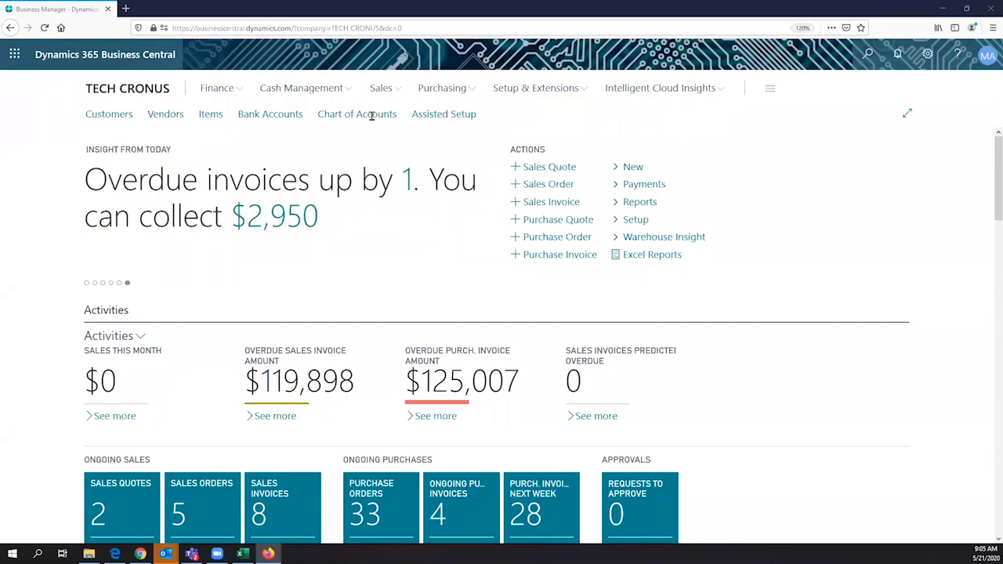
- Minimize and restore the browser, then scroll the home page down to the Payments and Insights tiles
key(super+Down)
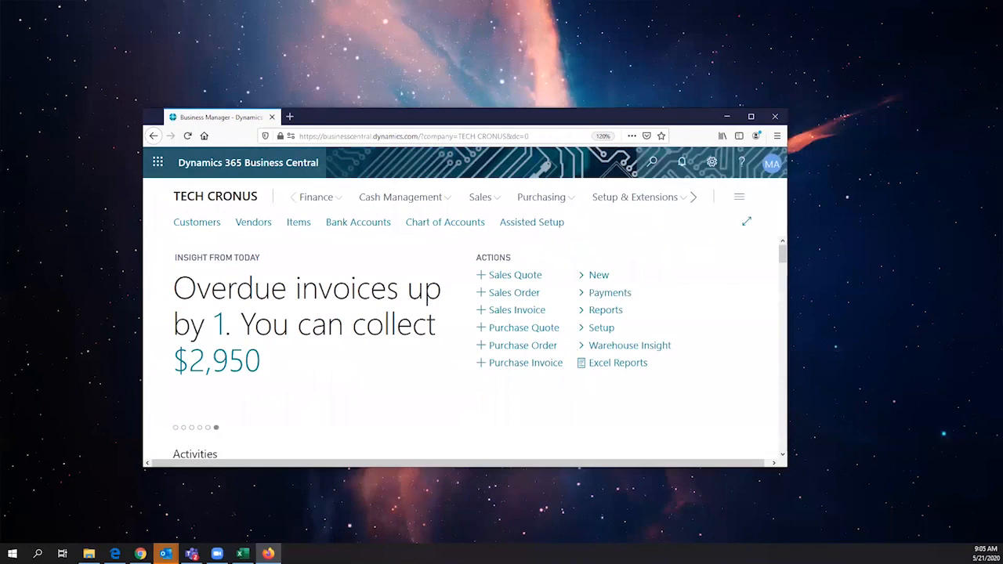
key(ctrl+l)
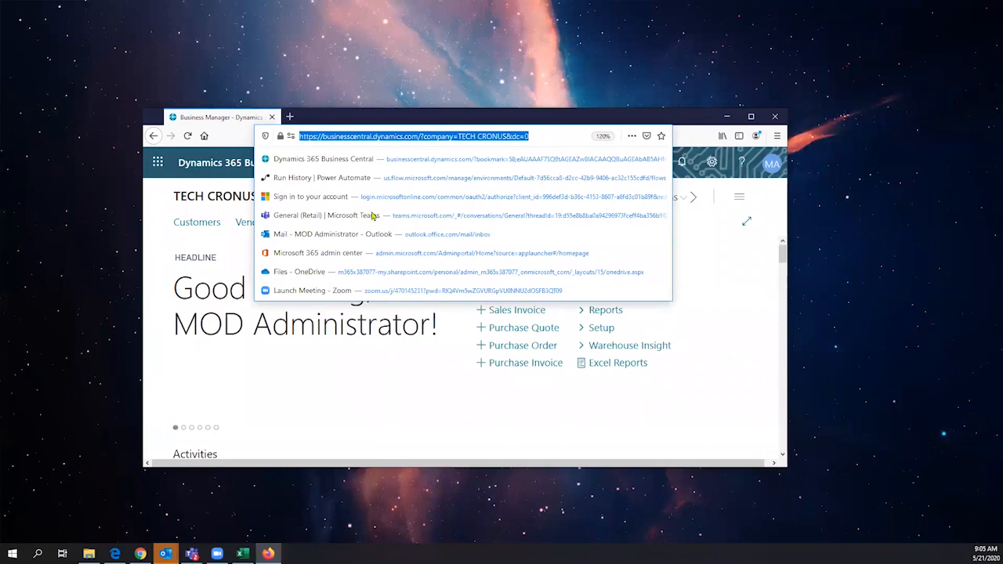
key(super+Up)
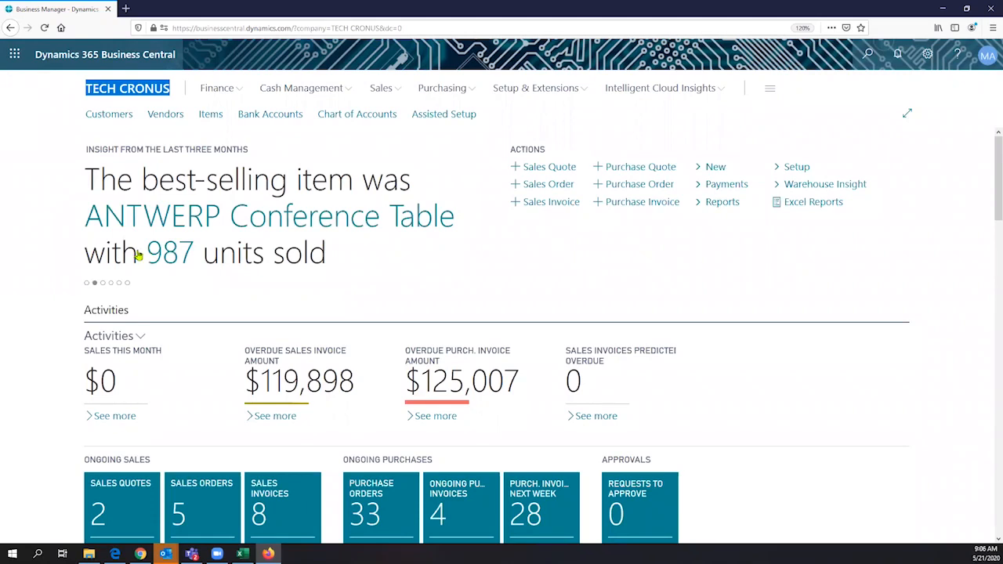
scroll(138, 255, down, 3)
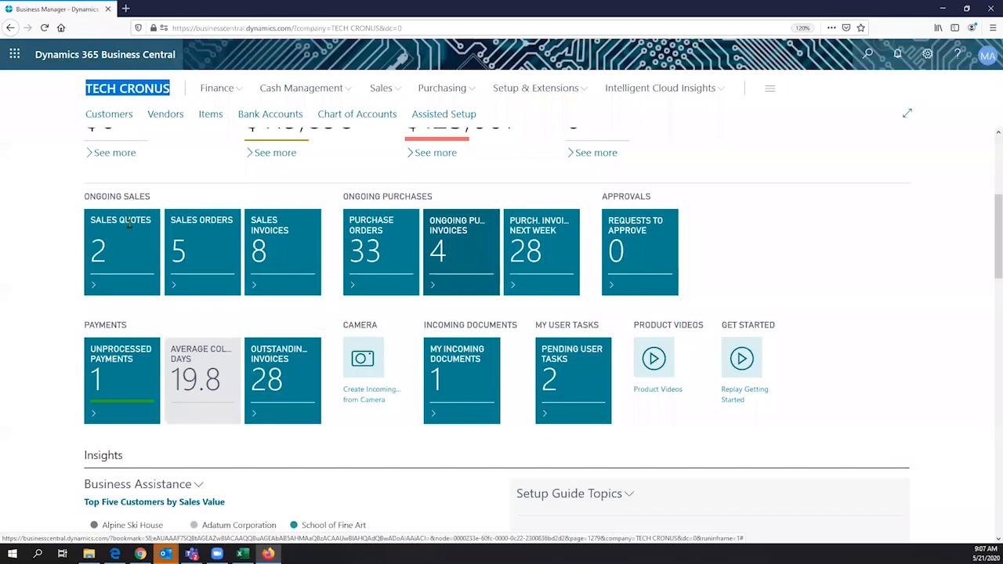
- Scroll back to the top and open the app launcher listing Outlook, Word, Excel, Teams and Power Automate
scroll(127, 191, up, 3)
click(14, 54)
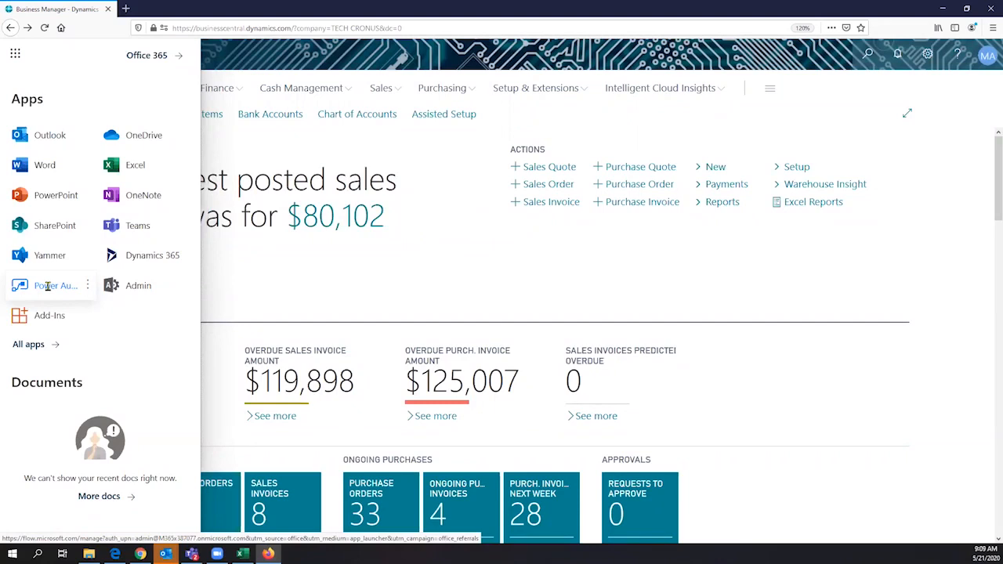
- Close the Office 365 app launcher panel to reveal the full TECH CRONUS home page
click(16, 57)
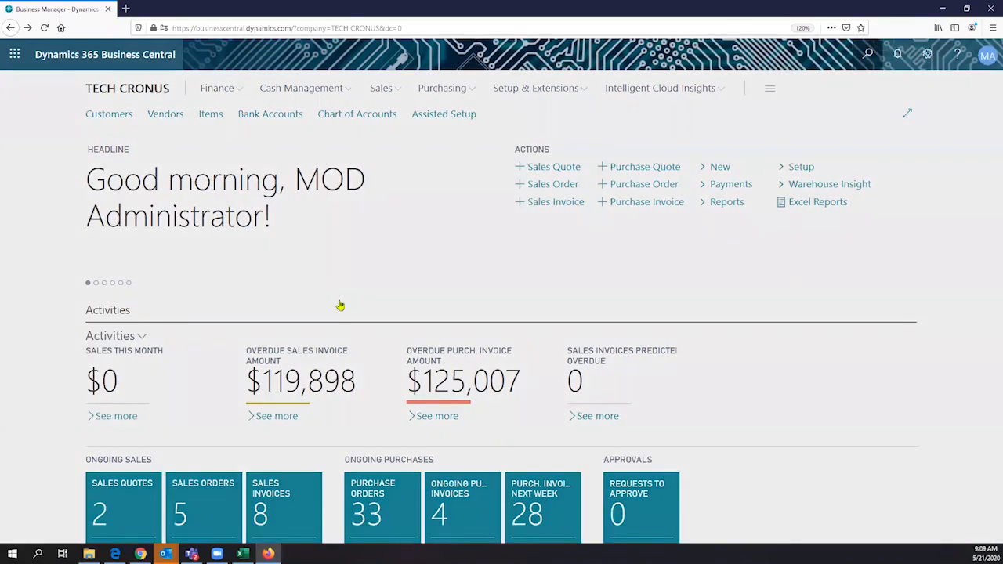
- Search 'item' in Tell Me and open the Items list of laptops and desktops
key(alt+q)
text(item)
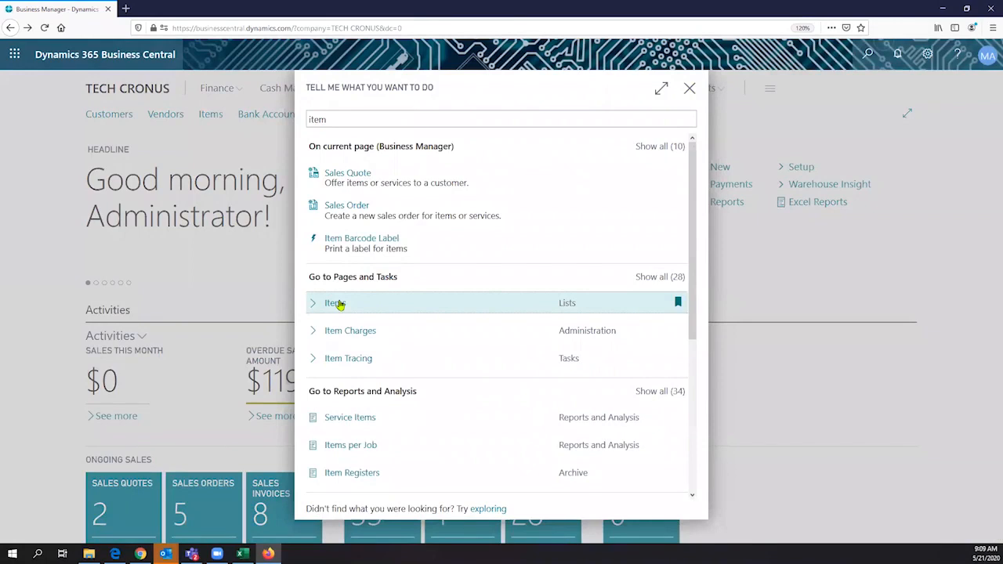
click(336, 303)
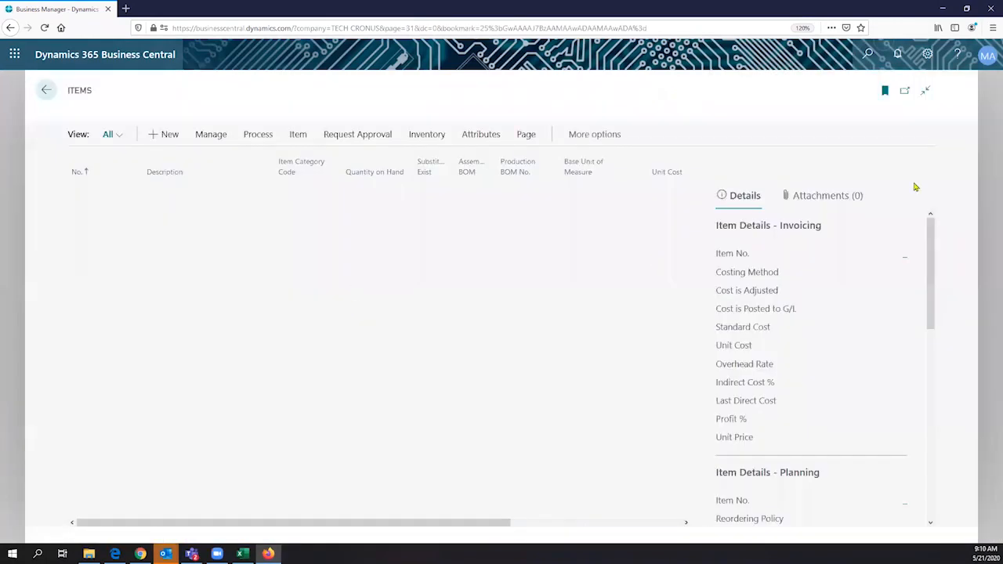
click(905, 151)
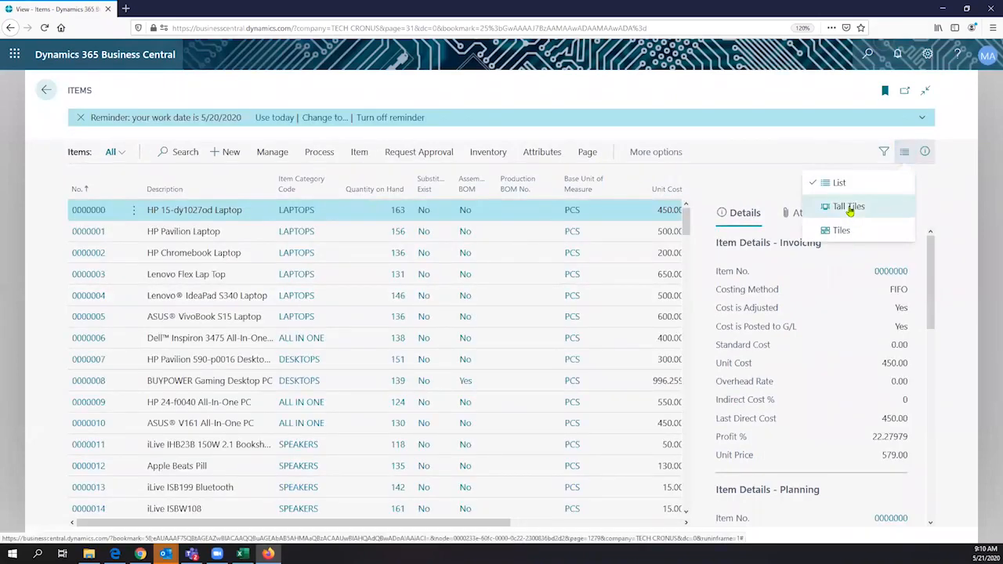
- Switch the Items list layout to Tall Tiles showing product pictures, prices and quantities
click(850, 207)
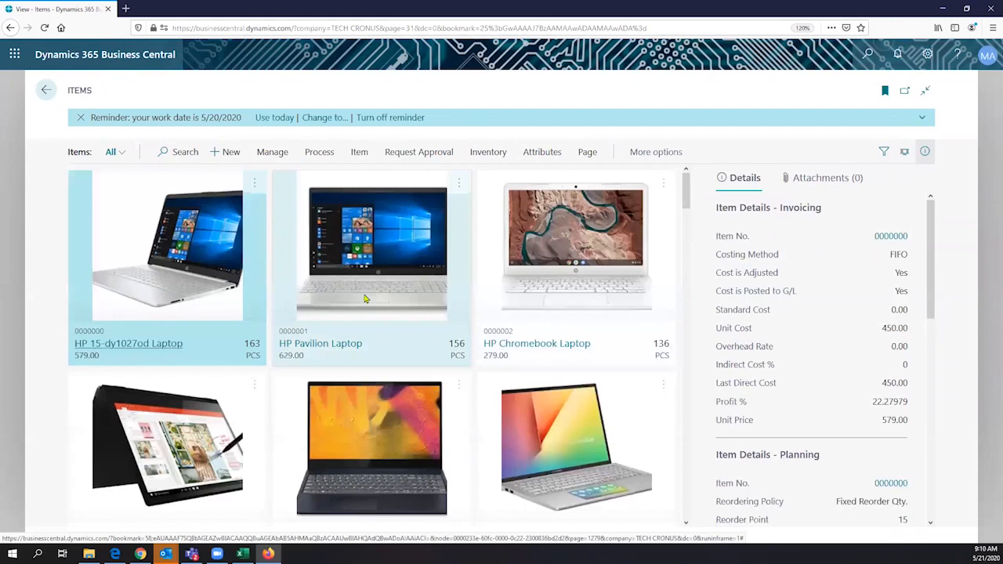
- Scroll the item tiles and open the BUYPOWER Gaming Desktop PC card, showing 139 on hand
scroll(337, 282, down, 3)
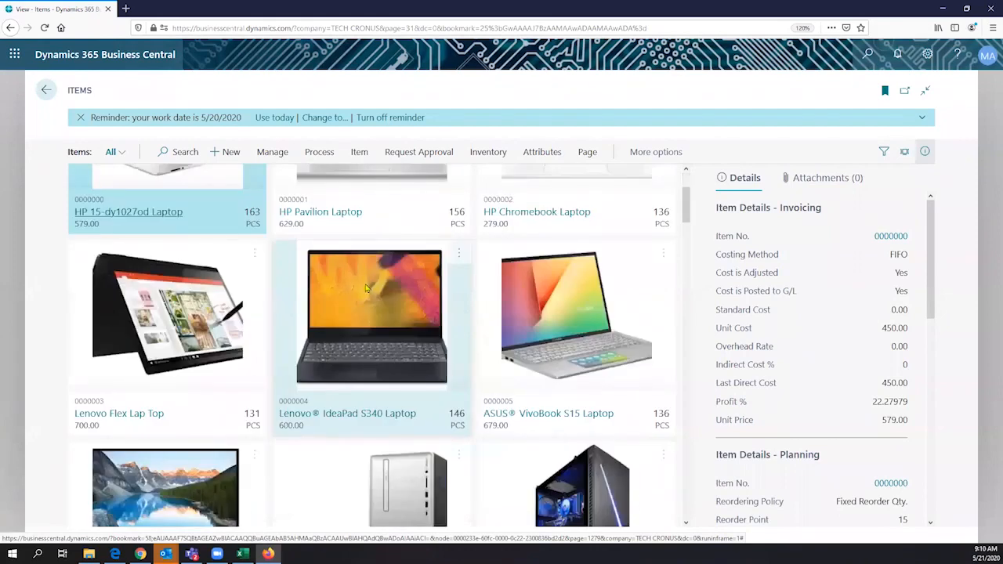
scroll(366, 288, down, 4)
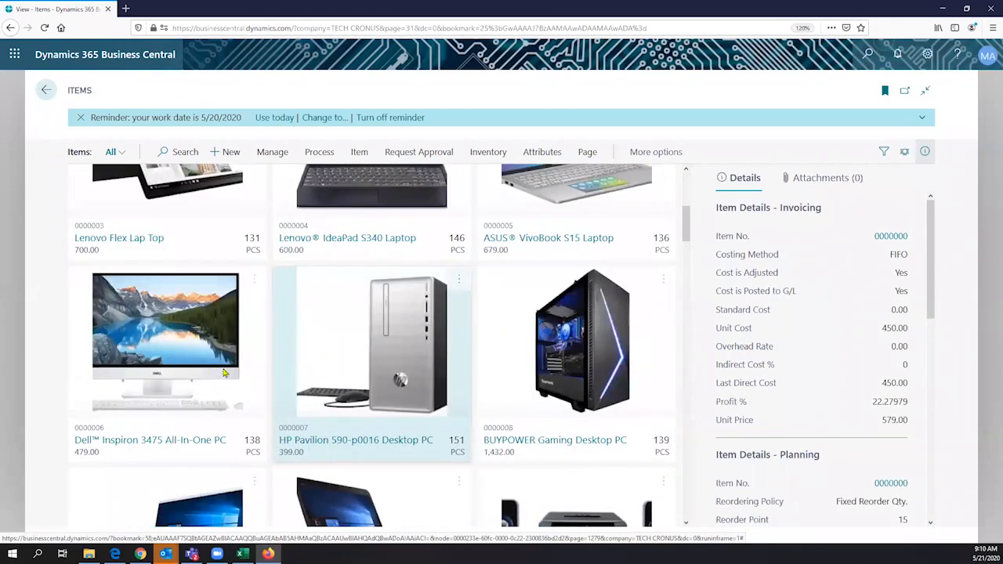
scroll(376, 368, down, 1)
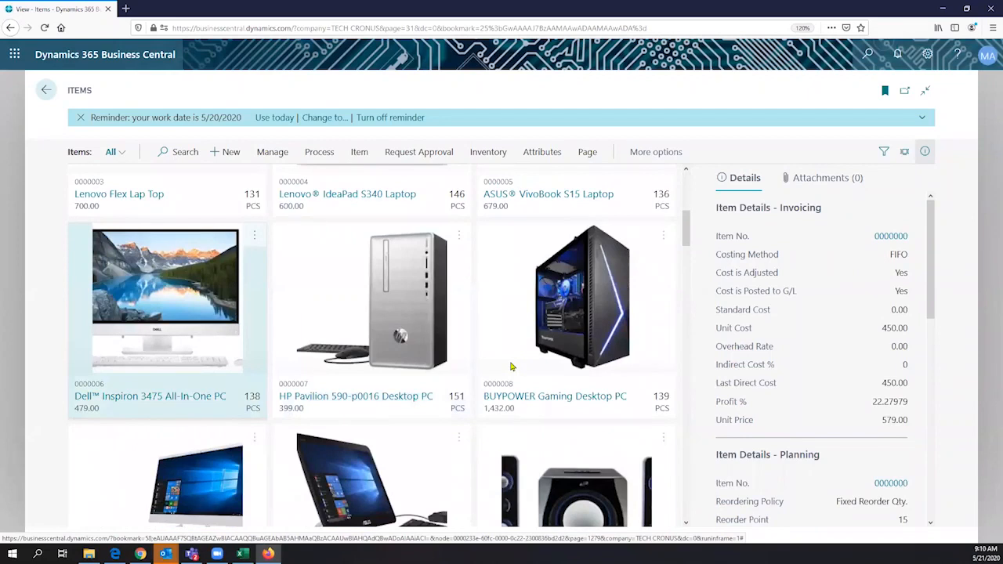
scroll(511, 367, down, 2)
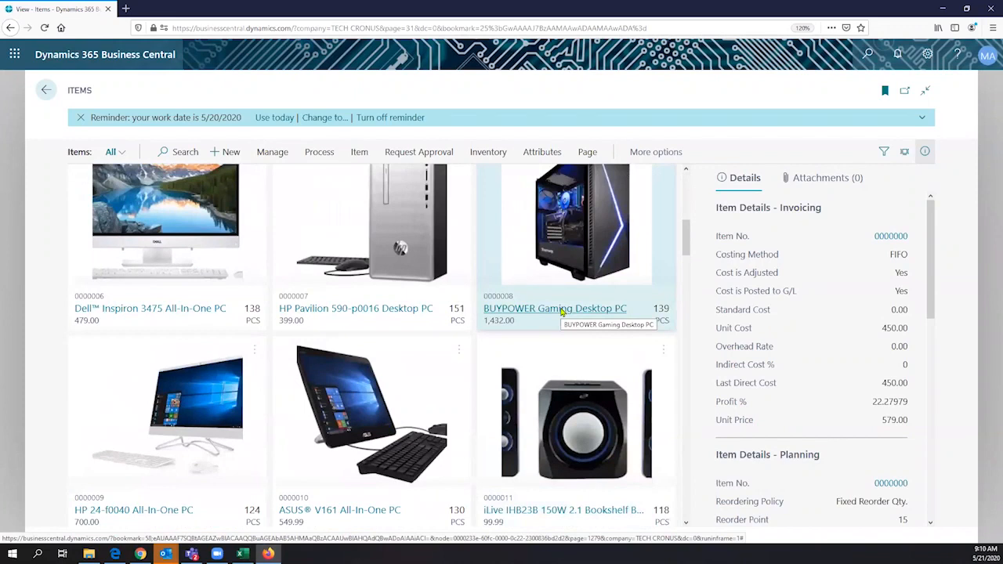
scroll(561, 312, up, 1)
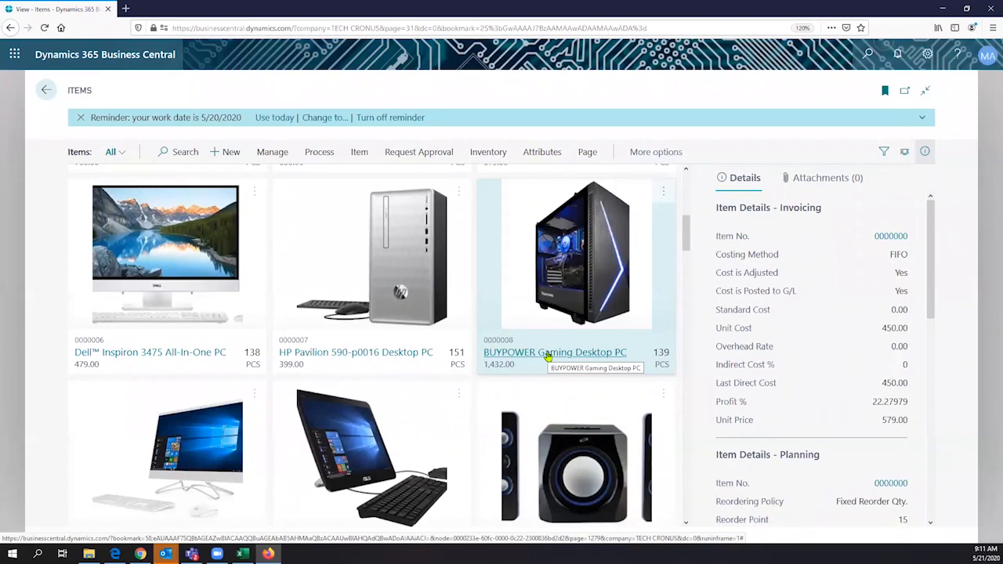
click(548, 354)
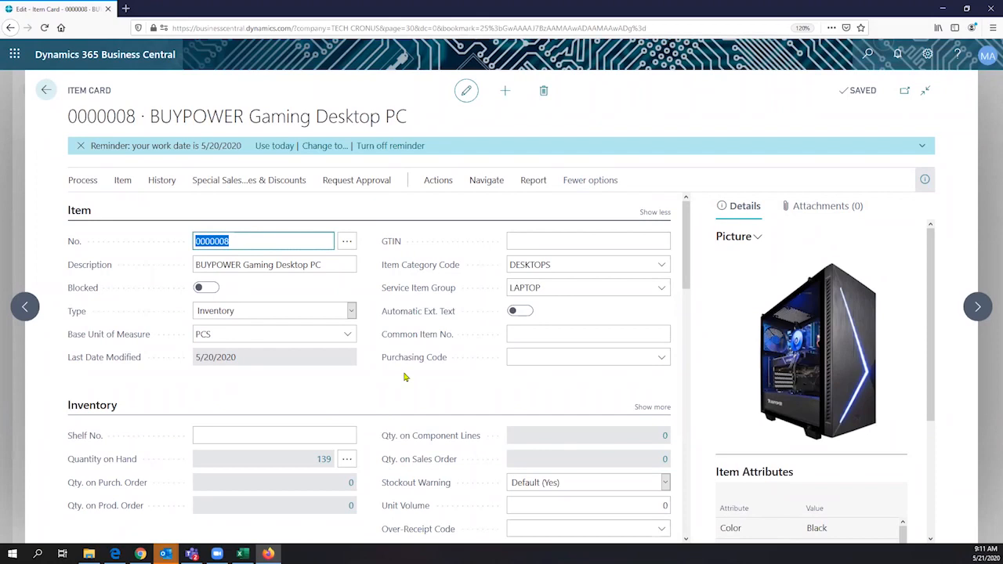
click(494, 181)
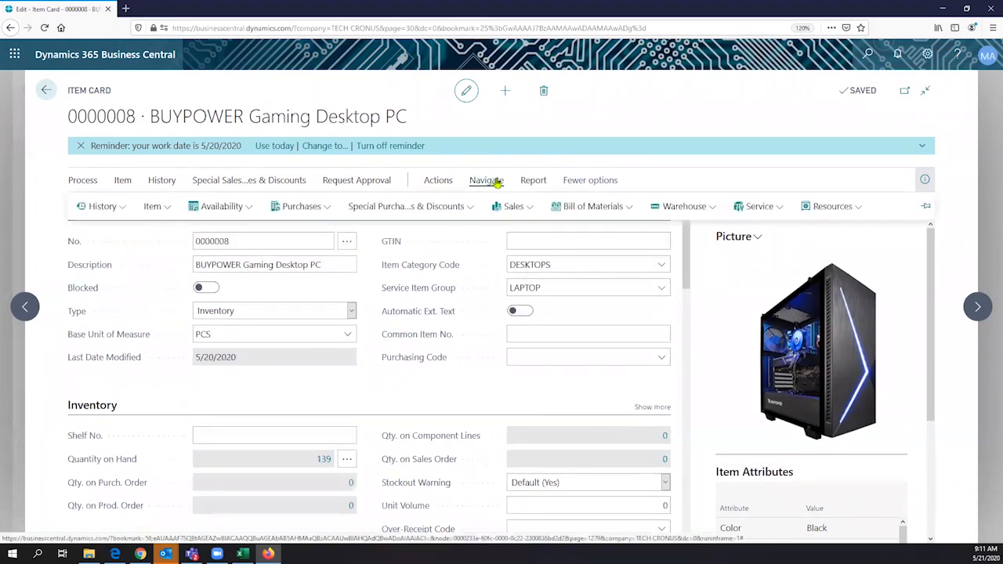
click(607, 208)
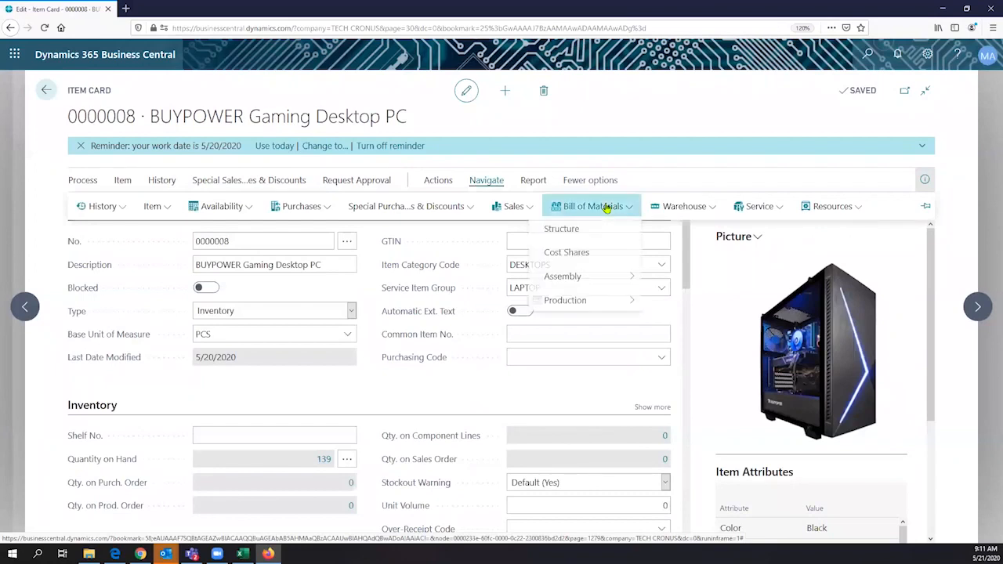
mouse_move(588, 278)
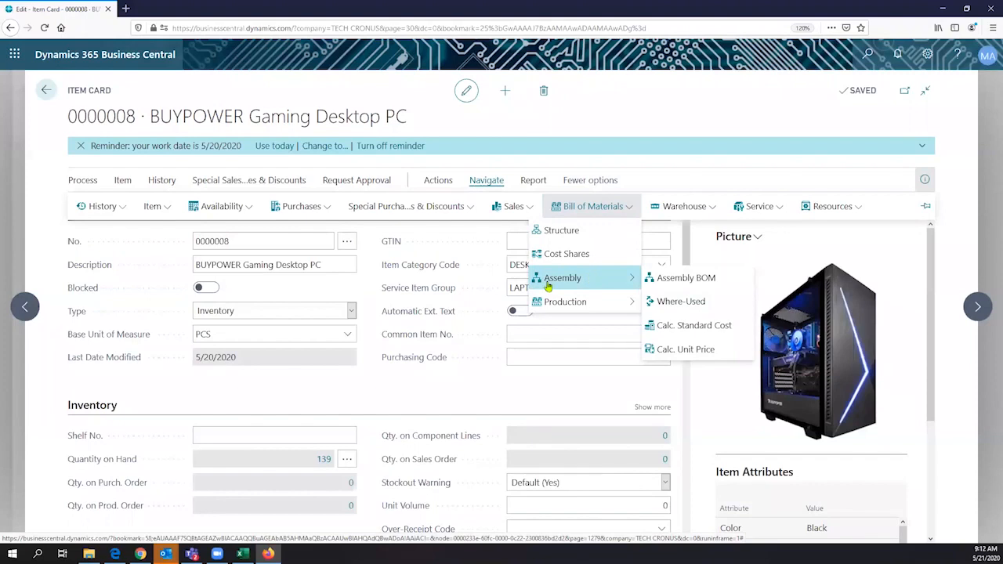
drag(358, 399, 202, 155)
click(95, 95)
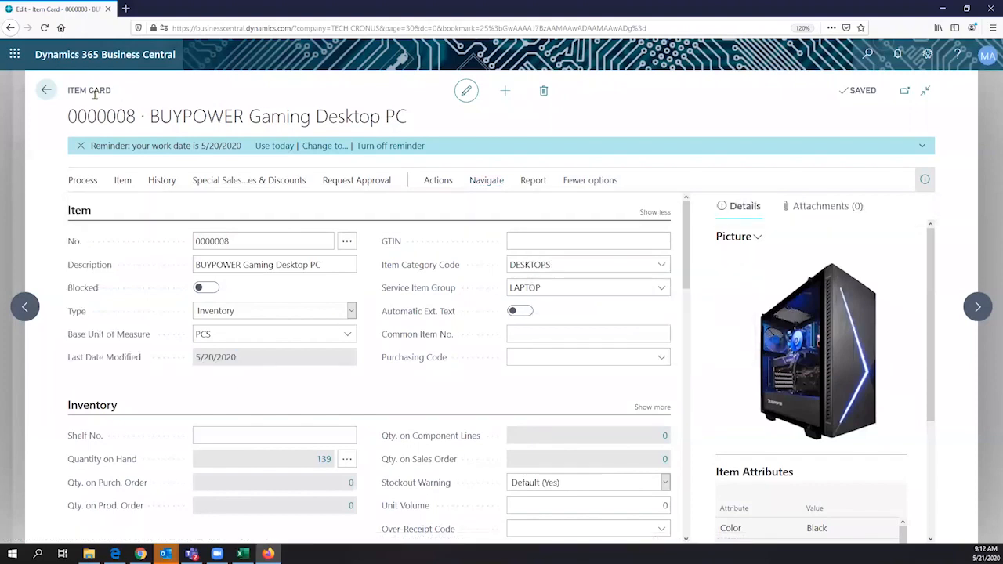
drag(94, 95, 68, 93)
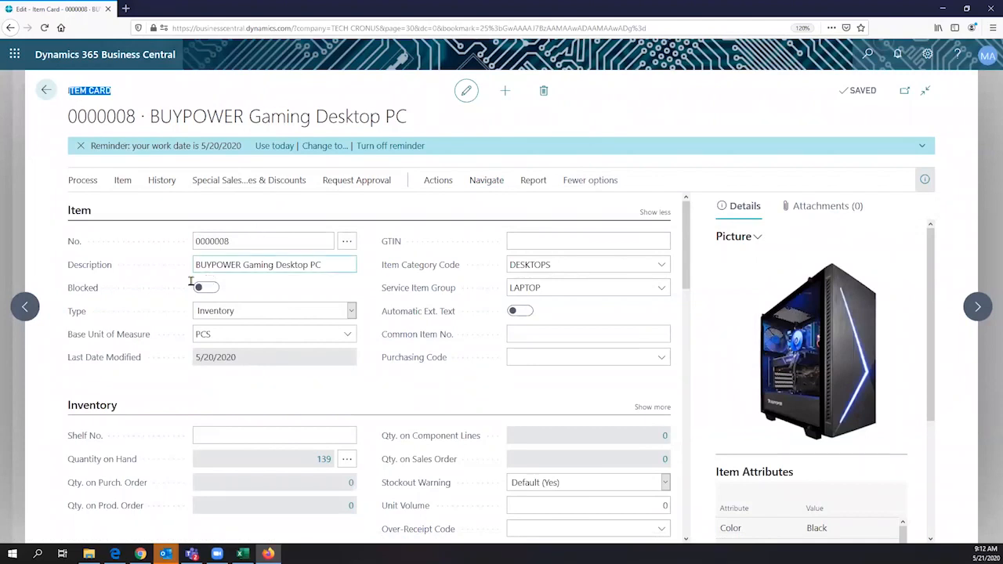
click(237, 267)
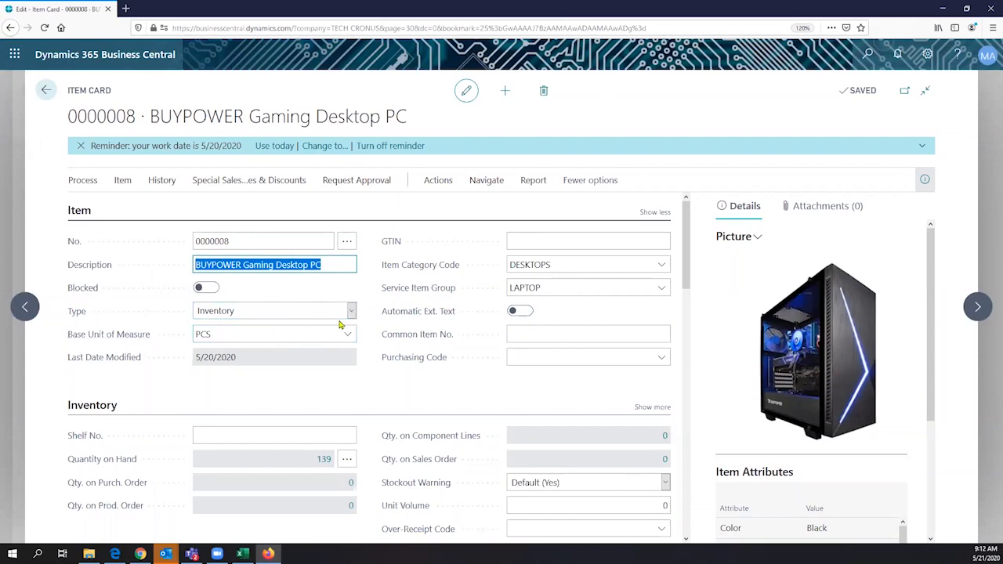
- Scroll the item card past Inventory and Costs & Posting to the Replenishment FastTab
scroll(339, 325, down, 2)
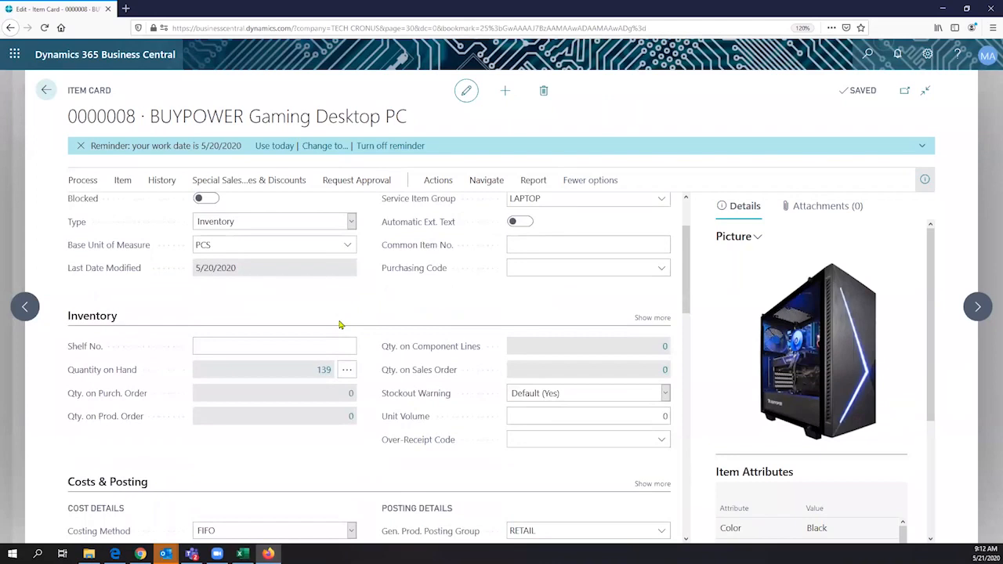
scroll(339, 325, down, 2)
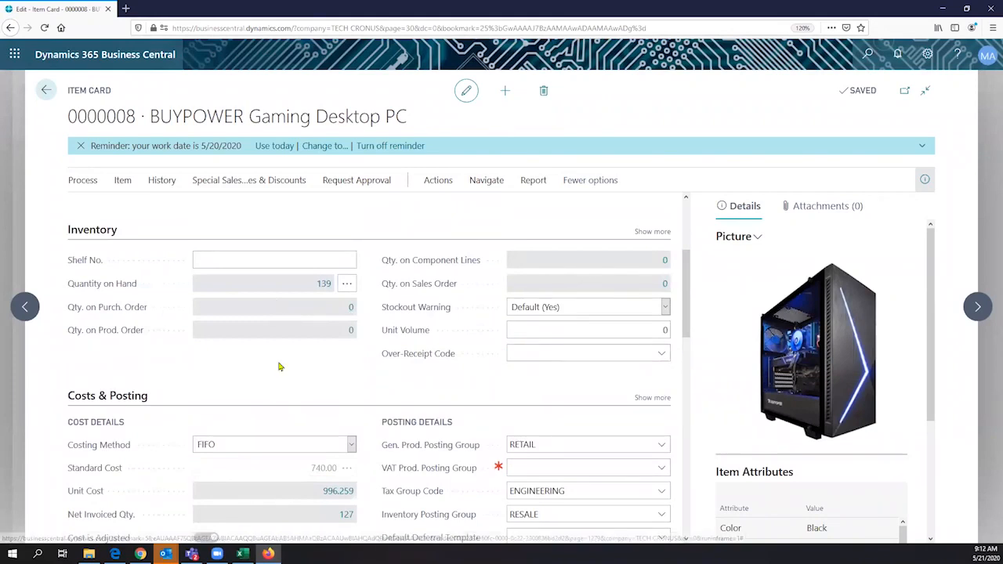
scroll(280, 367, down, 3)
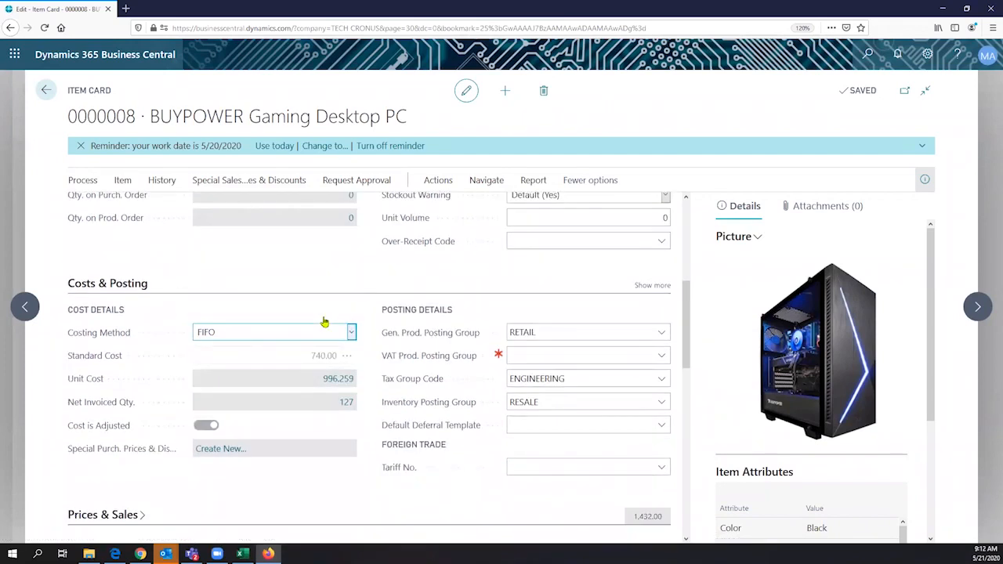
scroll(275, 316, down, 2)
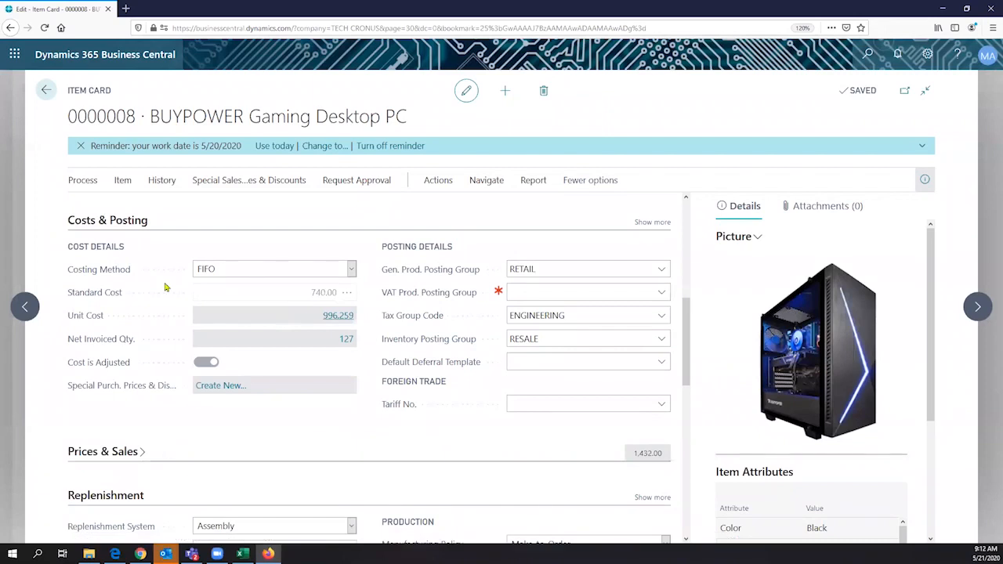
scroll(157, 284, down, 5)
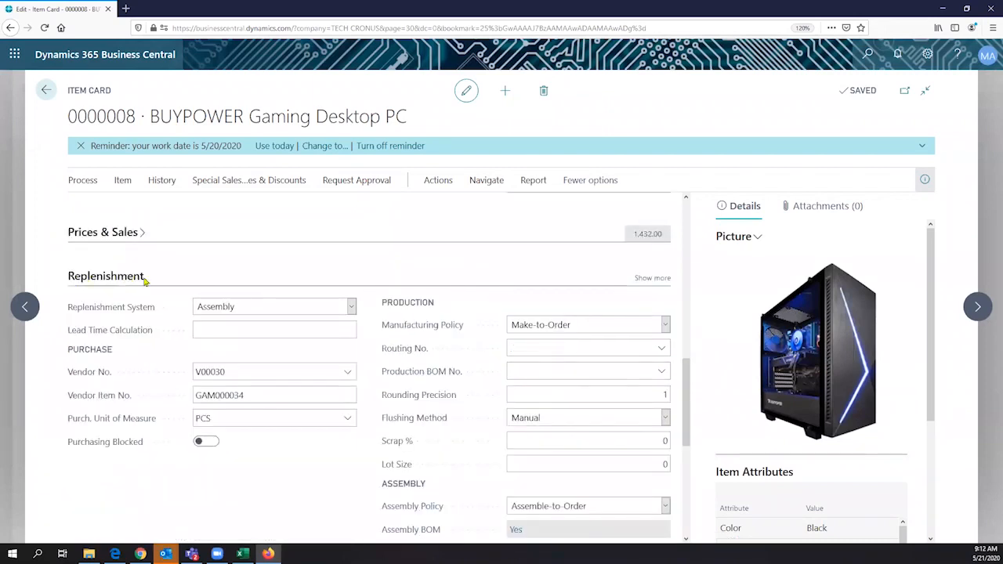
click(243, 309)
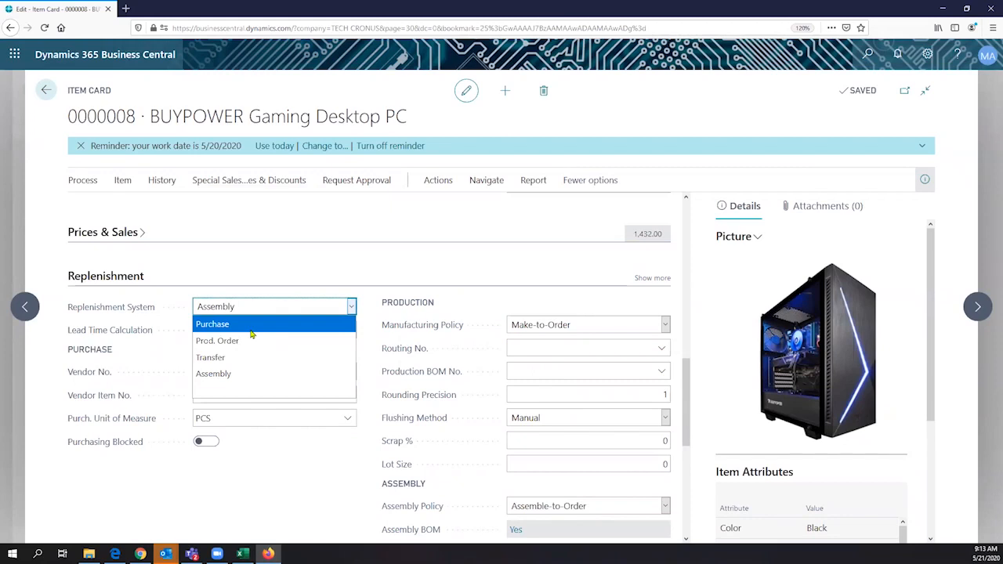
click(243, 378)
mouse_move(410, 326)
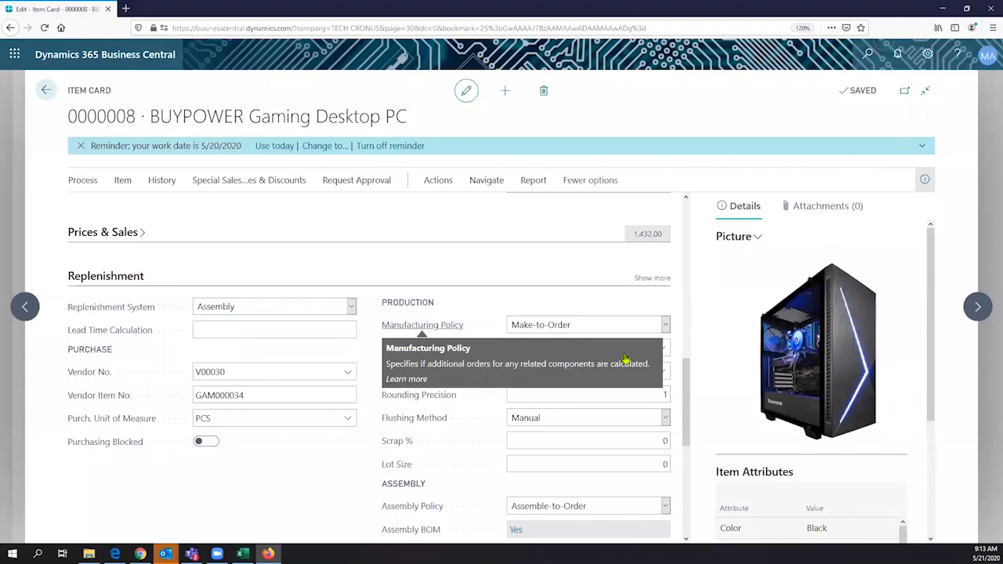
click(624, 326)
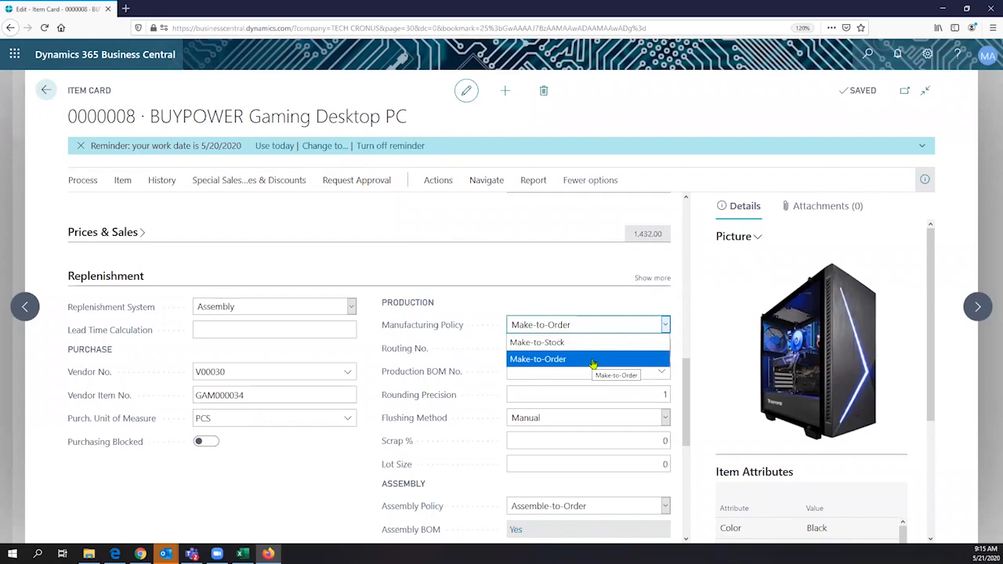
click(324, 489)
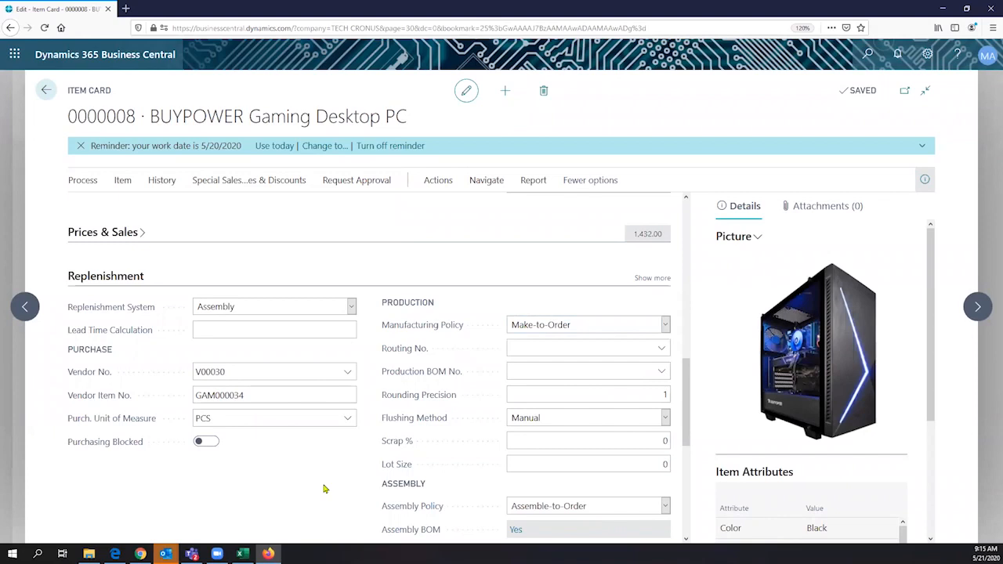
- Leave the Assembly Policy at Assemble-to-Order and expand the Planning FastTab
scroll(324, 489, down, 2)
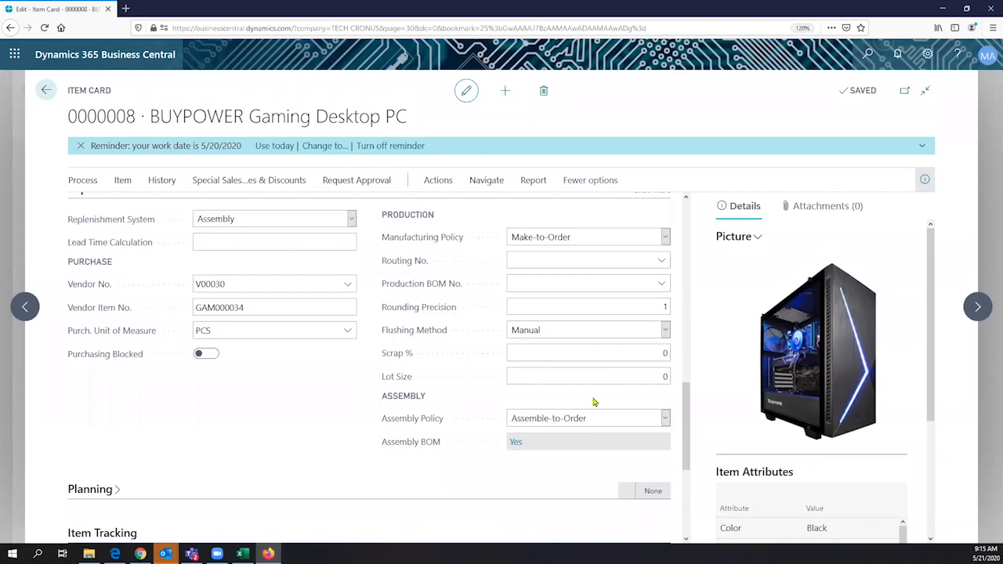
click(665, 420)
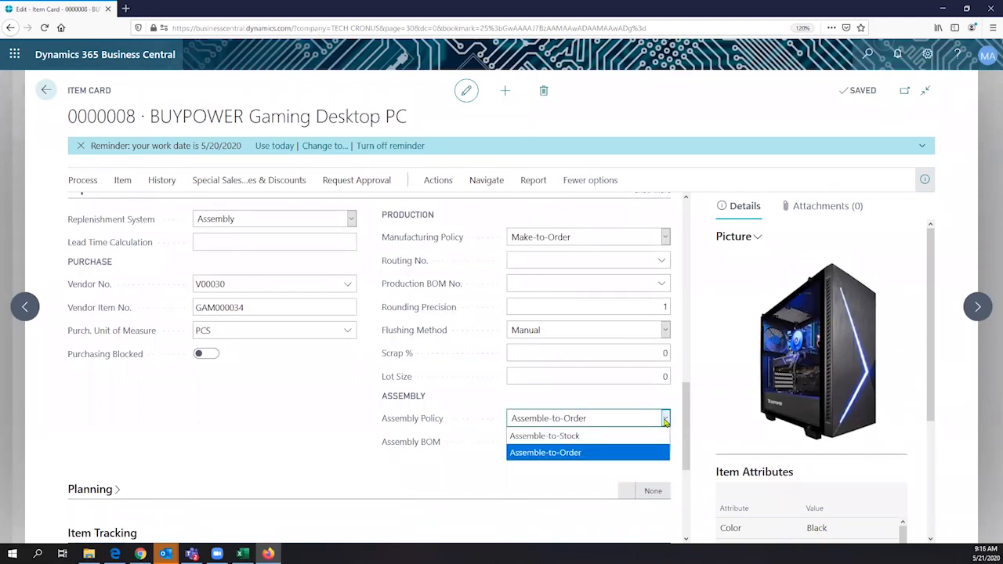
mouse_move(396, 441)
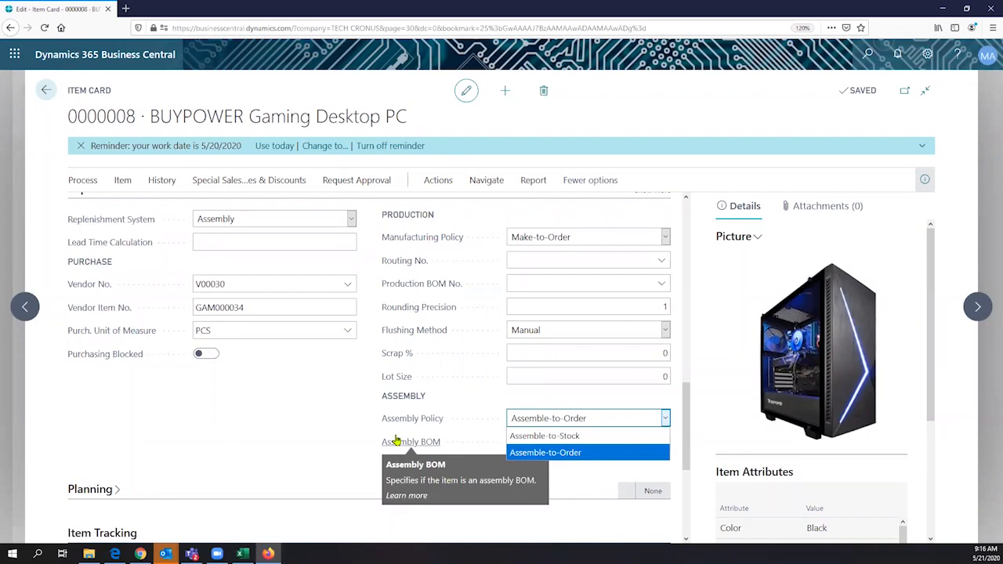
click(130, 477)
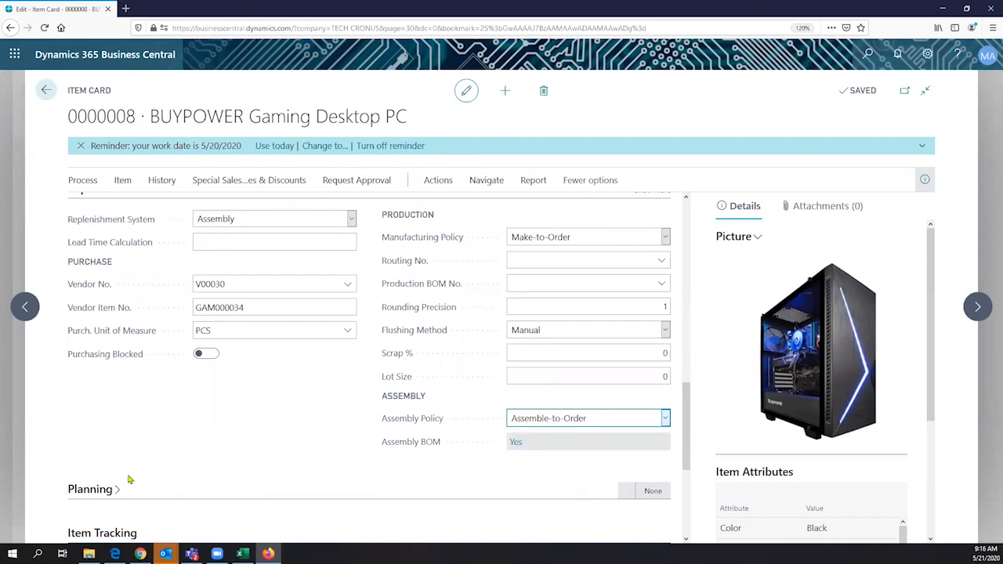
click(129, 478)
click(99, 497)
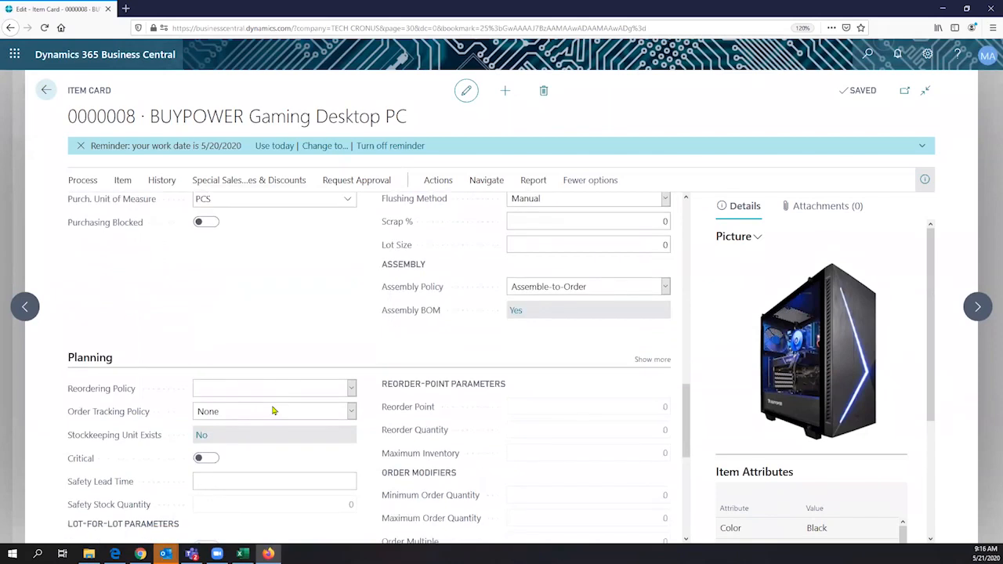
click(274, 411)
scroll(345, 405, down, 1)
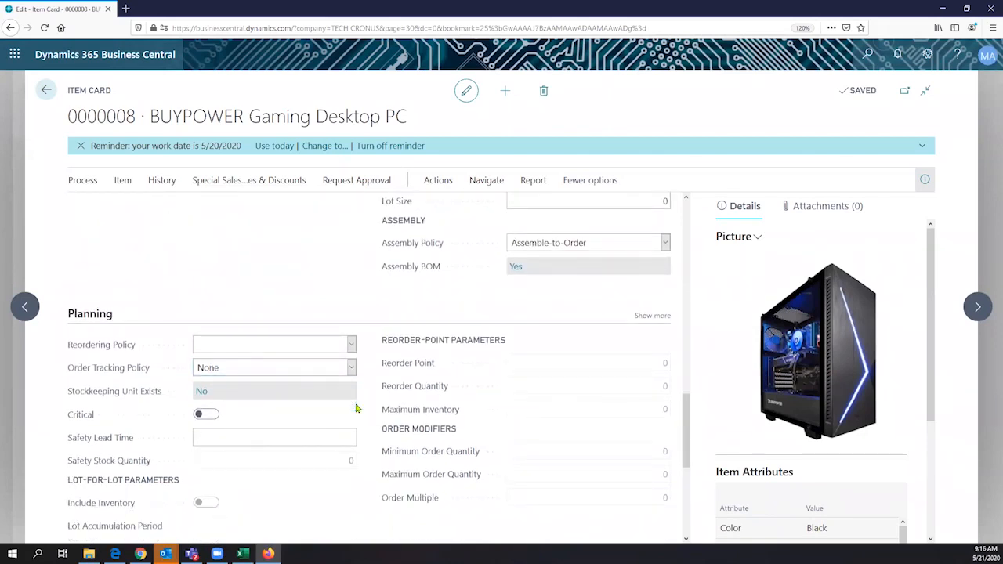
scroll(356, 408, down, 1)
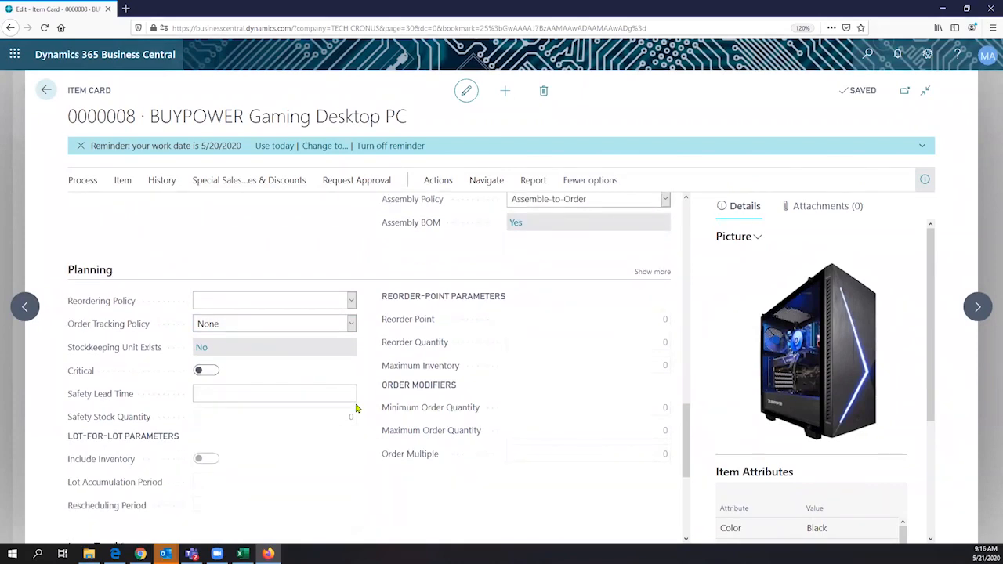
click(351, 302)
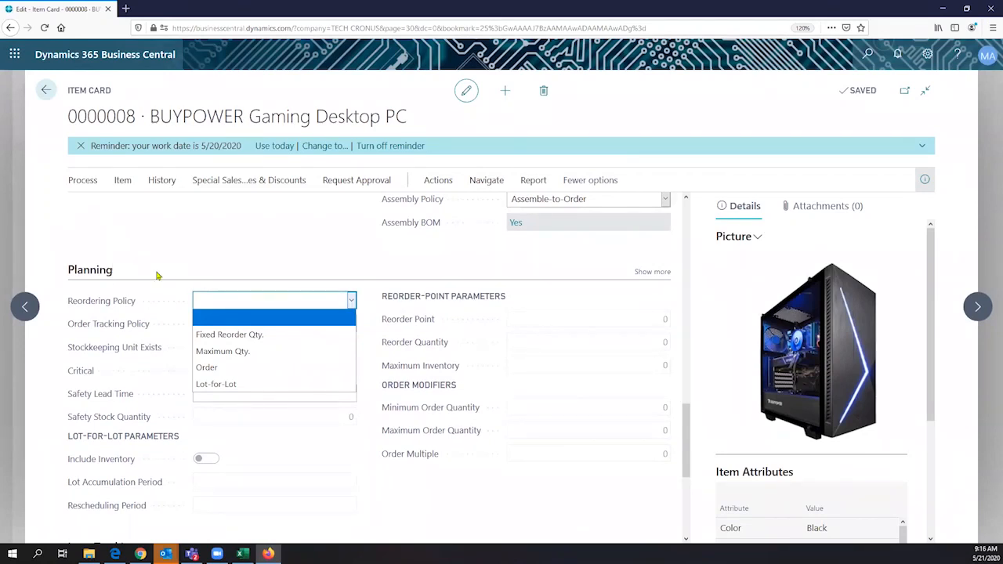
scroll(71, 282, up, 4)
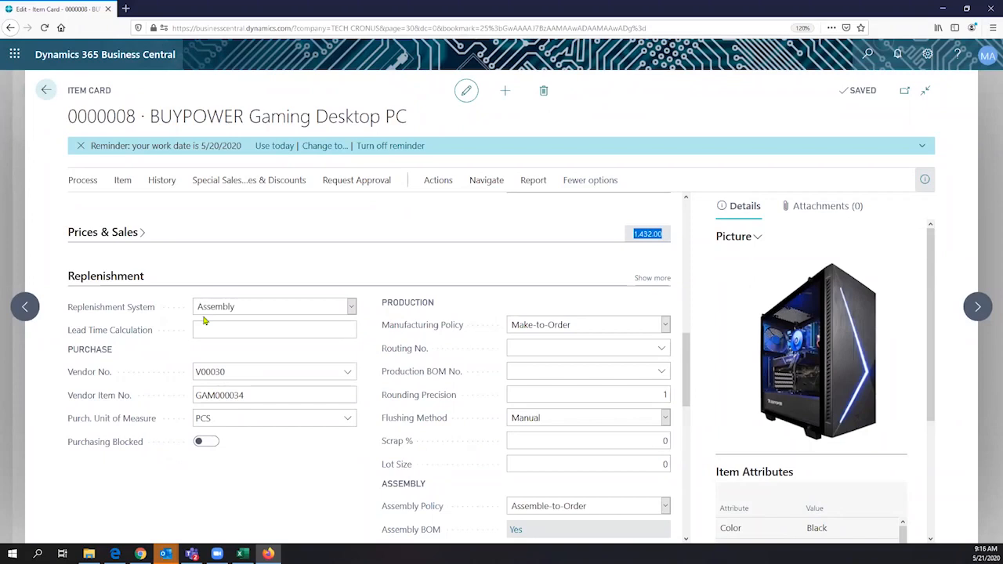
scroll(203, 319, down, 4)
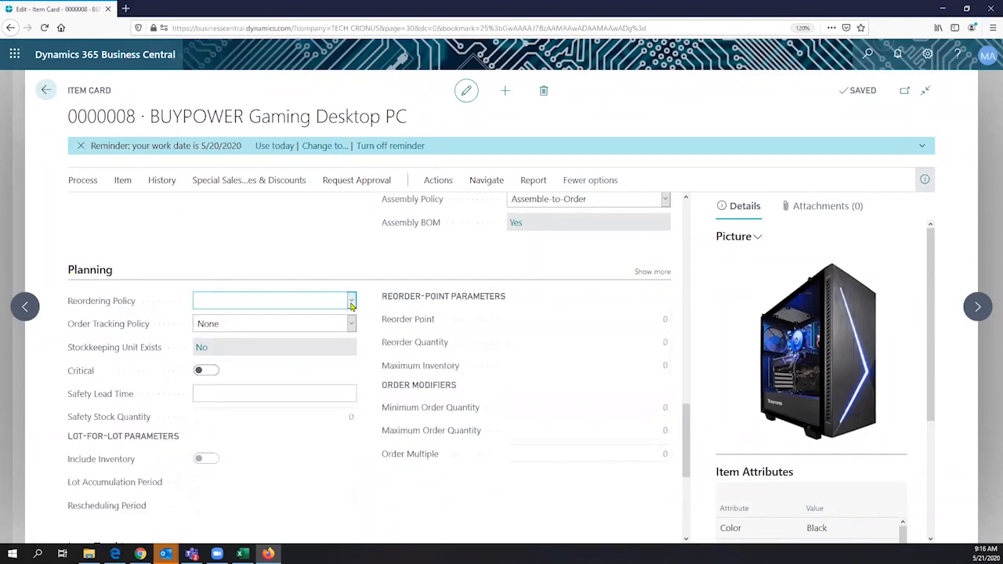
click(352, 302)
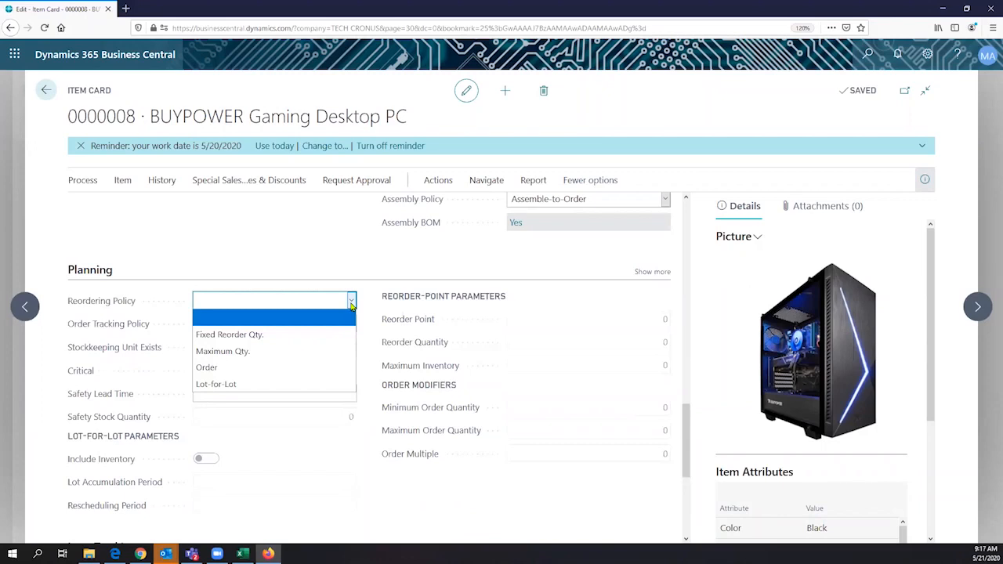
click(332, 304)
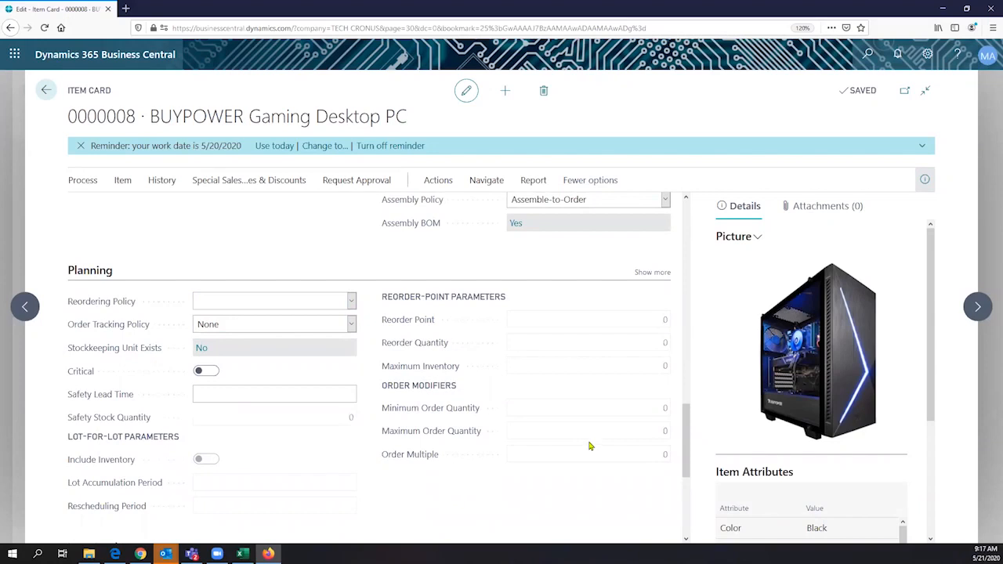
scroll(590, 446, up, 3)
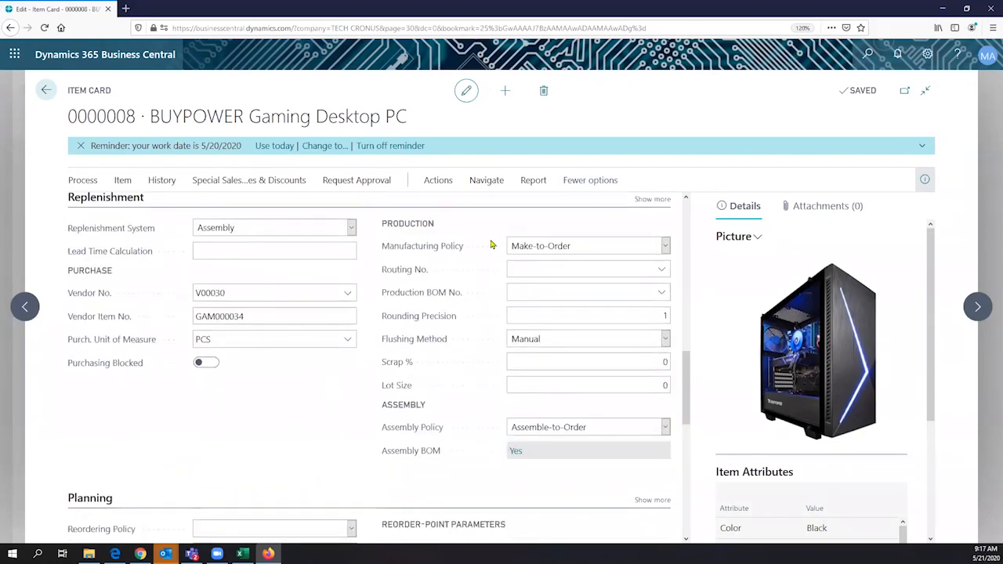
scroll(497, 181, up, 3)
- Open Navigate > Bill of Materials > Assembly > Assembly BOM for item 0000008
scroll(588, 200, up, 3)
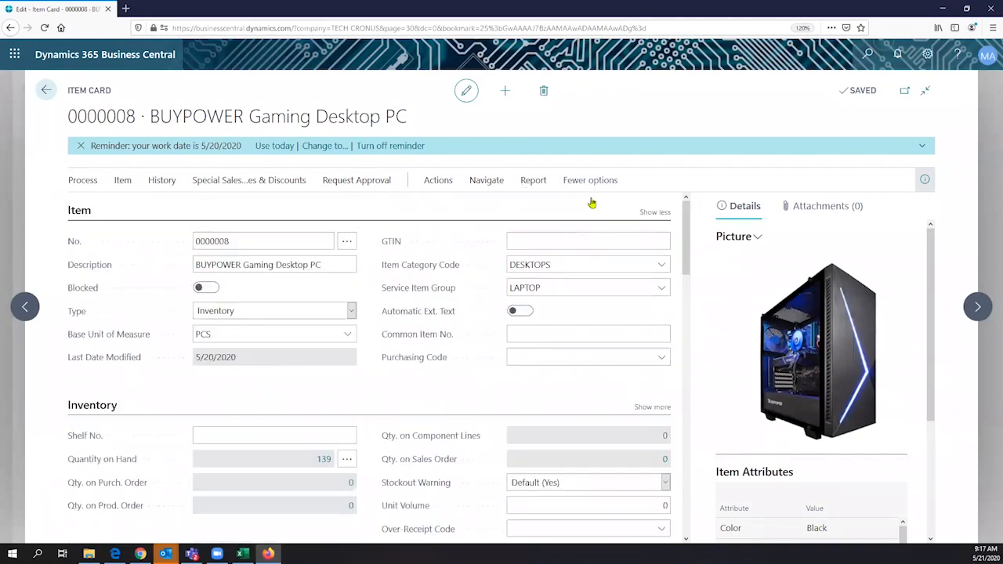
click(487, 180)
click(592, 207)
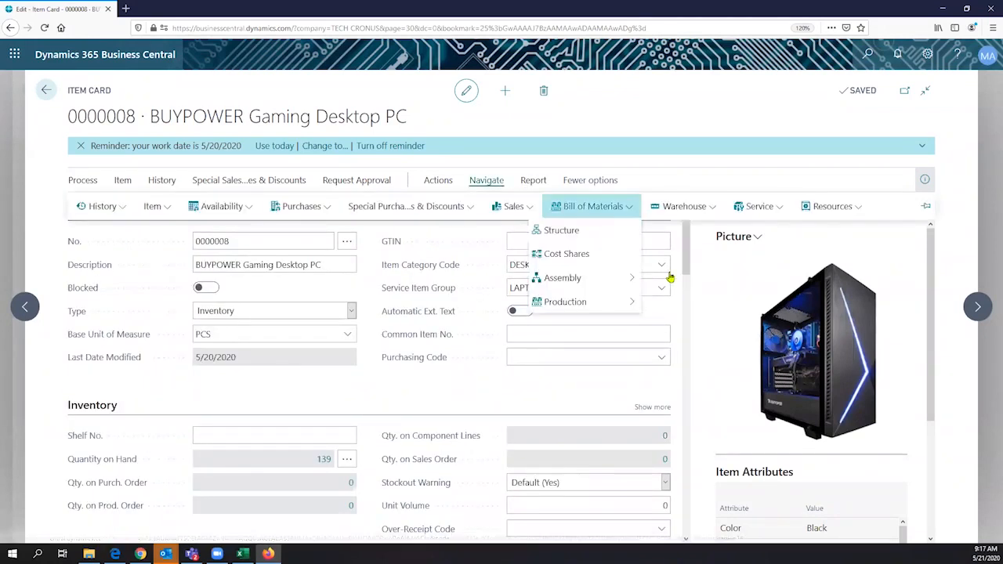
mouse_move(595, 278)
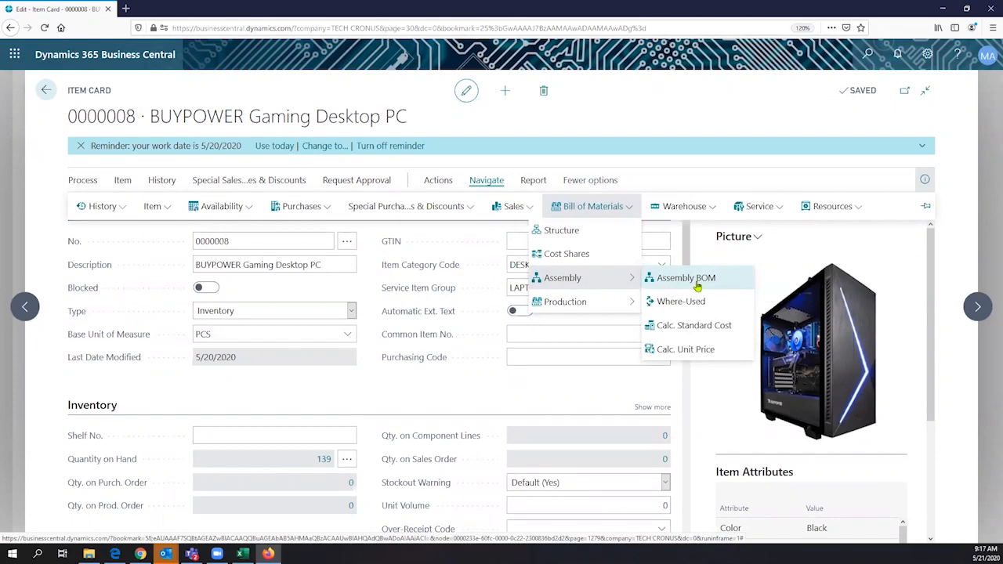
click(697, 287)
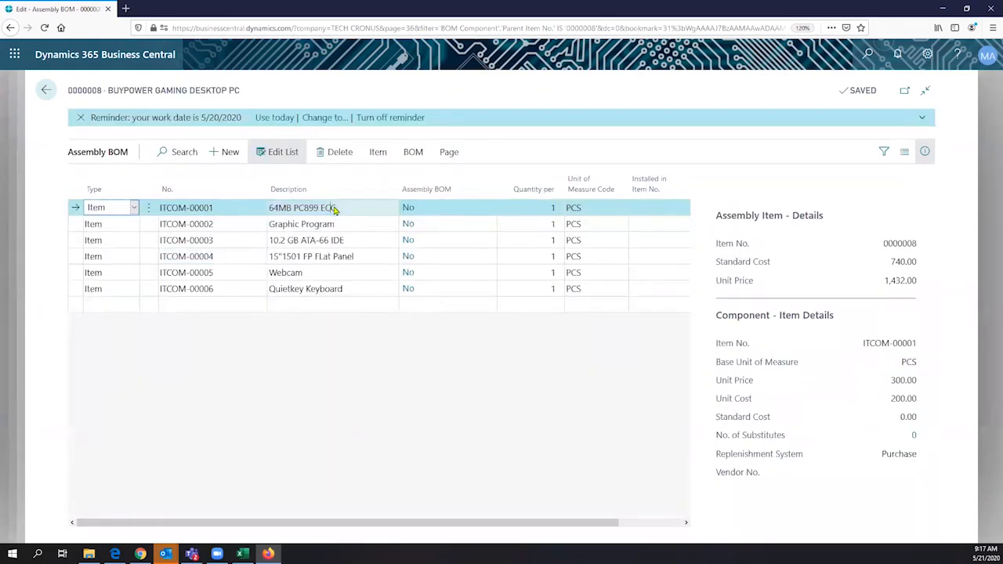
click(336, 208)
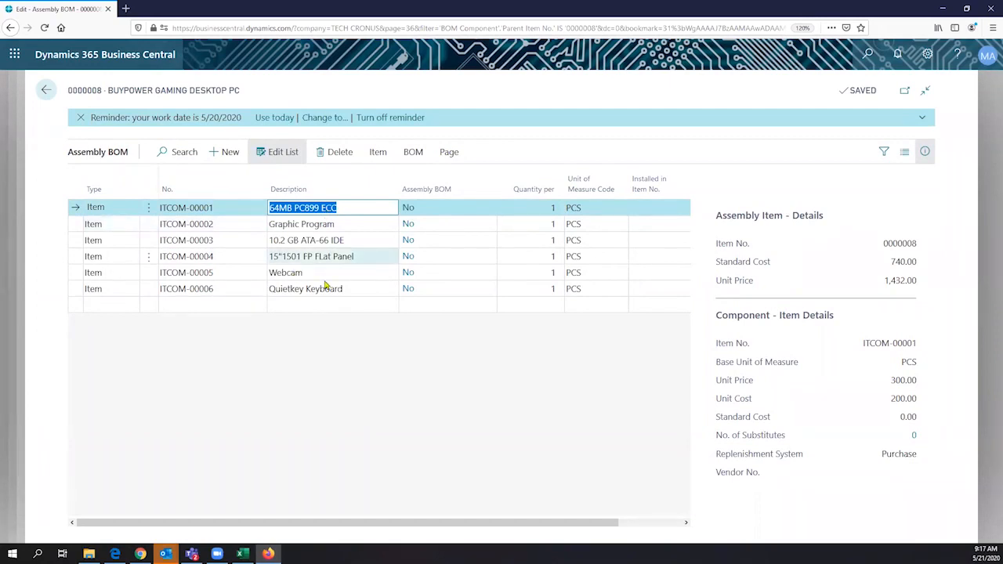
click(314, 223)
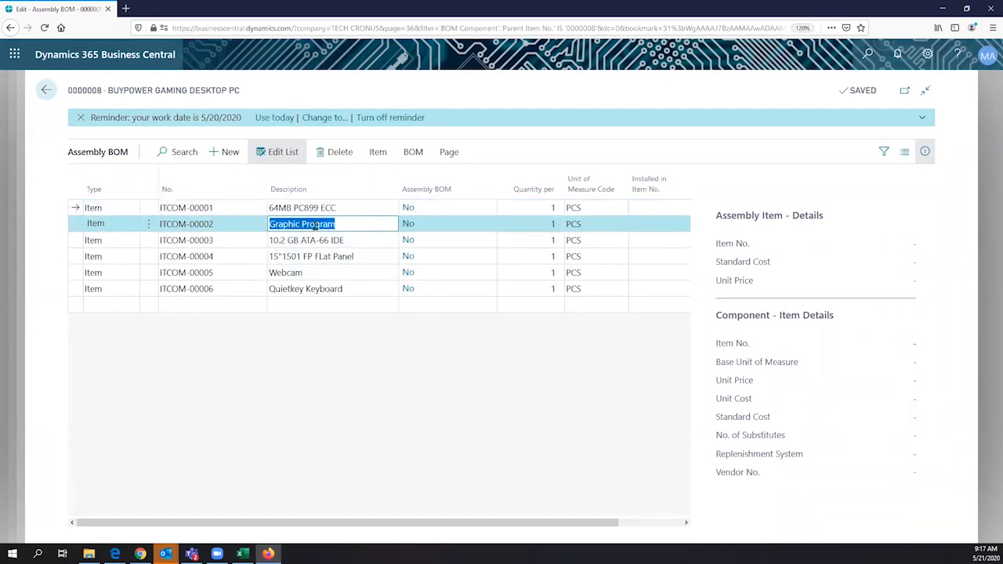
click(325, 240)
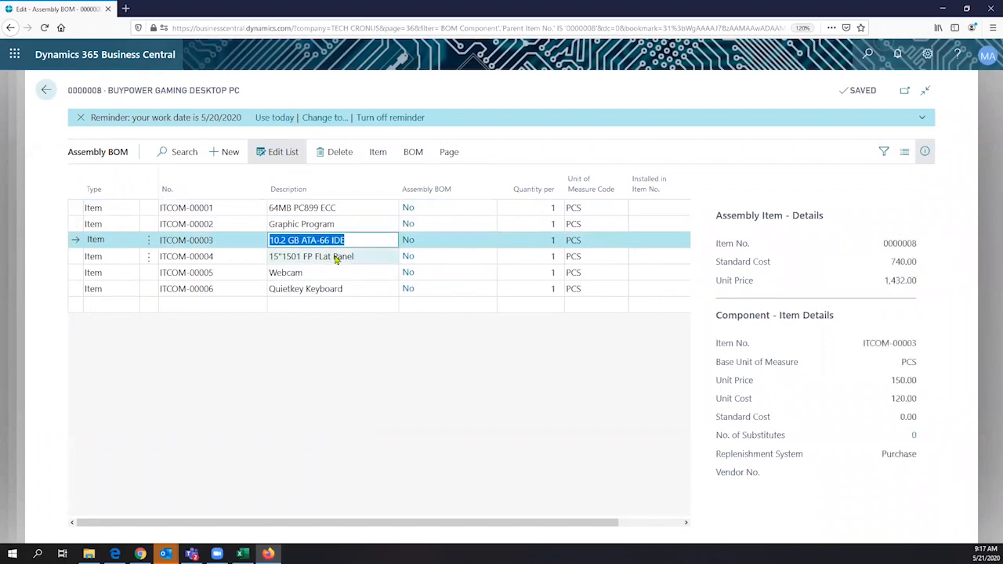
click(337, 257)
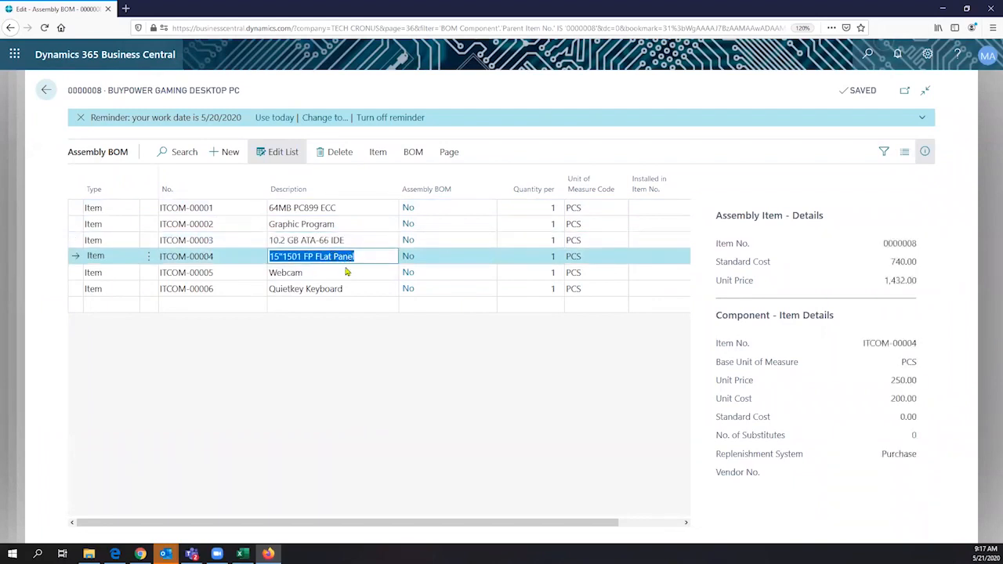
click(343, 271)
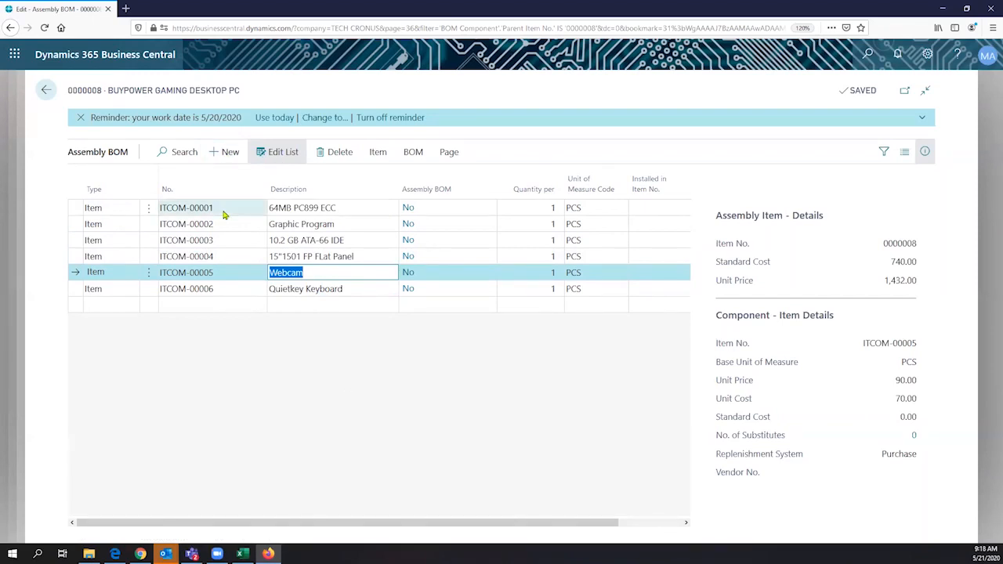
click(532, 207)
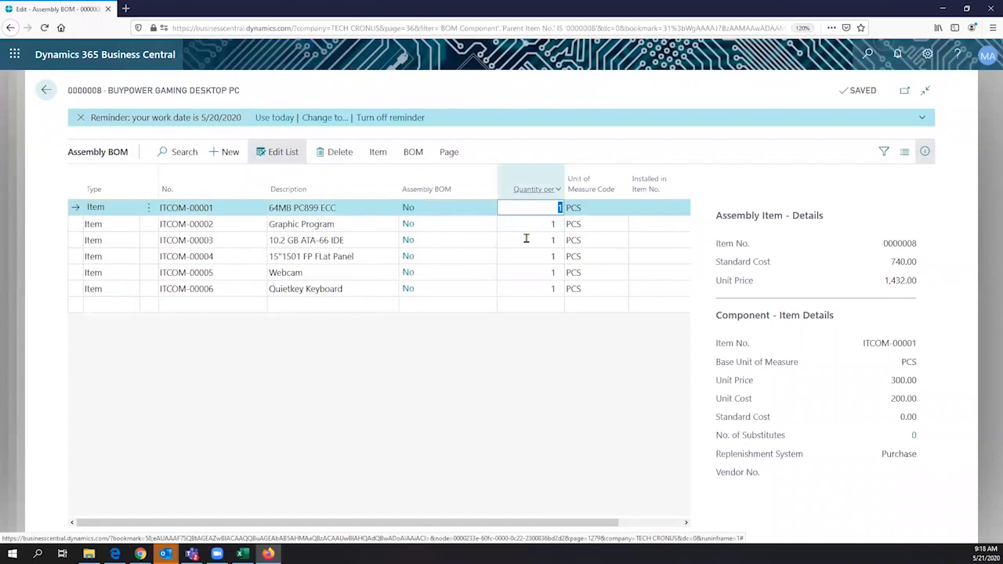
click(526, 239)
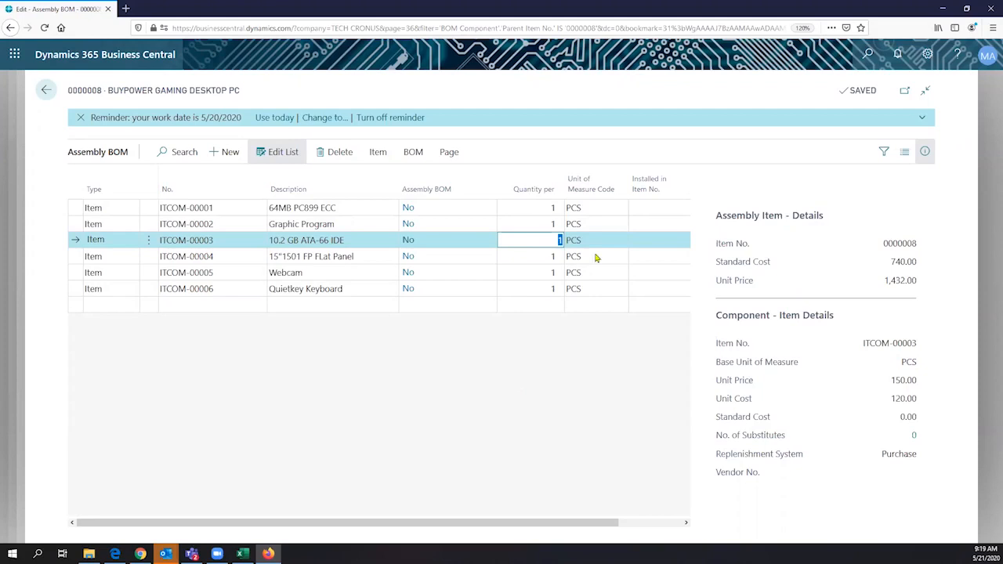
click(613, 210)
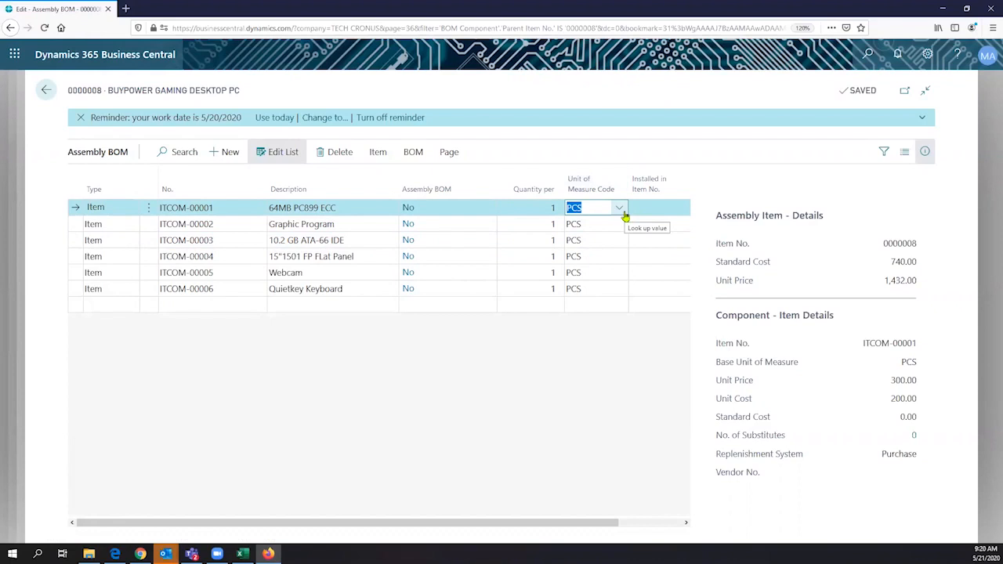
click(623, 210)
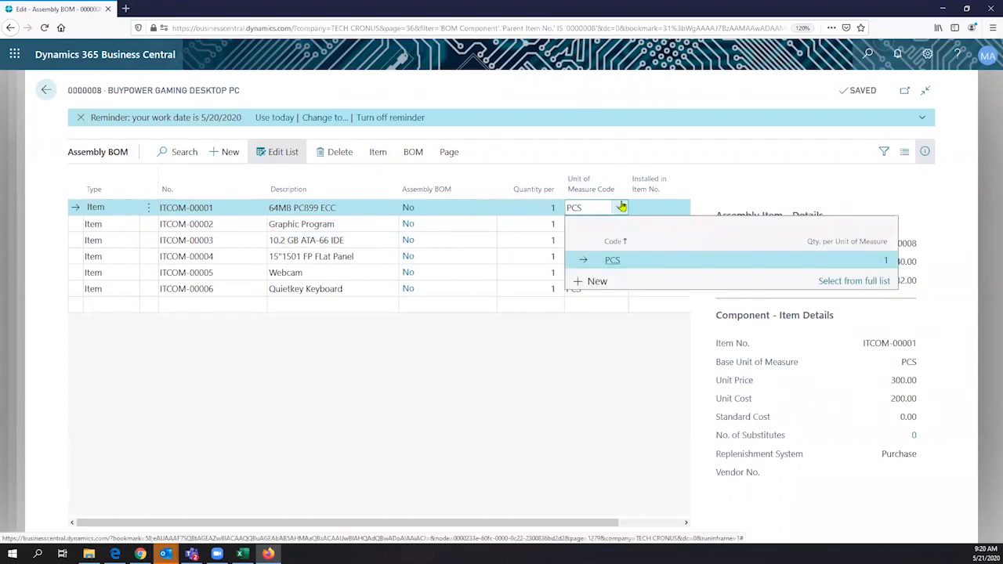
click(611, 156)
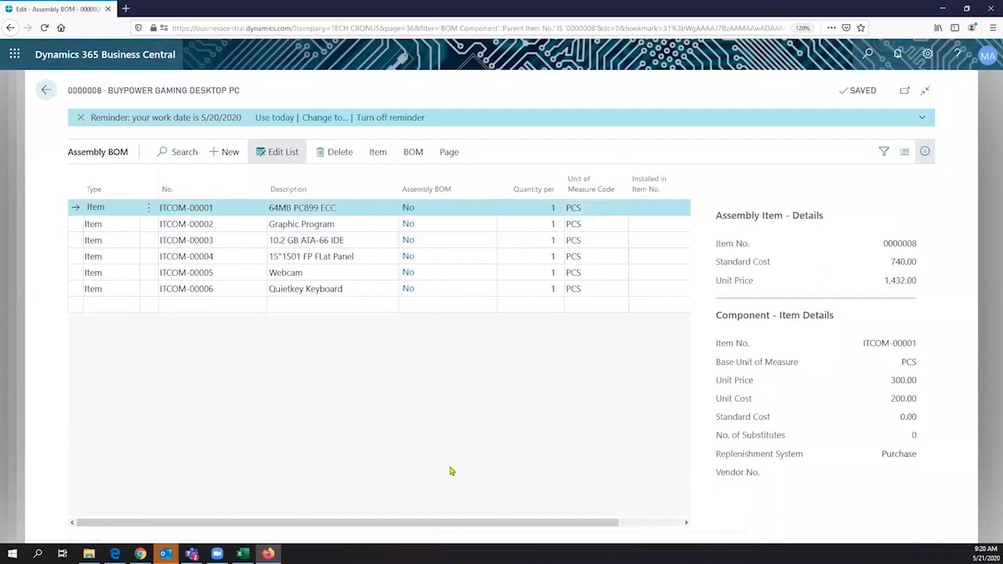
drag(452, 525, 338, 492)
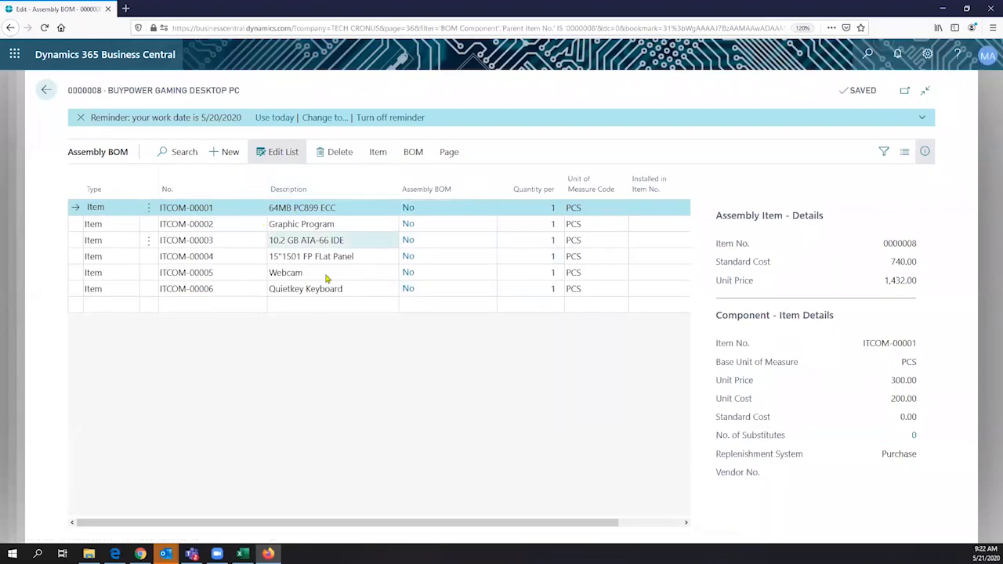
- Switch between the component item actions and the BOM action group on the Assembly BOM page
click(376, 159)
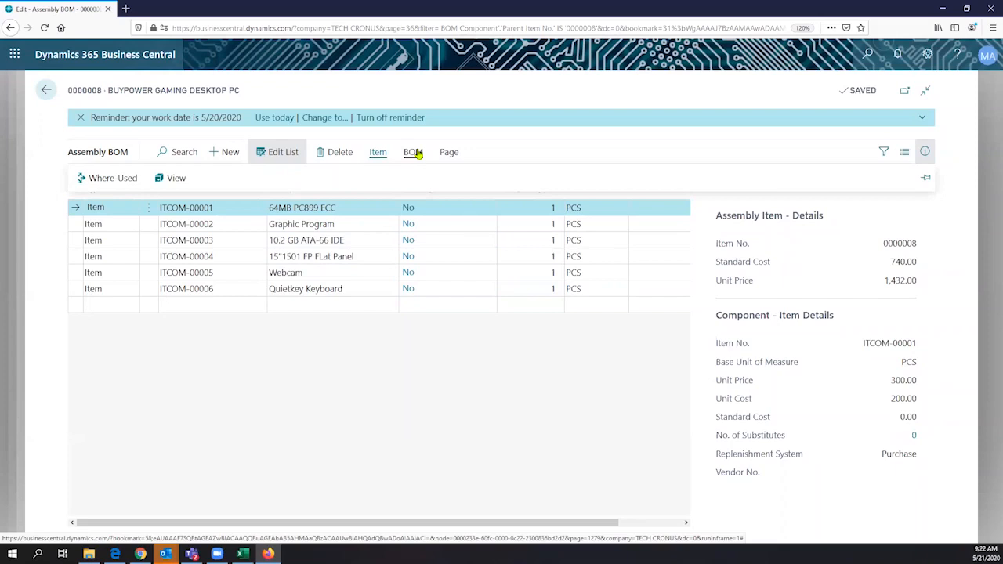
click(413, 153)
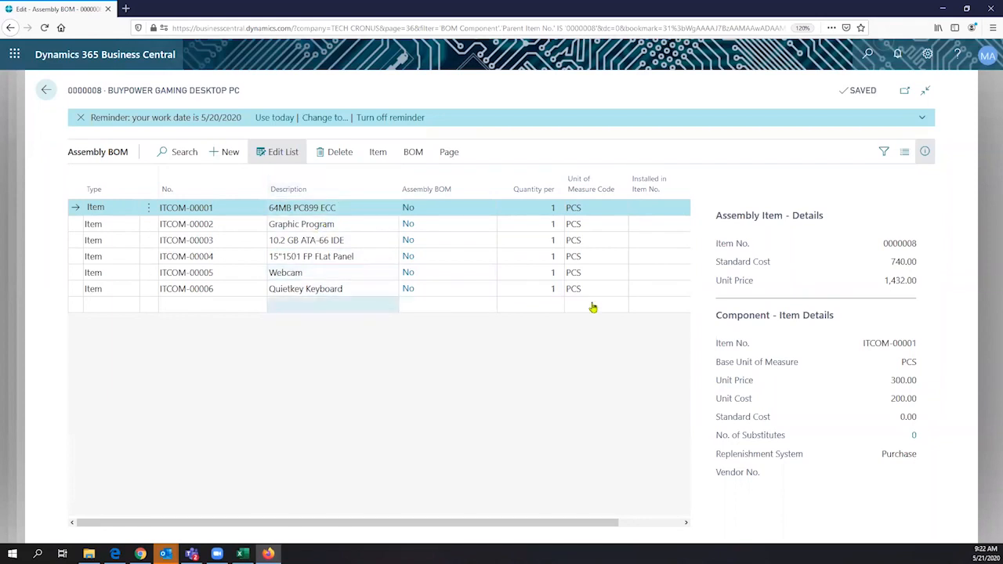
click(376, 152)
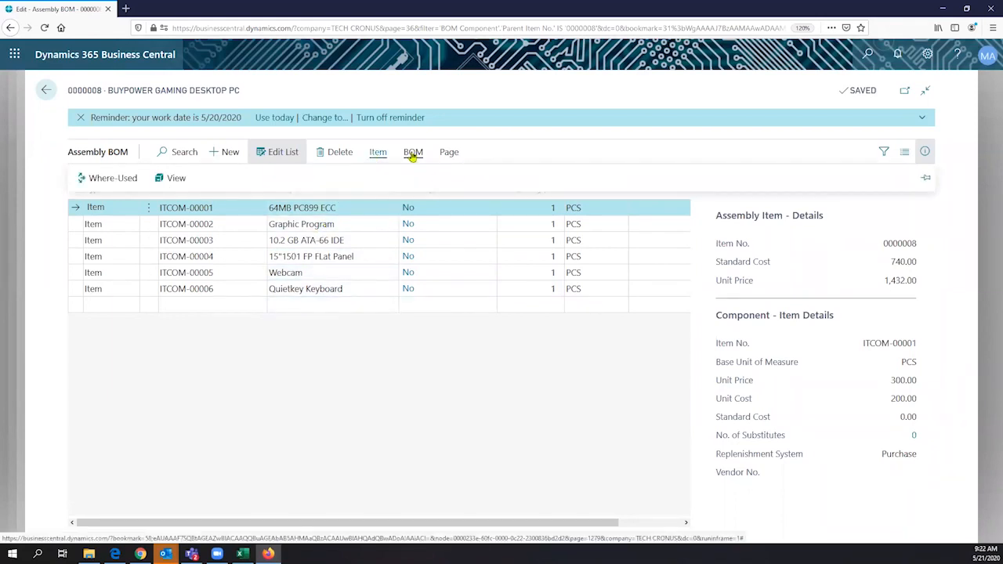
click(413, 153)
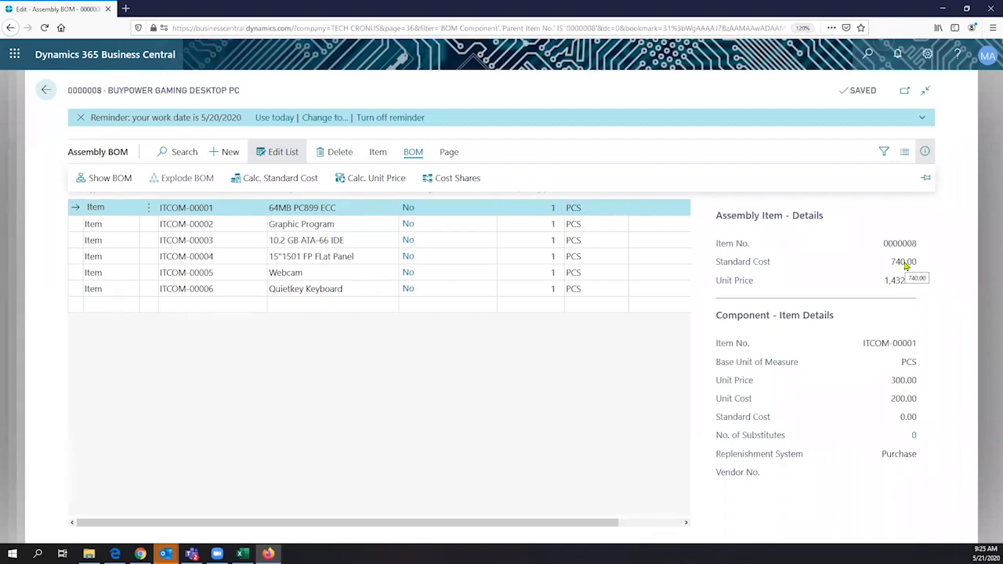
- From BOM Cost Shares, preview the single-level, BOM Leaves Cost Share Distribution report for item 0000008
click(452, 178)
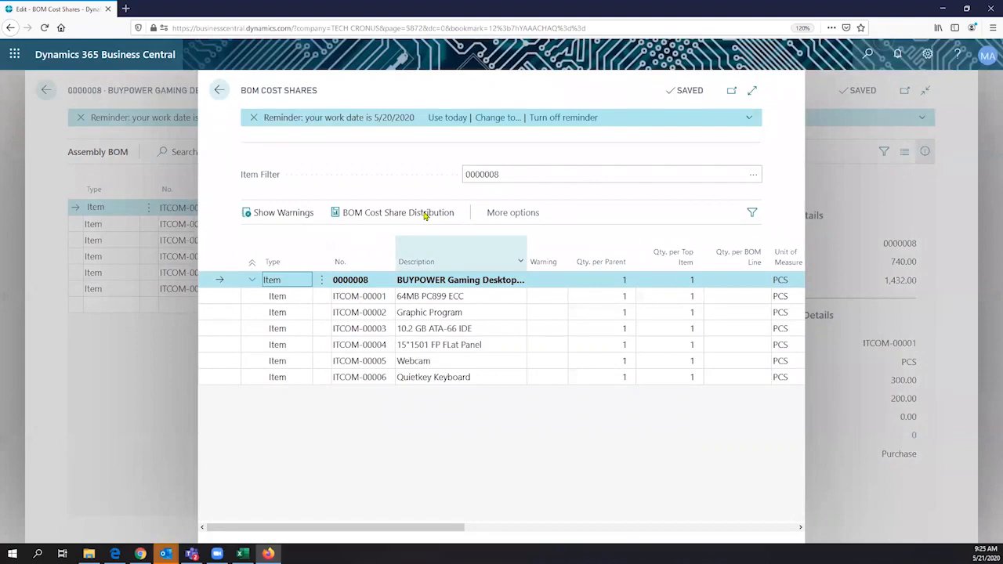
click(424, 216)
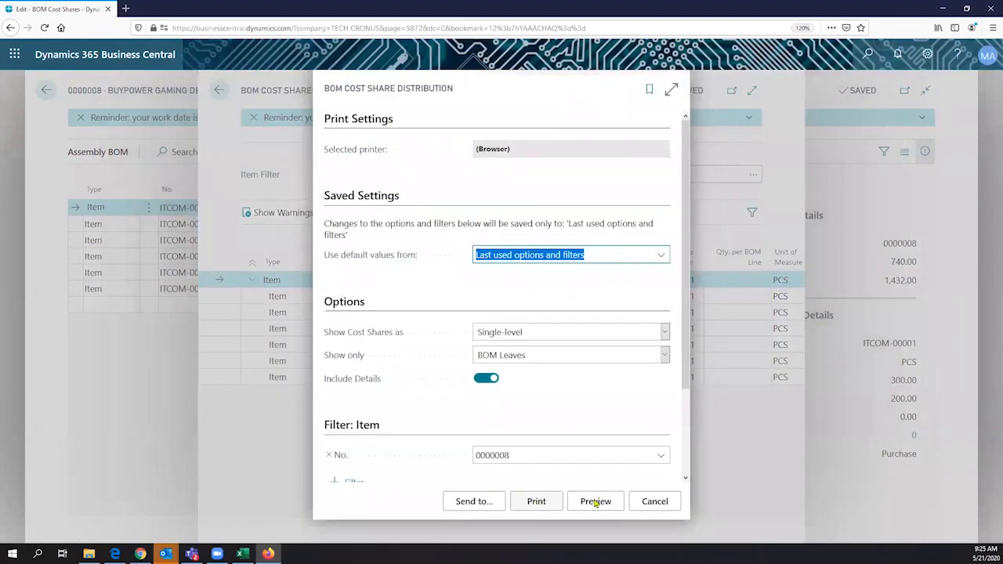
click(595, 502)
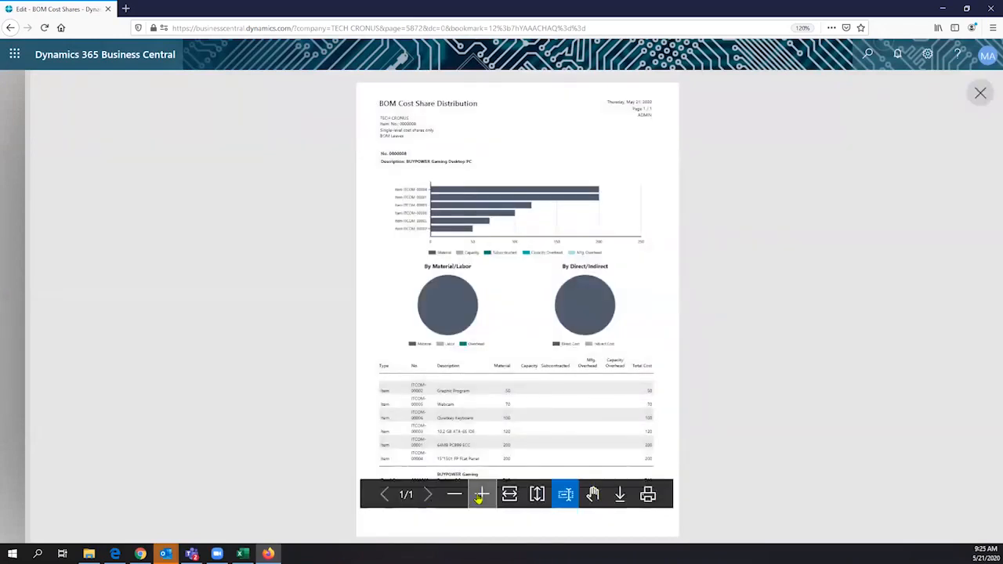
- Zoom the report preview in two levels and scroll to the component cost bar chart and legend
click(481, 495)
click(481, 492)
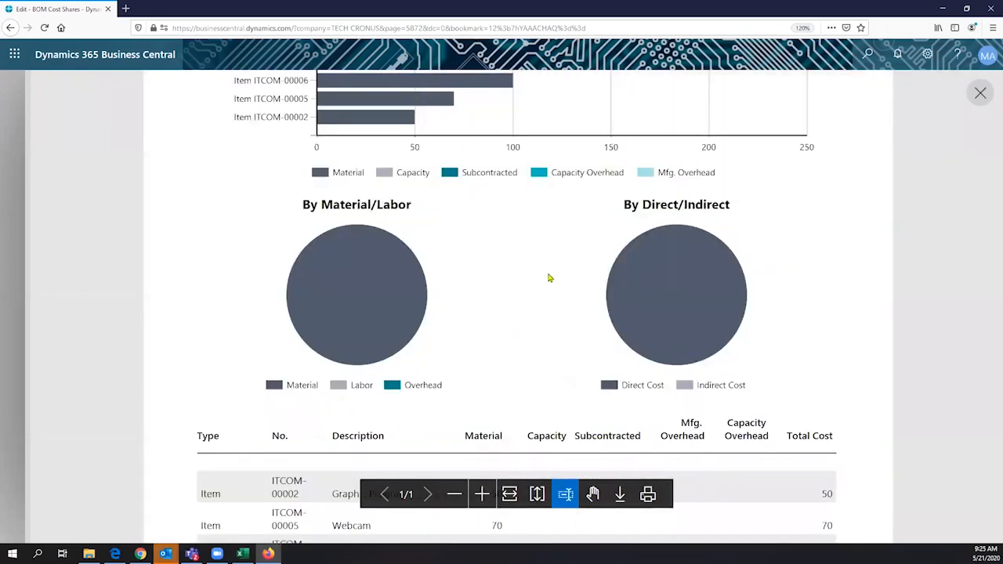
scroll(551, 276, up, 4)
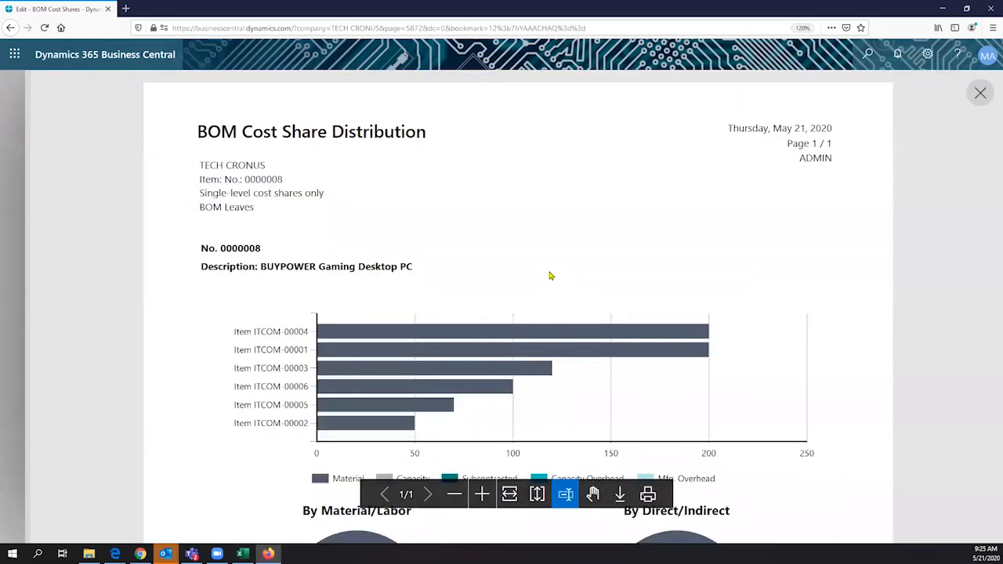
scroll(551, 276, down, 1)
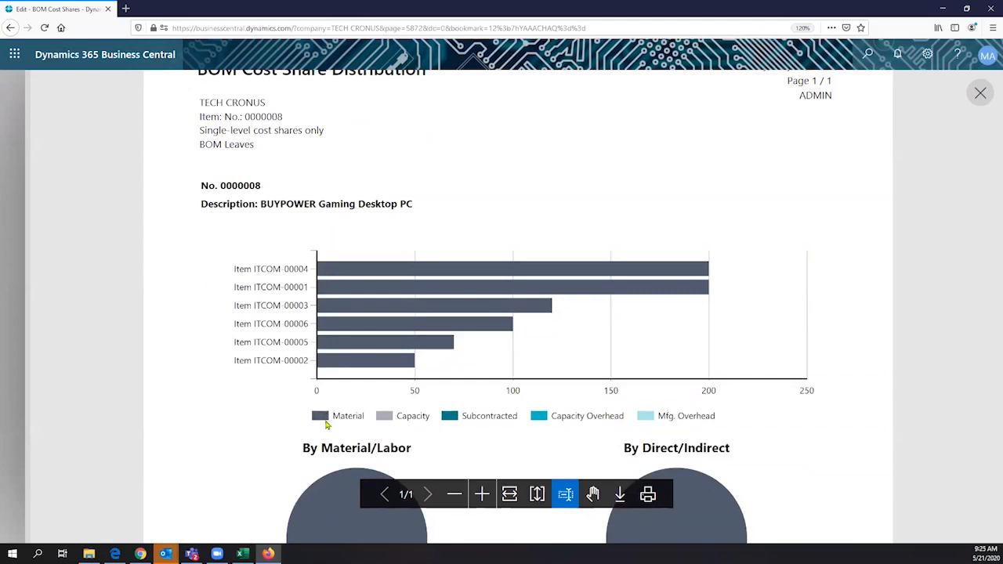
scroll(327, 424, down, 1)
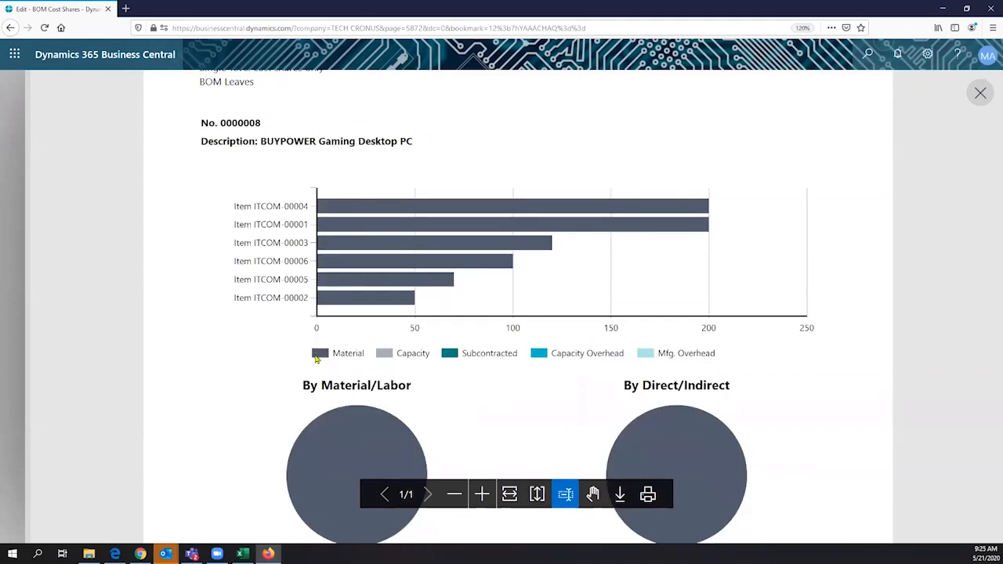
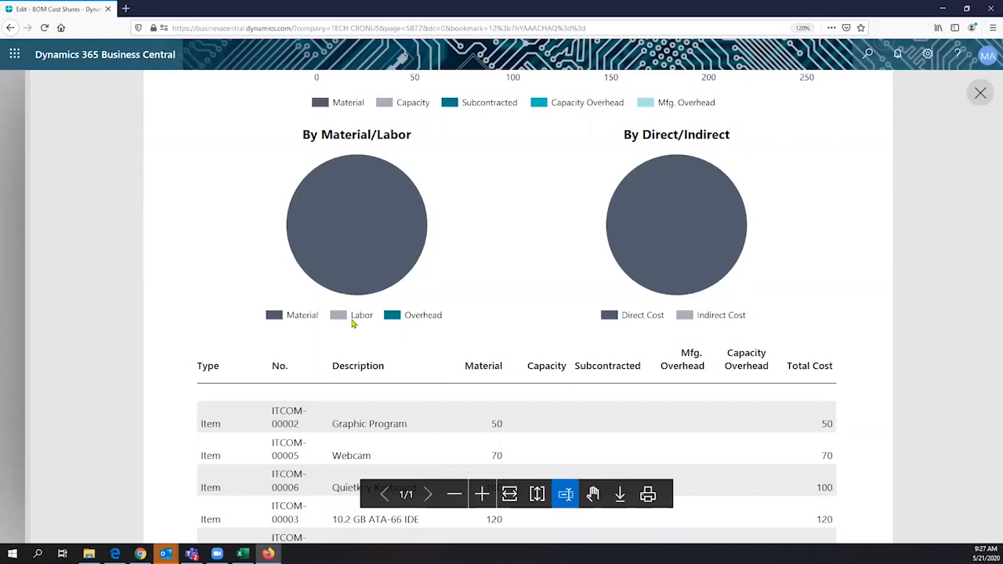
- Scroll through the BOM Leaves Cost Share Distribution report for 0000008, then close the preview
scroll(439, 288, down, 1)
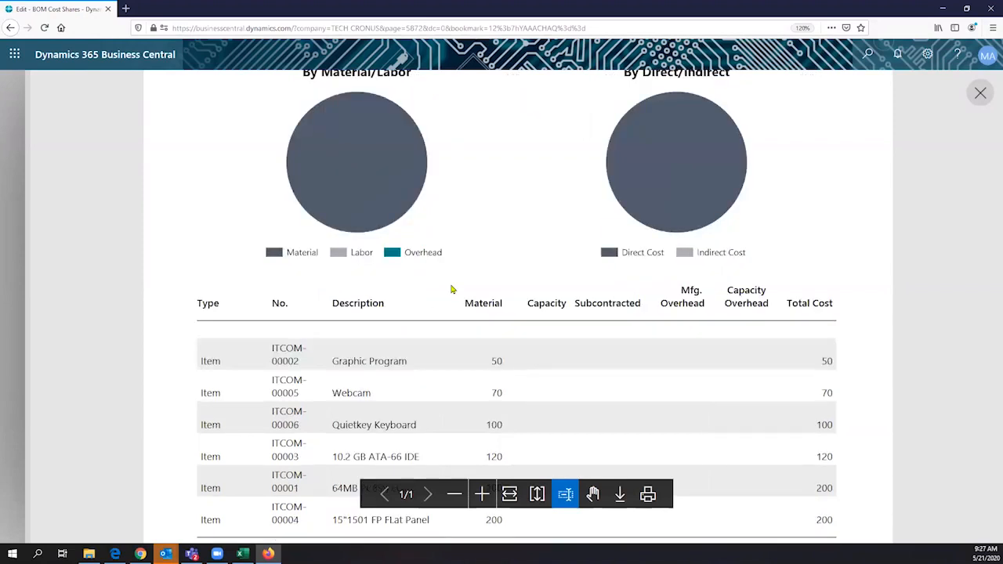
scroll(451, 289, down, 2)
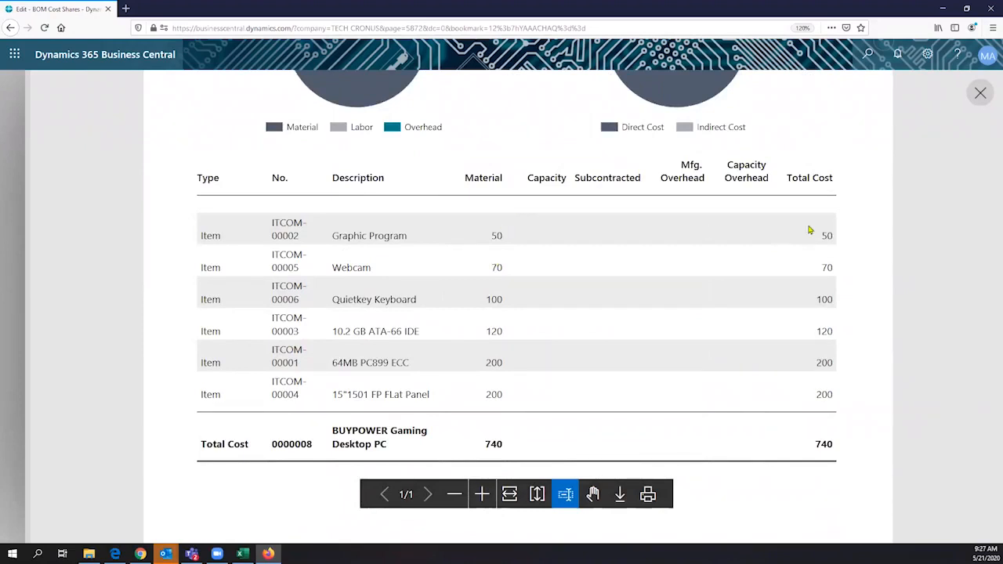
scroll(720, 317, down, 1)
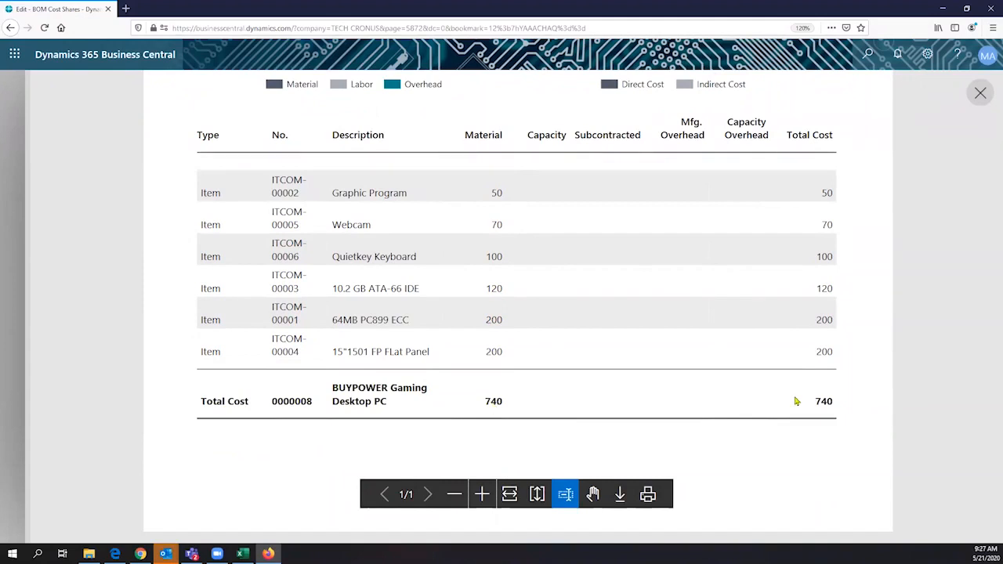
scroll(654, 415, up, 1)
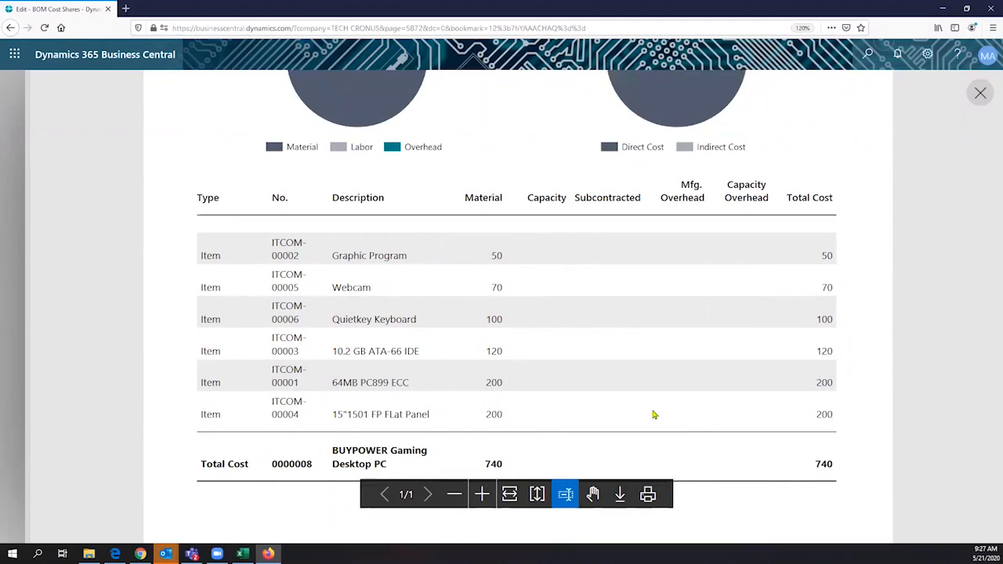
scroll(340, 381, up, 5)
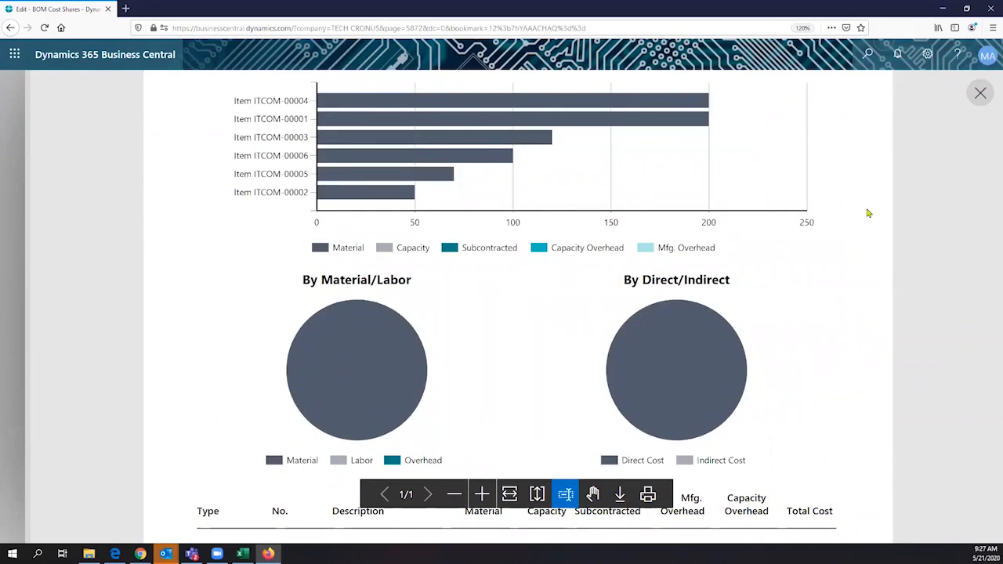
scroll(517, 298, down, 1)
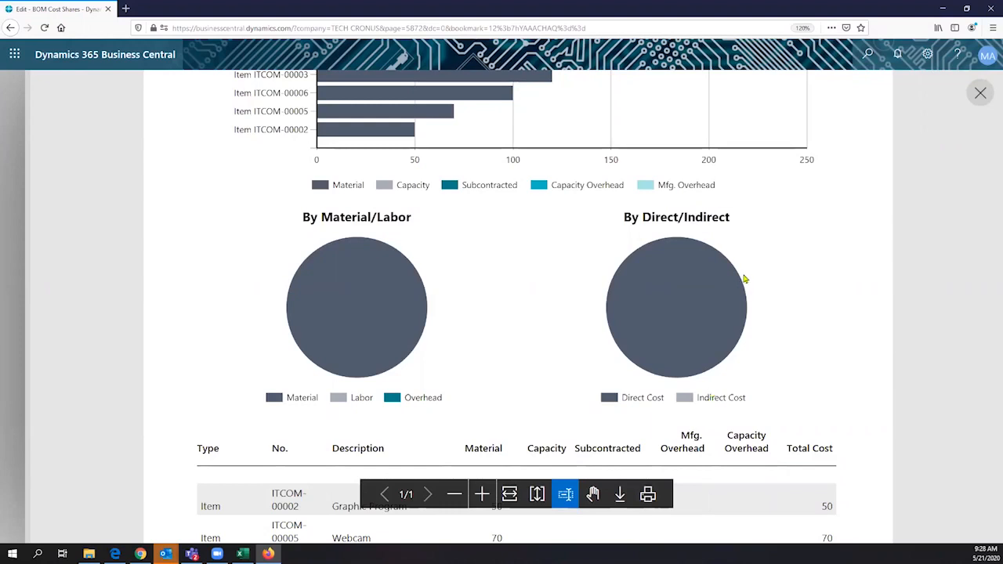
scroll(750, 268, up, 5)
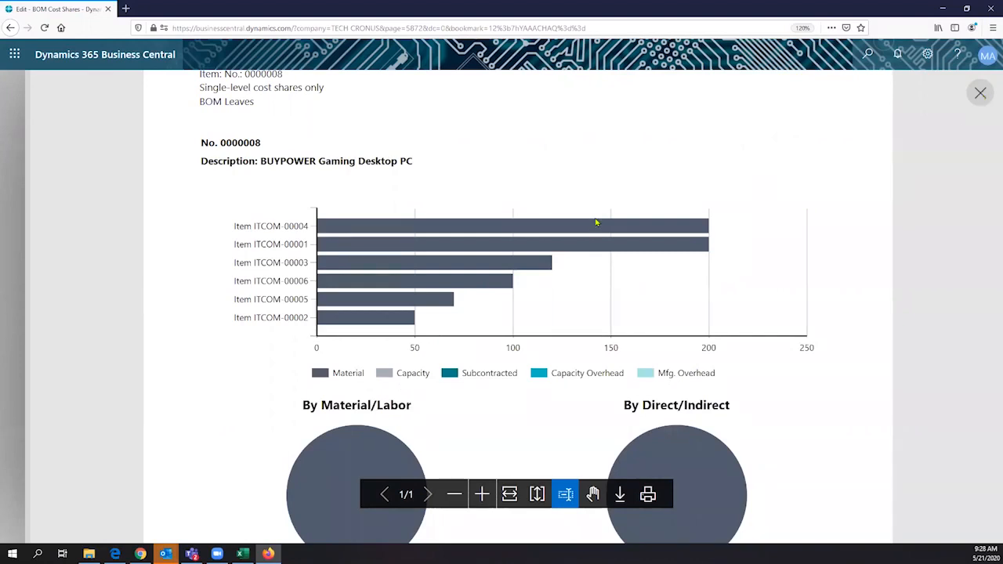
key(Escape)
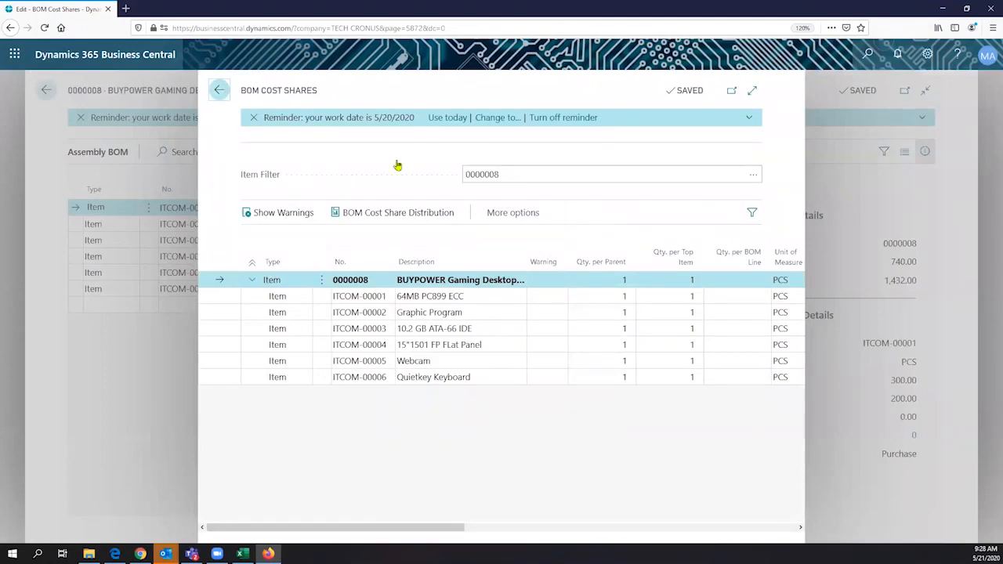
- Close BOM Cost Shares, view a component's item card, then go back to the 0000008 Item Card
key(Escape)
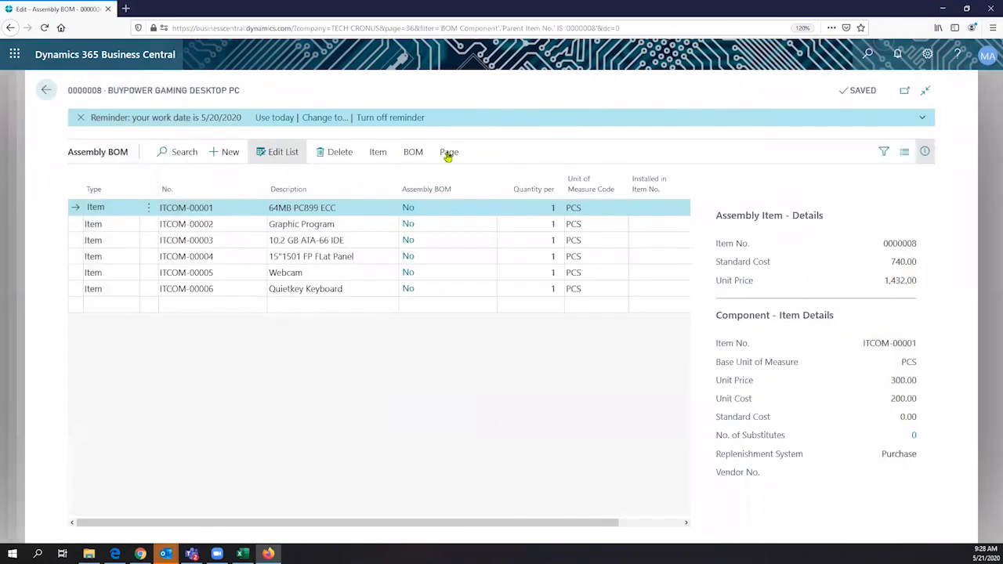
click(448, 154)
click(379, 154)
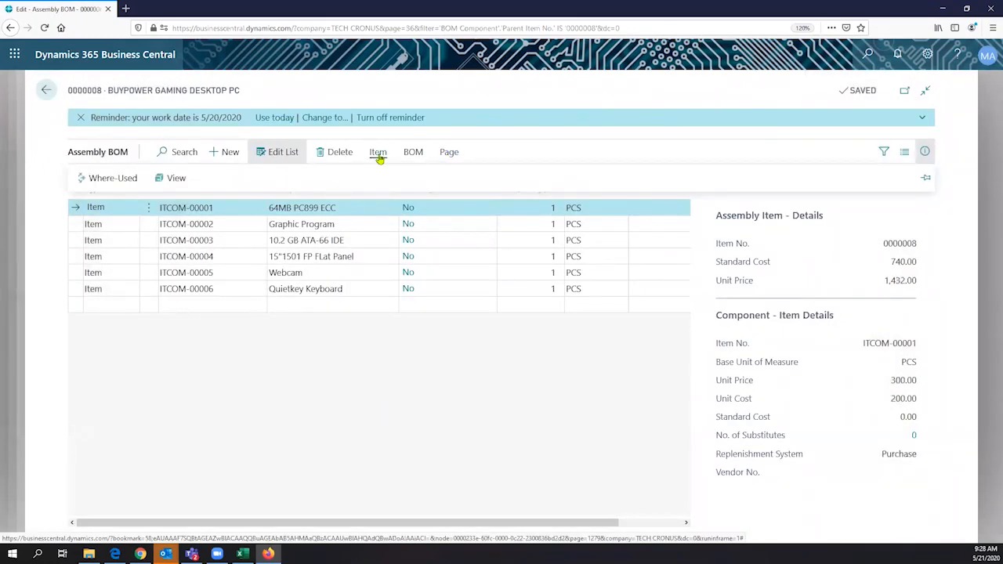
click(185, 181)
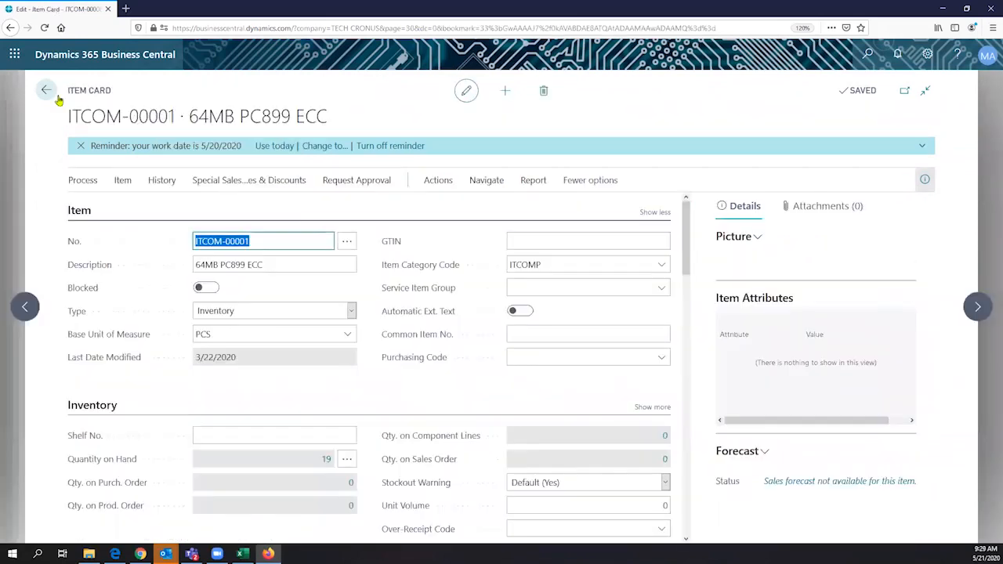
click(51, 93)
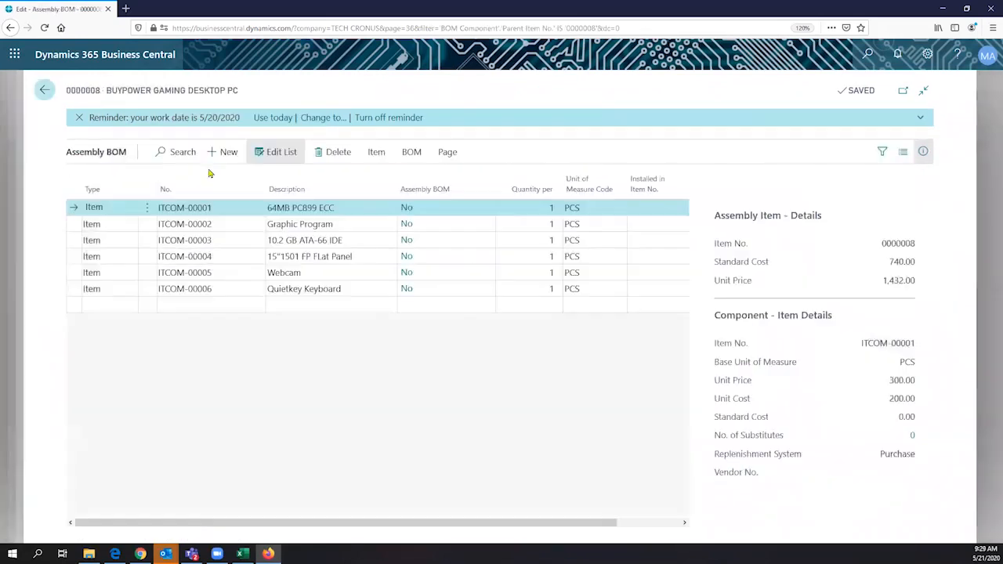
click(47, 91)
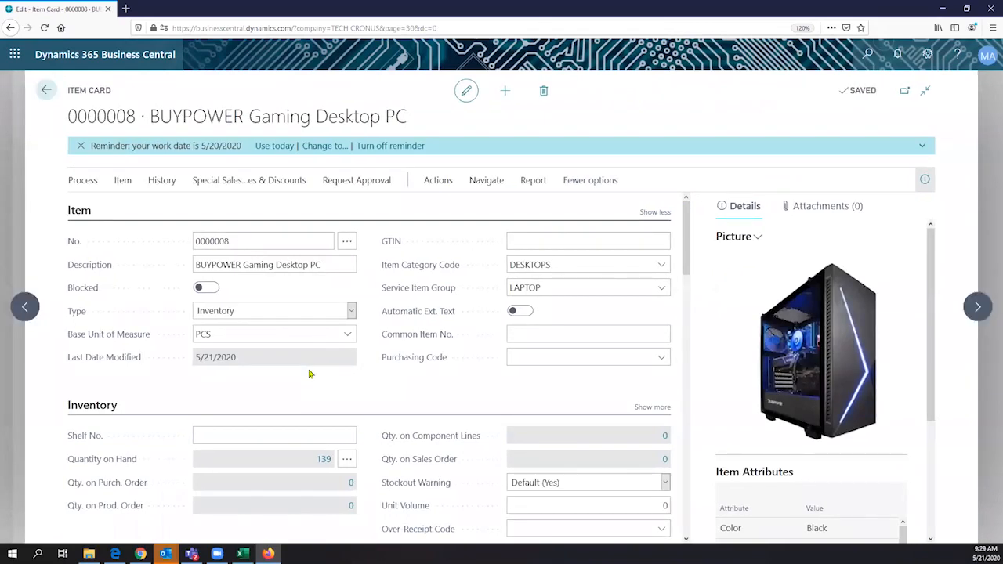
- Open the DELL ALL IN ONE COMPUTER III 8GB item card, scroll it, then go back to the Role Center
scroll(309, 373, down, 10)
scroll(312, 371, down, 2)
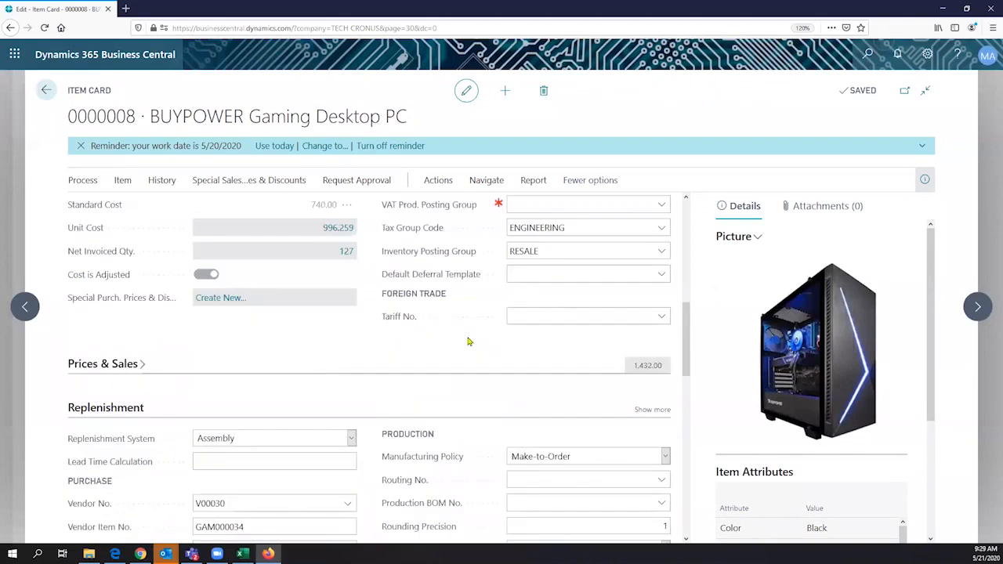
scroll(476, 340, down, 2)
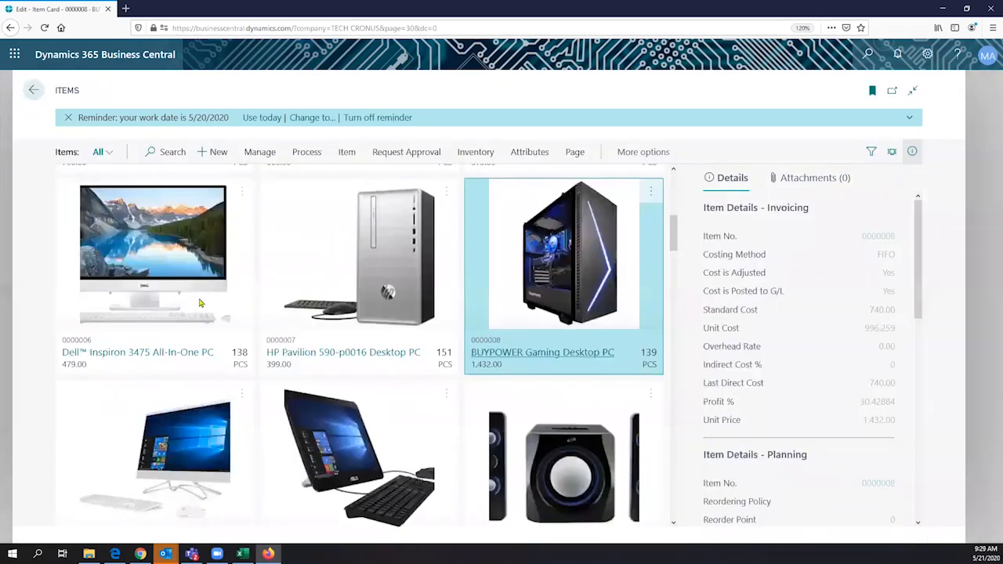
scroll(397, 328, down, 6)
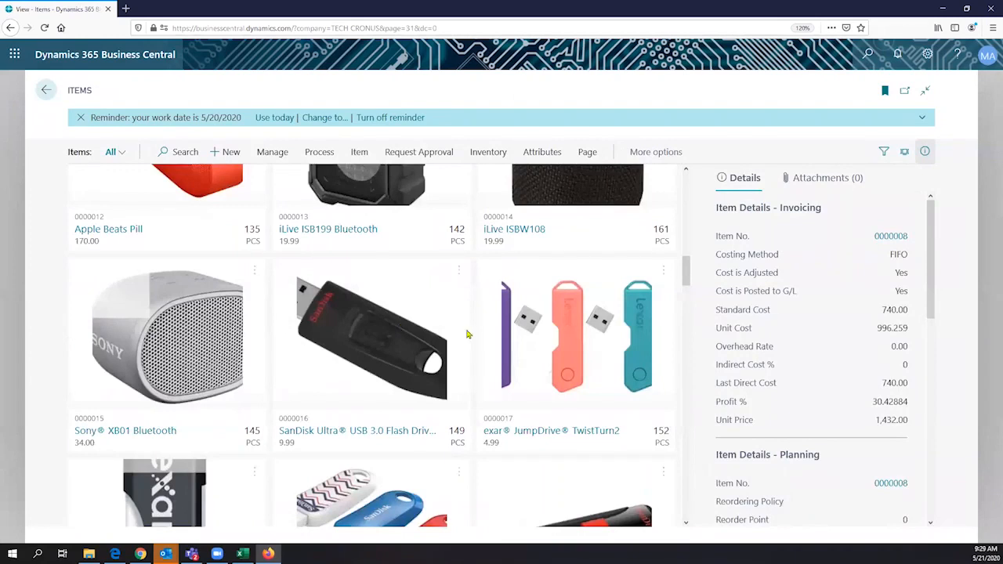
scroll(467, 335, down, 9)
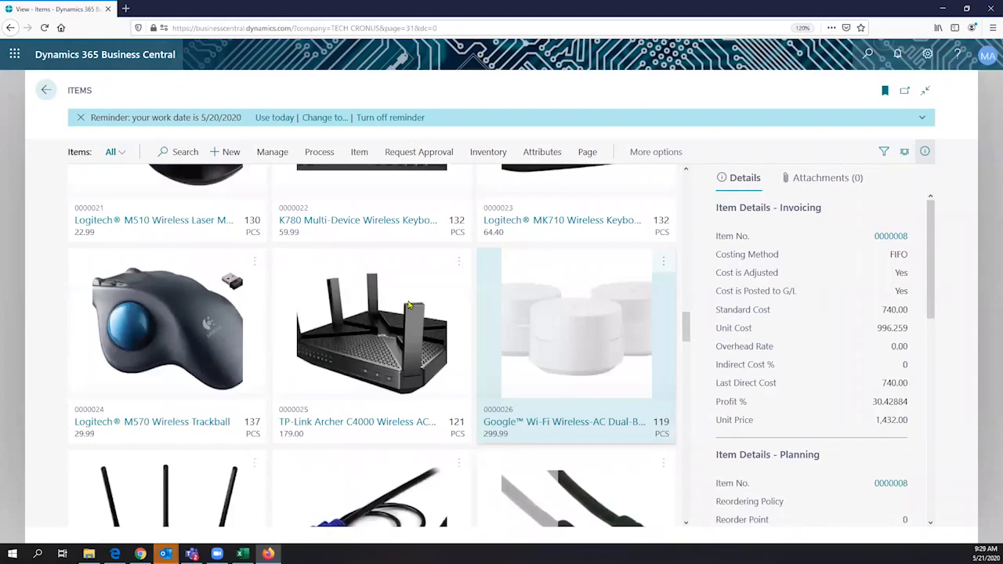
scroll(408, 306, down, 6)
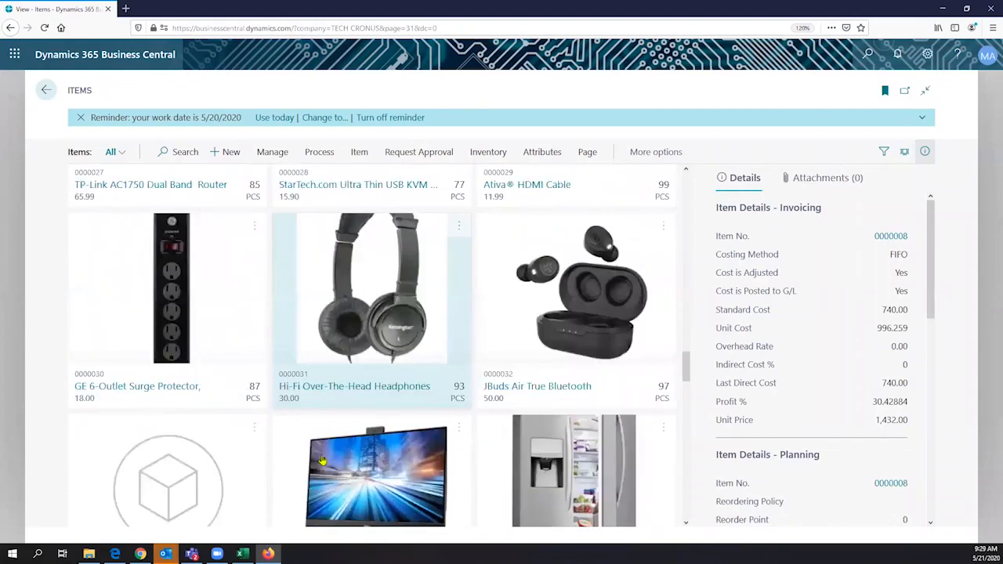
scroll(321, 461, down, 2)
click(380, 437)
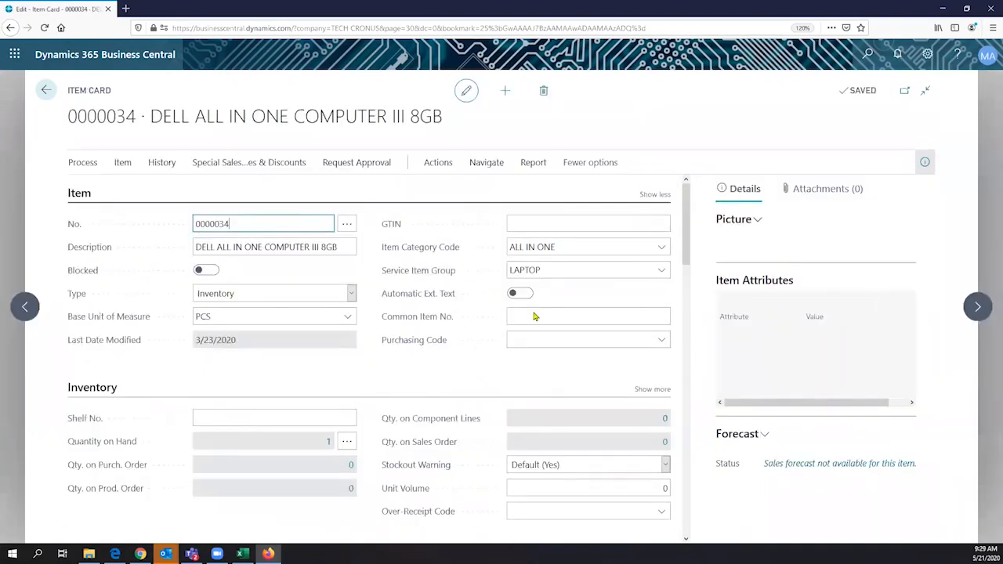
scroll(525, 312, down, 5)
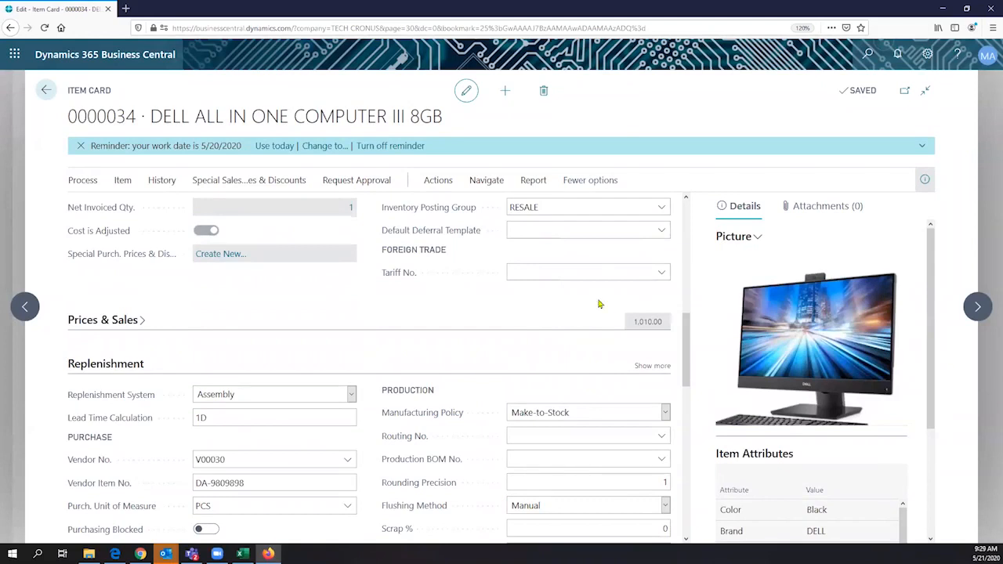
click(43, 93)
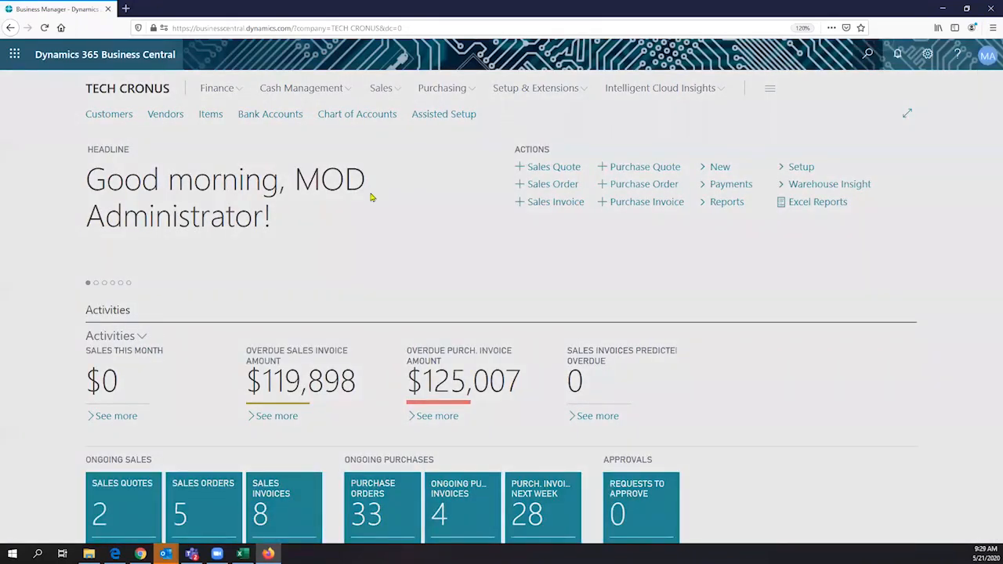
- Search 'purchase order', open the Purchase Orders list and create a new purchase order
key(alt+q)
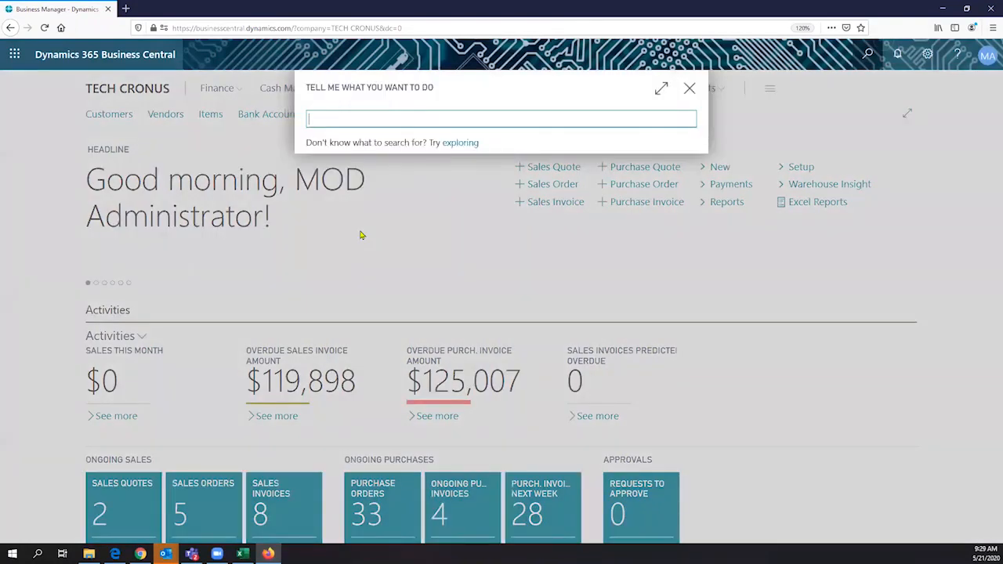
text(purchase order)
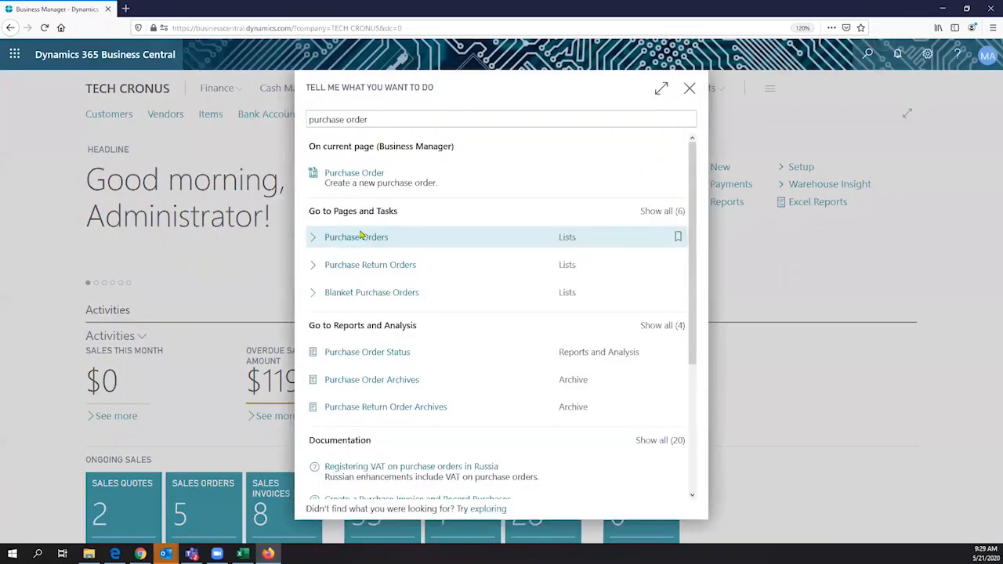
click(360, 235)
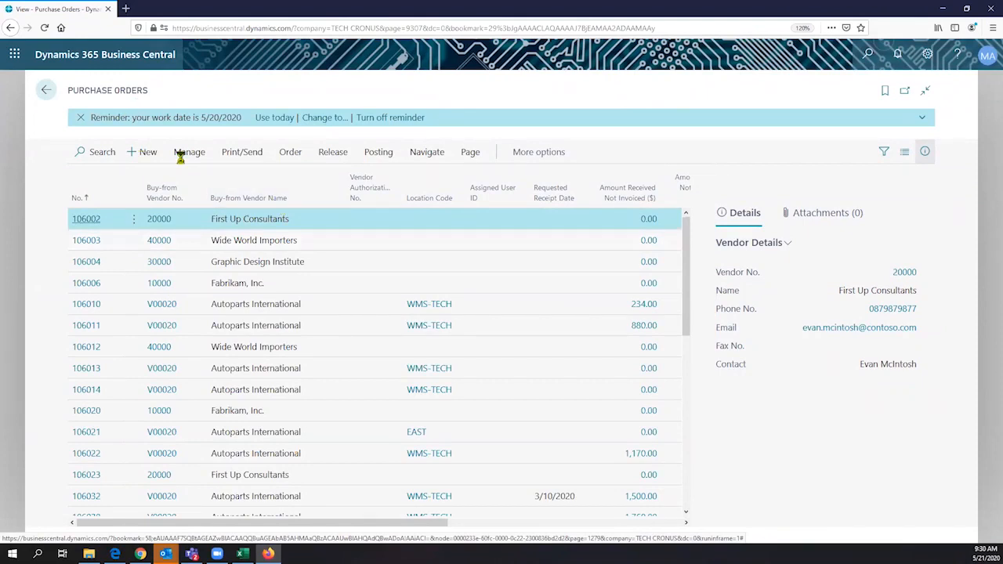
key(alt+n)
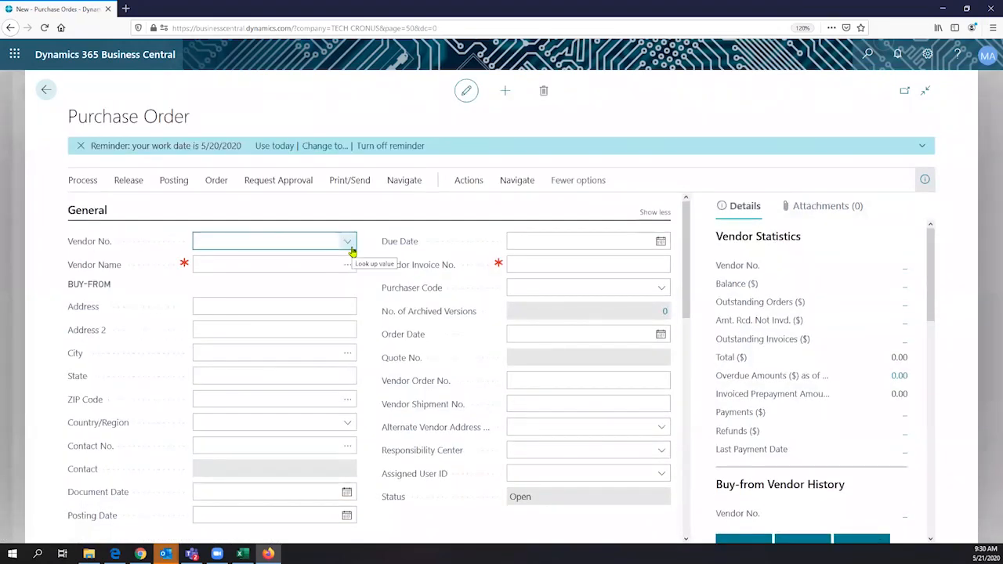
- Choose Wide World Importers as the purchase order's vendor
click(349, 244)
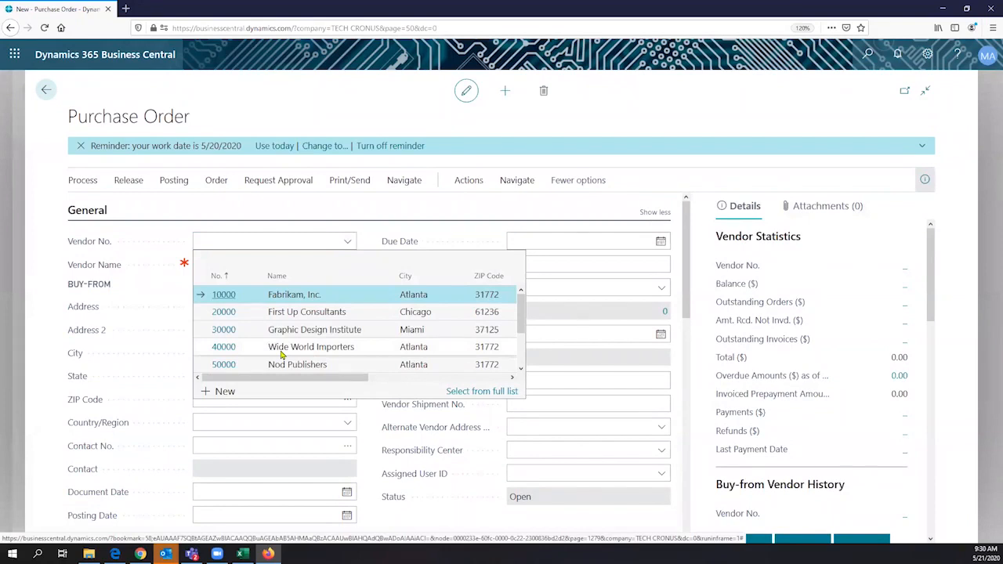
click(282, 352)
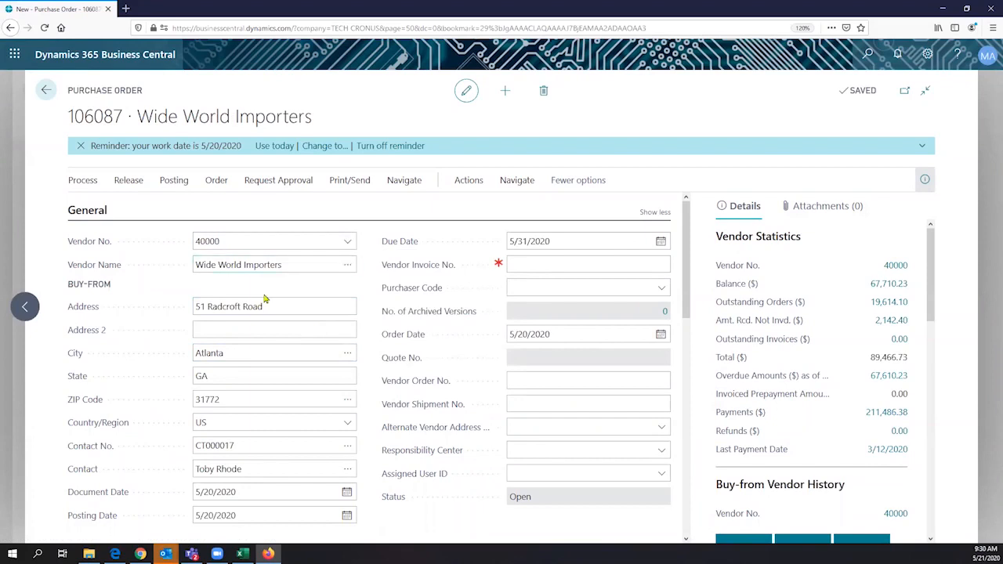
scroll(264, 292, down, 1)
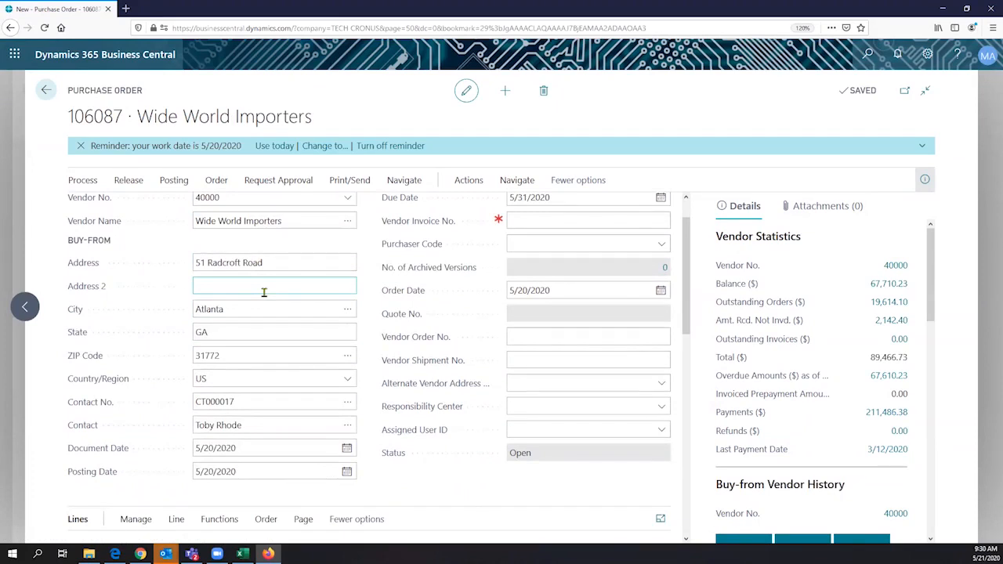
scroll(264, 292, up, 1)
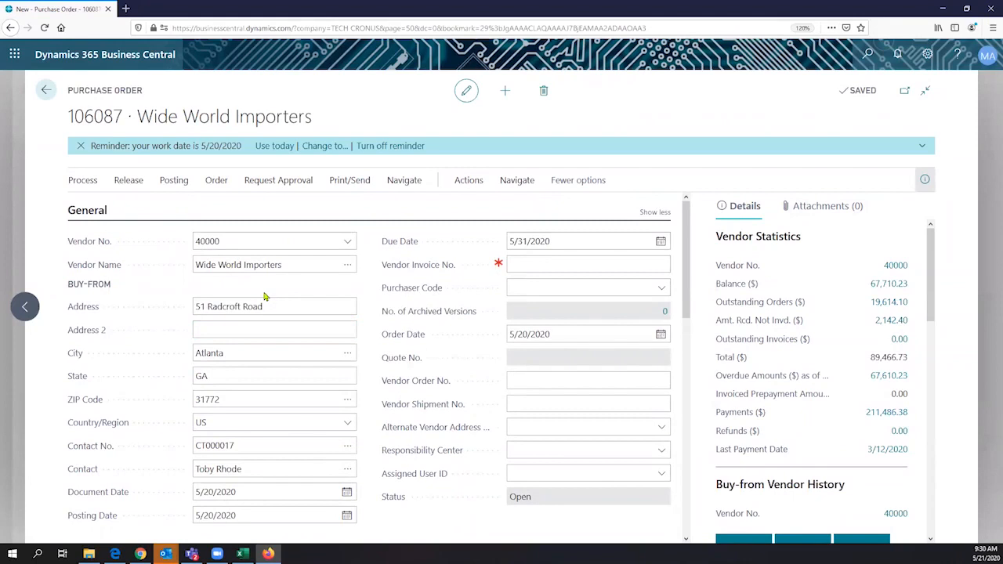
scroll(175, 257, down, 3)
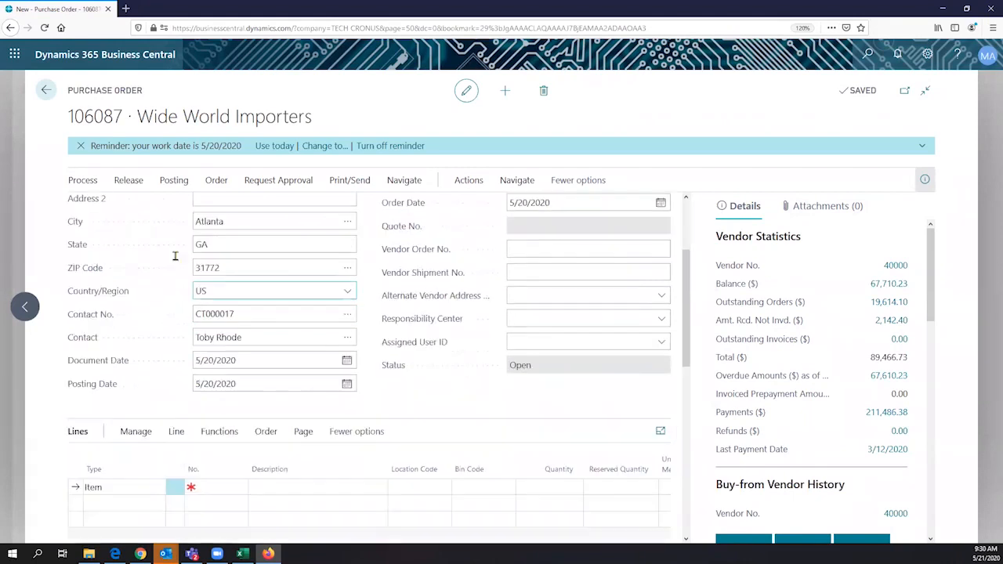
scroll(175, 256, up, 3)
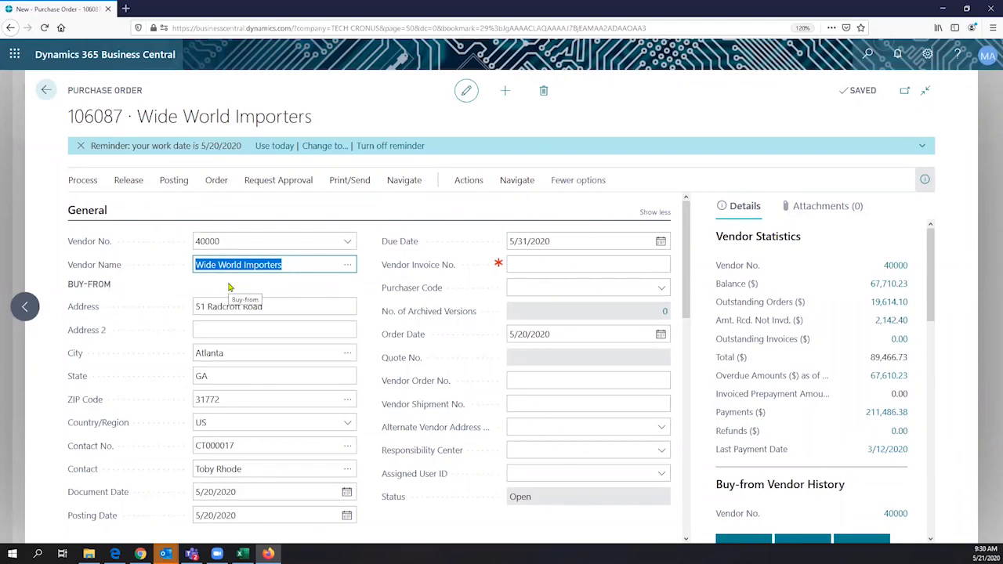
- Review the header's vendor number 40000, vendor name and due date, then scroll to Lines
drag(232, 246, 189, 246)
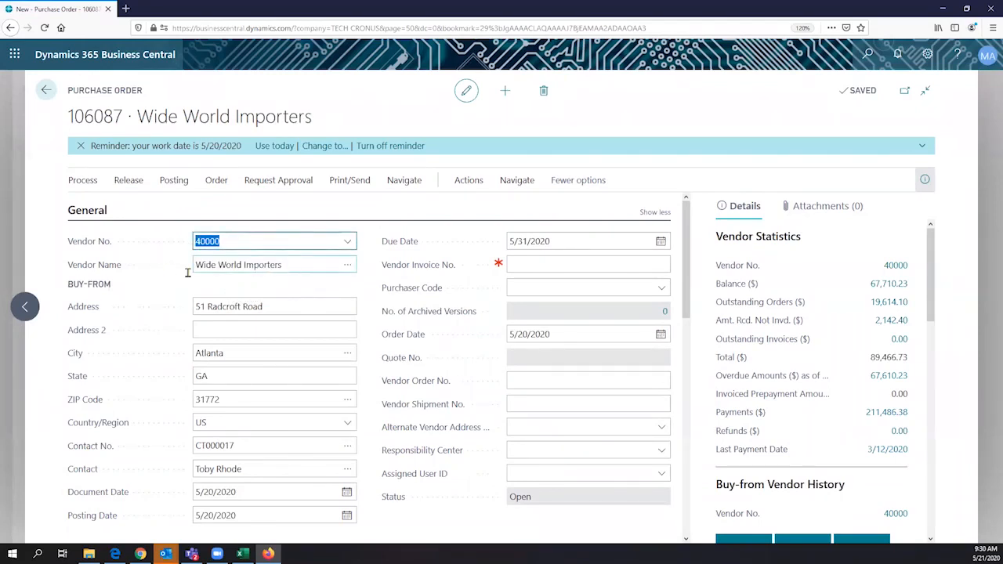
key(Tab)
scroll(216, 313, down, 1)
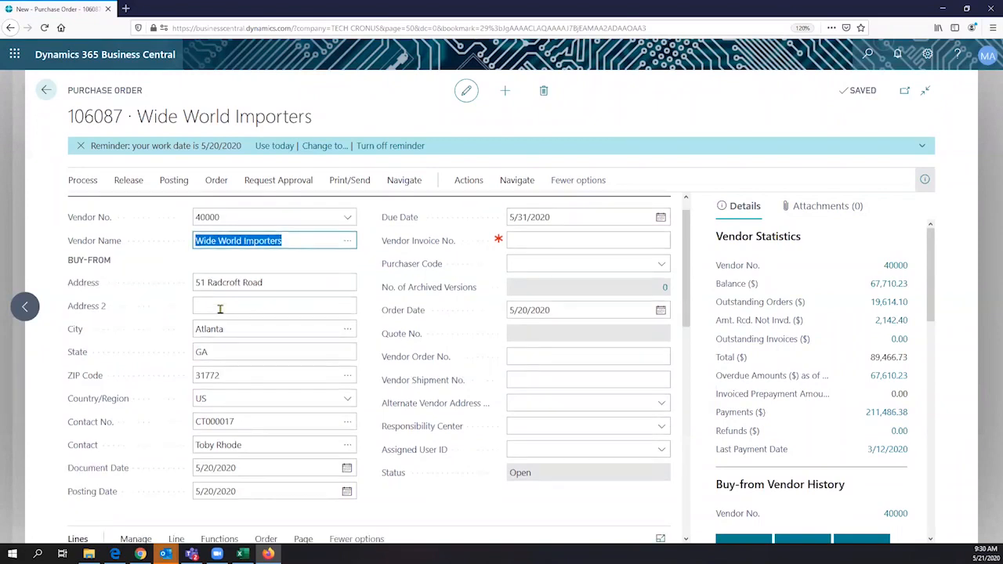
scroll(251, 290, down, 1)
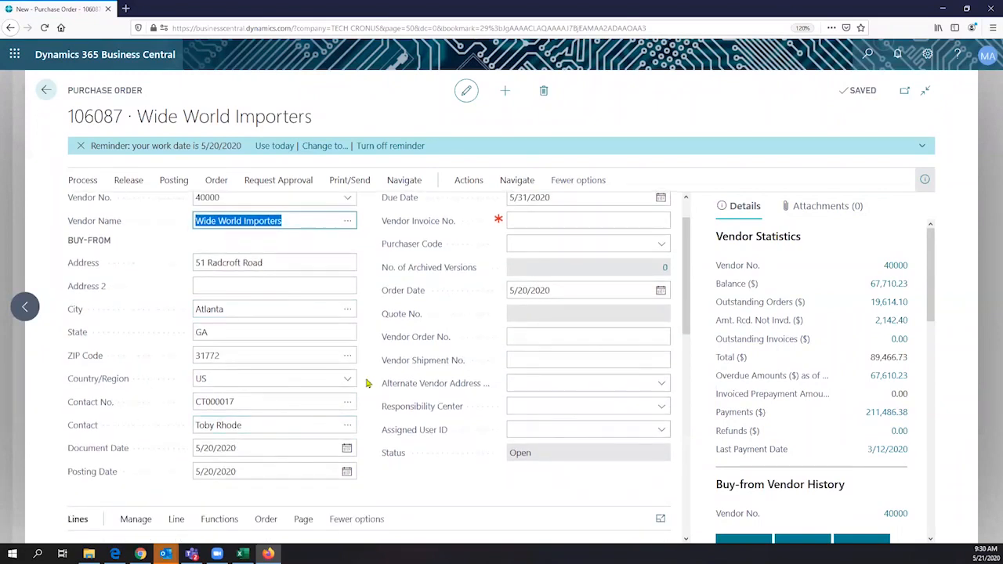
scroll(369, 381, up, 2)
click(537, 250)
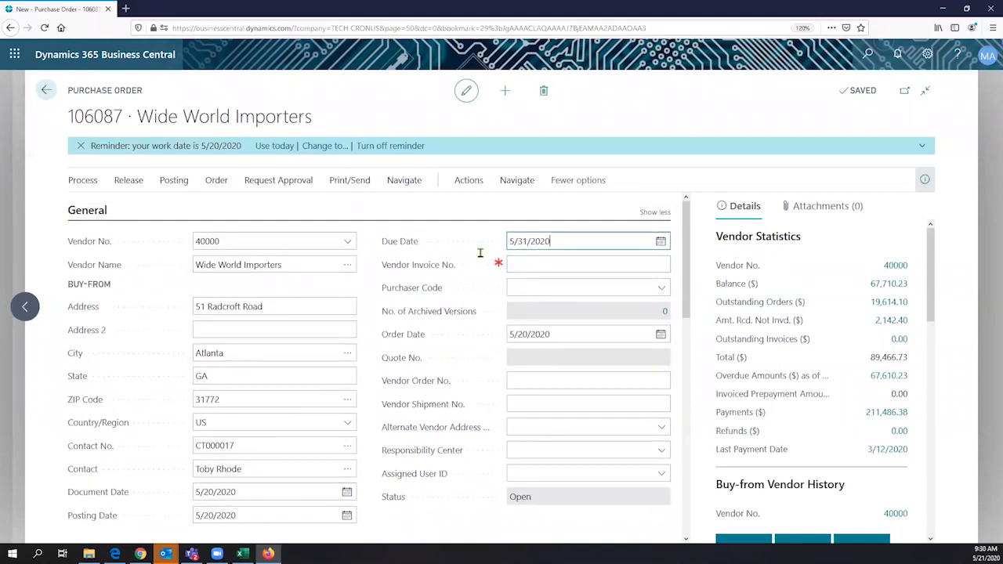
key(Tab)
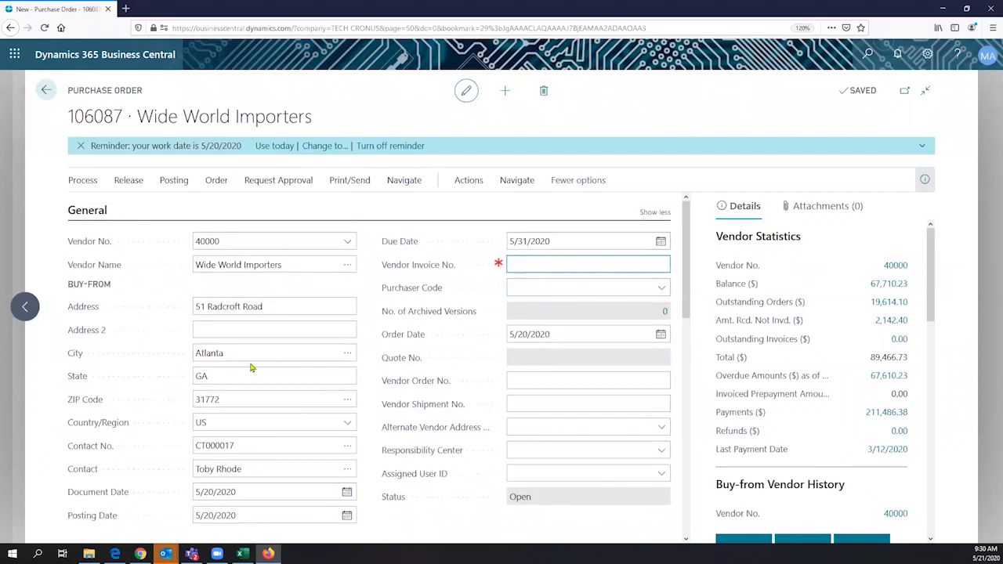
scroll(251, 368, down, 3)
scroll(247, 360, down, 3)
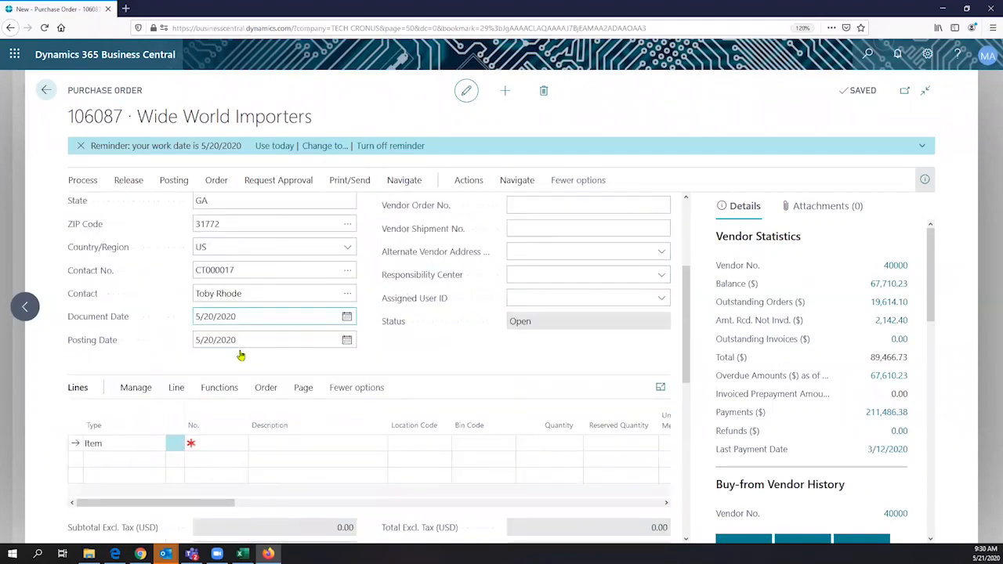
- Pick item 0000008 BUYPOWER Gaming Desktop PC for the first order line
scroll(241, 356, down, 3)
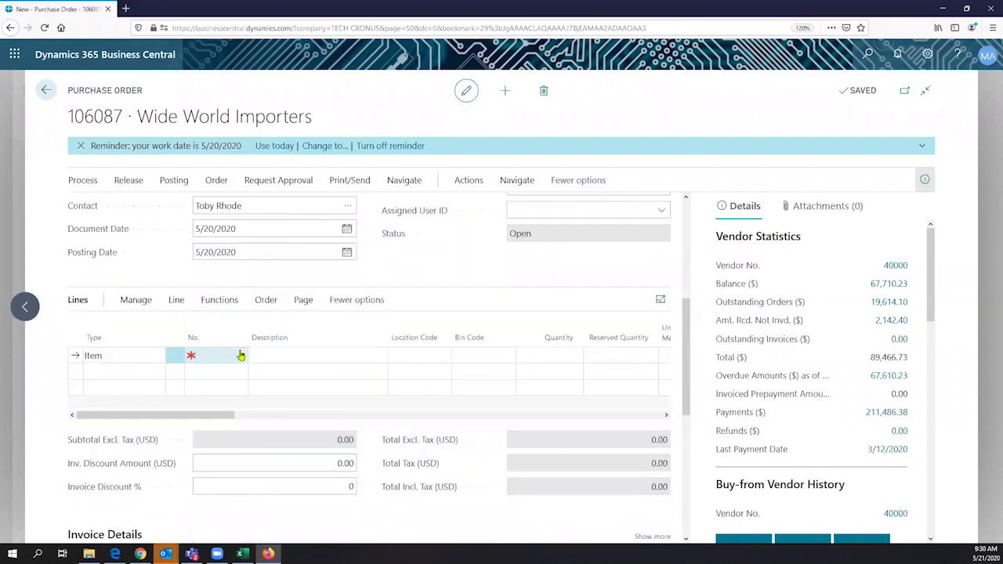
click(241, 355)
scroll(264, 406, down, 1)
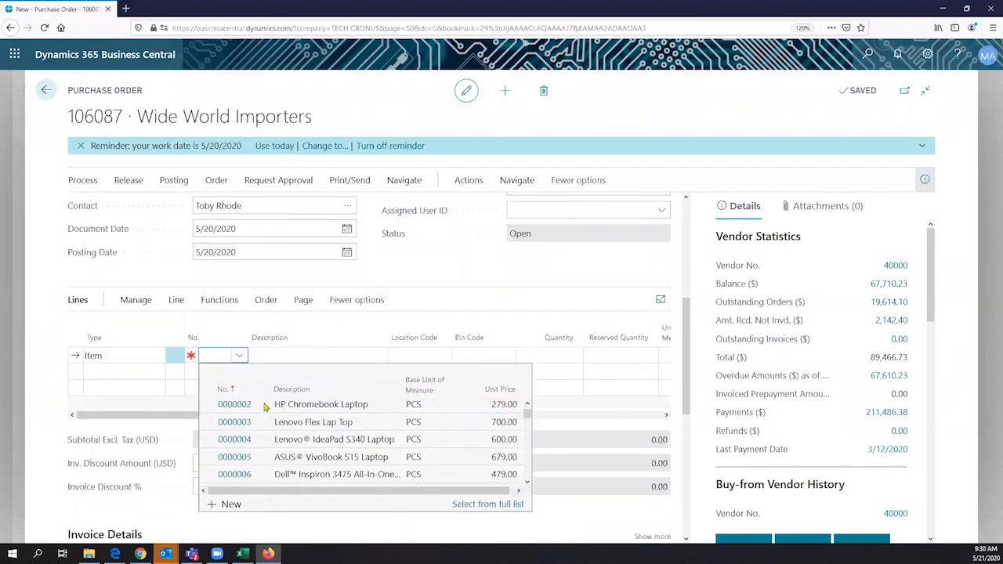
scroll(262, 406, down, 1)
scroll(260, 406, down, 1)
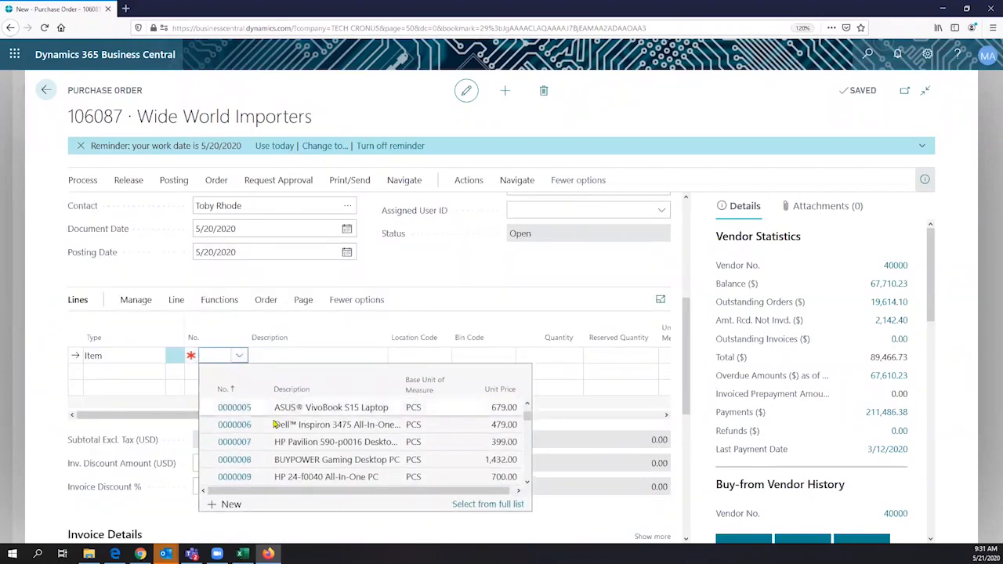
click(307, 461)
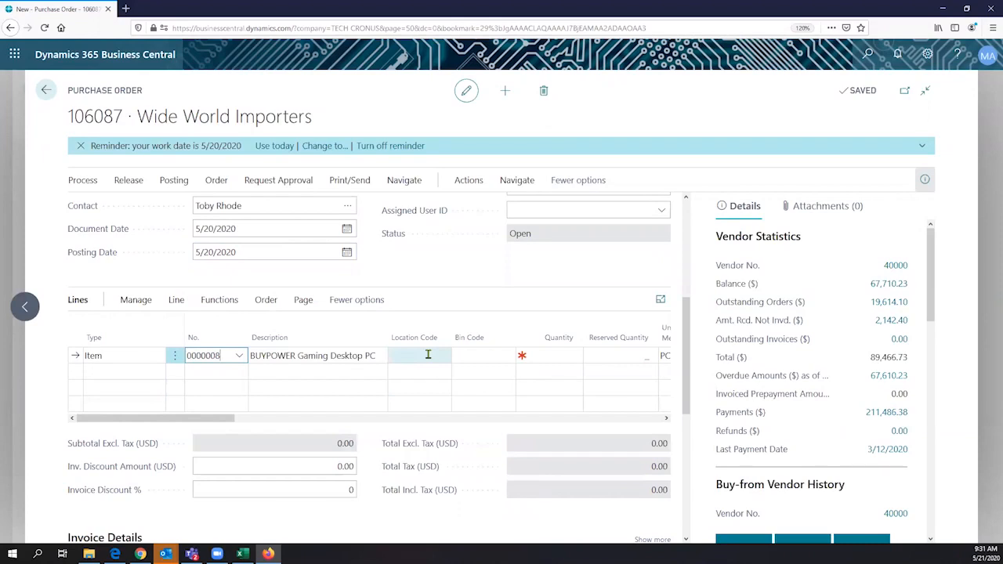
- Enter quantity 5 on the desktop line and check the 3,811.00 USD total
click(428, 355)
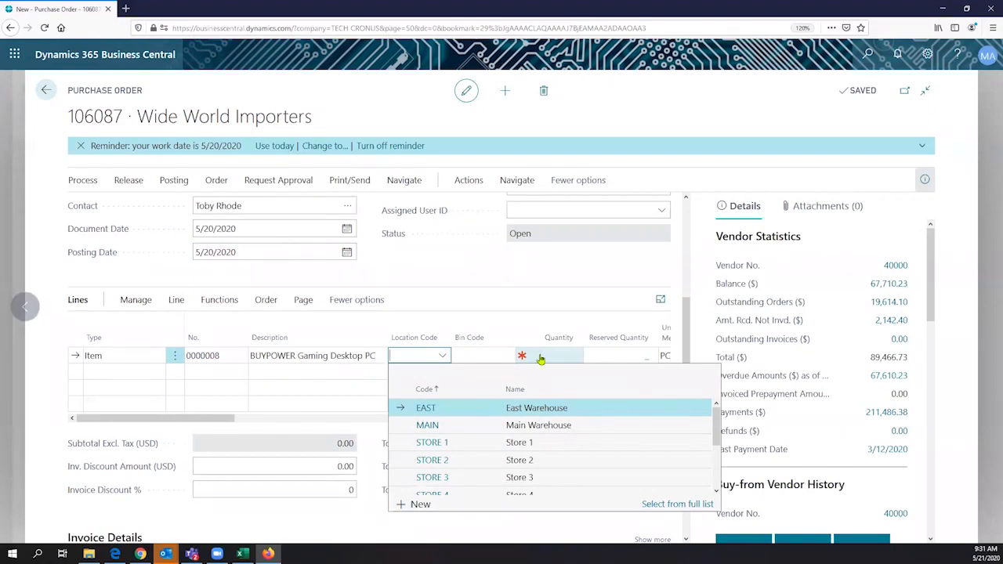
click(539, 356)
text(5)
key(Tab)
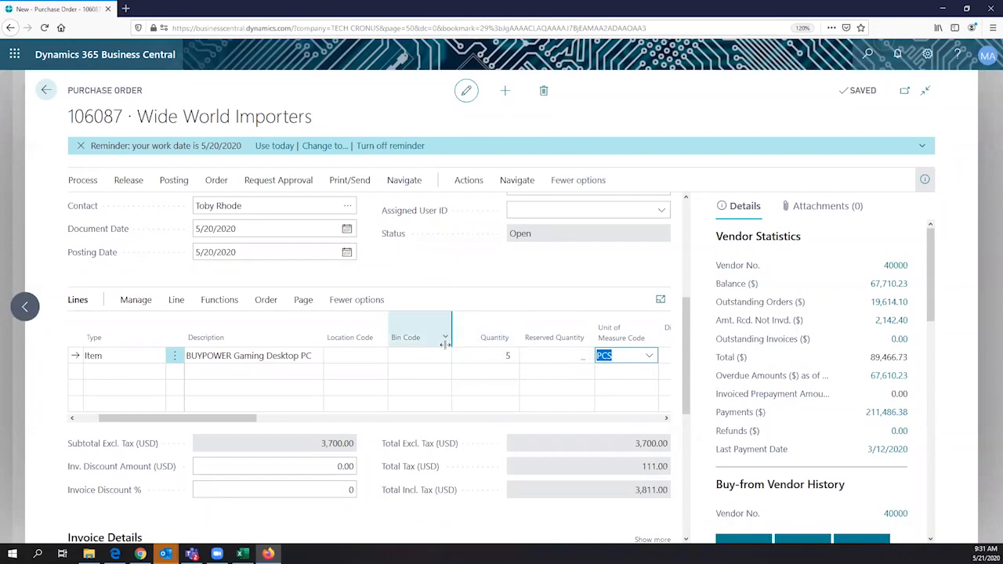
scroll(449, 350, down, 1)
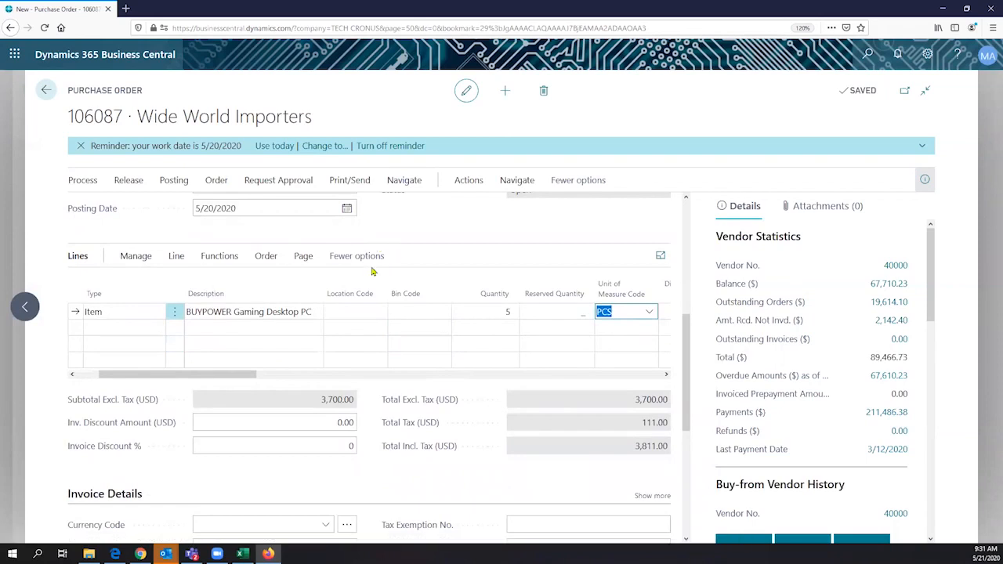
scroll(295, 352, down, 2)
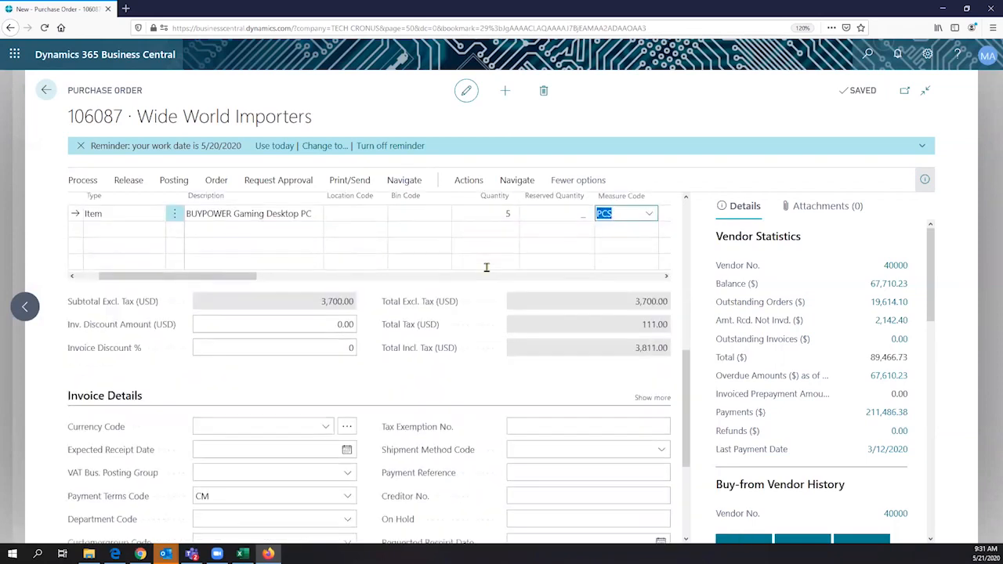
scroll(514, 267, up, 1)
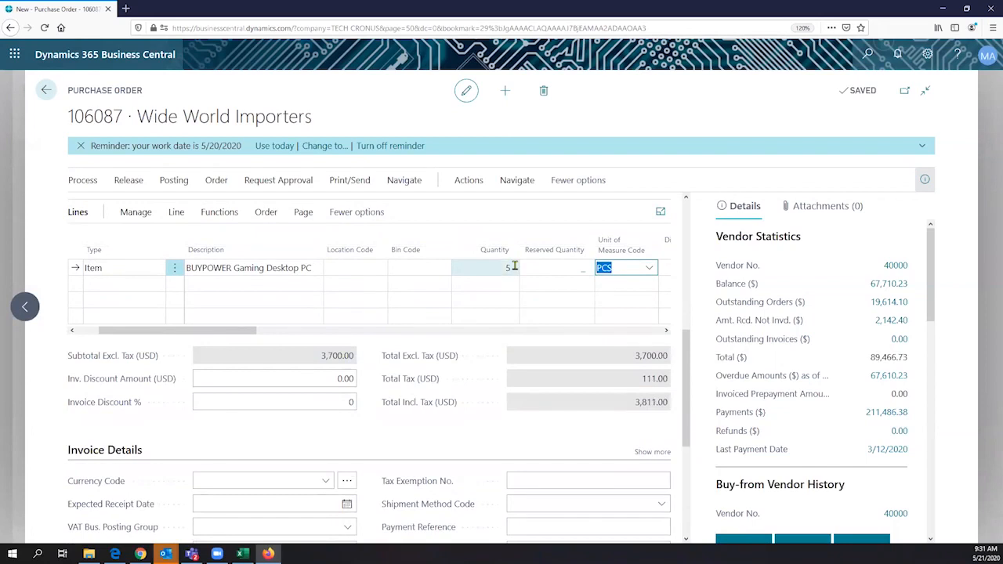
click(376, 268)
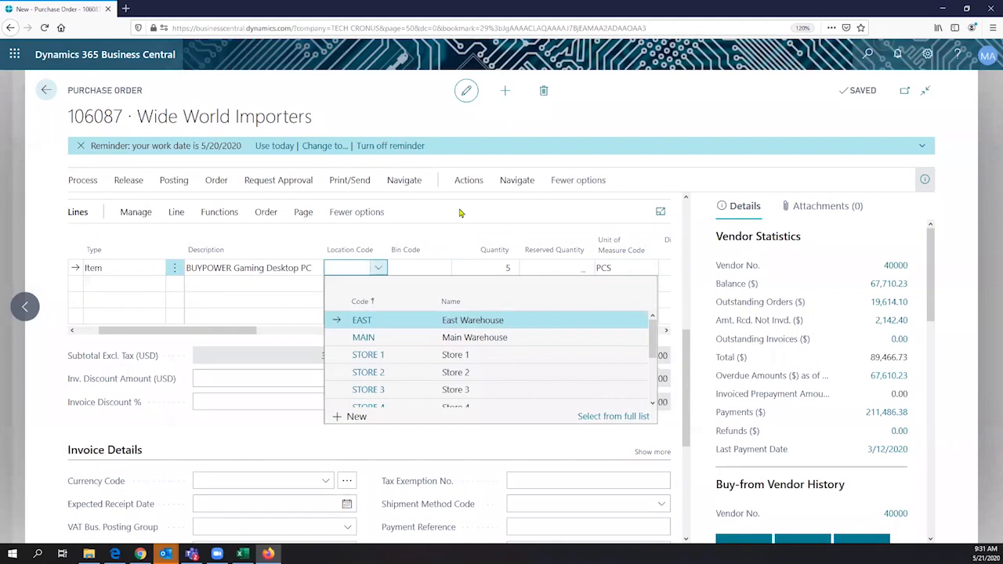
- Choose MAIN as the desktop line's location and scroll to Purchase Line Details
click(364, 338)
scroll(391, 425, up, 2)
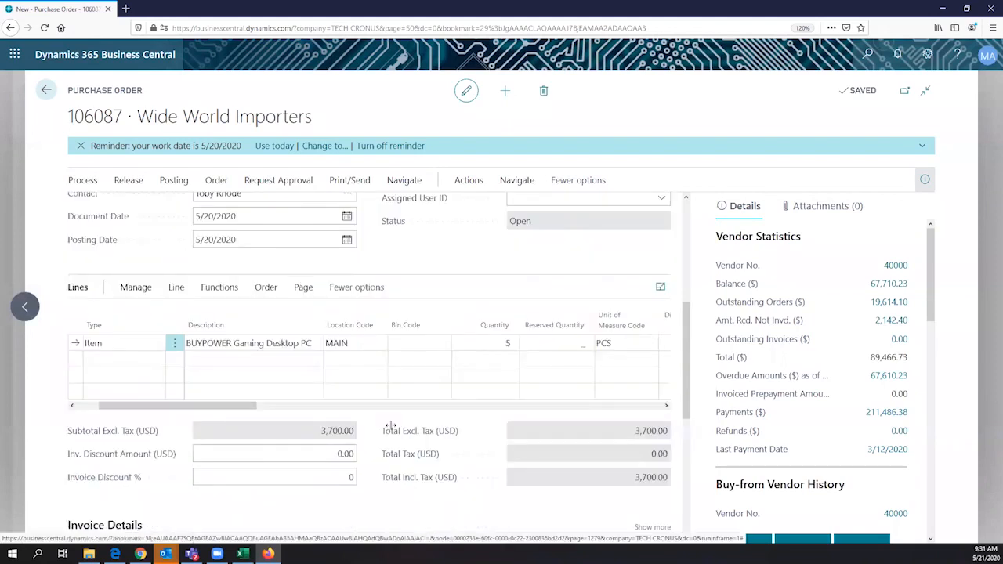
scroll(390, 425, up, 3)
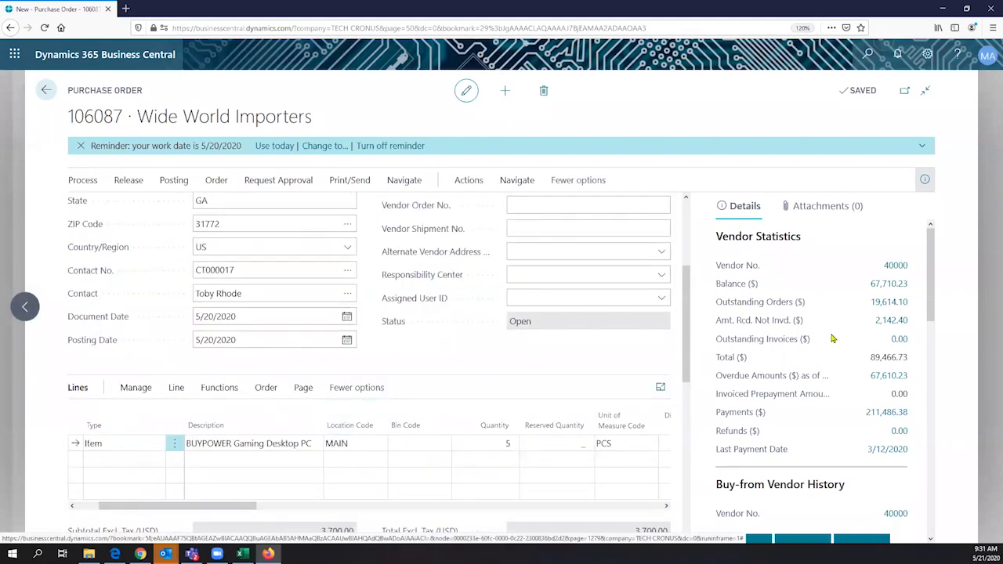
scroll(770, 372, down, 1)
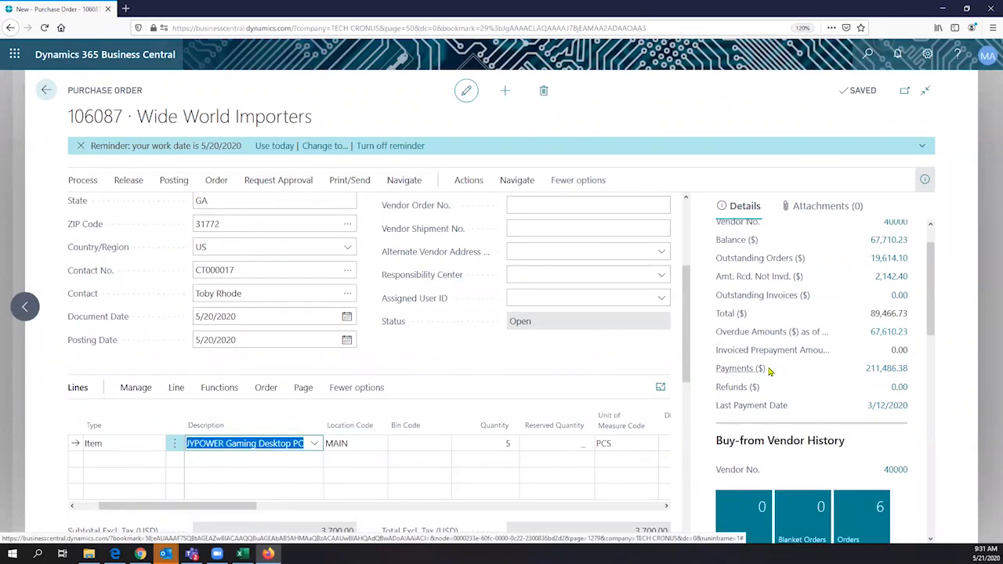
scroll(770, 372, down, 3)
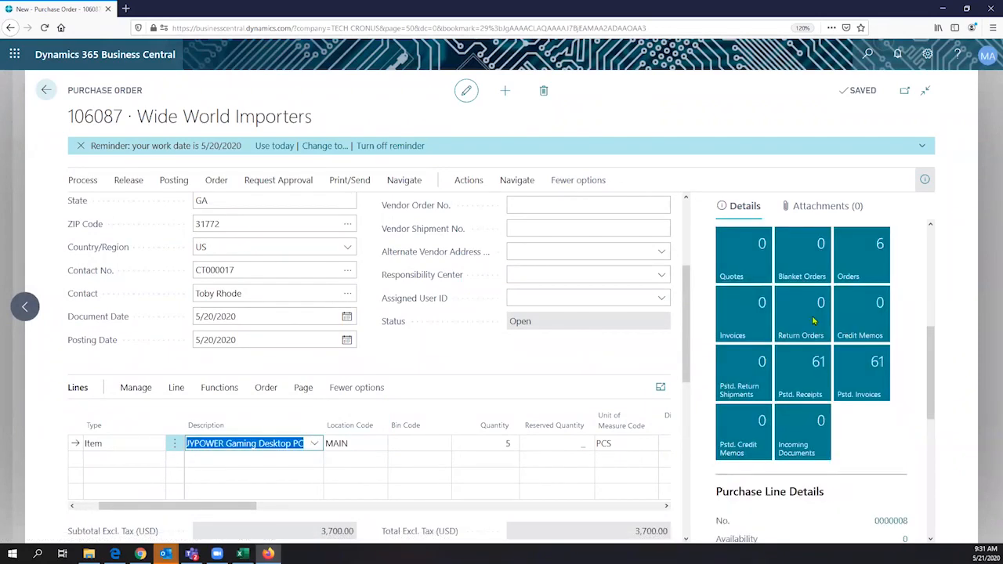
scroll(814, 320, down, 3)
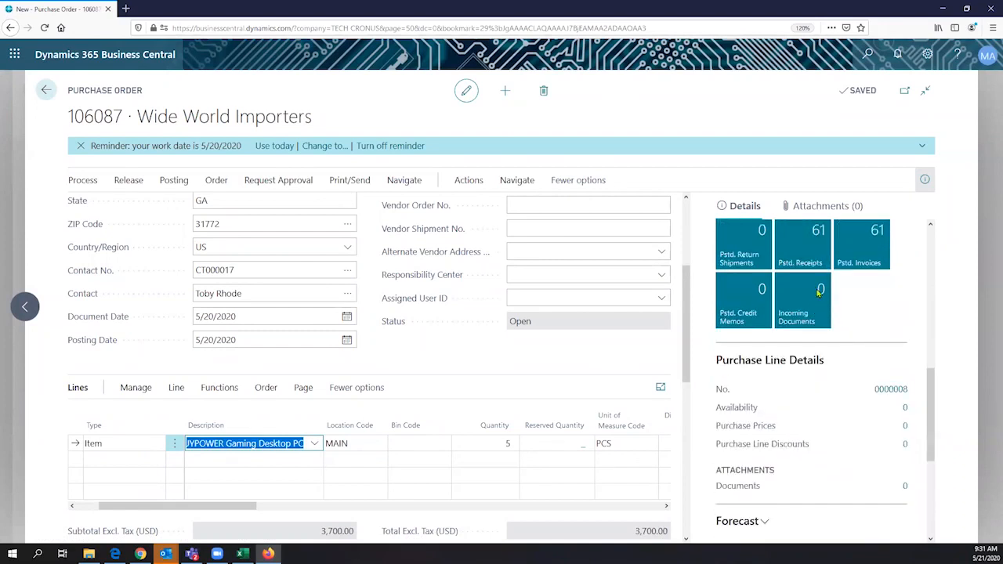
scroll(818, 292, down, 1)
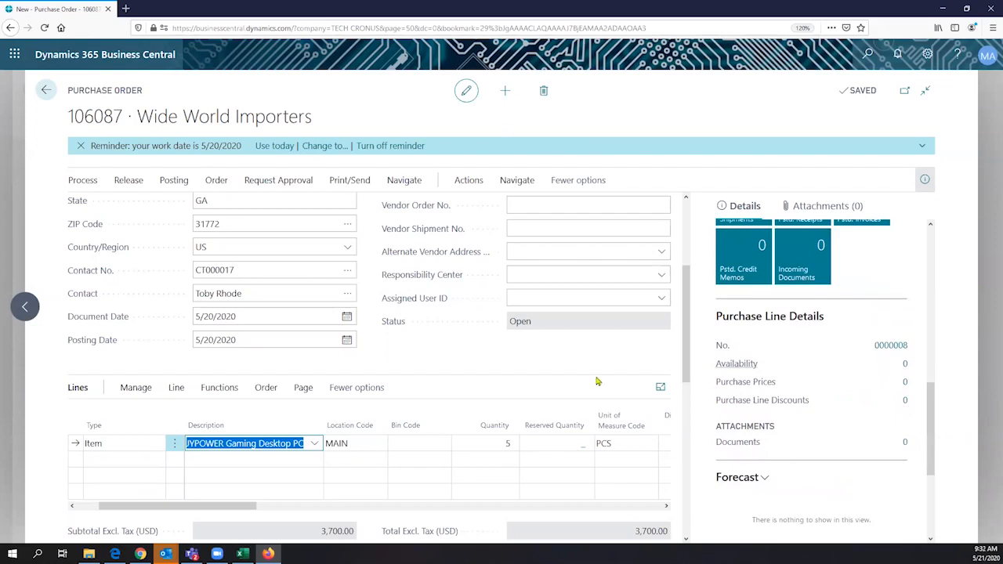
- Explode the gaming desktop line's BOM, keeping dimensions retrieved from the components
click(266, 388)
click(221, 389)
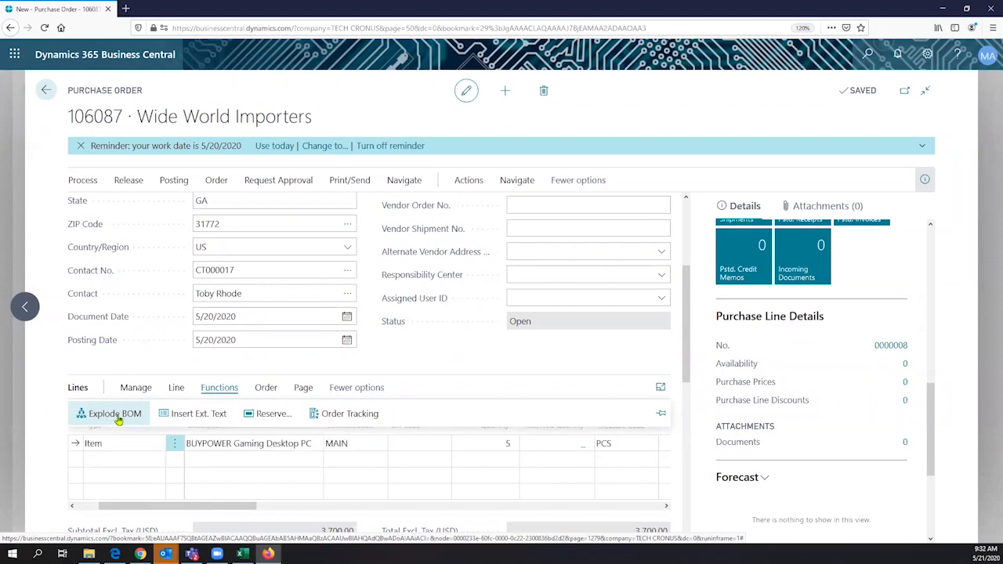
click(115, 414)
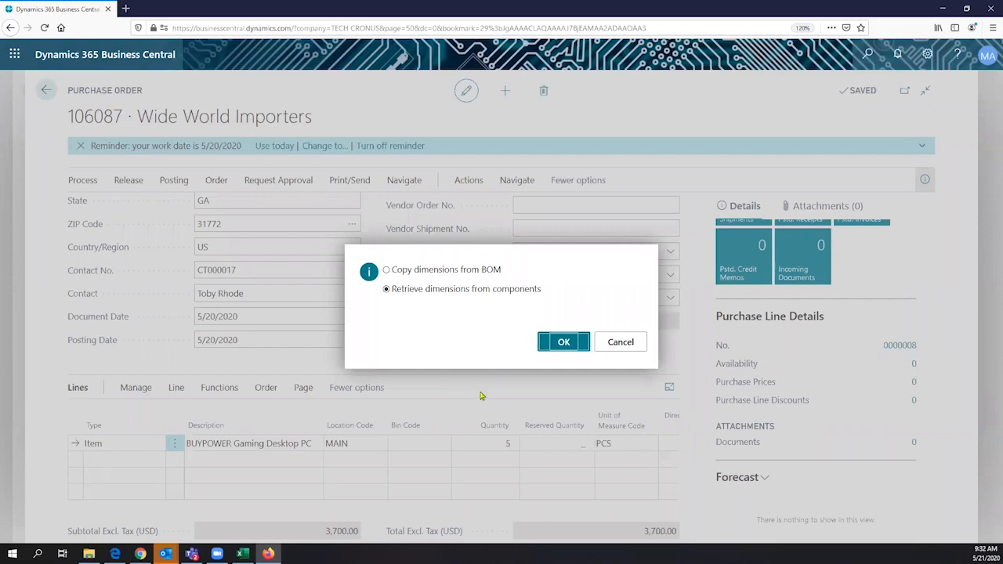
key(Return)
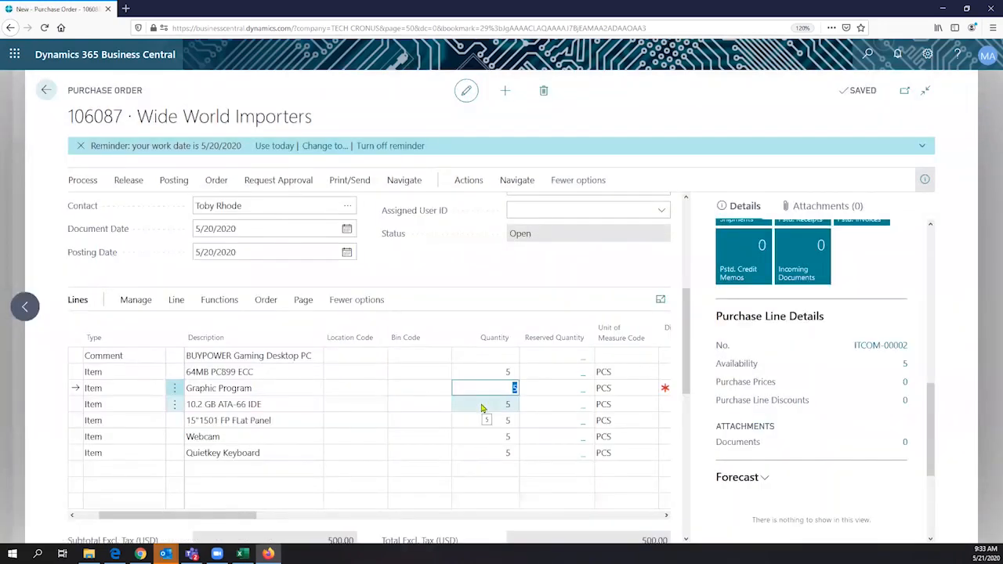
- Set location MAIN on the 64MB PC899 ECC and Graphic Program lines
click(377, 373)
click(379, 373)
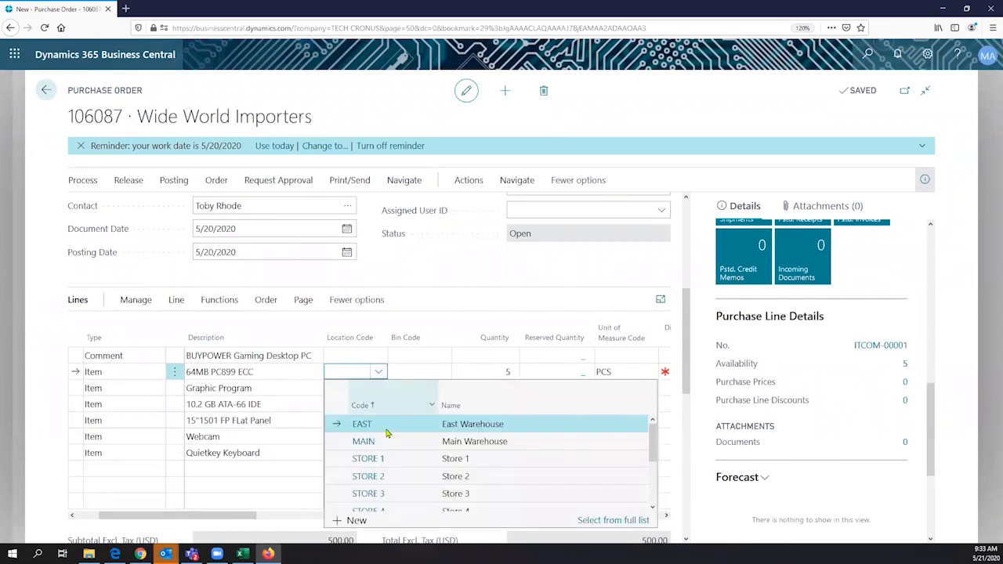
click(385, 440)
click(381, 388)
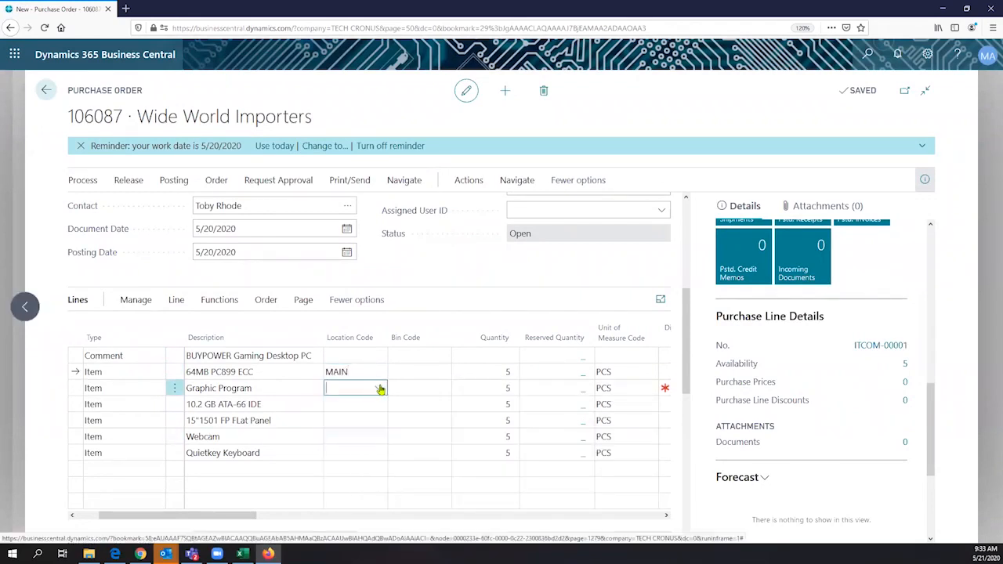
click(381, 389)
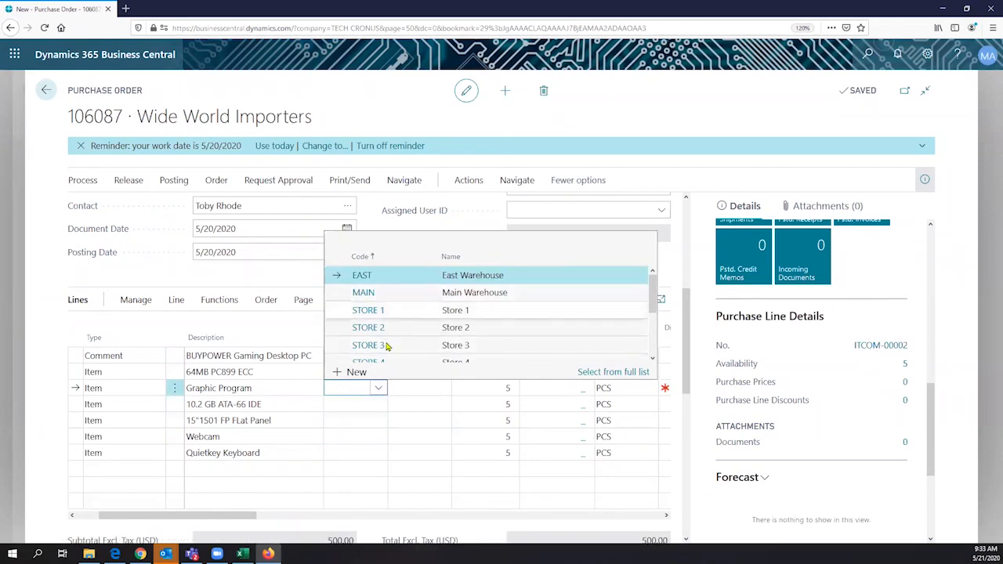
click(392, 297)
click(392, 298)
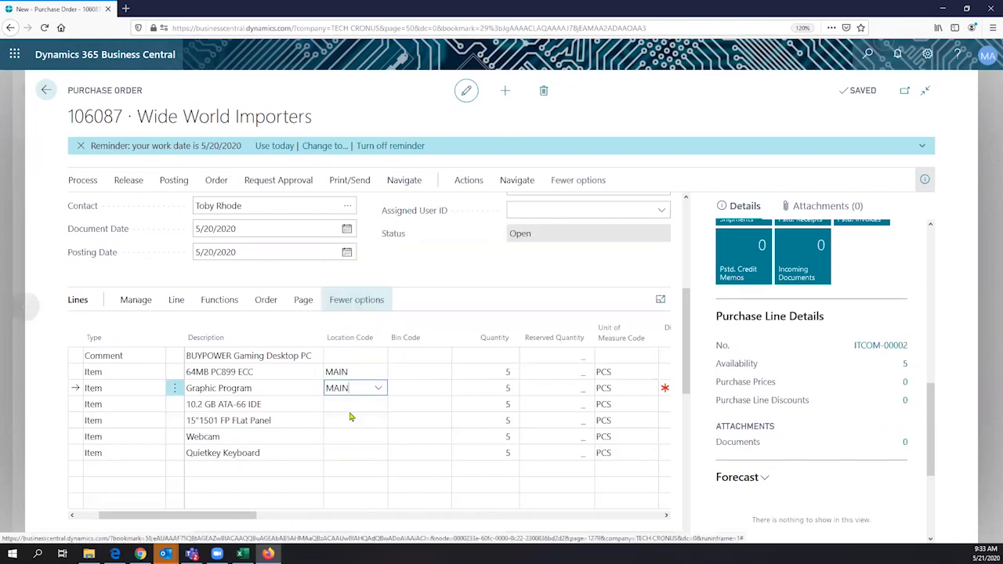
click(379, 404)
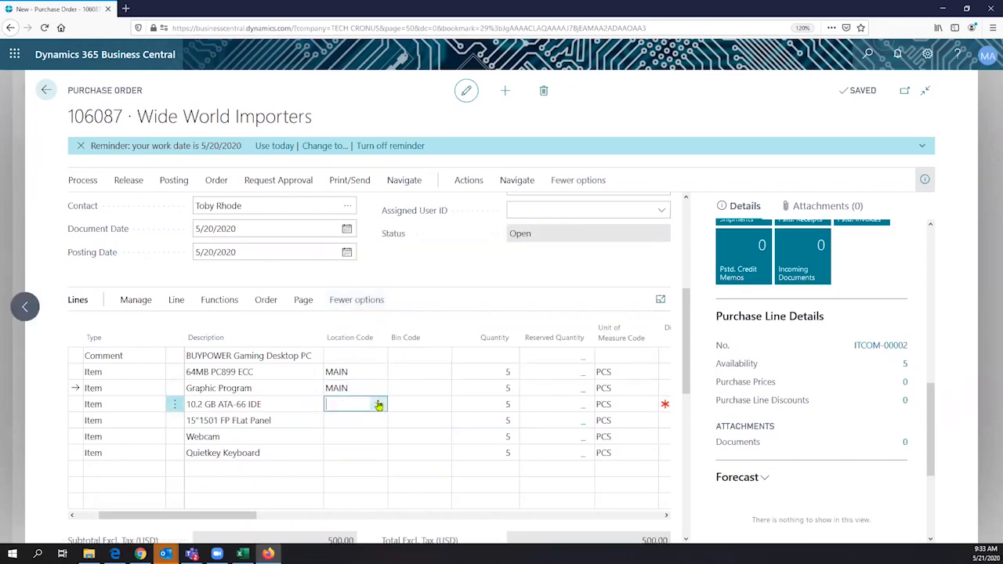
- Set location MAIN on the hard drive, flat panel, Quietkey Keyboard and Webcam lines
click(379, 405)
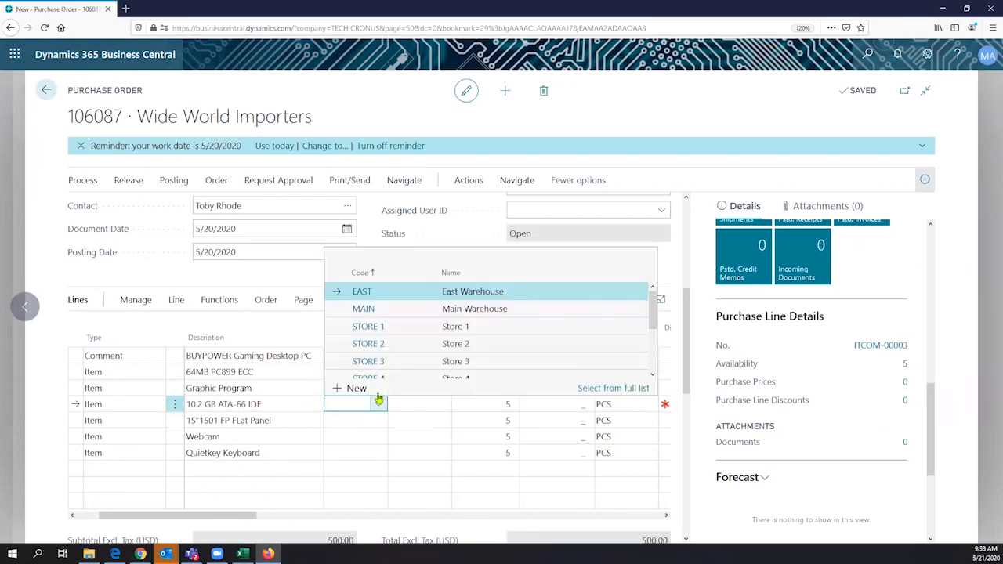
click(399, 311)
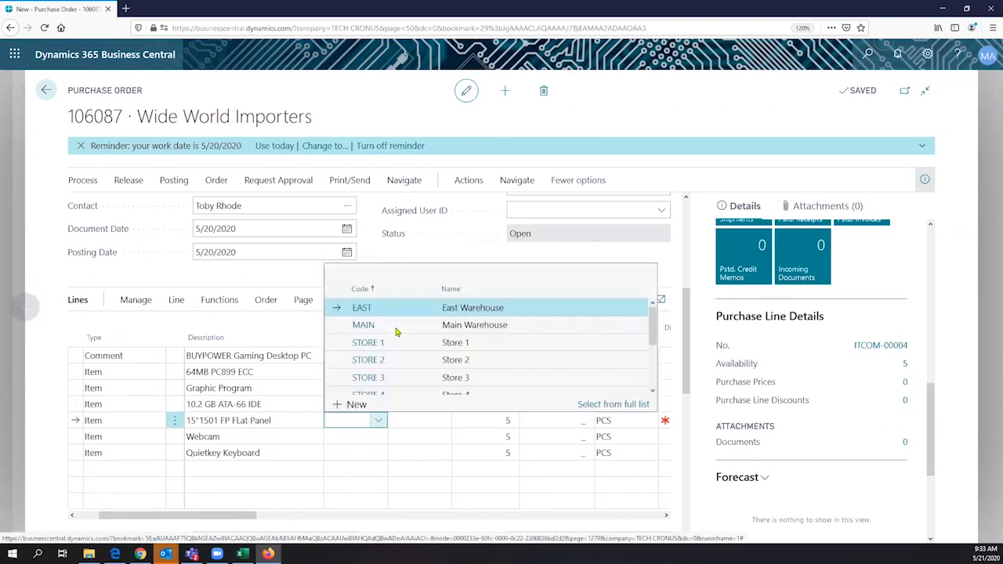
click(395, 328)
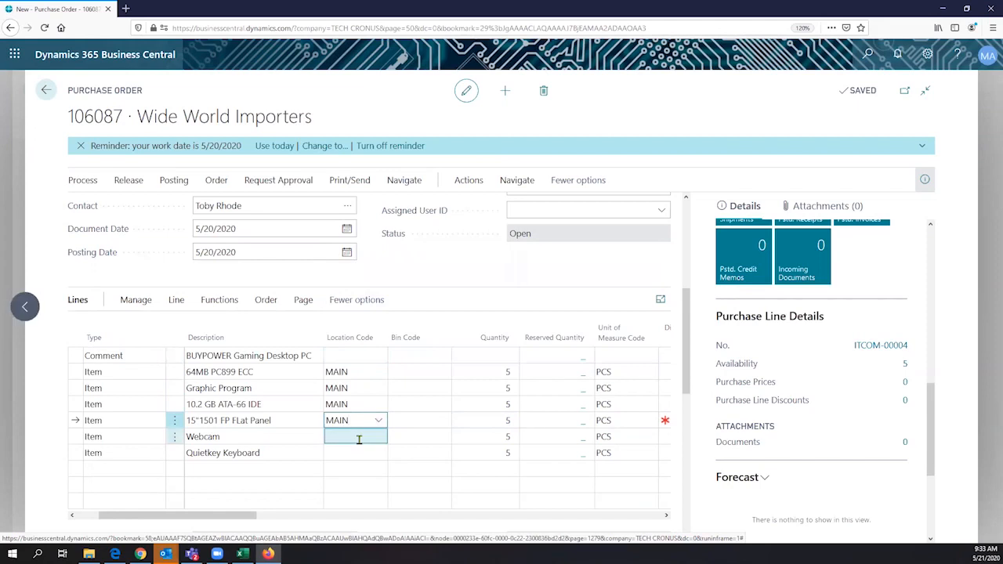
click(381, 451)
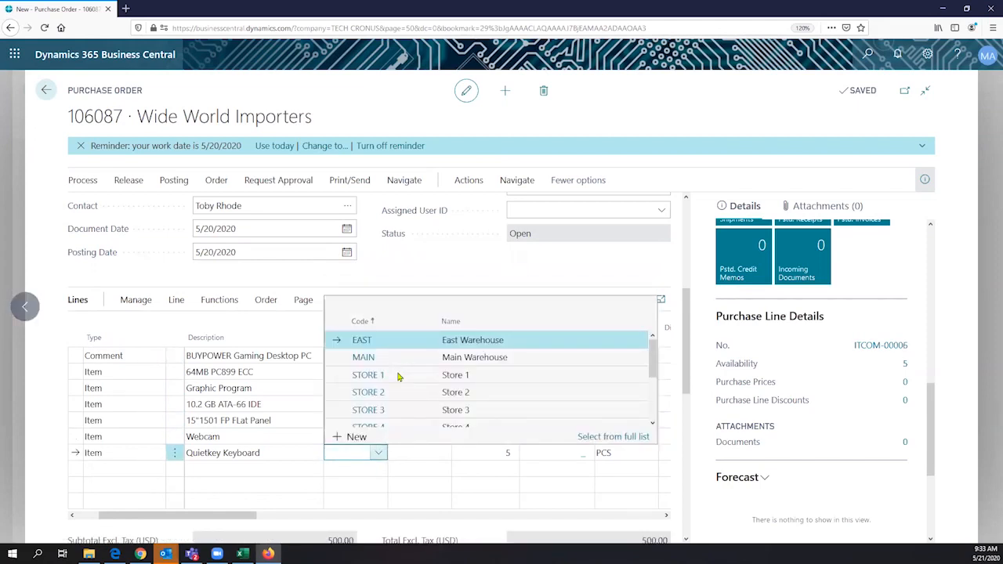
click(397, 361)
click(490, 374)
click(483, 387)
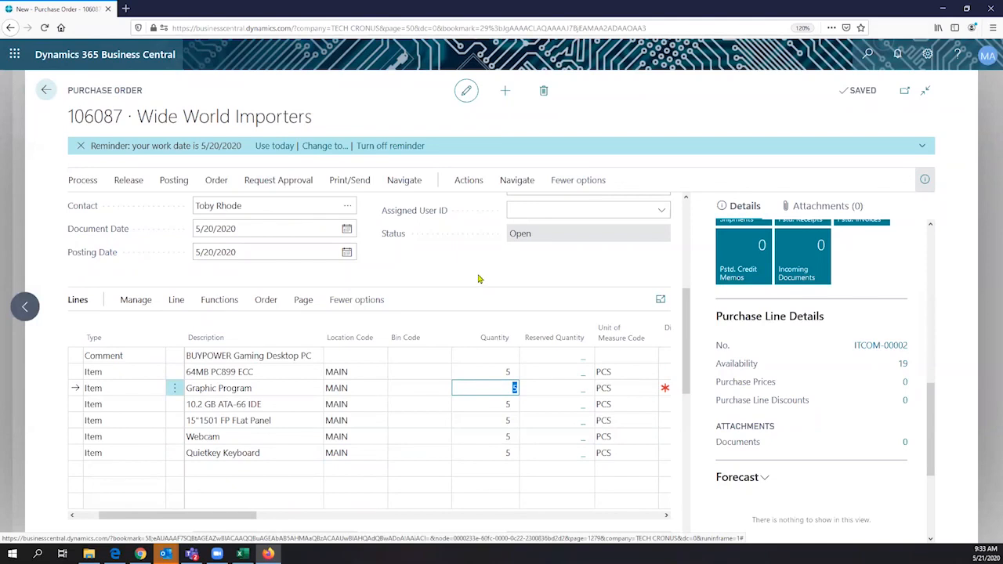
- Show the line Functions (Explode BOM, Reserve, Order Tracking) and select the 64MB line's quantity
click(219, 300)
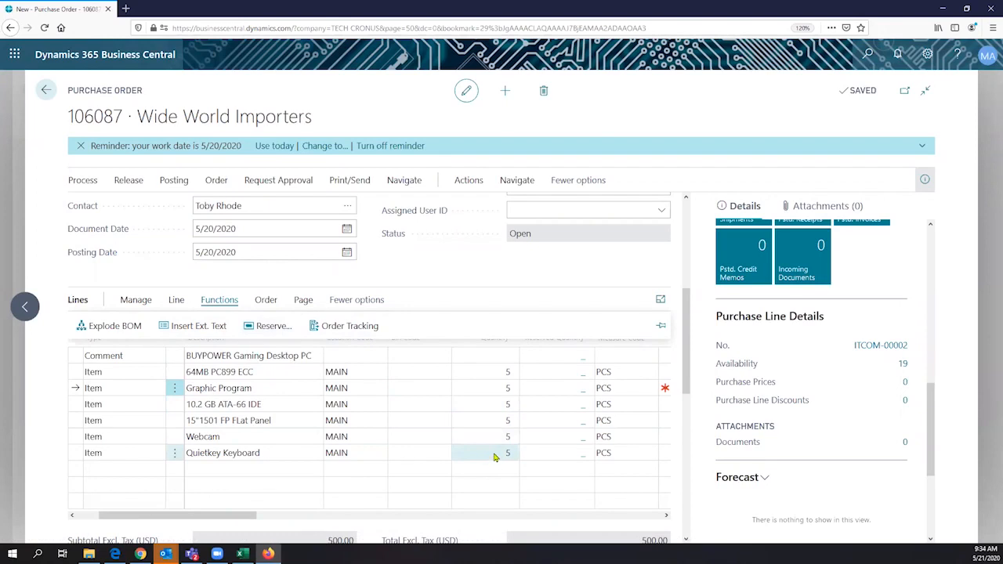
click(506, 375)
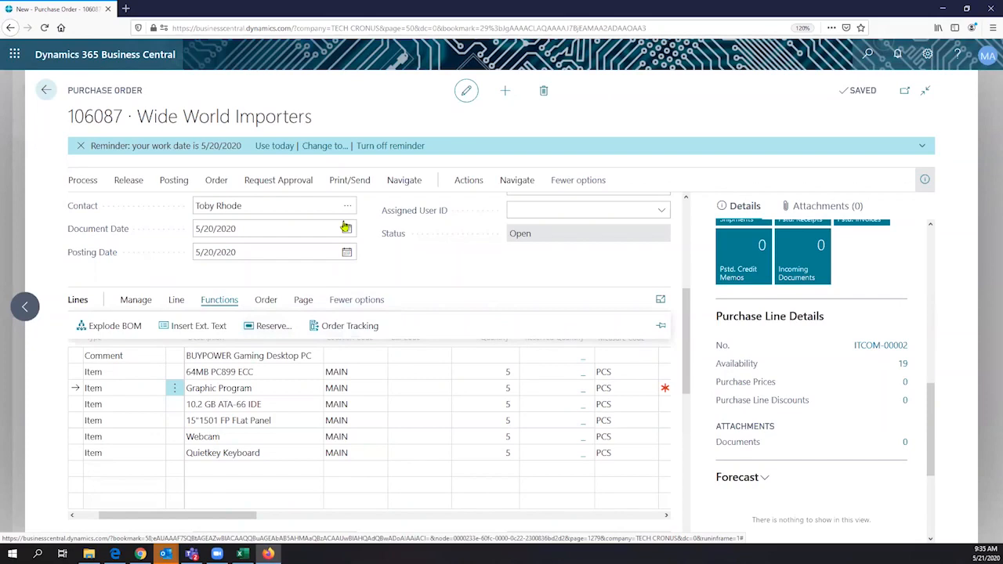
- Paste the vendor's invoice number into the Vendor Invoice No. field in the General section
scroll(418, 264, up, 1)
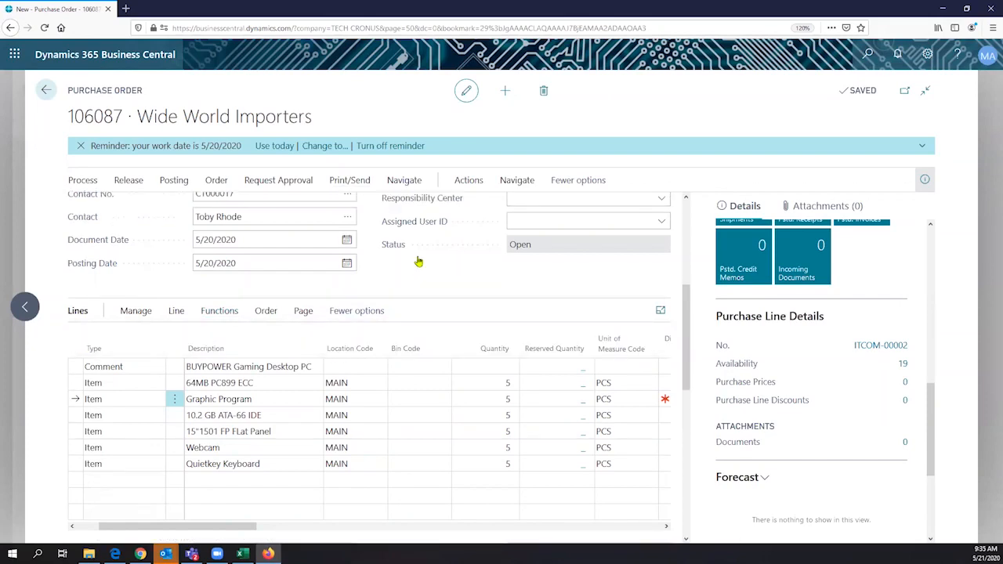
scroll(528, 257, up, 3)
click(602, 267)
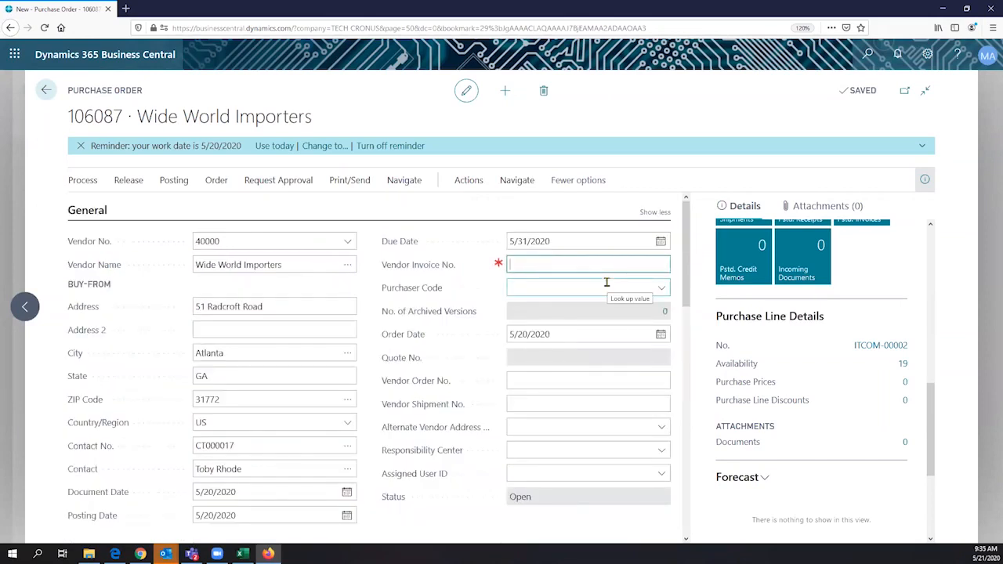
key(ctrl+v)
text(67)
key(Tab)
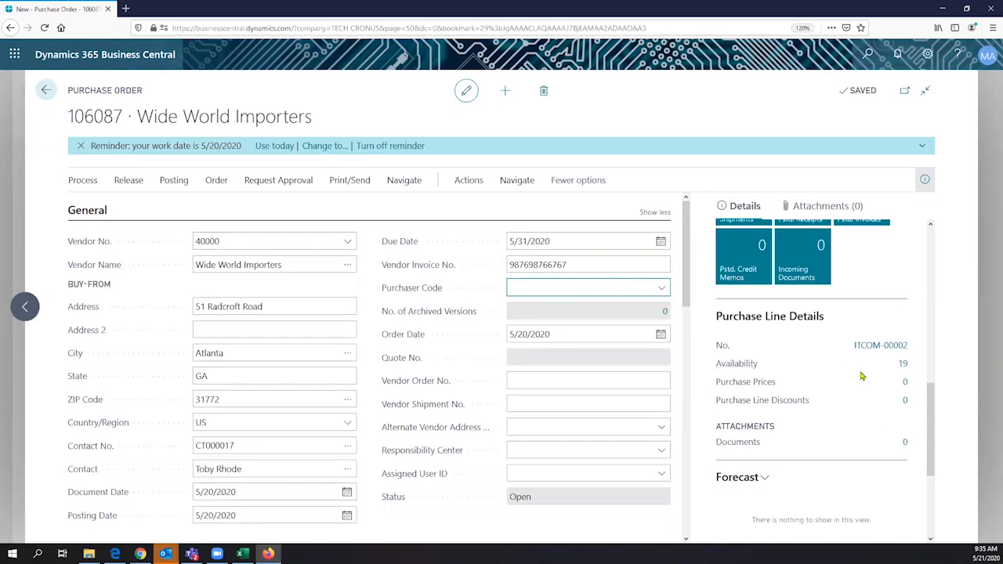
- Review the flat panel, Webcam and Quietkey Keyboard lines; the keyboard shows ITCOM-00006, availability 19
scroll(819, 368, down, 1)
scroll(819, 368, down, 1)
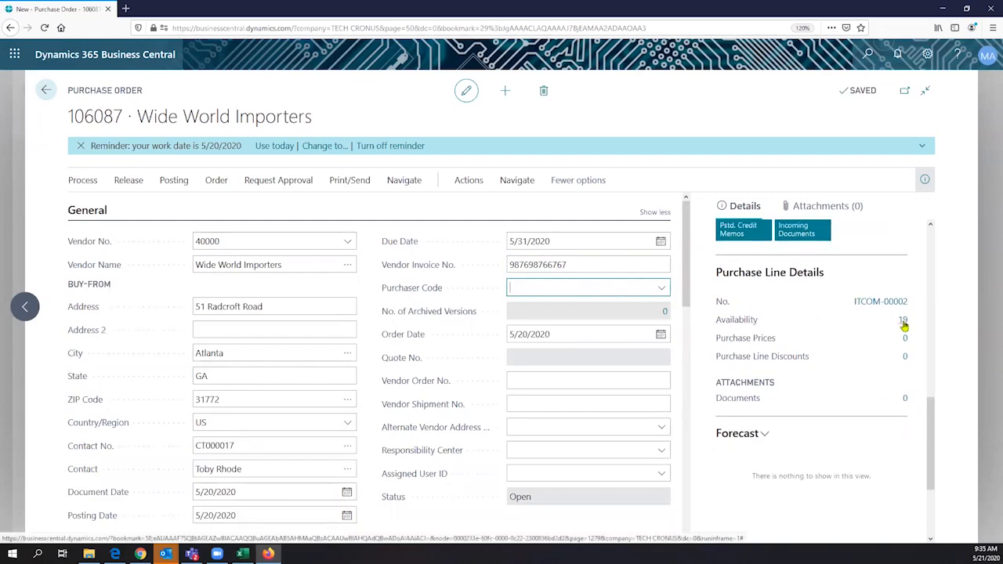
scroll(352, 372, down, 2)
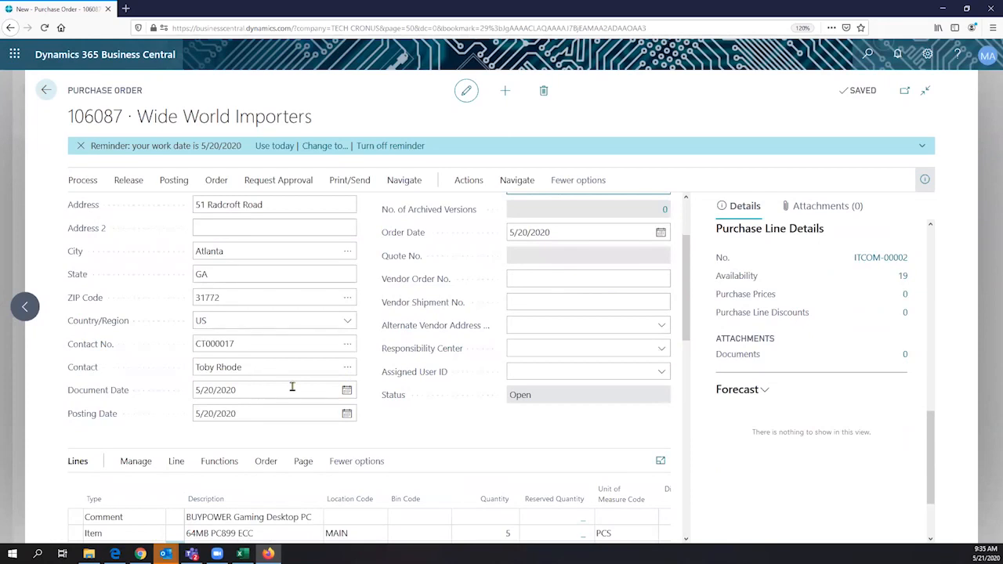
scroll(279, 415, down, 3)
click(277, 423)
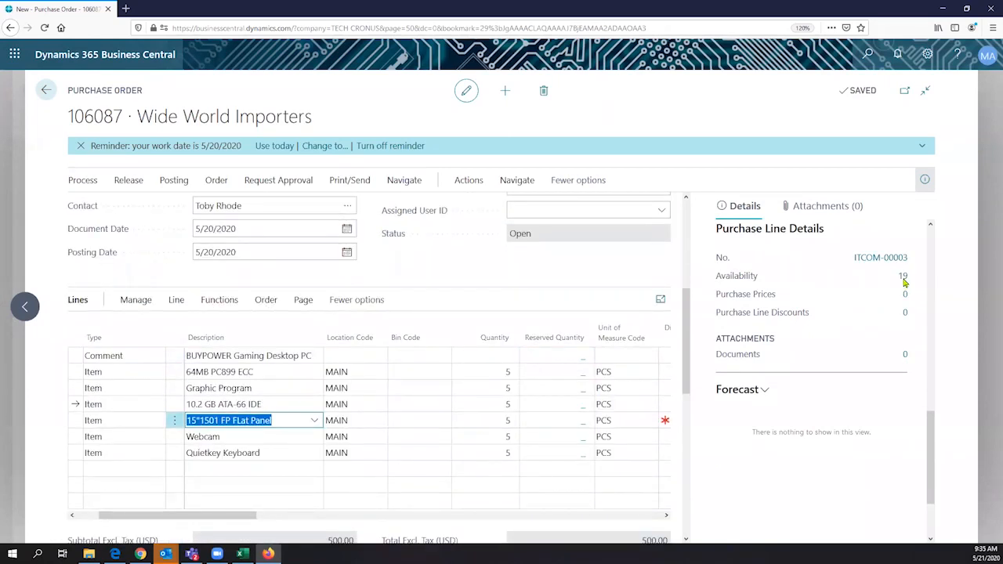
click(271, 437)
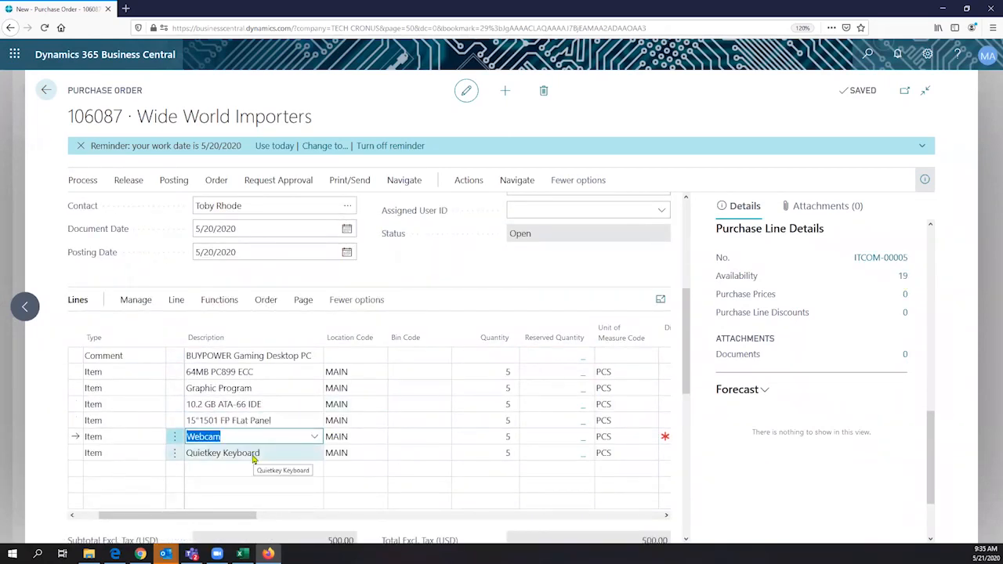
click(253, 459)
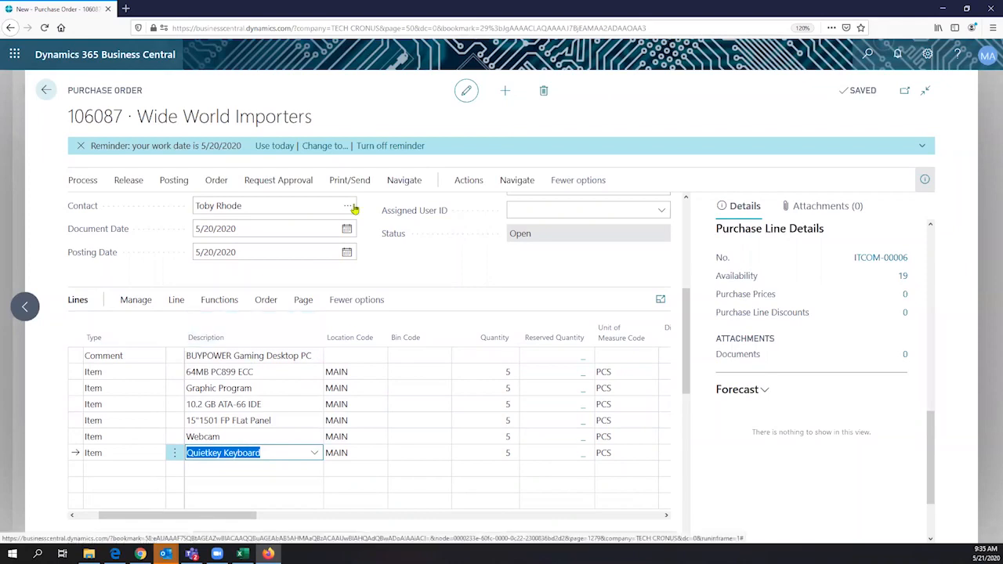
- Generate the purchase order PDF through Print/Send > Send
click(349, 180)
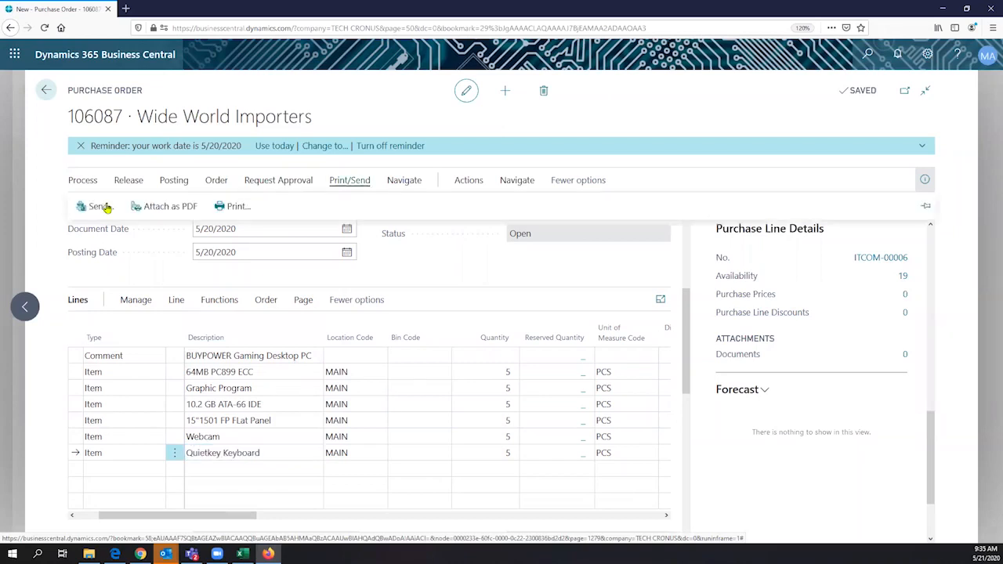
click(100, 206)
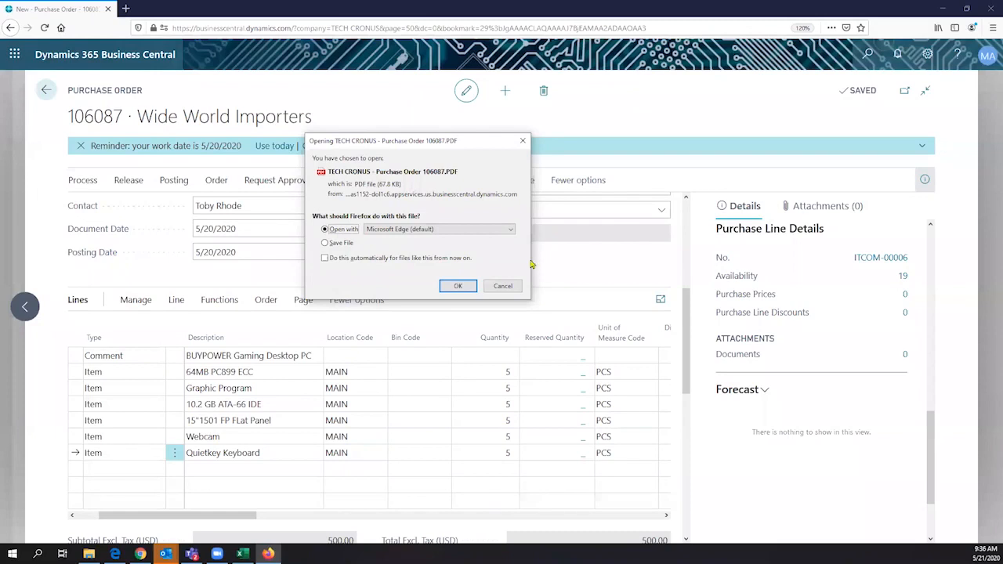
- Open the purchase order PDF in Edge and look over its Purchase Order heading
key(Return)
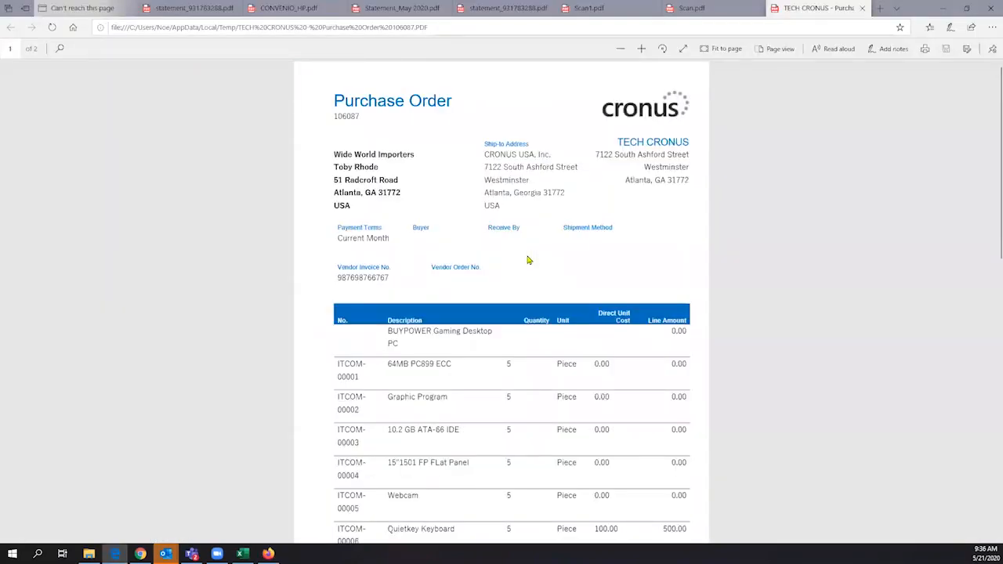
scroll(525, 256, down, 2)
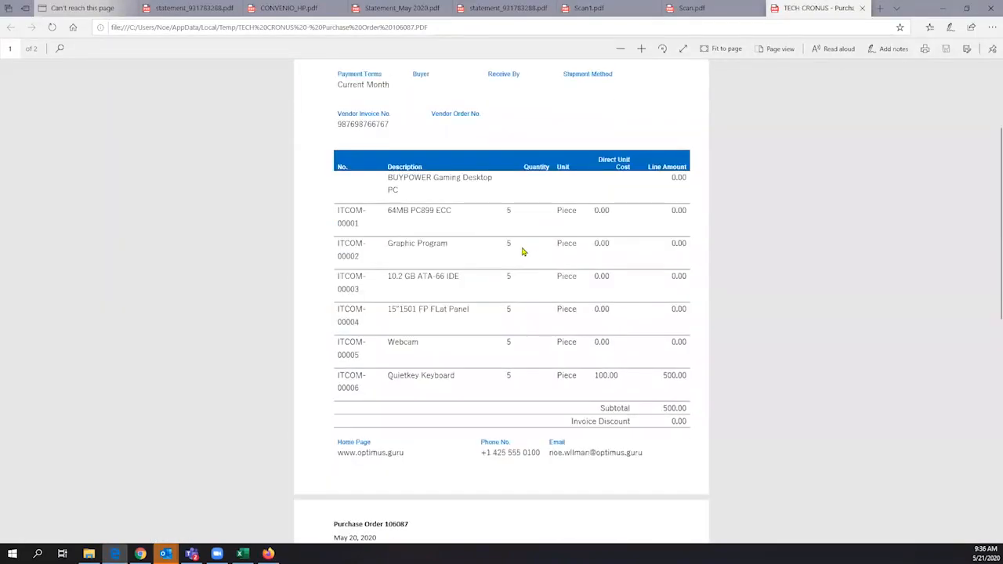
scroll(509, 126, up, 2)
double_click(508, 123)
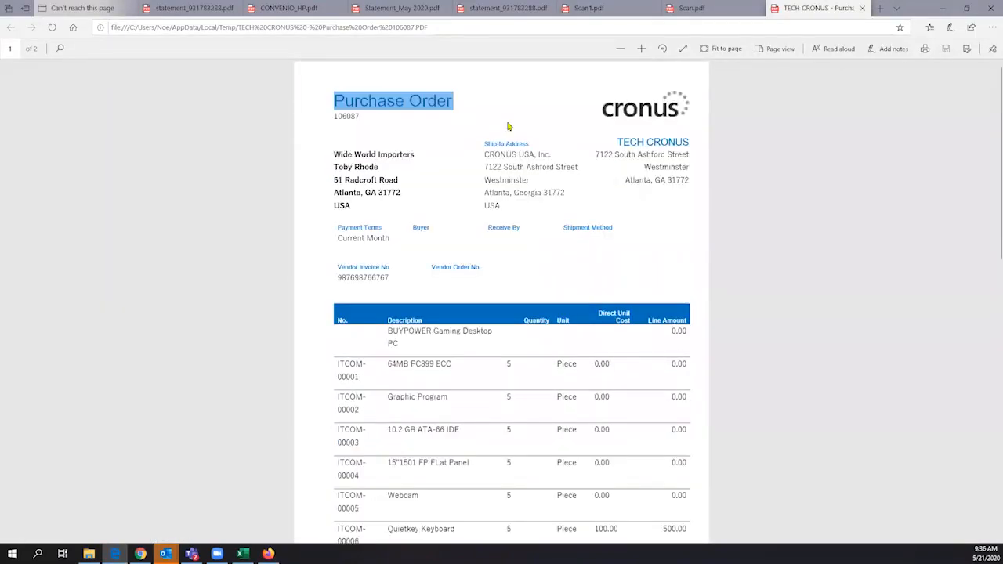
click(525, 206)
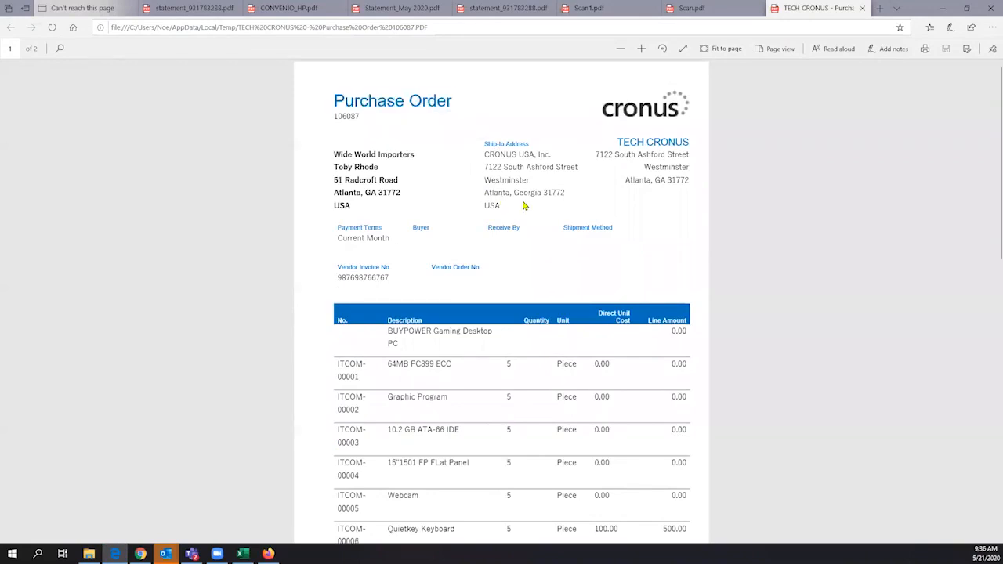
- Review the lines and totals on both PDF pages, then return to Business Central
scroll(516, 241, down, 2)
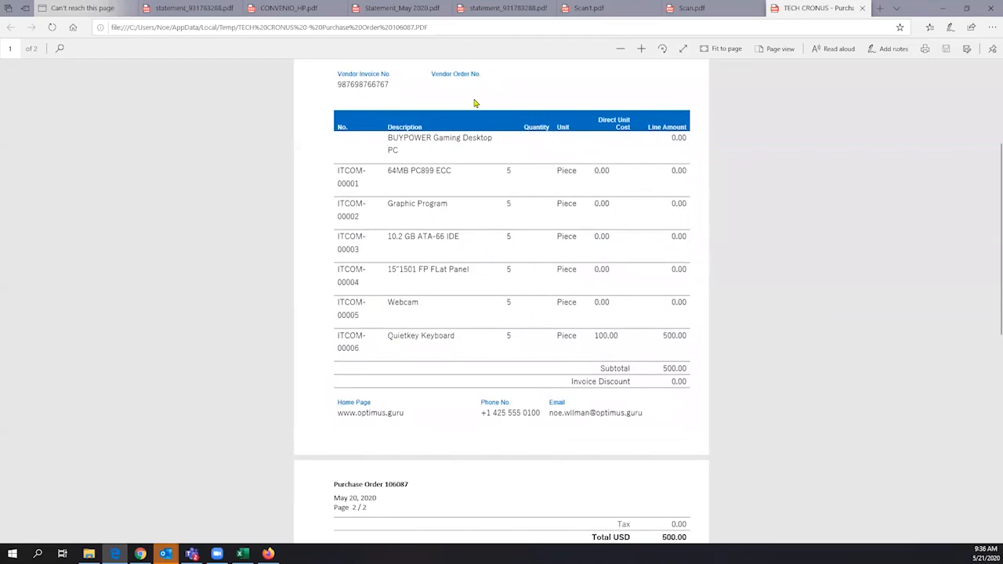
scroll(575, 110, up, 2)
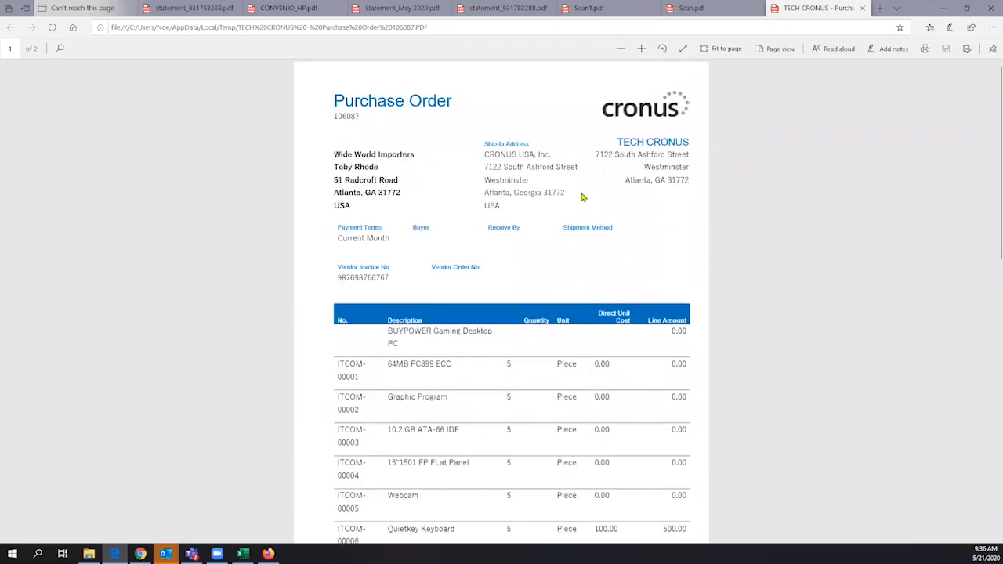
scroll(487, 192, down, 2)
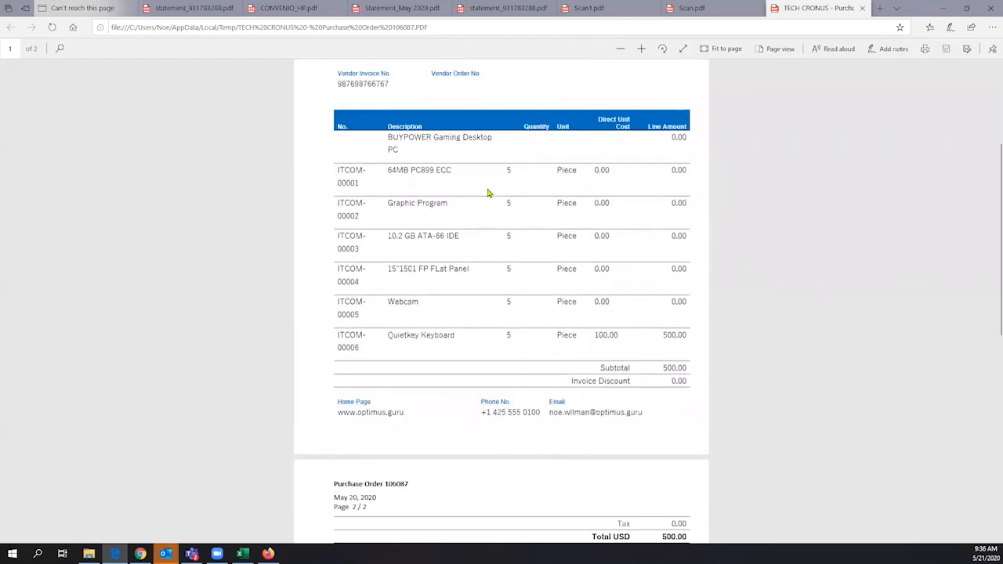
scroll(487, 191, up, 1)
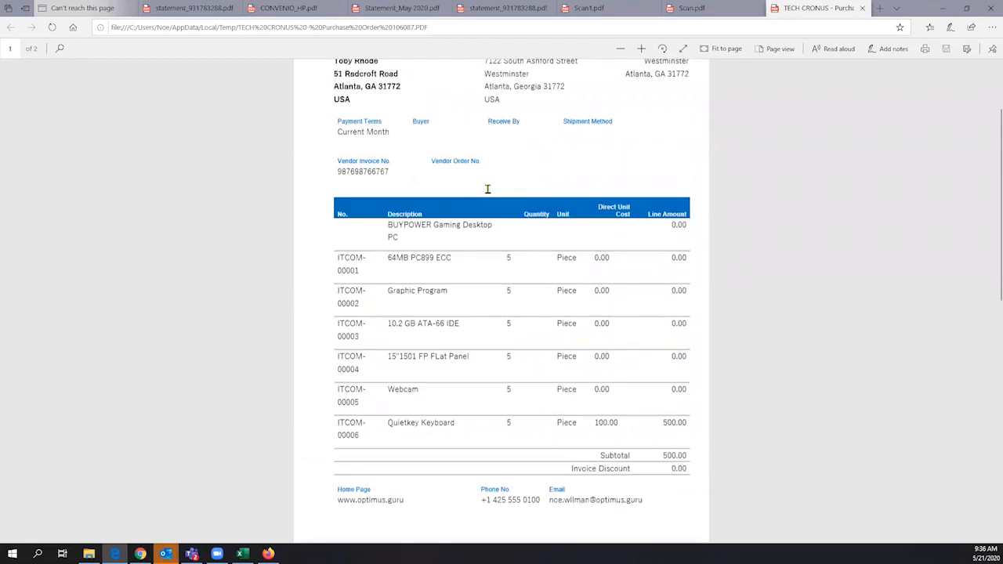
scroll(482, 227, up, 1)
scroll(476, 268, down, 1)
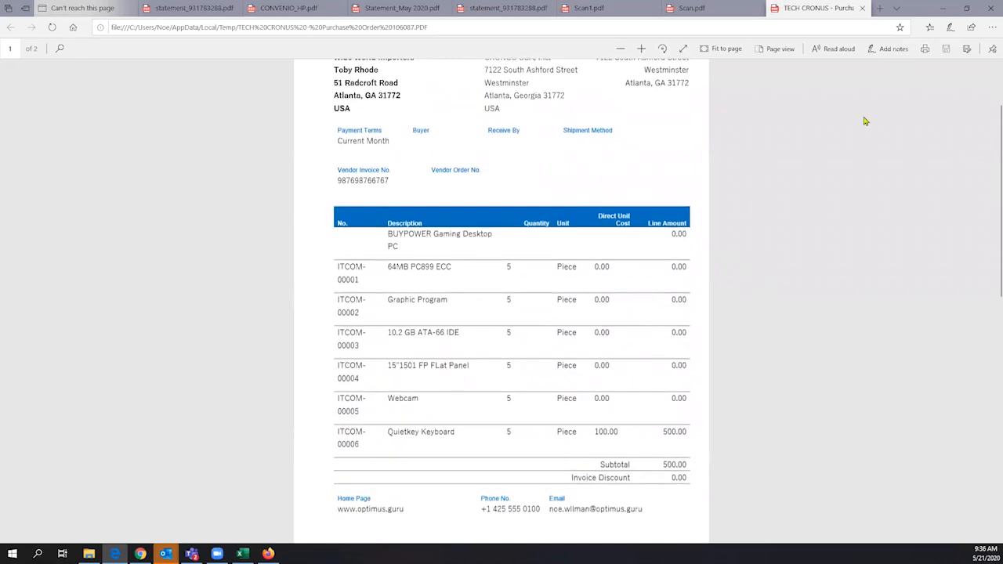
scroll(799, 203, down, 1)
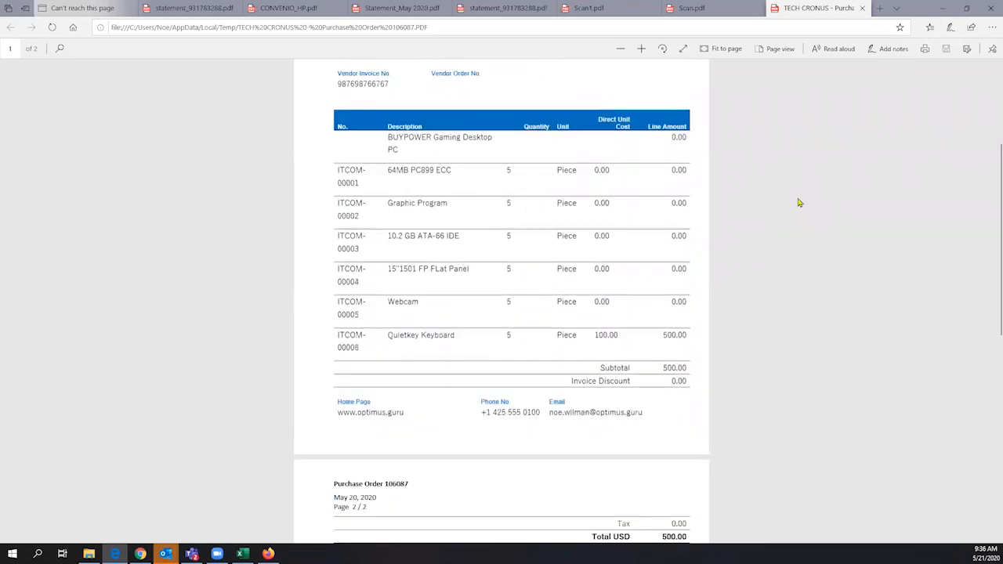
scroll(293, 240, down, 2)
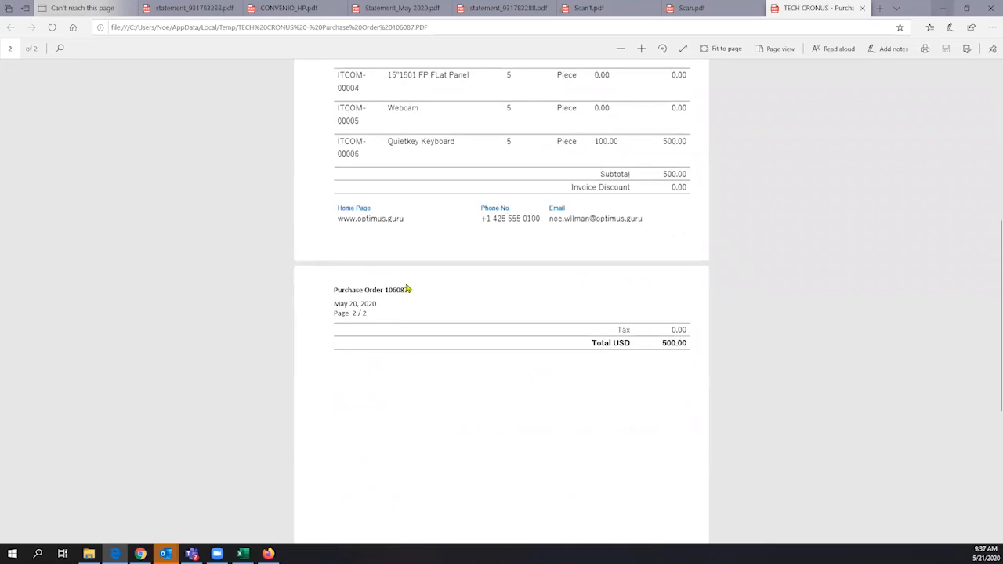
key(alt+Tab)
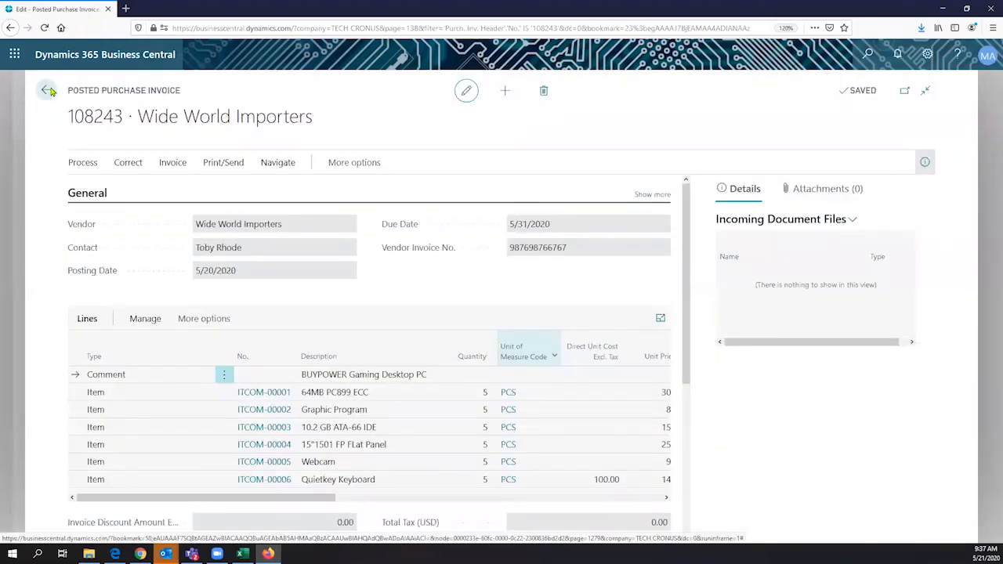
- Go back from the posted invoice and search Tell Me for 'assembly order' to reach Assembly Orders
double_click(51, 91)
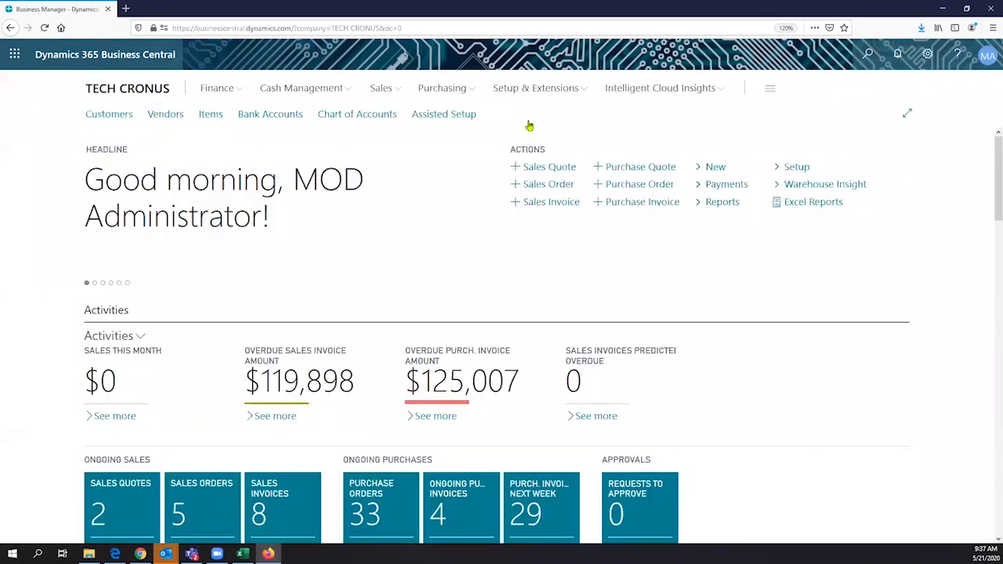
key(alt+q)
text(asem)
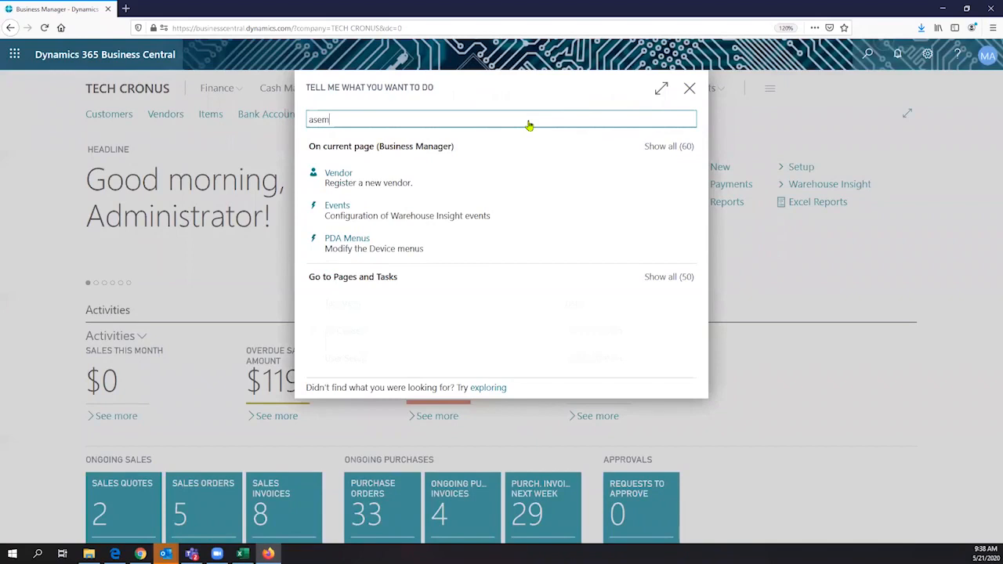
key(BackSpace)
key(BackSpace)
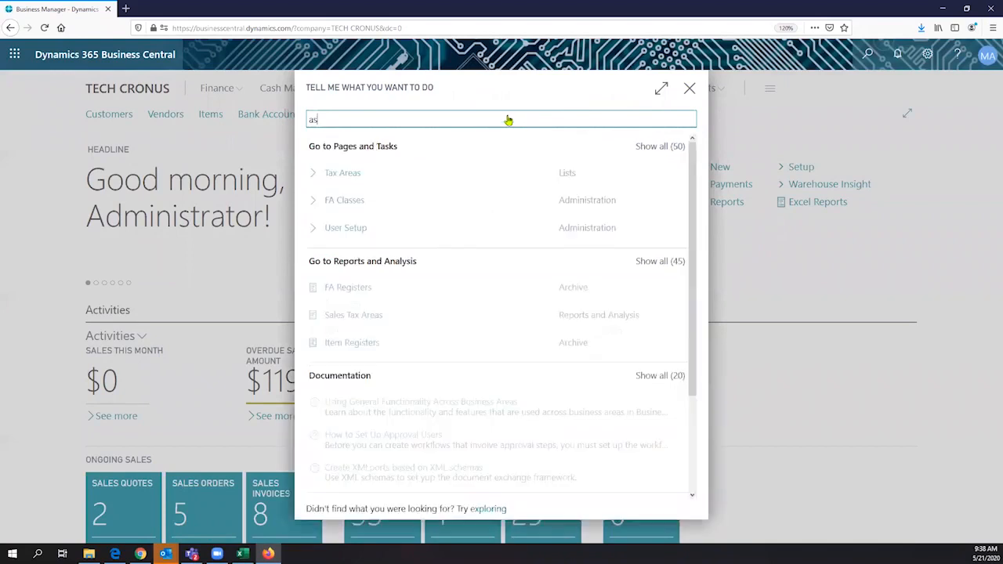
text(sembly)
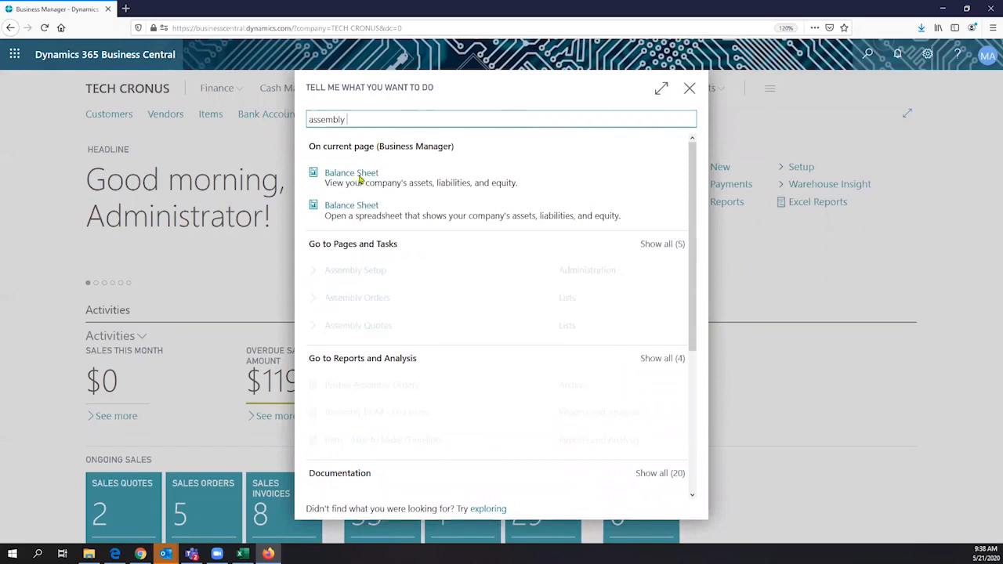
text( order)
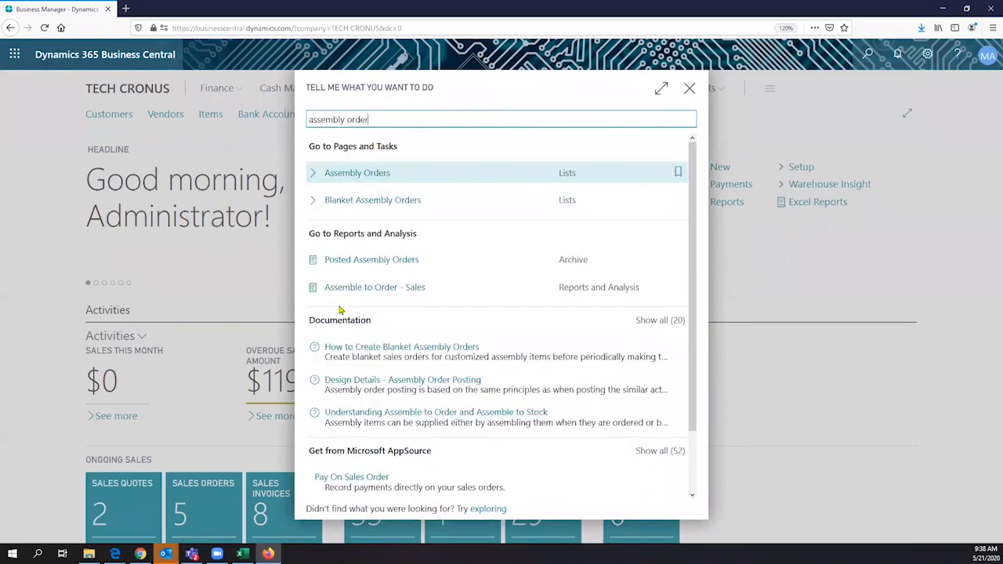
key(Return)
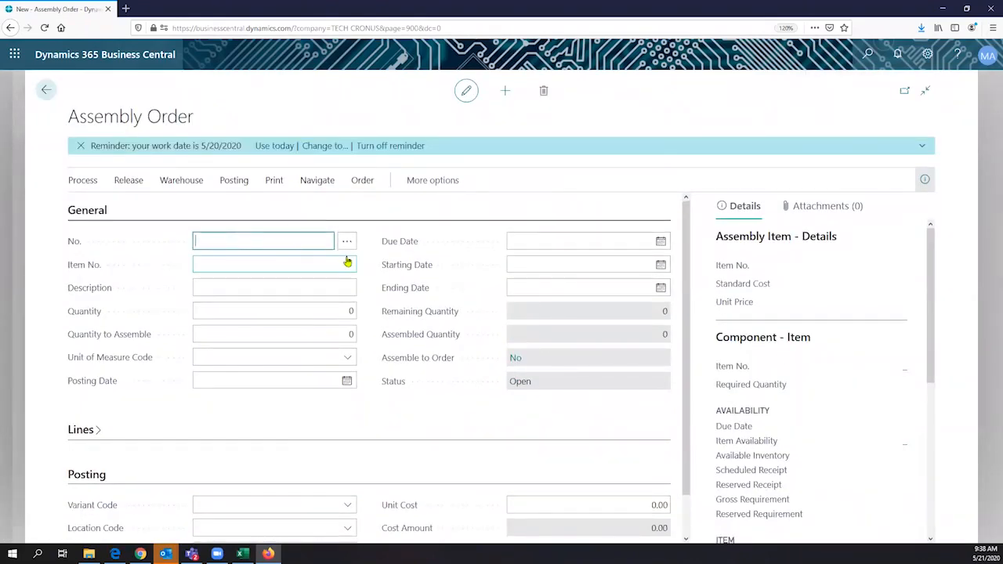
- Choose item 0000008 BUYPOWER Gaming Desktop PC with quantity 2 on assembly order A0000022
click(347, 265)
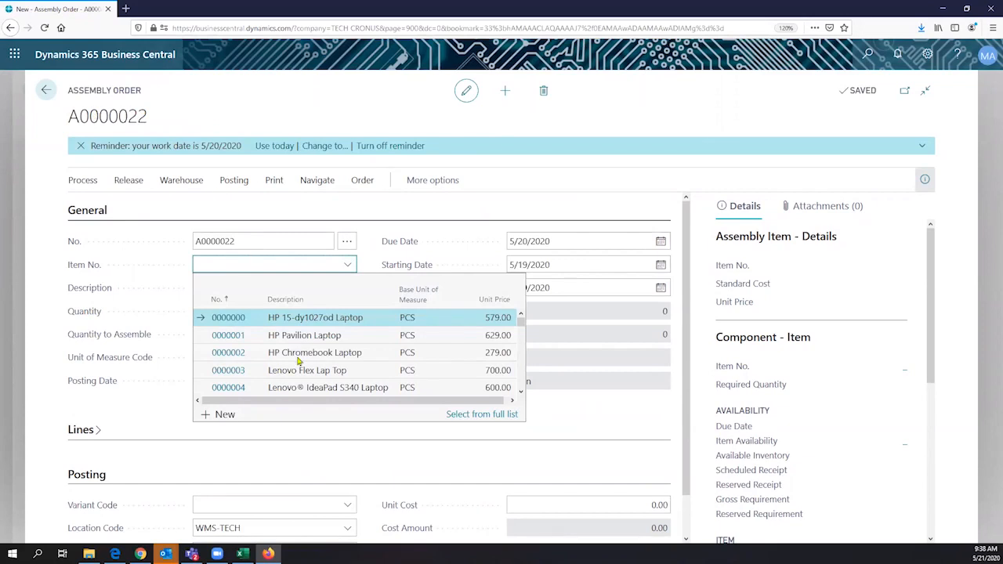
scroll(295, 374, down, 2)
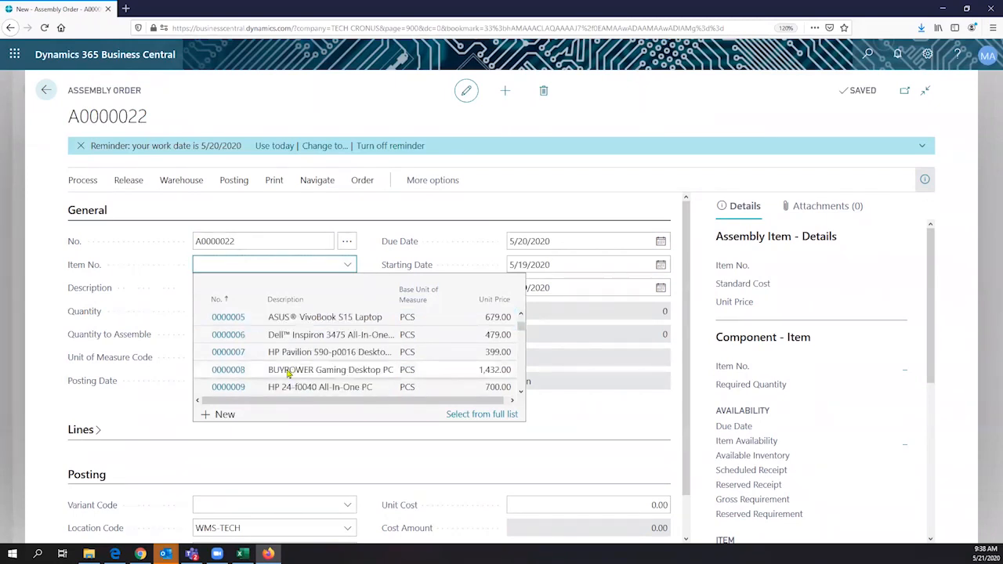
click(286, 372)
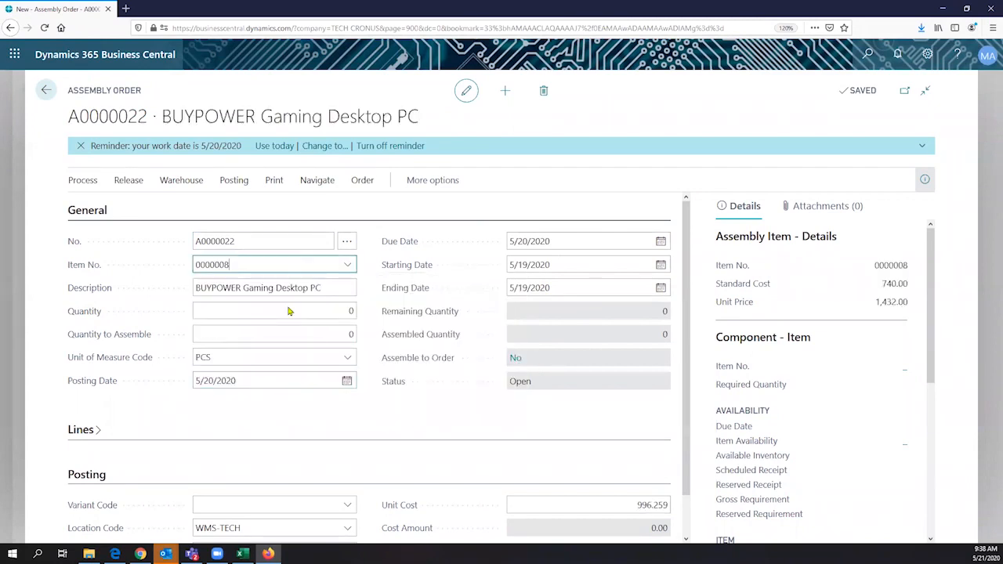
click(287, 311)
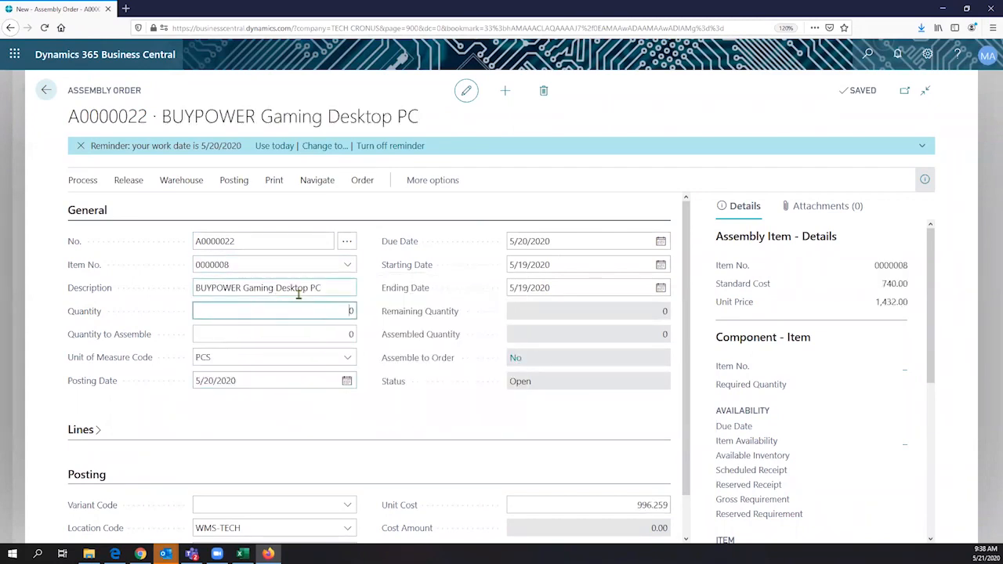
click(189, 288)
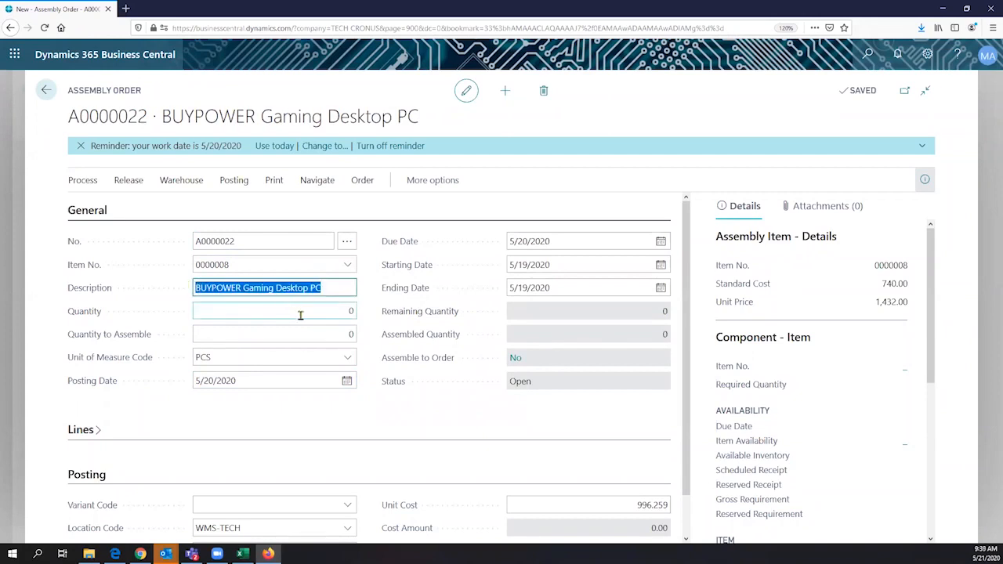
click(353, 311)
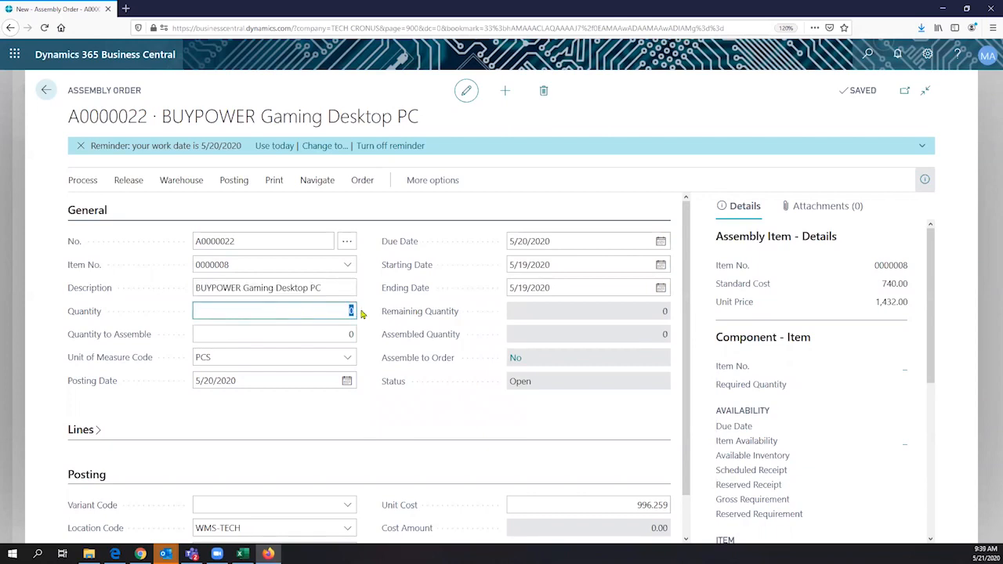
text(2)
key(Tab)
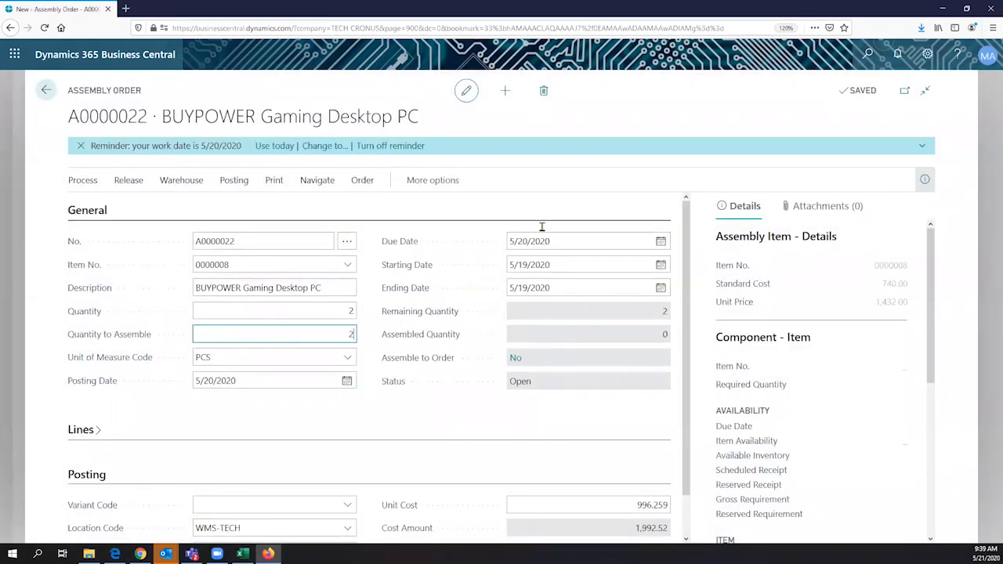
scroll(535, 278, down, 1)
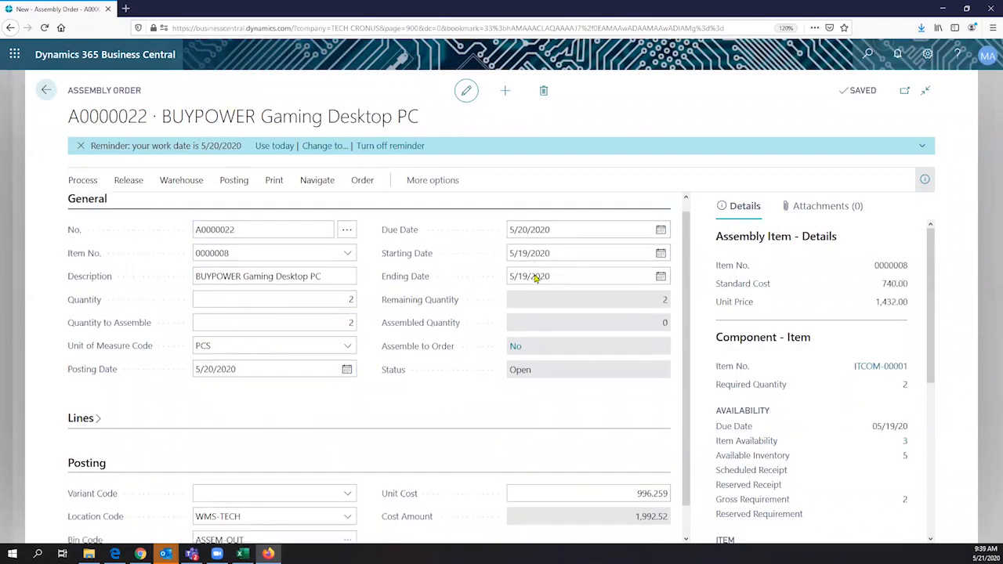
scroll(556, 263, up, 1)
- Pick 5/22/2020 as the assembly order's due date from the calendar
click(557, 263)
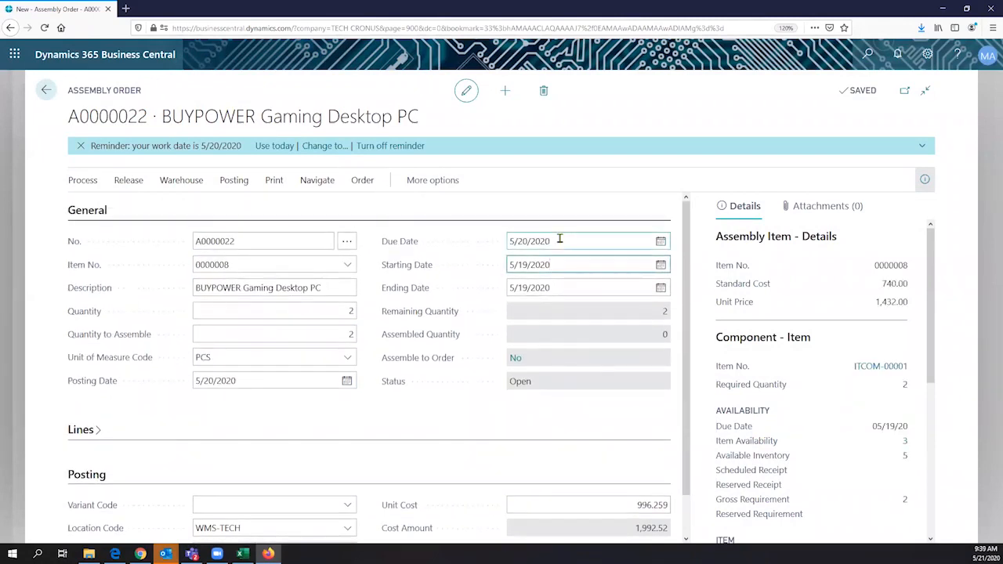
drag(559, 239, 497, 229)
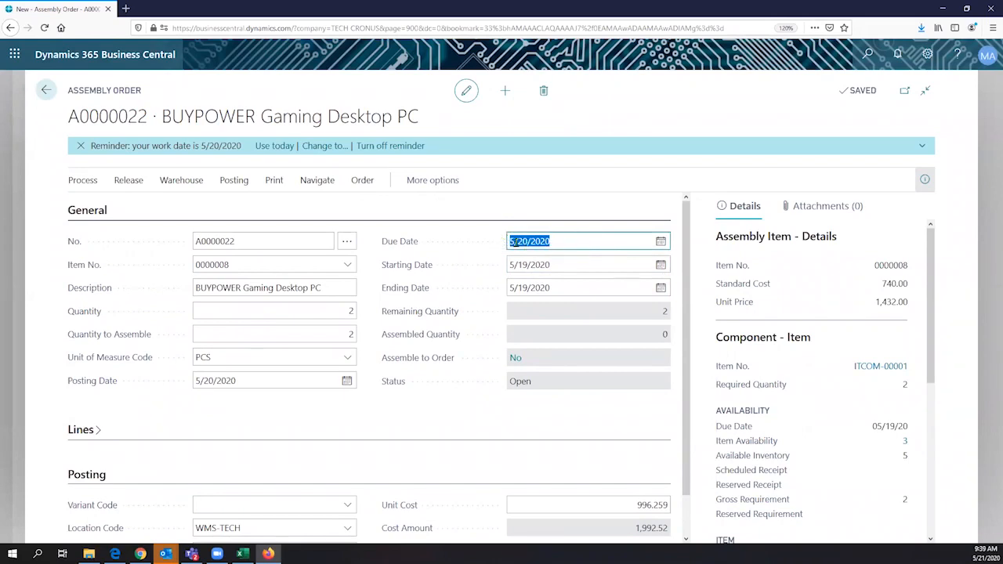
click(663, 243)
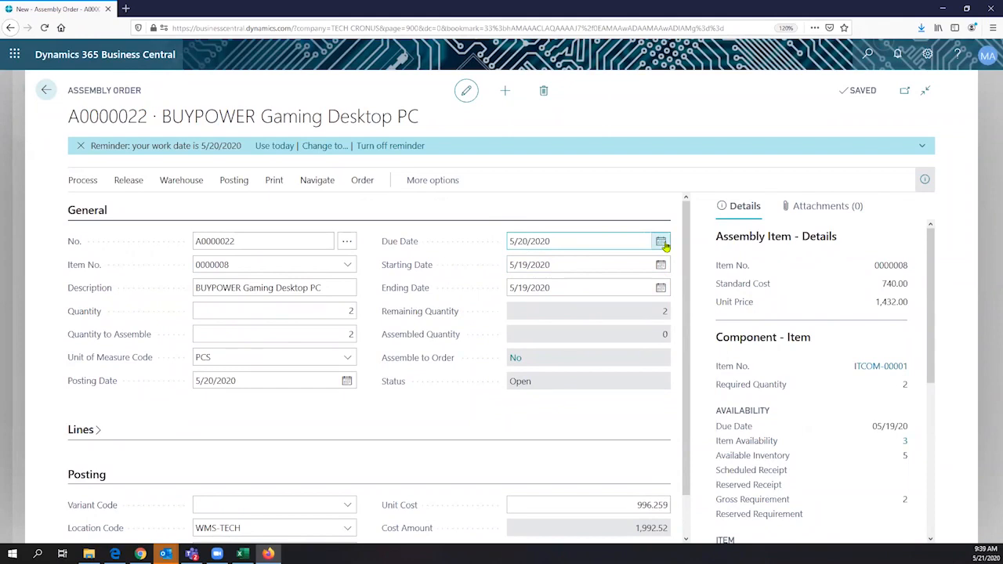
click(662, 243)
click(623, 332)
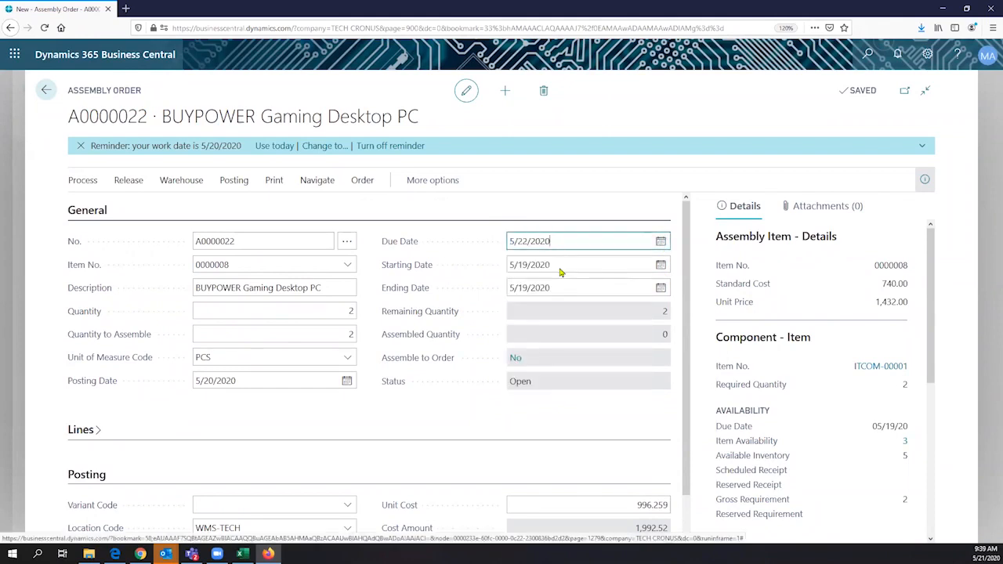
click(554, 271)
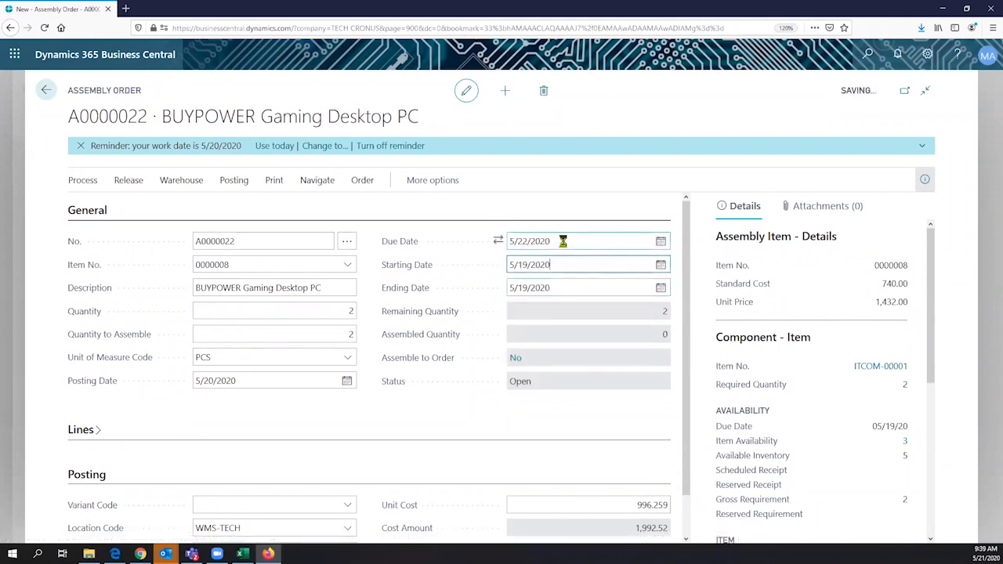
click(563, 242)
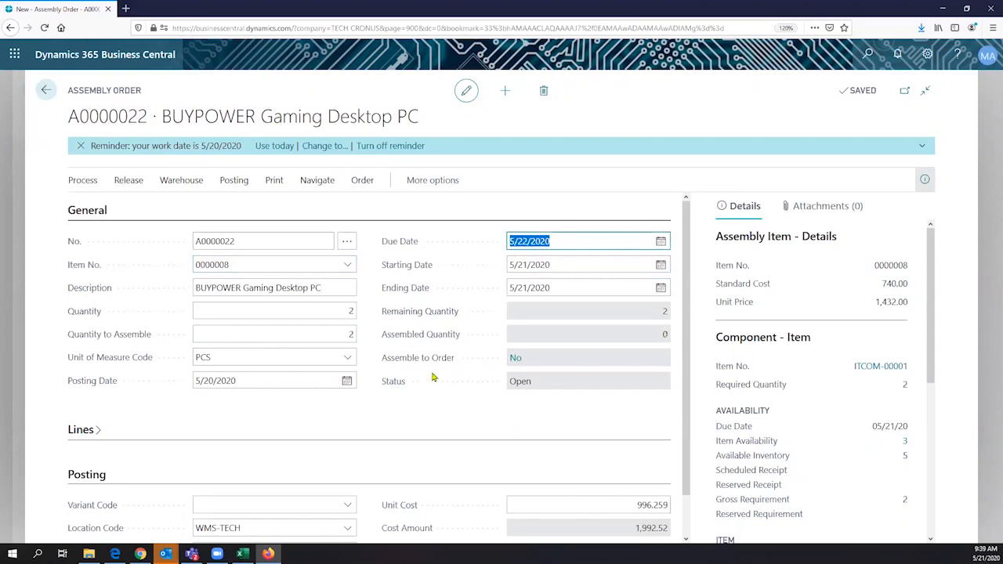
- Verify starting and ending dates of 5/21/2020 and a quantity to assemble of 2
click(553, 265)
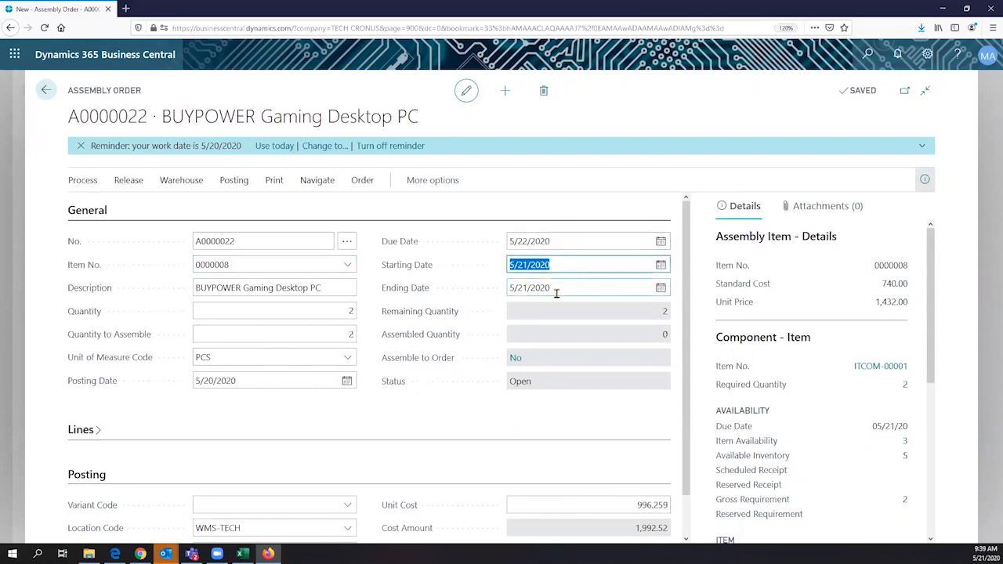
click(552, 290)
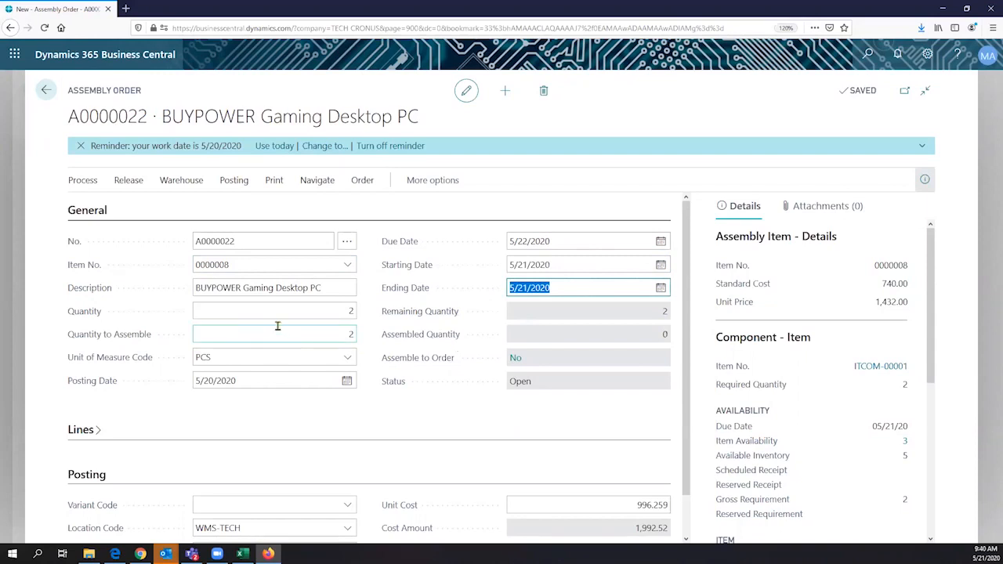
click(330, 310)
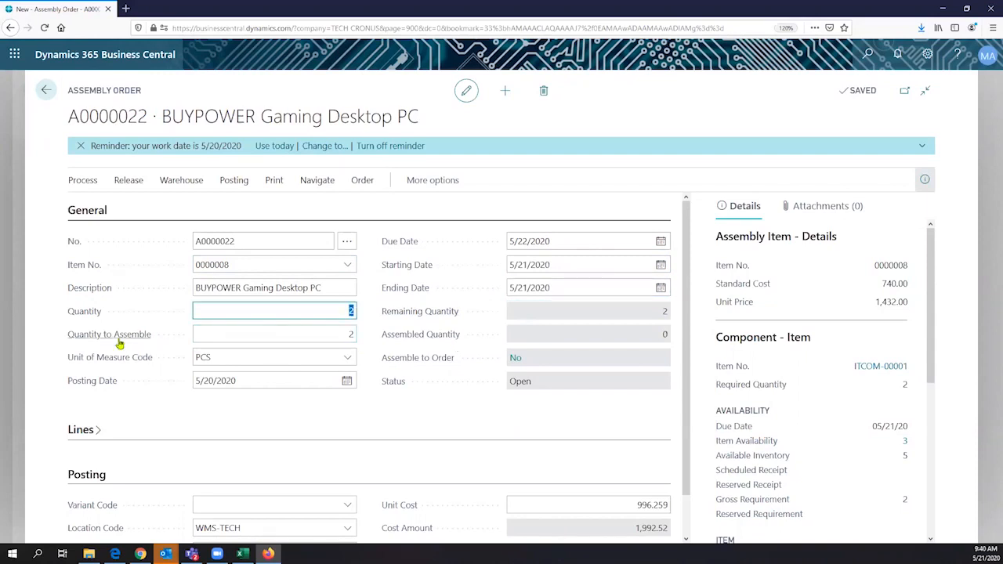
click(348, 333)
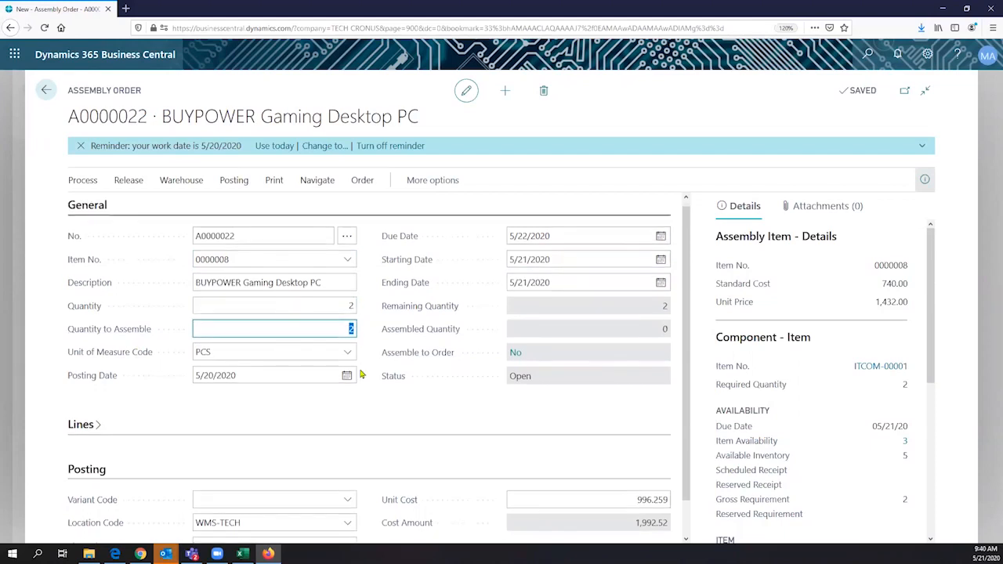
scroll(364, 368, down, 1)
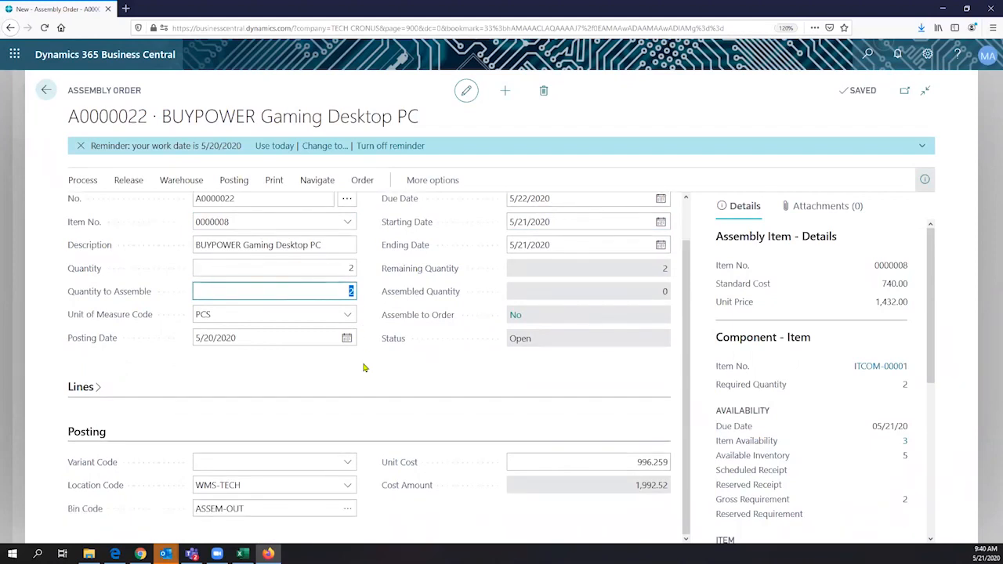
click(105, 390)
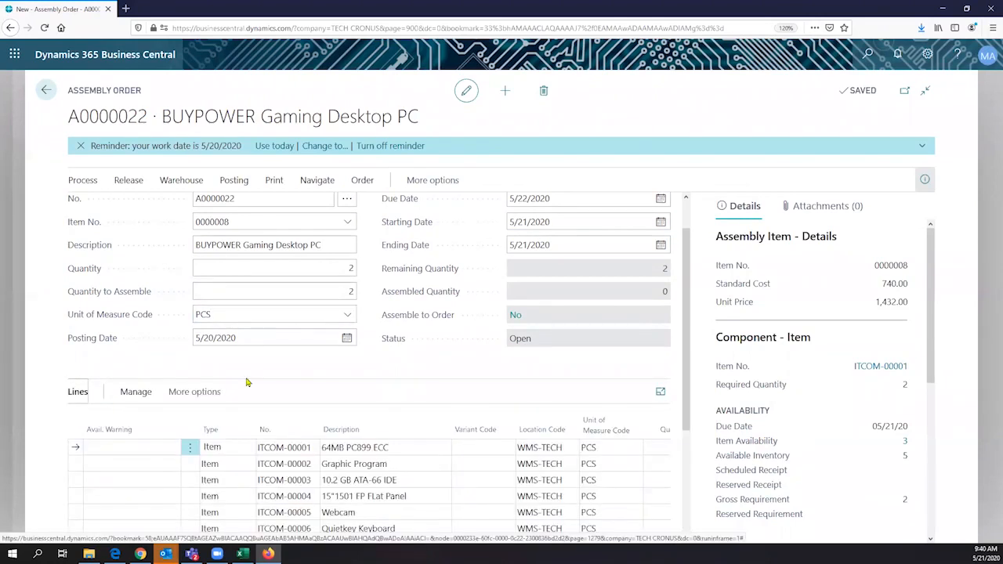
scroll(274, 322, down, 3)
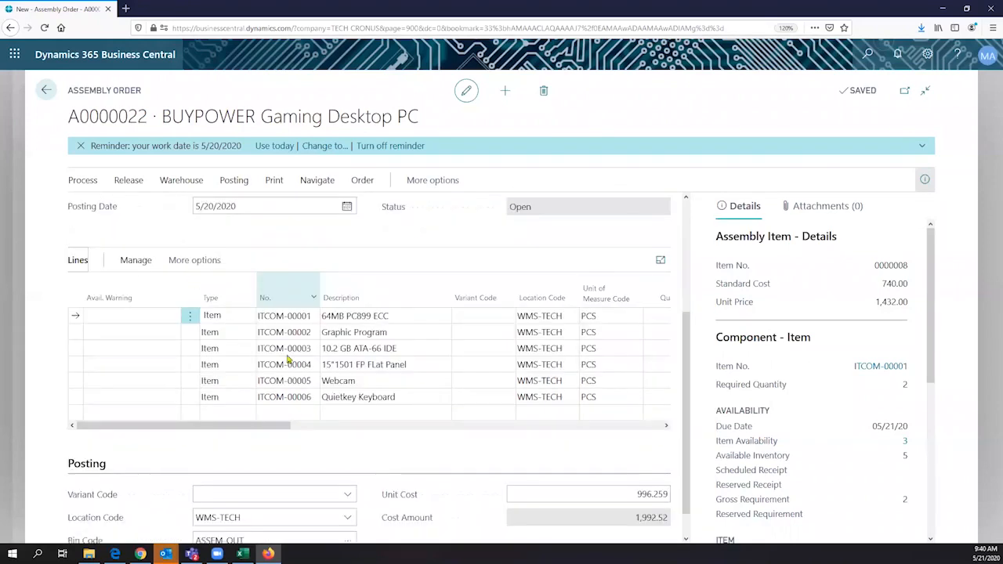
scroll(291, 364, up, 3)
drag(231, 246, 296, 360)
key(ctrl+a)
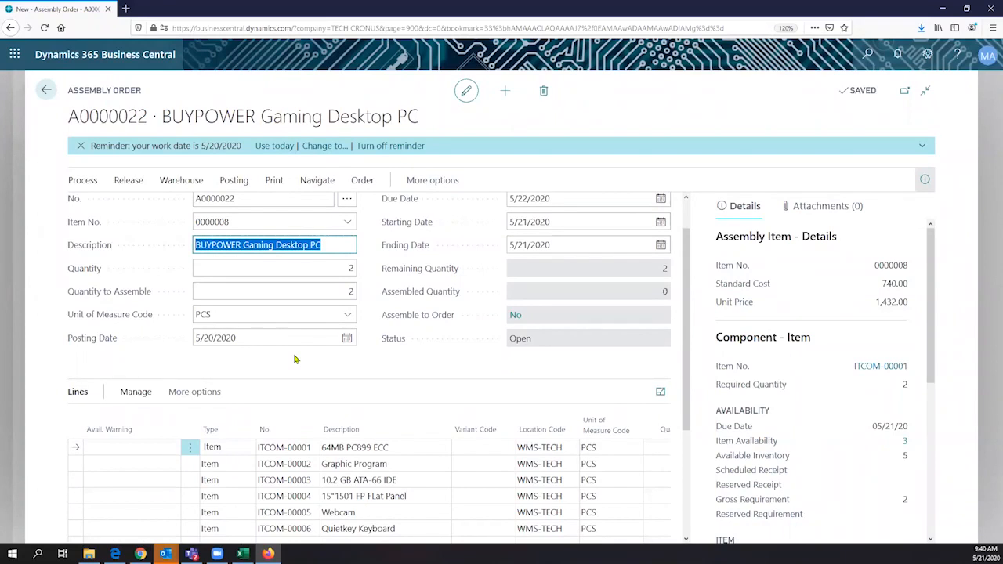
scroll(226, 471, down, 2)
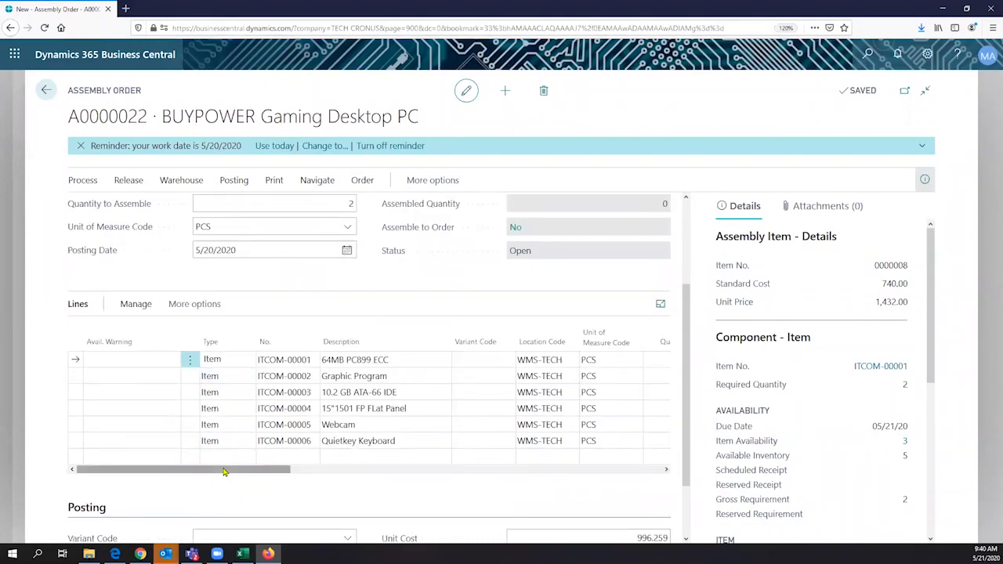
drag(223, 471, 303, 473)
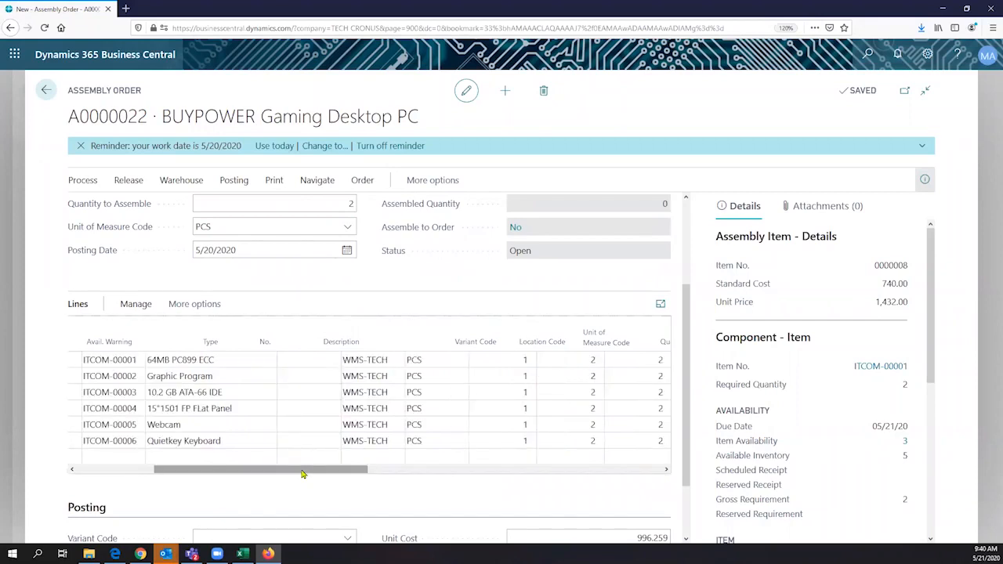
click(226, 457)
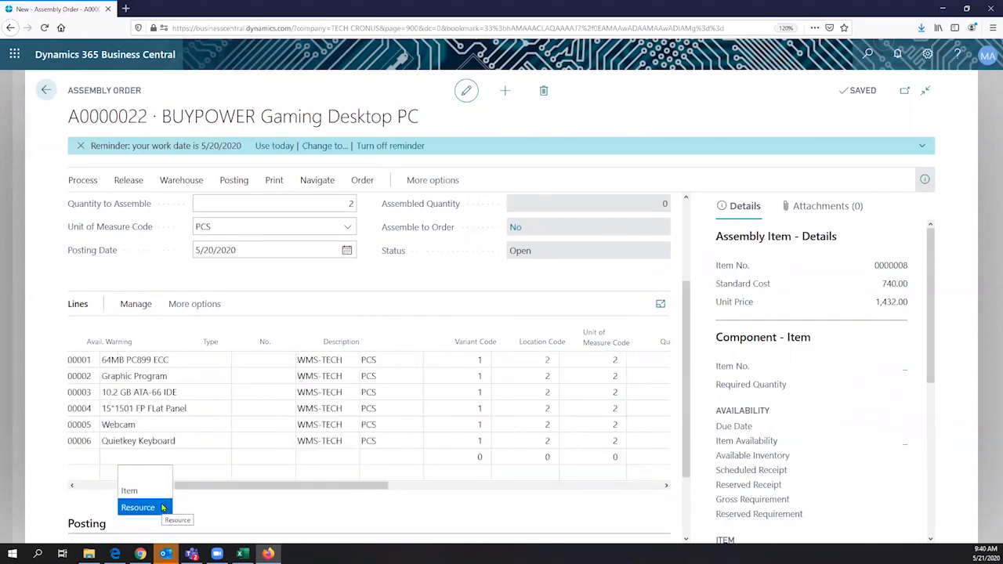
click(270, 490)
drag(270, 489, 280, 492)
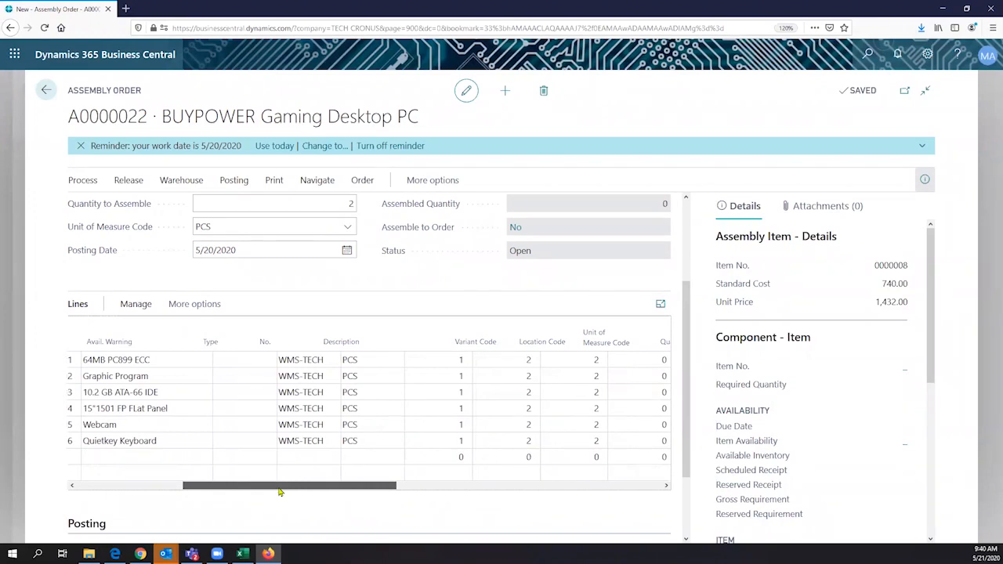
drag(280, 492, 306, 489)
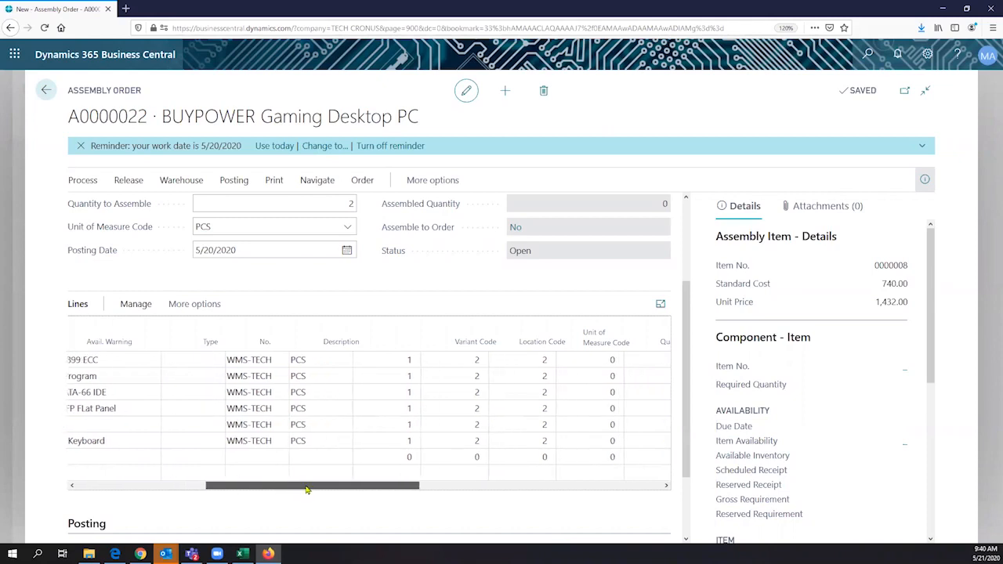
drag(306, 490, 177, 486)
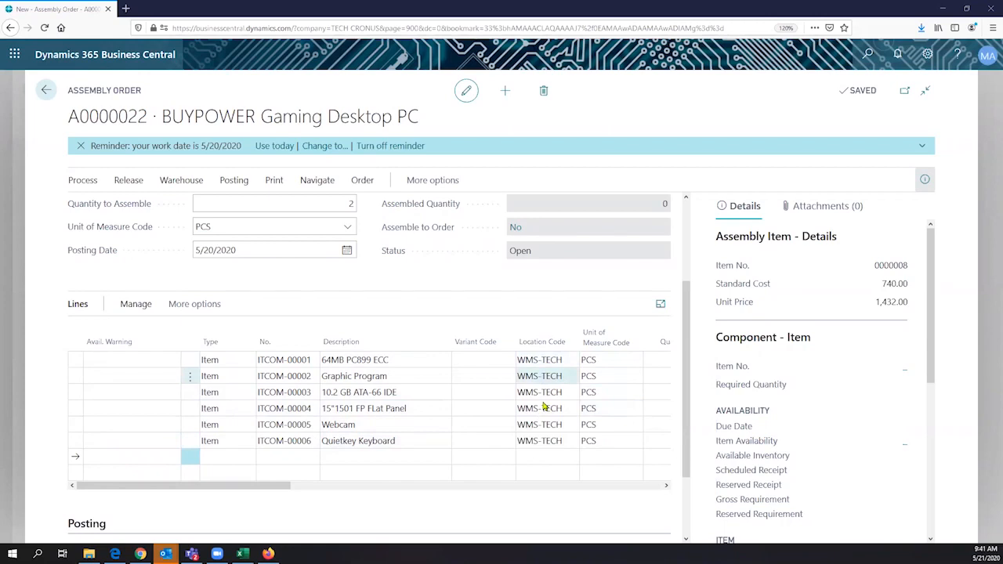
click(560, 360)
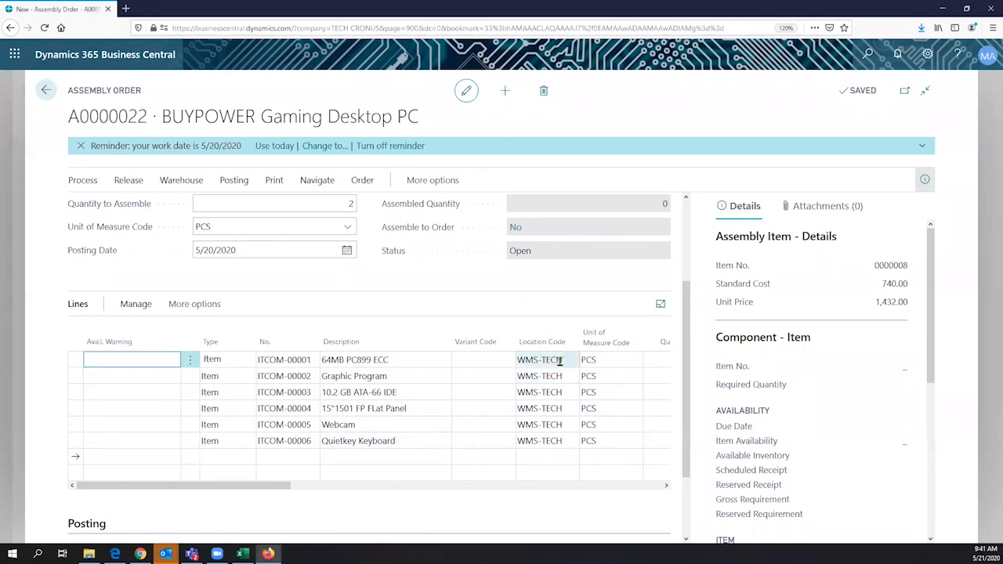
scroll(466, 362, right, 5)
scroll(466, 362, left, 5)
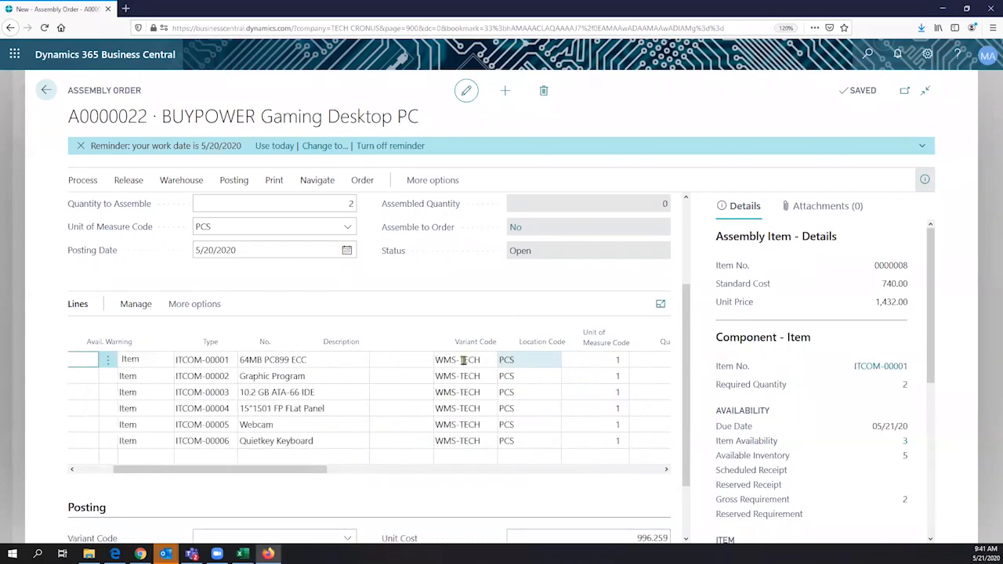
scroll(154, 480, right, 5)
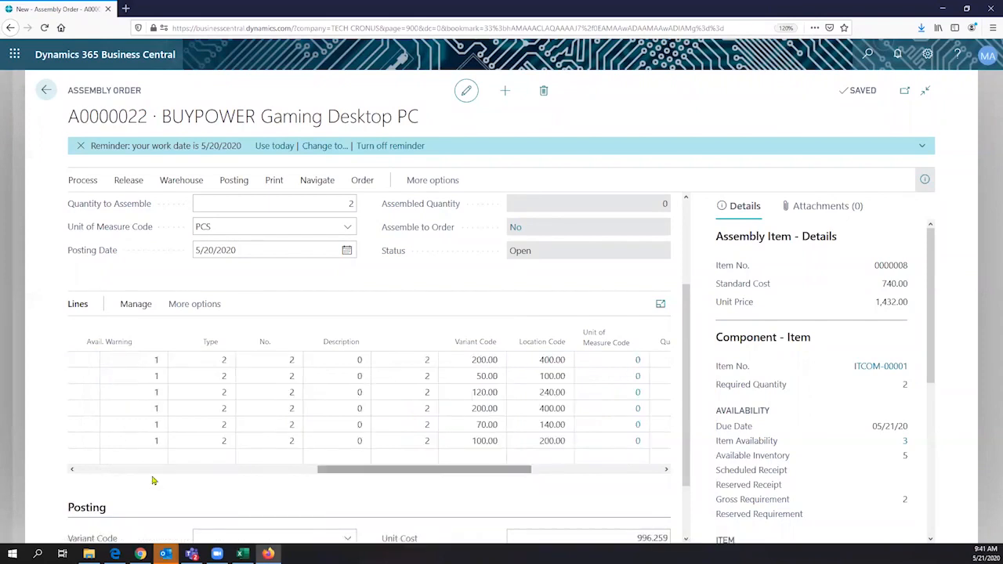
scroll(154, 480, left, 5)
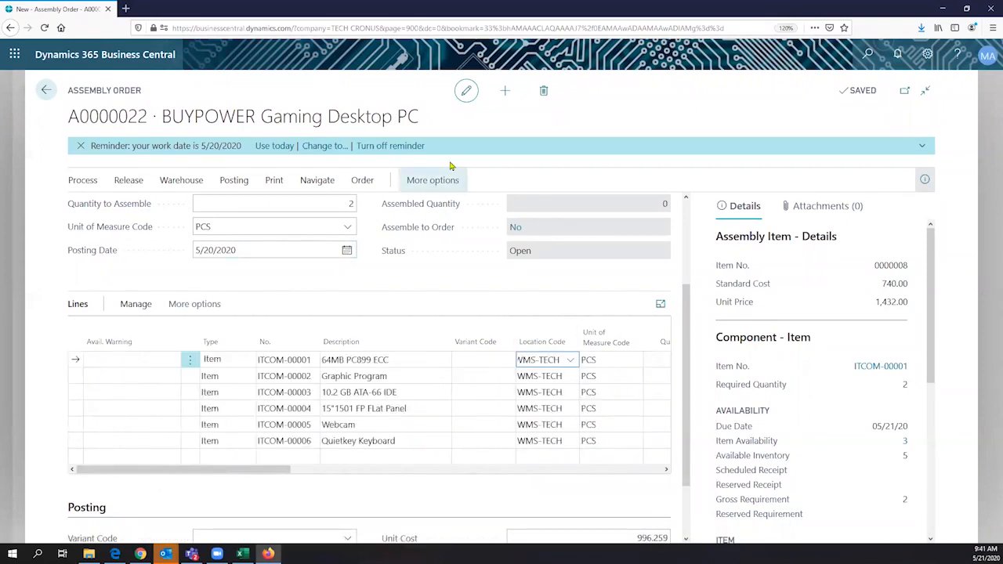
- Create new assembly order A0000023 and browse the Item No. lookup without choosing an item
click(505, 94)
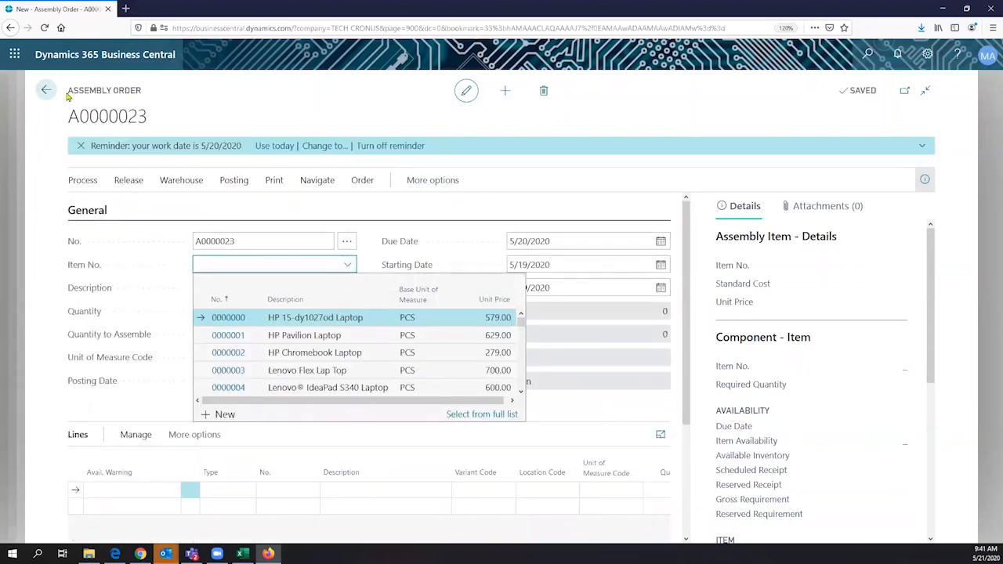
scroll(308, 362, down, 3)
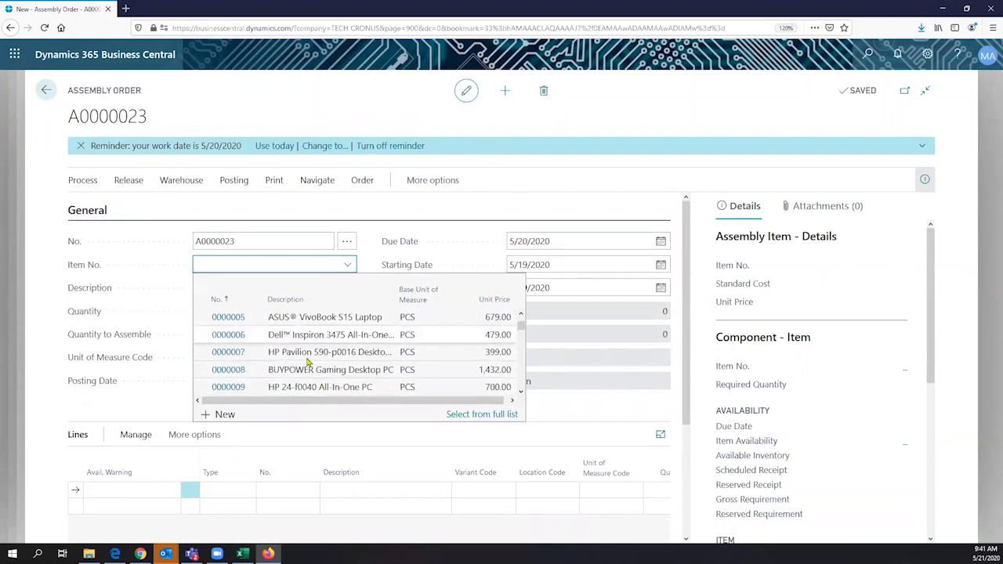
scroll(308, 363, down, 12)
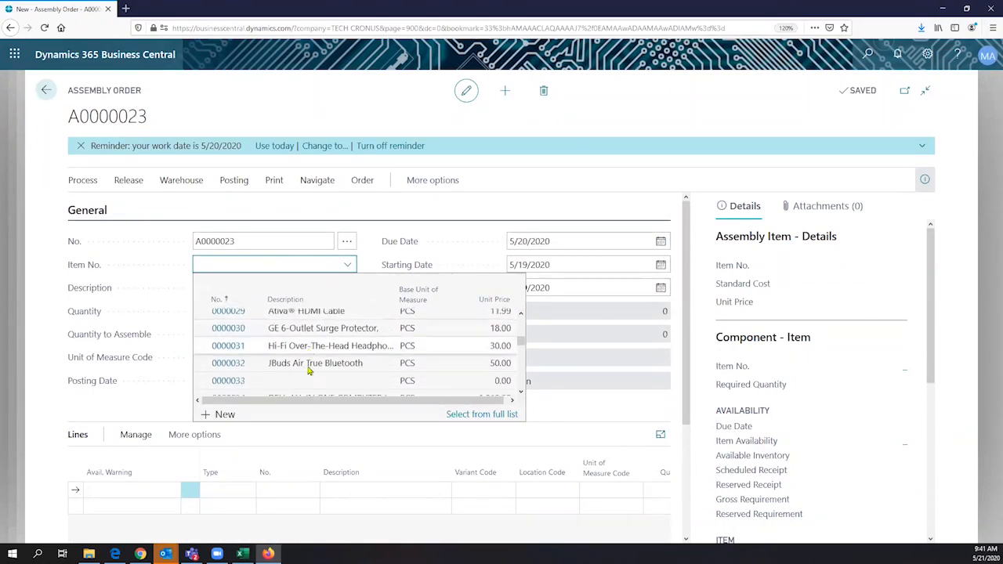
scroll(308, 371, down, 1)
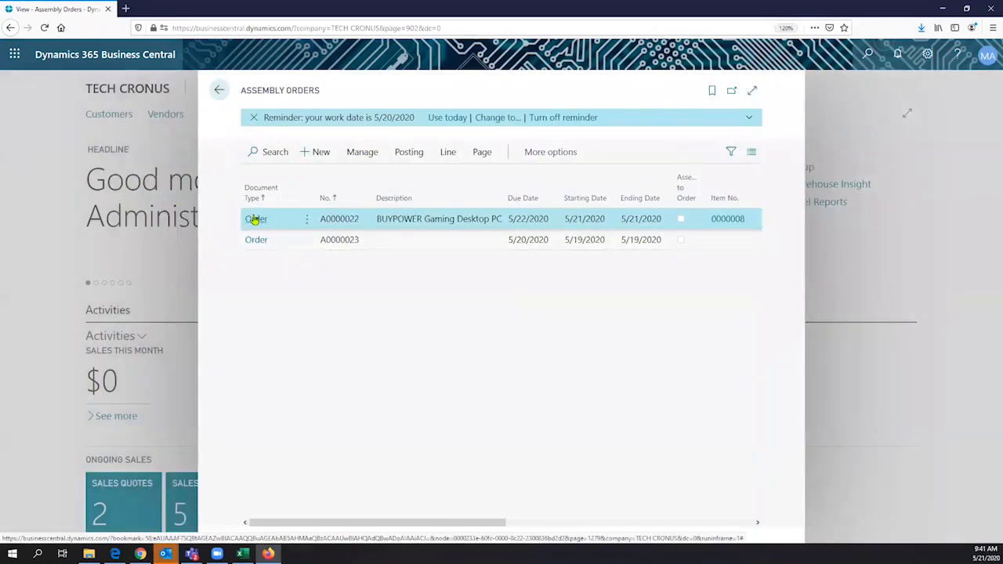
- Reopen assembly order A0000022 and check its lines, posting section and component availability (inventory 5, requirement 2)
click(255, 220)
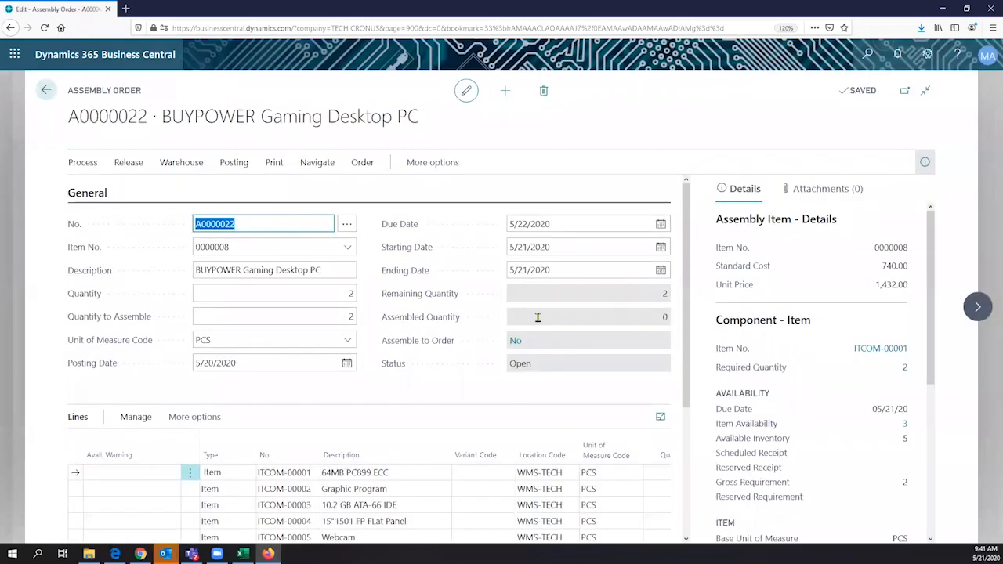
scroll(538, 318, down, 3)
click(537, 315)
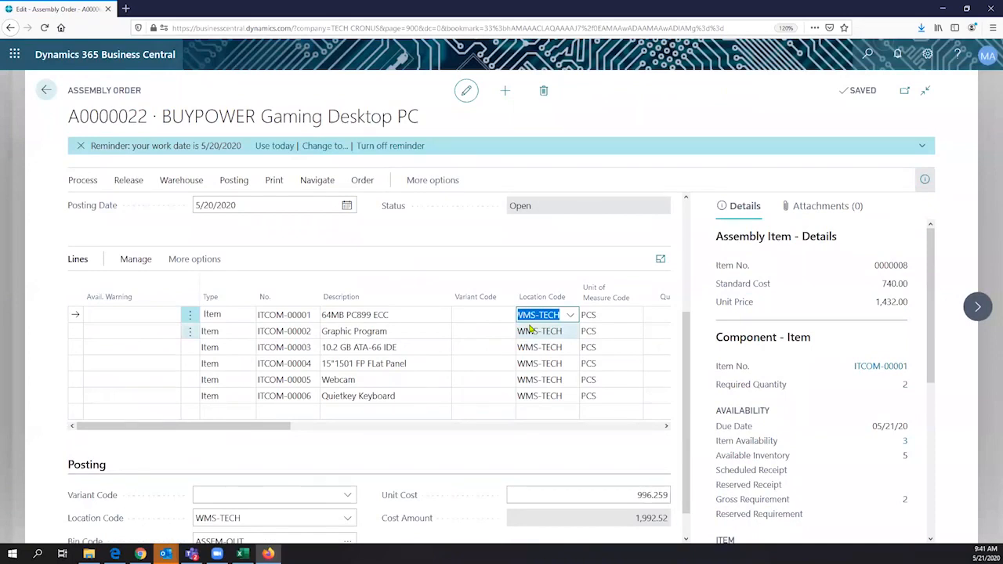
scroll(529, 329, down, 1)
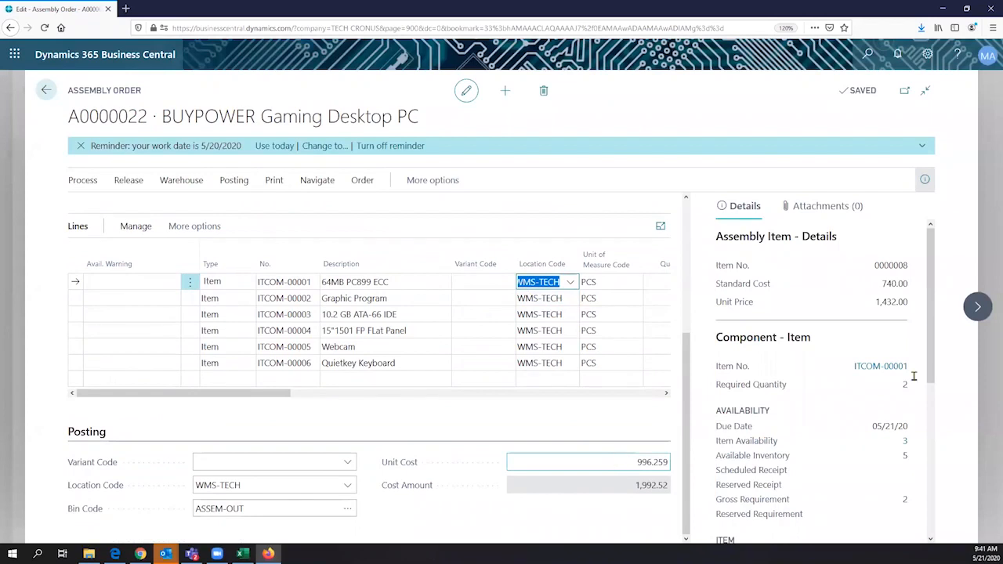
scroll(905, 384, down, 2)
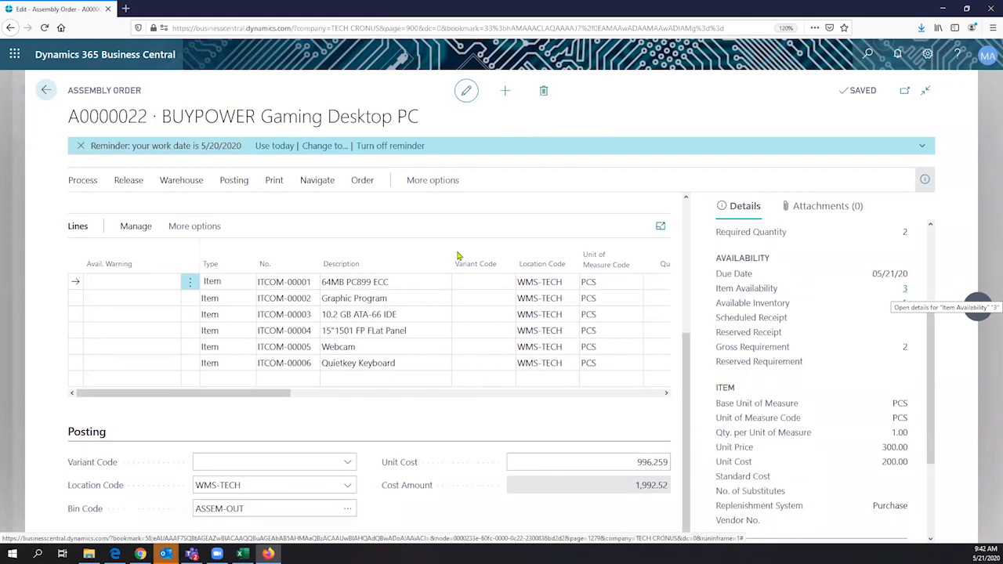
scroll(300, 200, up, 3)
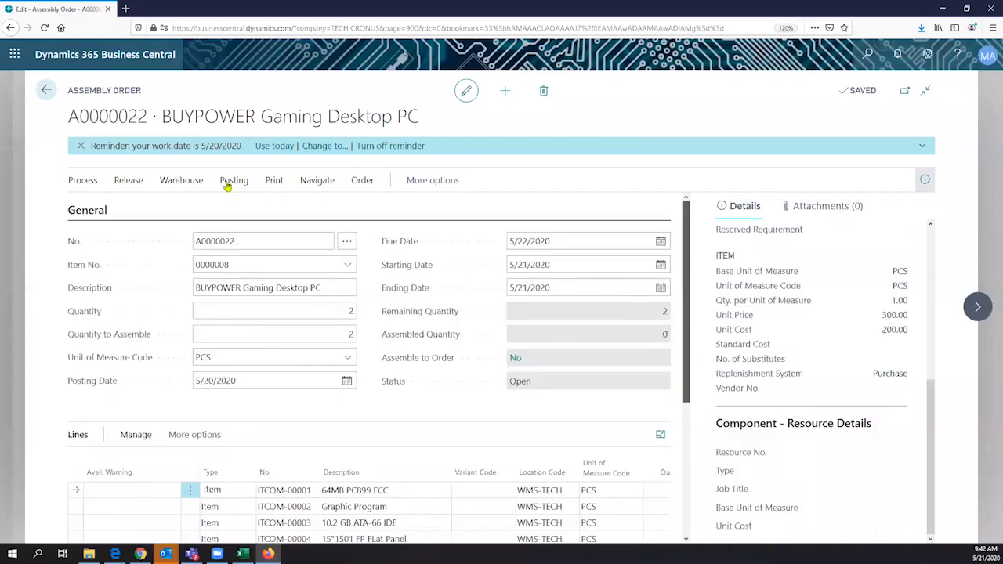
- Post assembly order A0000022 from Posting > Post and confirm with Yes
click(230, 181)
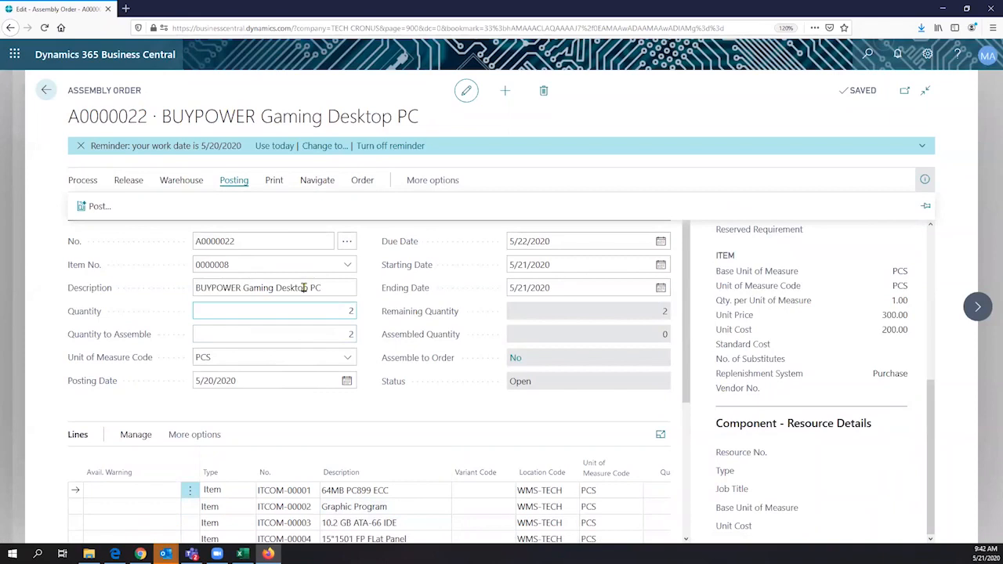
click(117, 210)
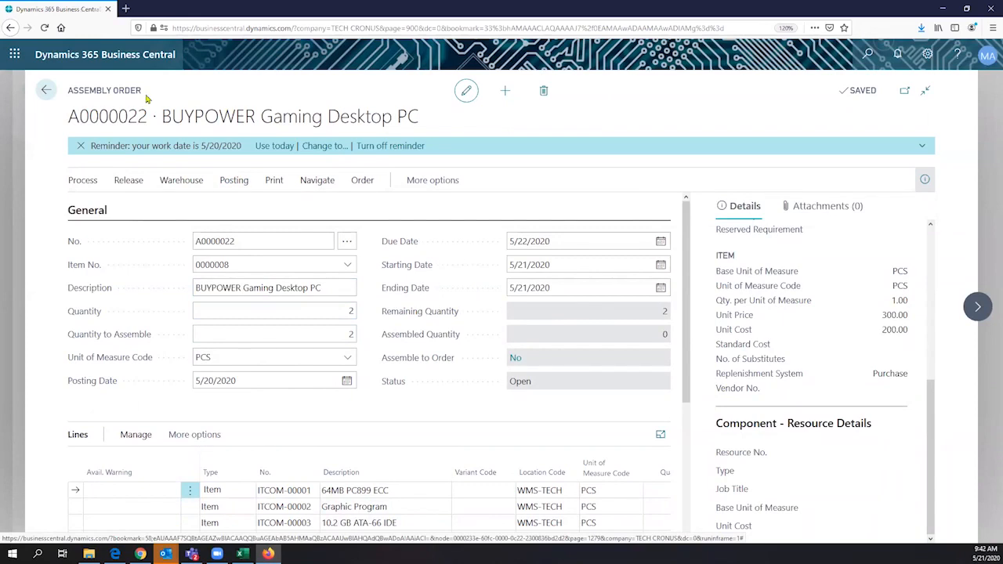
key(F9)
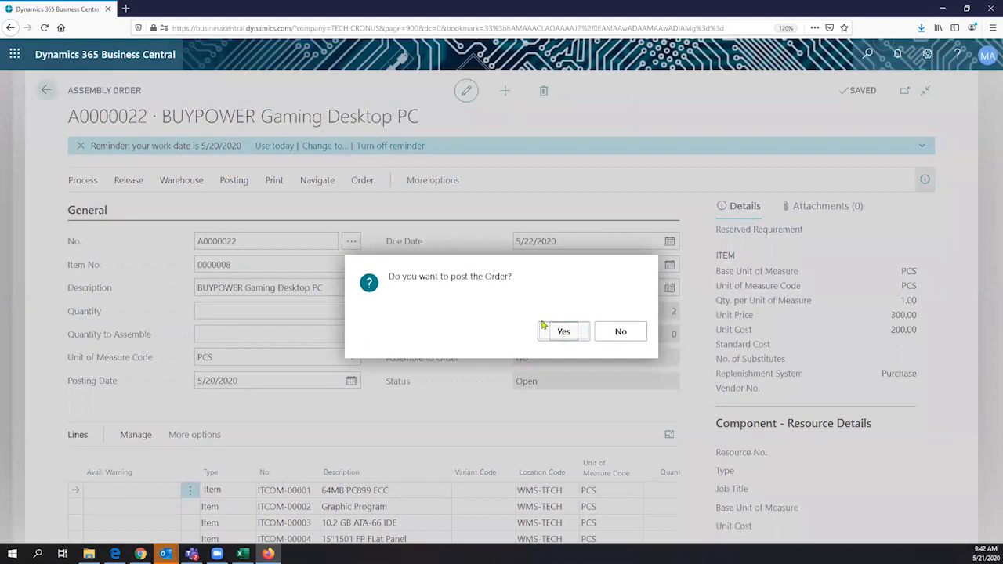
key(Return)
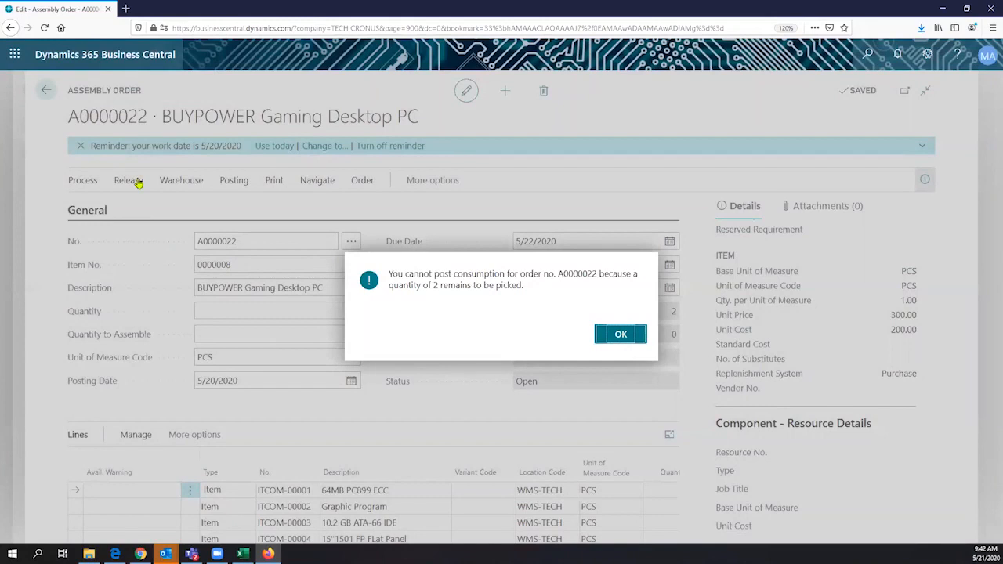
- Dismiss the remaining-to-pick error and release assembly order A0000022 to status Released
key(Return)
click(181, 180)
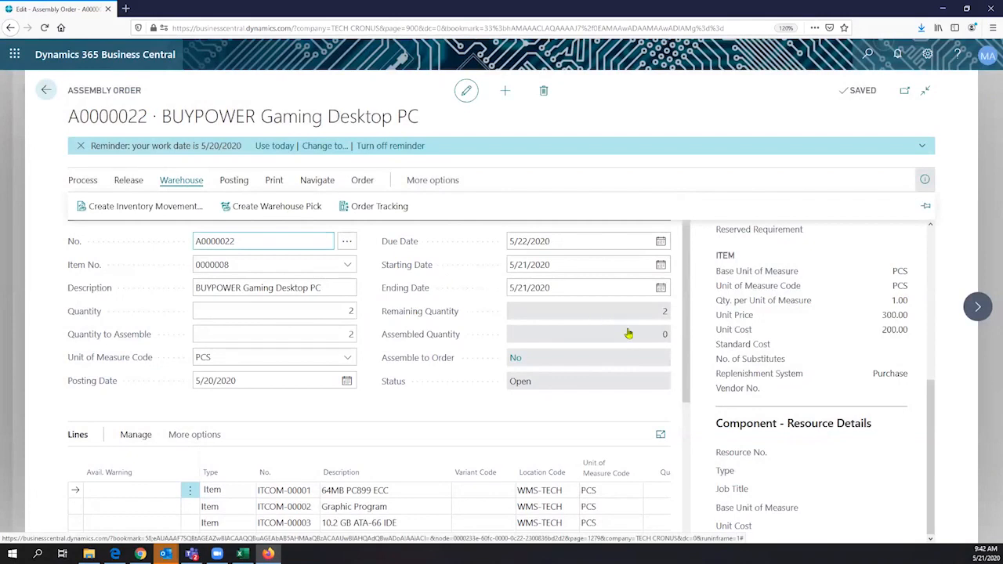
scroll(548, 365, down, 1)
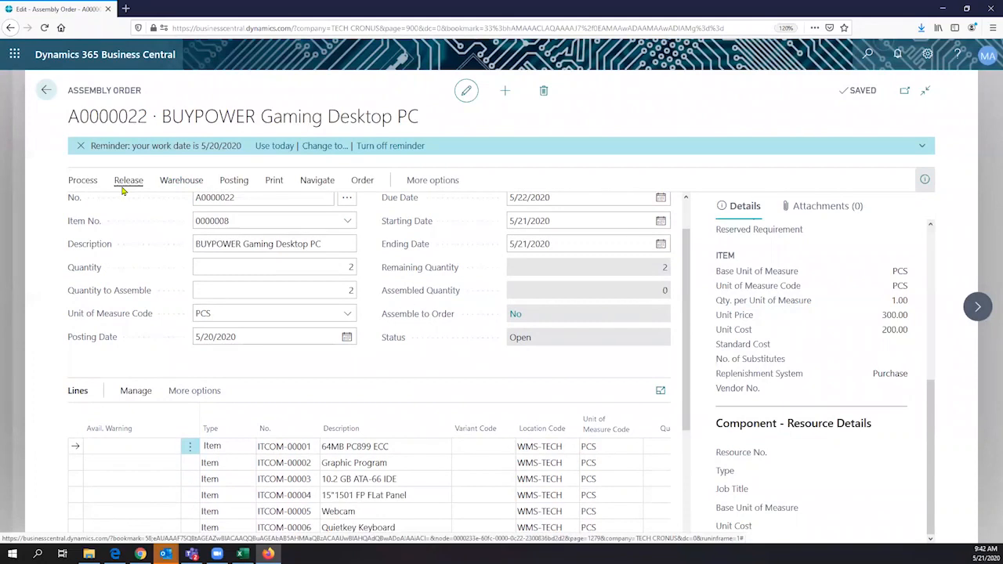
click(124, 185)
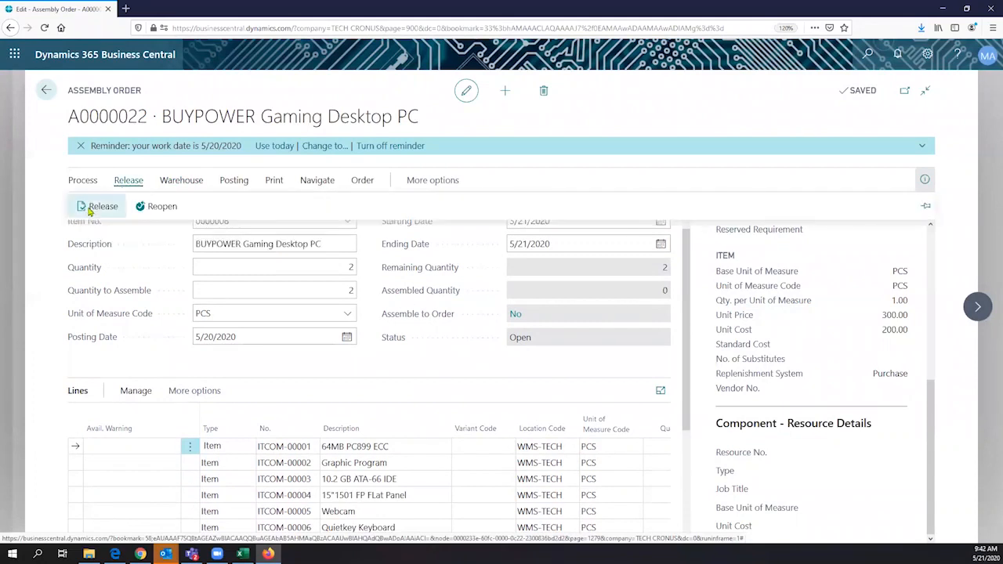
click(92, 208)
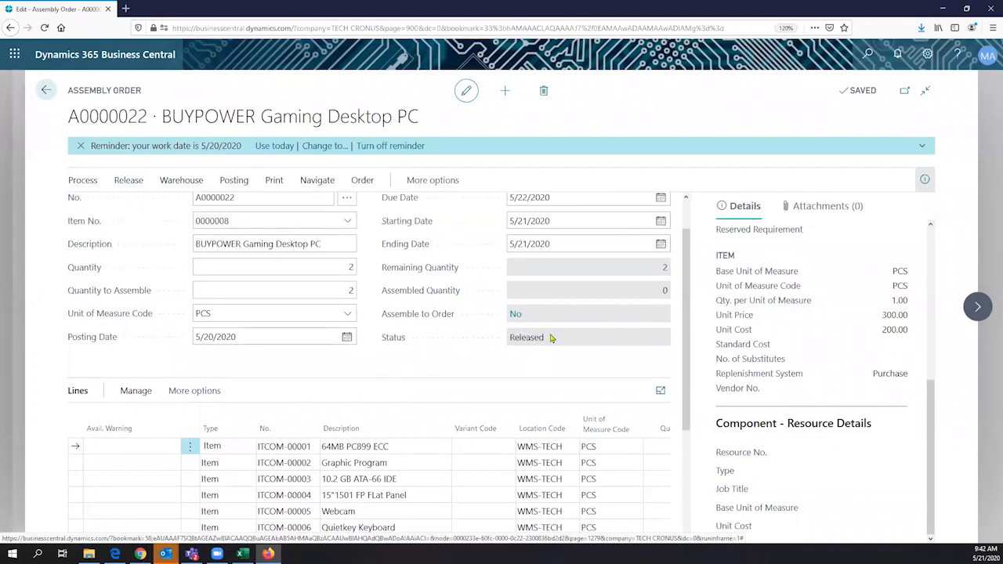
click(504, 346)
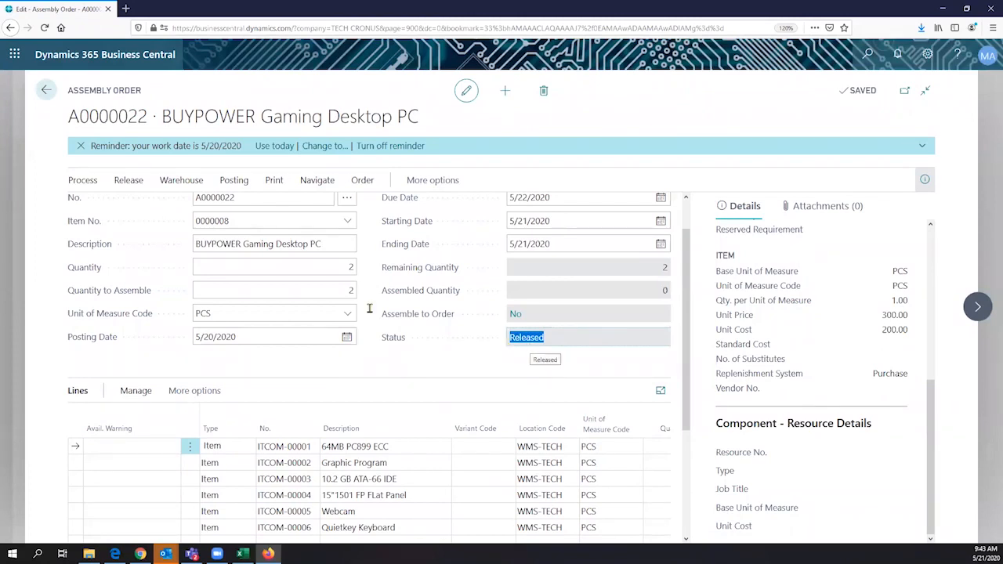
- Create warehouse pick PI0000017 for A0000022's components, confirming the warehouse employee and the pick options
click(179, 181)
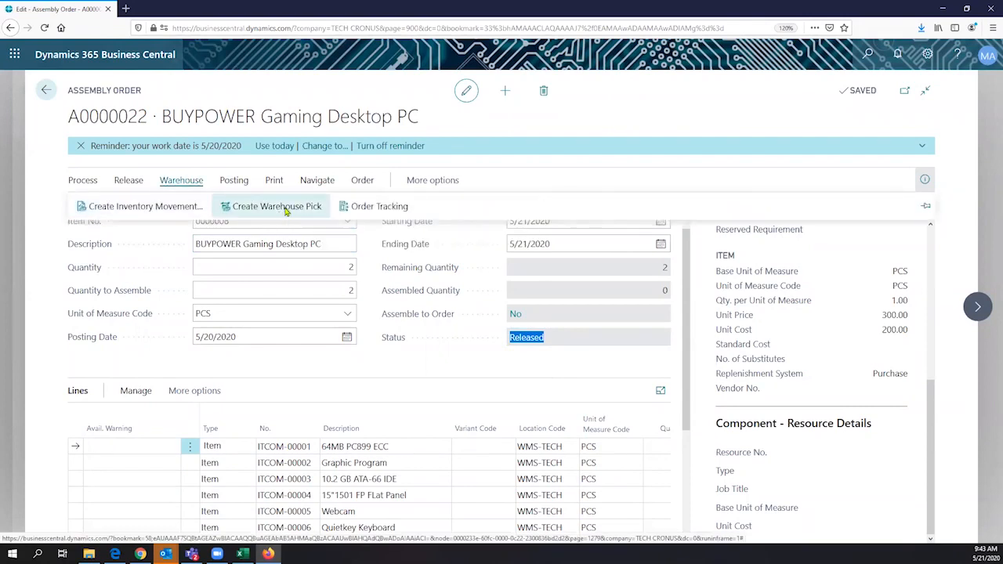
click(287, 206)
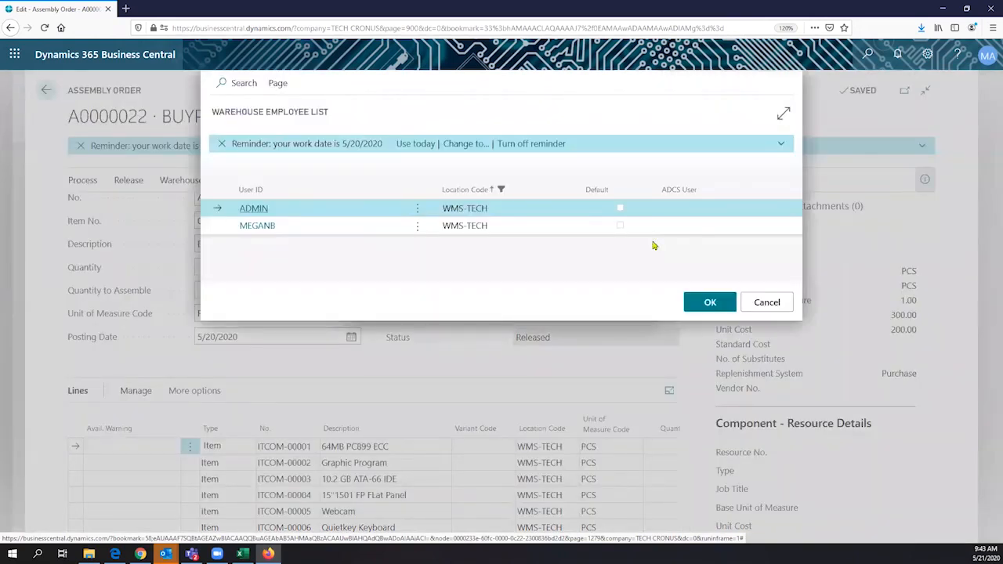
click(703, 303)
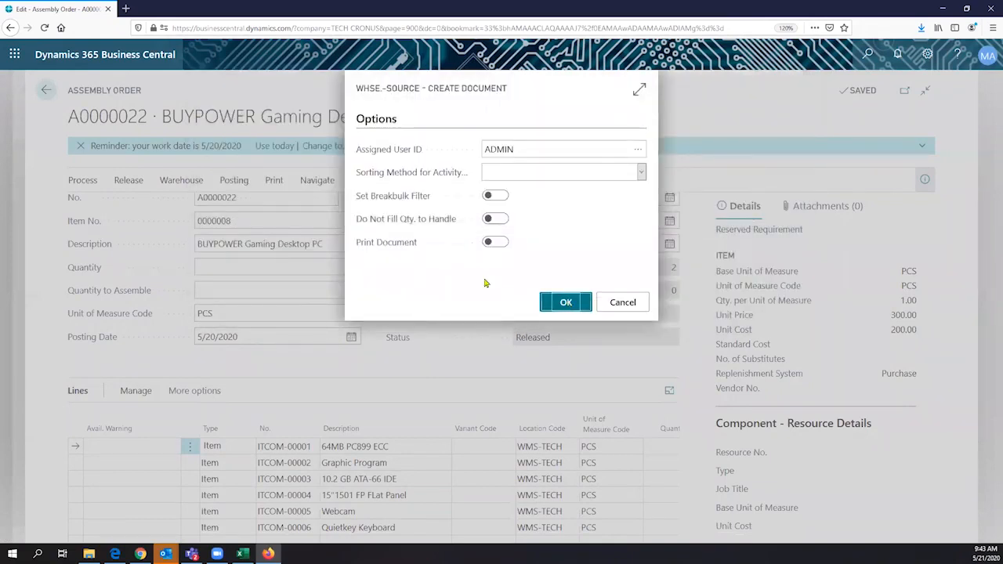
click(567, 304)
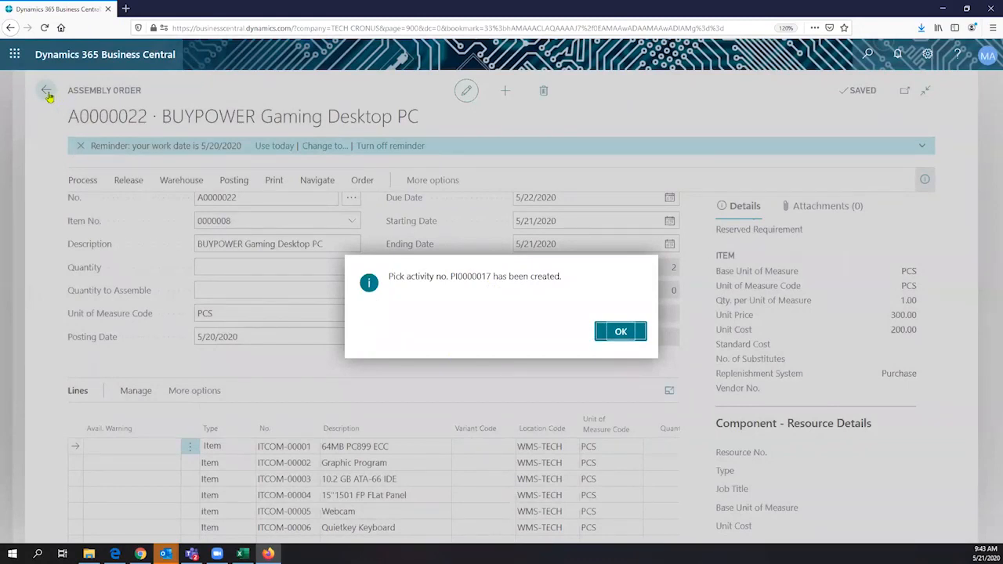
- Dismiss the pick-created message, close Assembly Orders, and search Tell Me for 'picking'
key(Return)
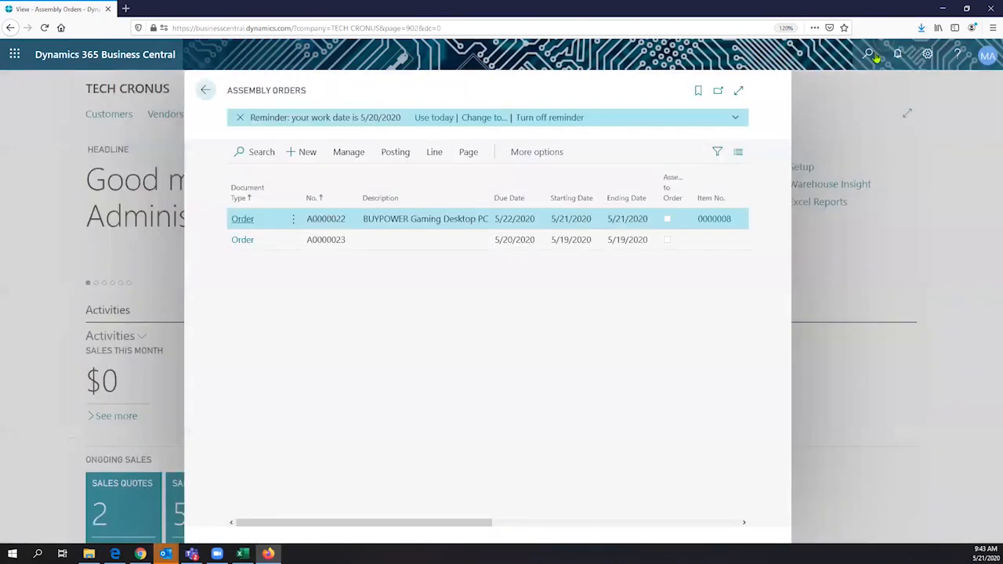
key(Escape)
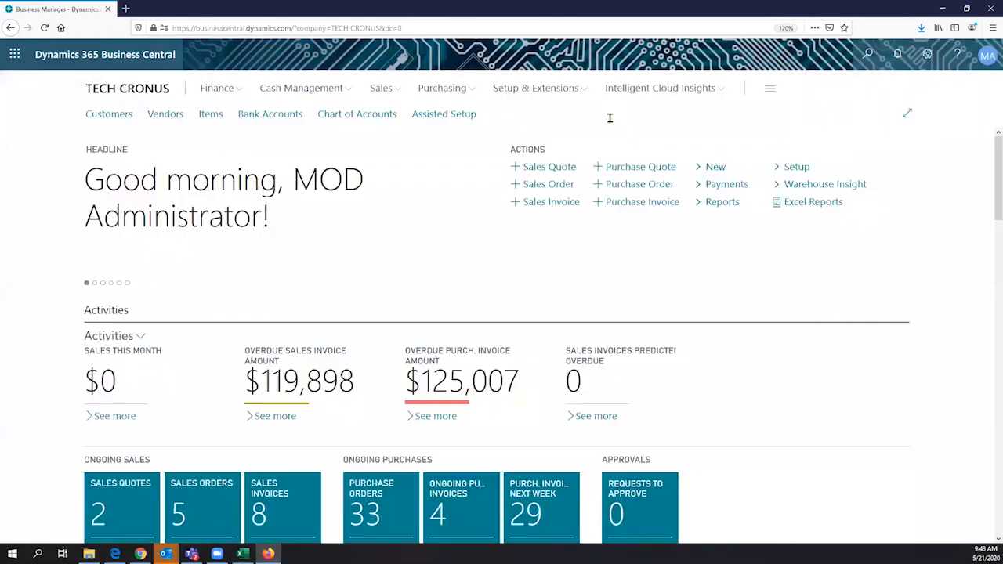
key(alt+q)
click(928, 54)
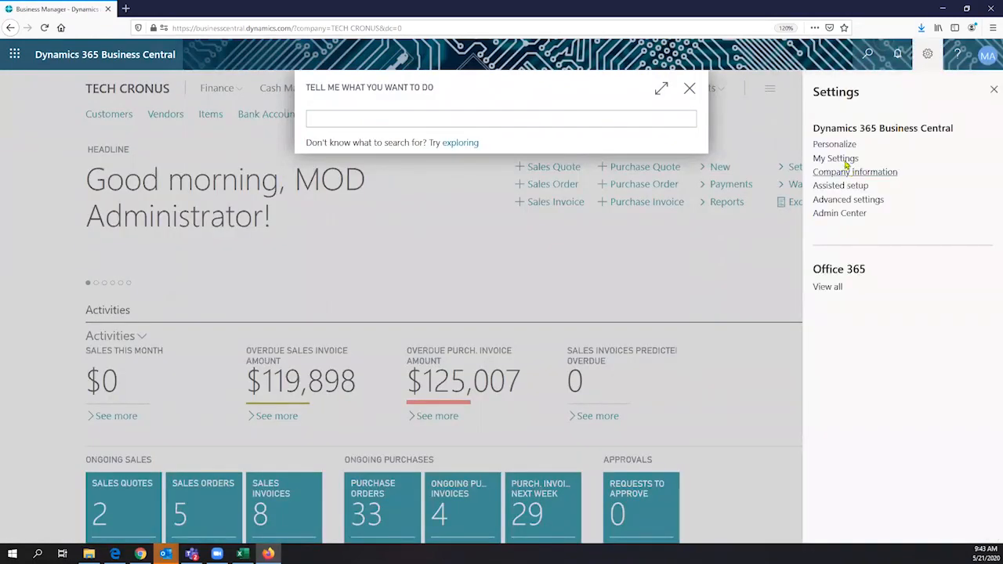
click(644, 116)
text(pi)
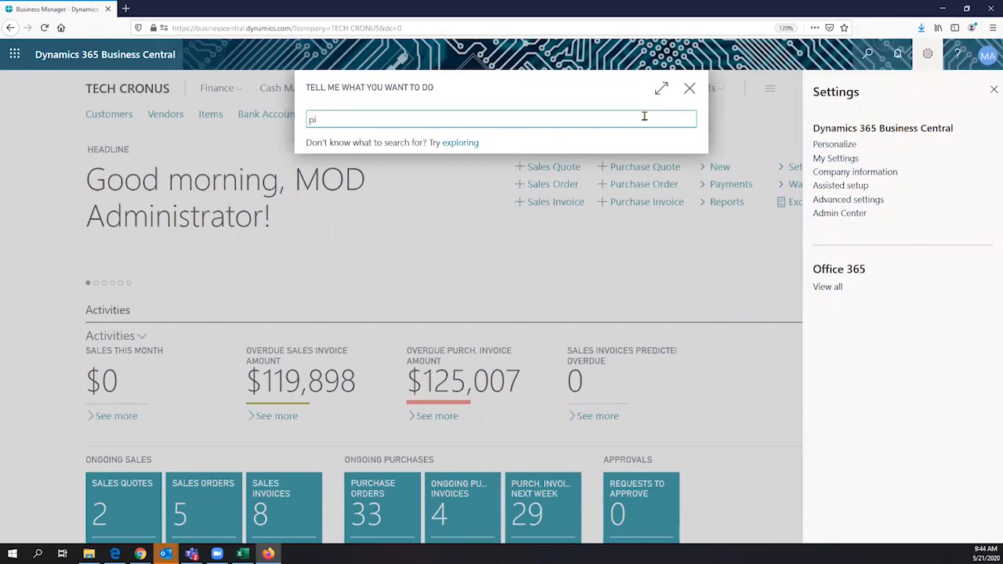
text(ckin)
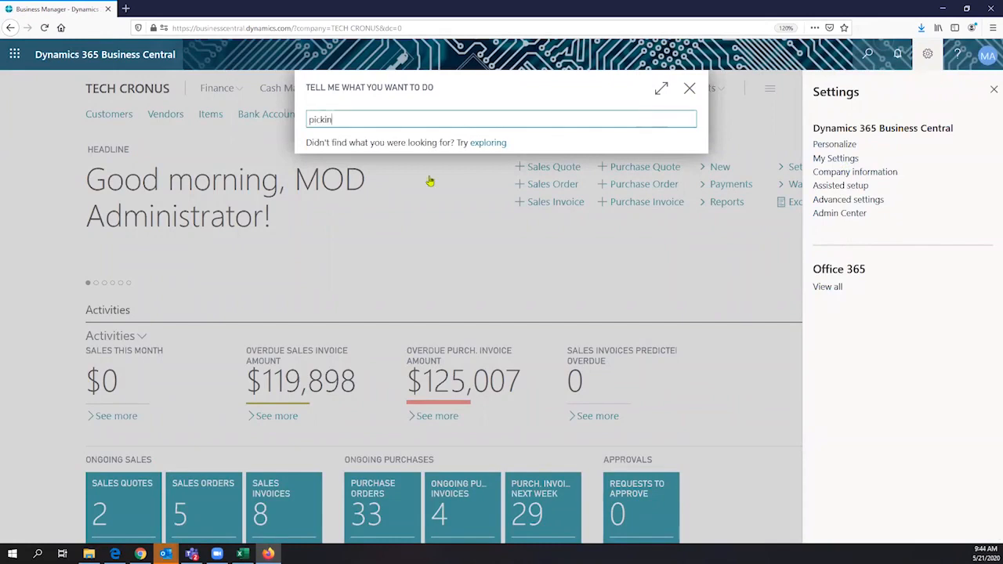
text(g)
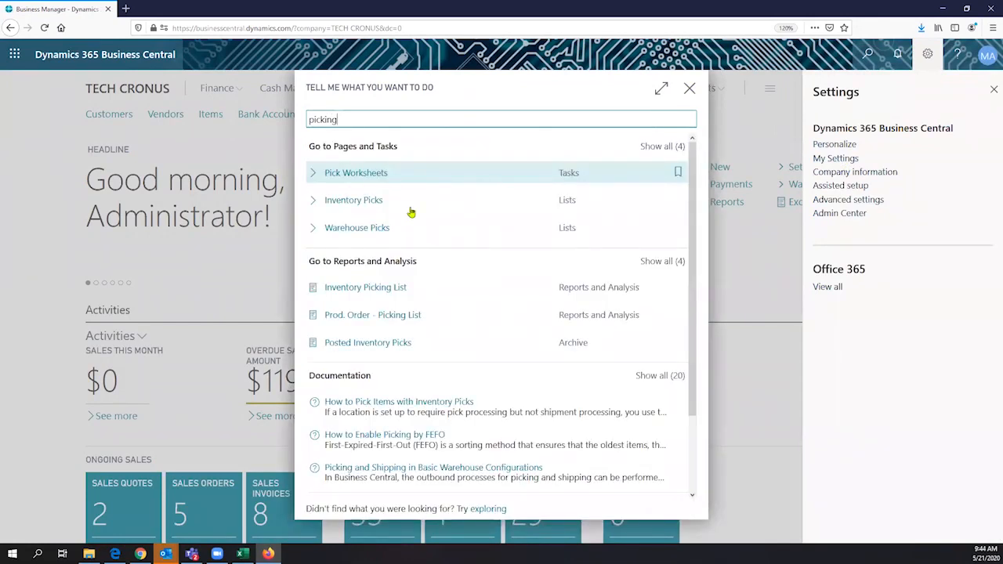
text(s)
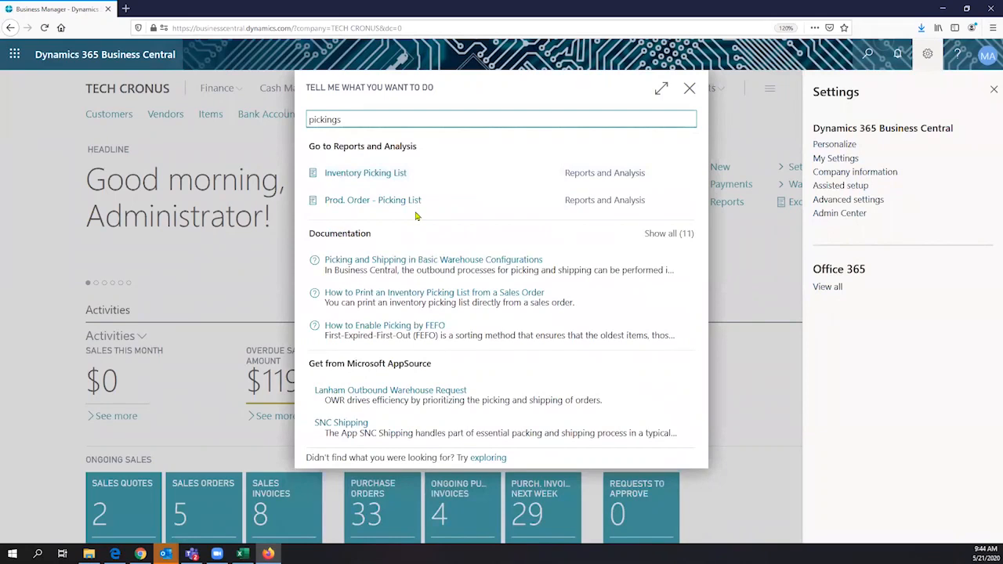
key(BackSpace)
key(BackSpace)
key(BackSpace)
key(BackSpace)
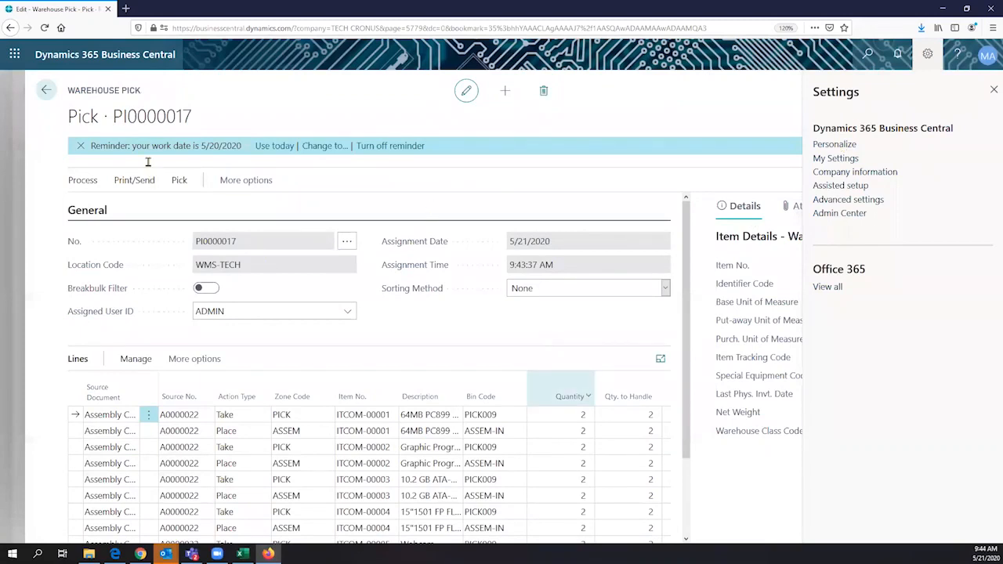
- Close the settings panel and check that pick PI0000017 is assigned to ADMIN
click(326, 322)
scroll(326, 322, down, 2)
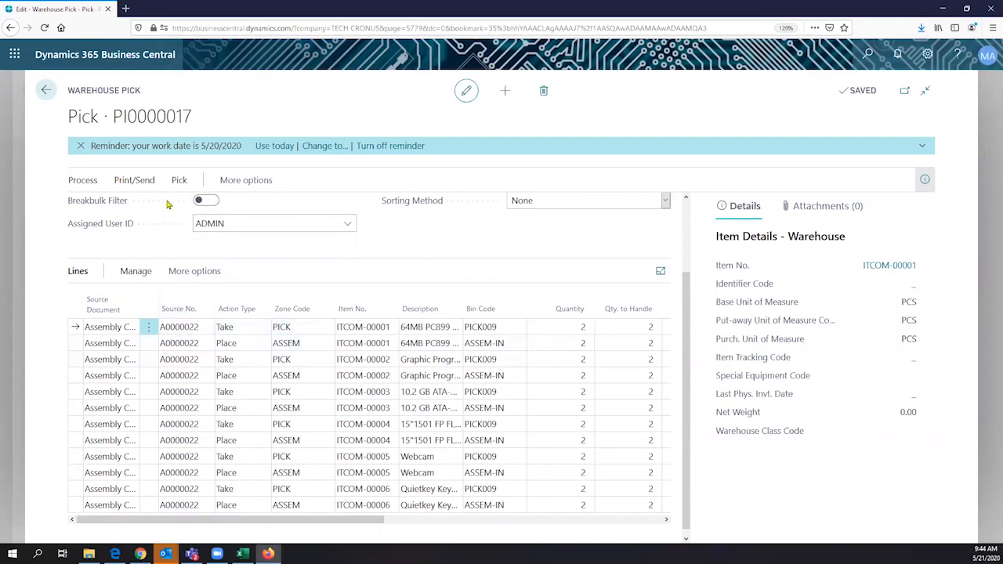
drag(143, 91, 77, 104)
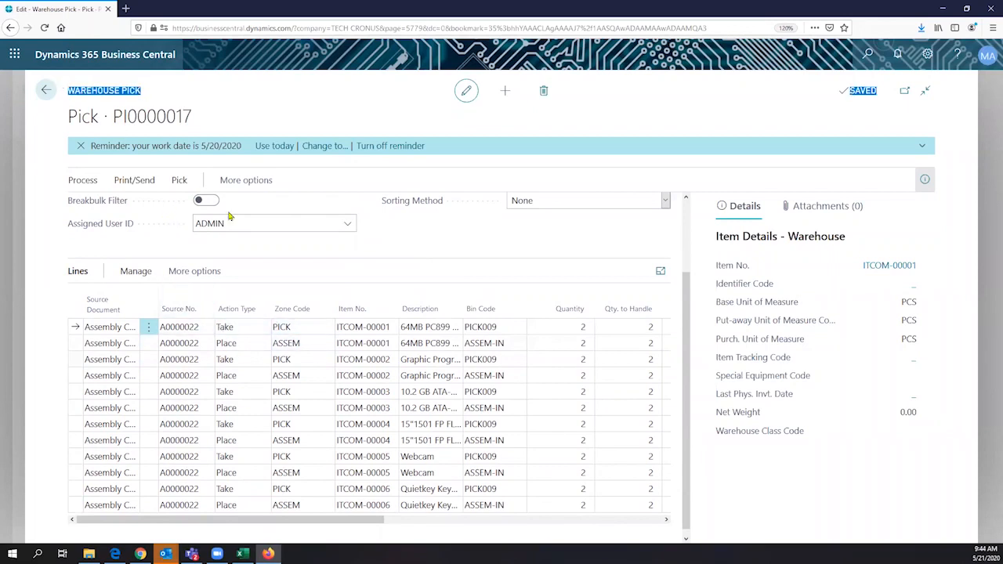
scroll(234, 219, up, 2)
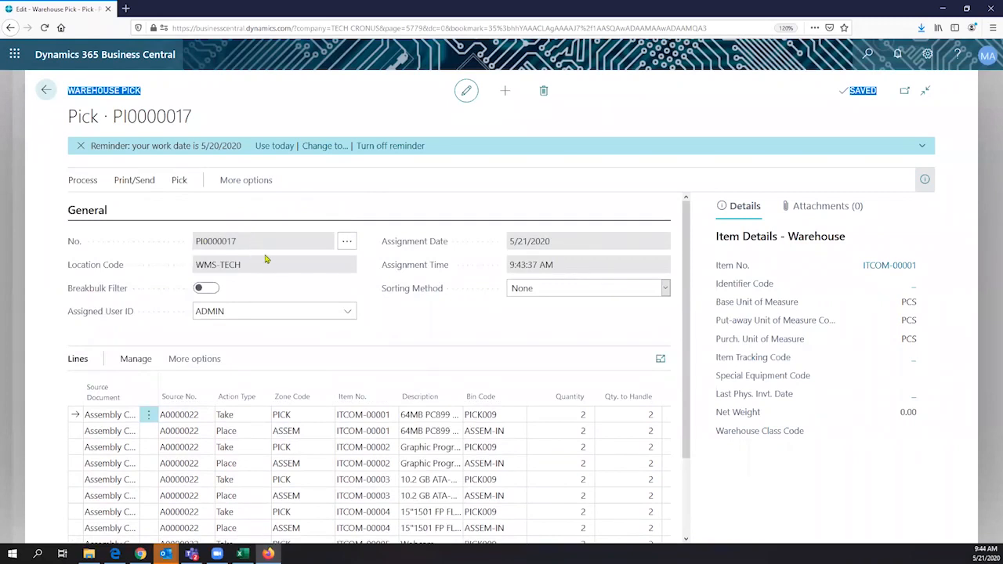
click(206, 314)
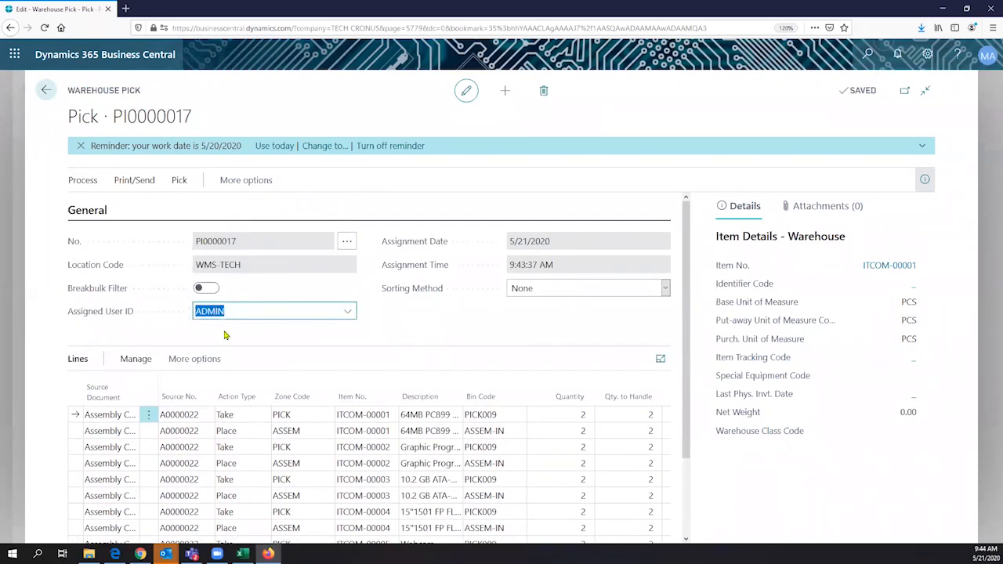
- Auto-fit the Source Document column so Assembly Consumption shows, then review the first Take line
scroll(224, 331, down, 2)
click(166, 330)
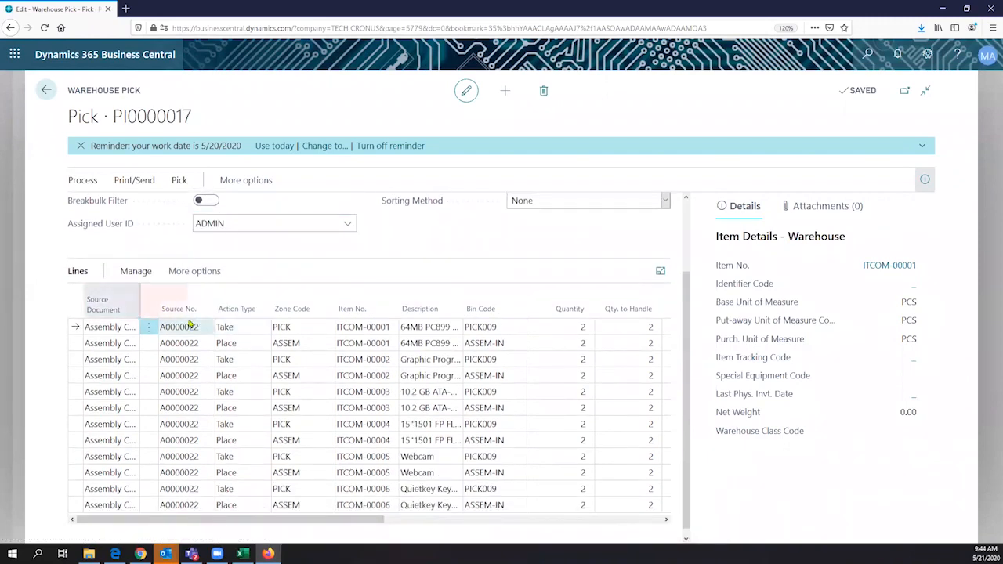
double_click(138, 304)
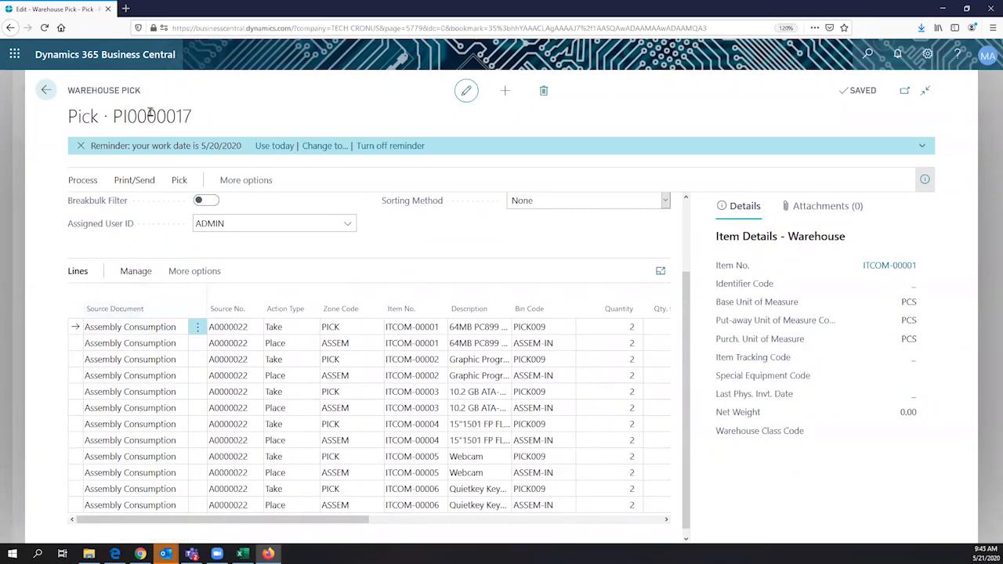
click(146, 327)
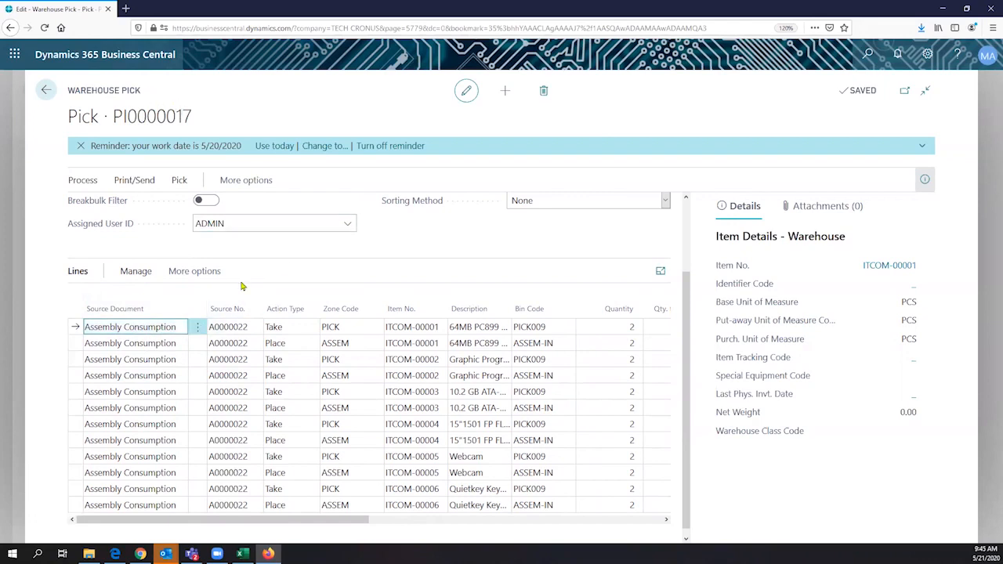
click(287, 332)
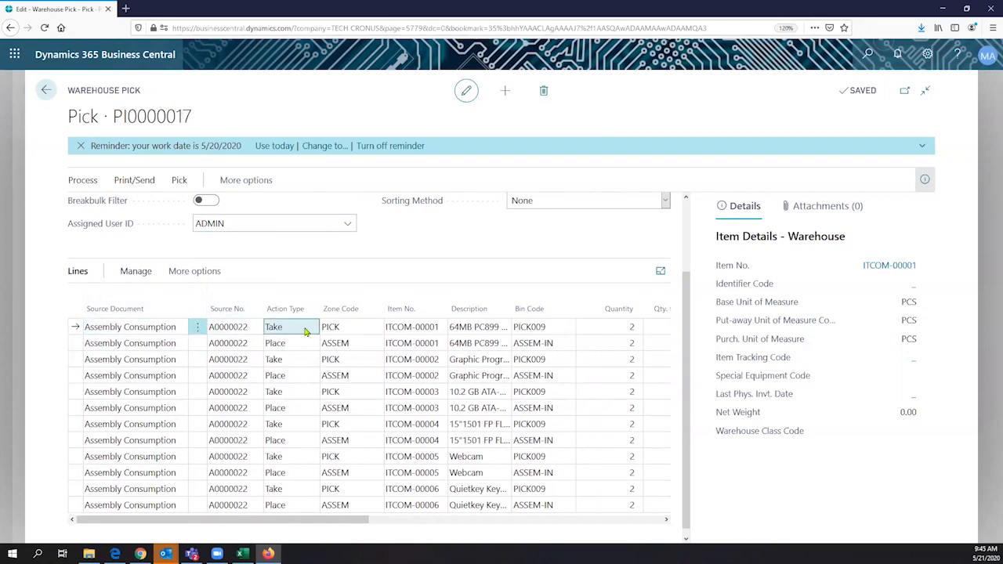
click(345, 329)
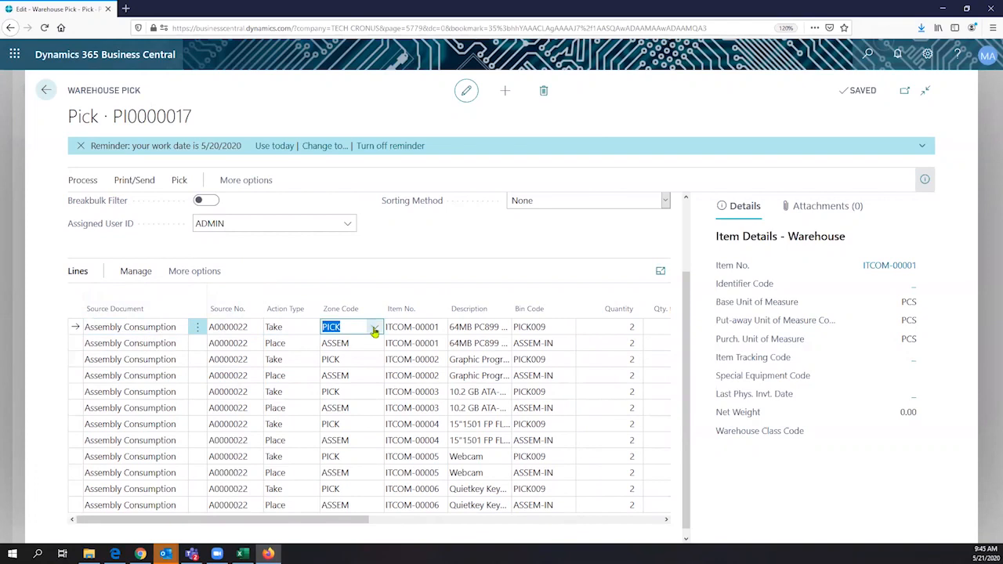
click(375, 329)
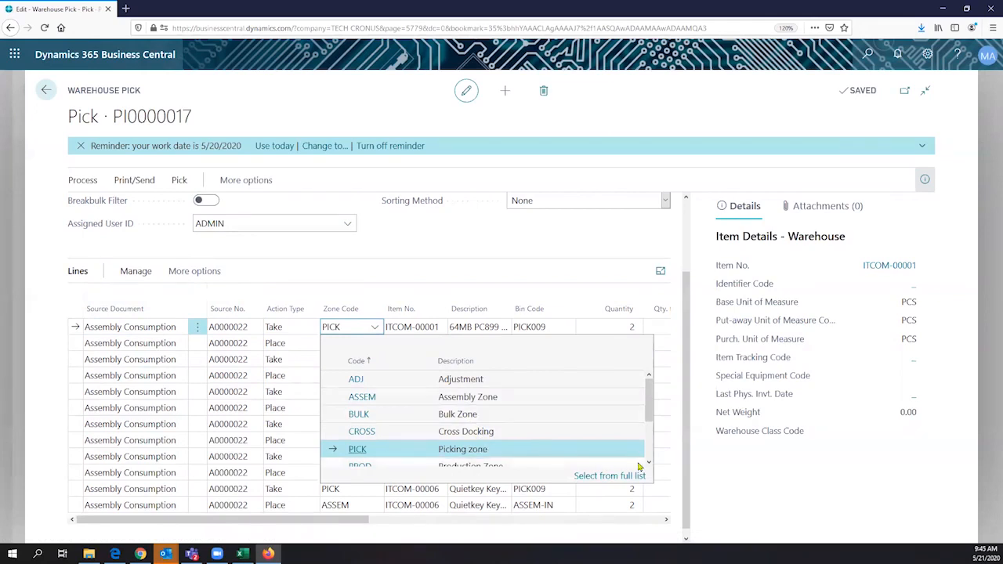
scroll(482, 448, down, 2)
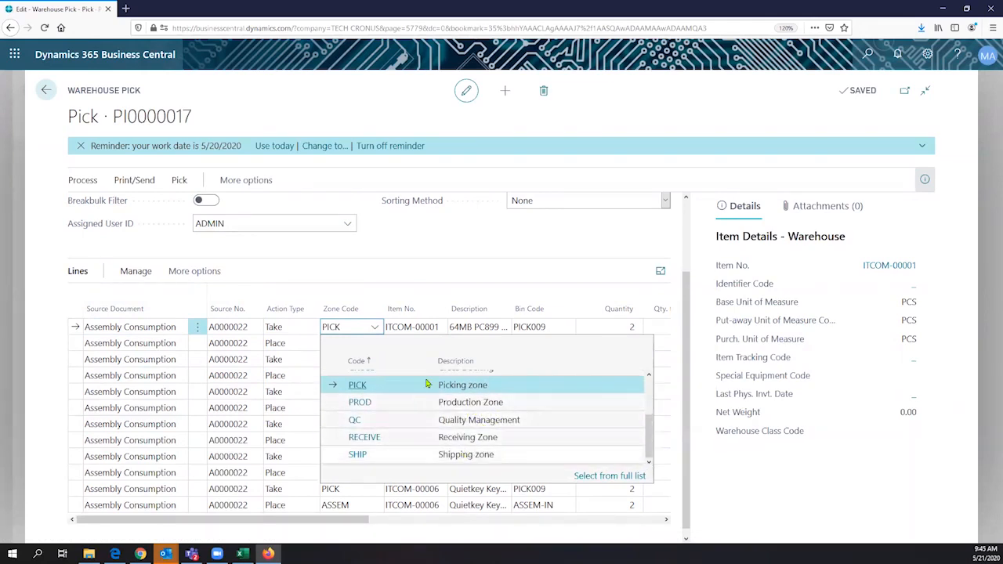
click(391, 272)
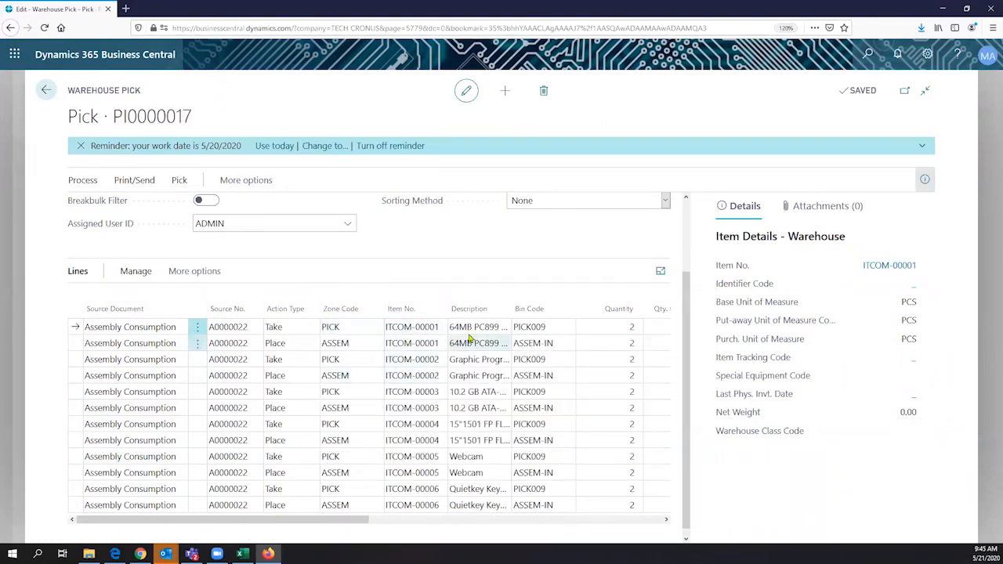
click(351, 327)
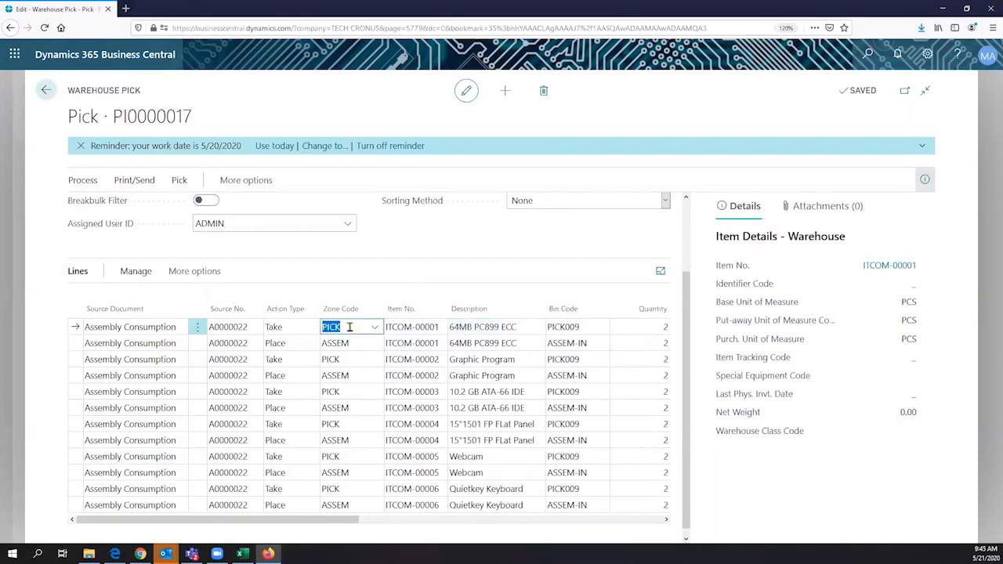
click(356, 344)
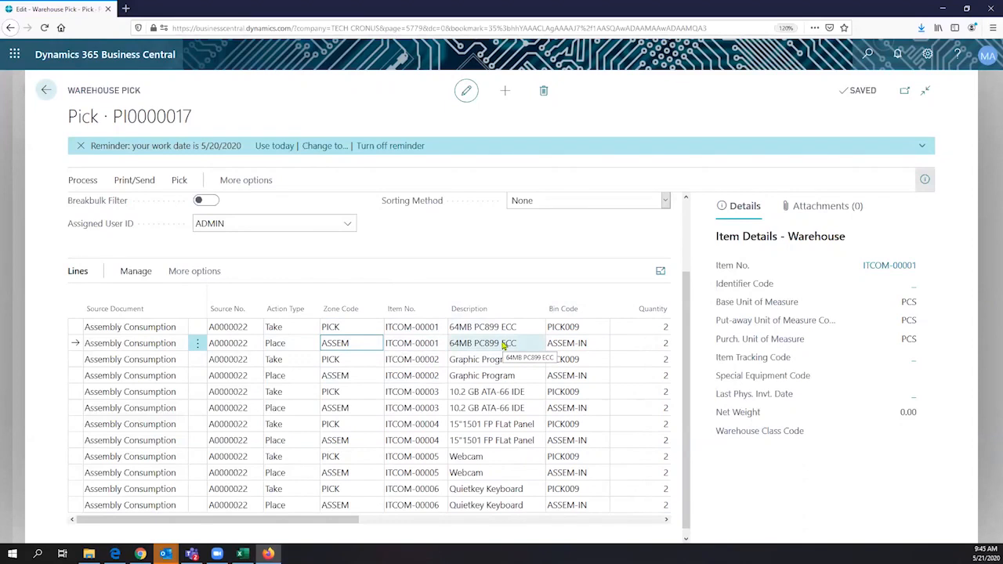
click(349, 327)
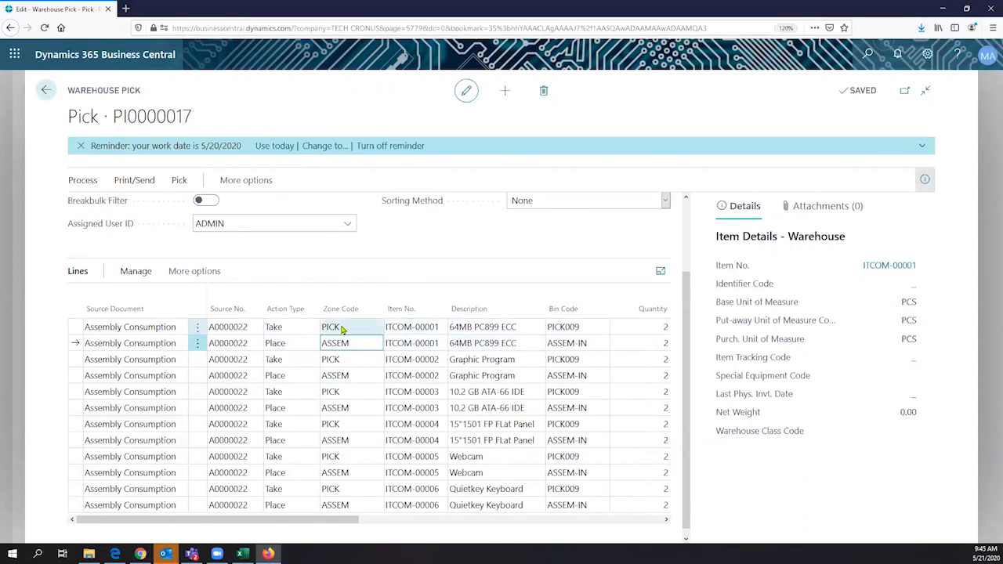
click(409, 327)
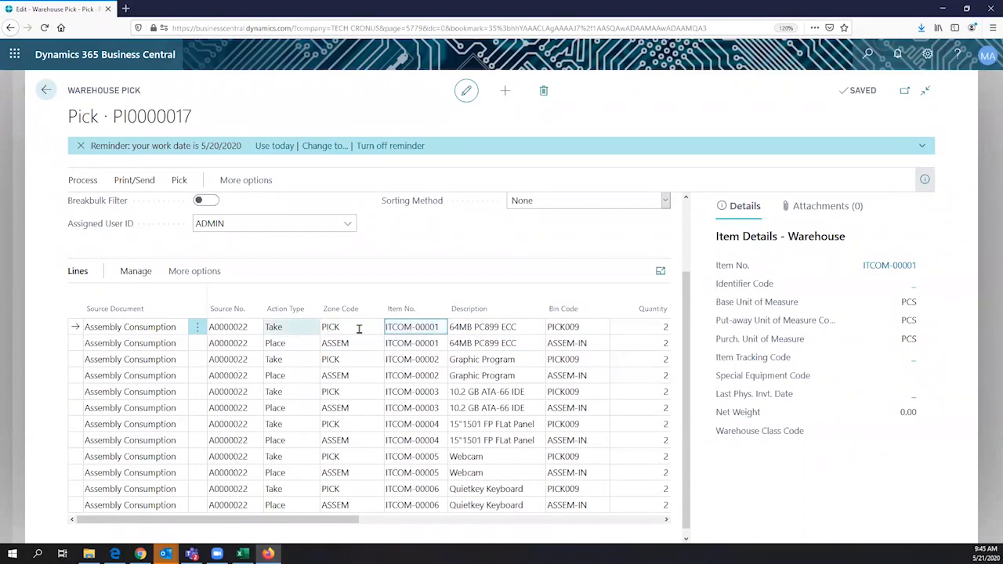
click(576, 328)
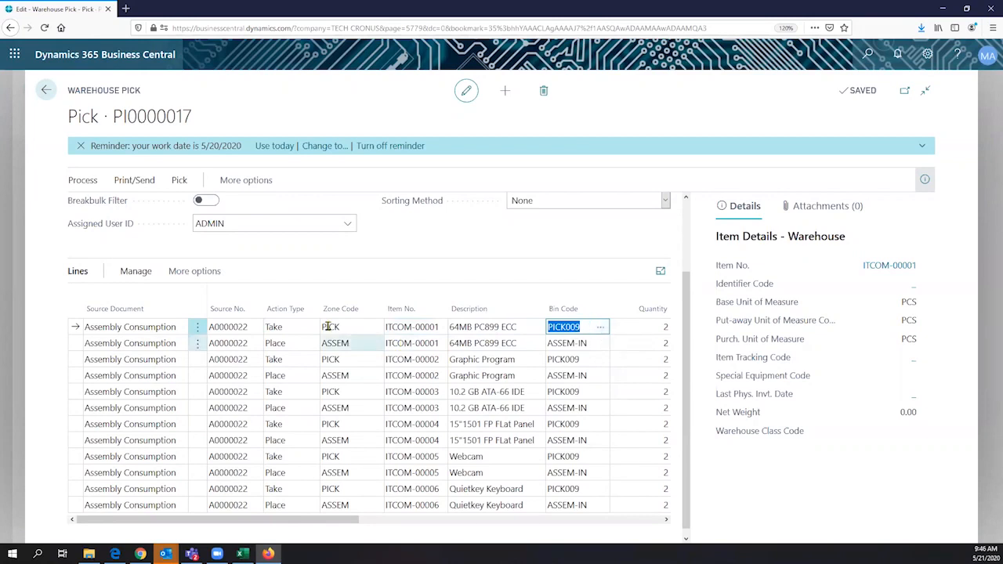
click(278, 344)
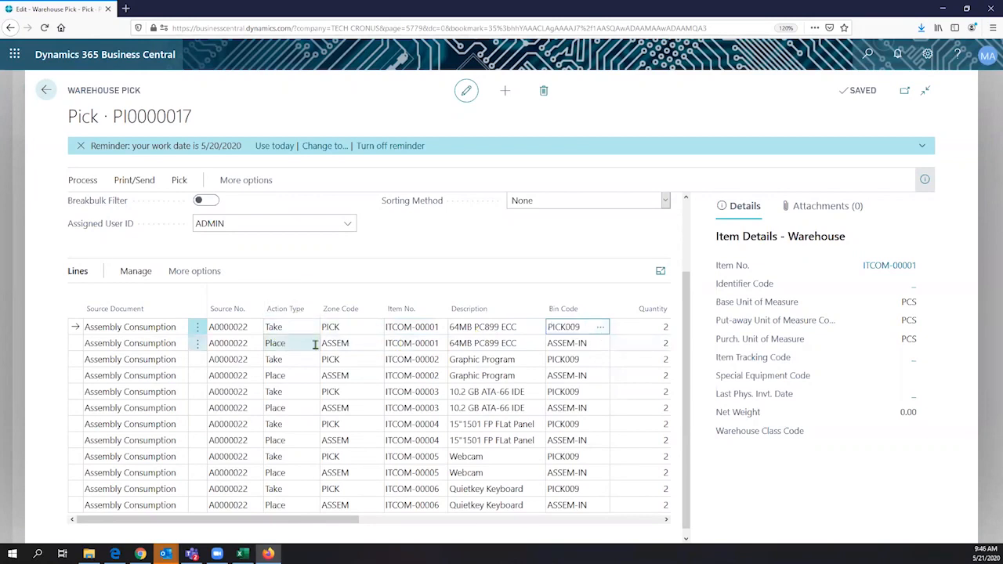
click(339, 345)
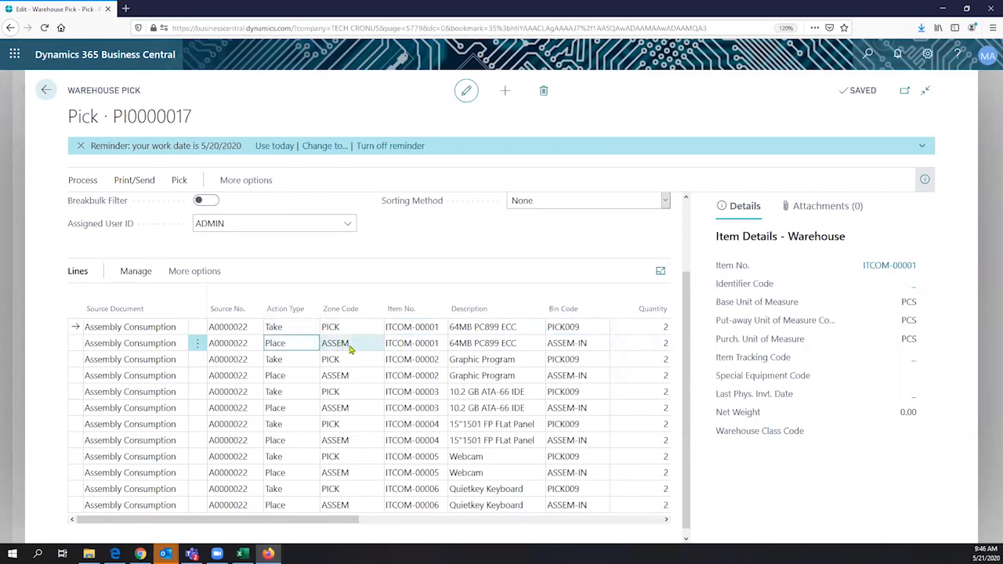
click(569, 345)
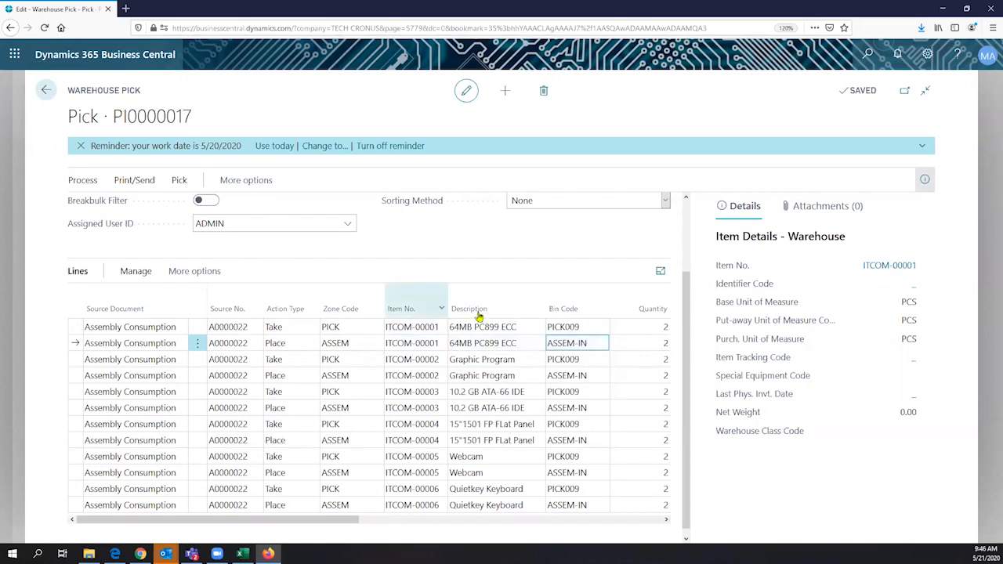
- Find Register Pick among the pick's actions, register PI0000017 with Yes, and return to the home page
click(80, 181)
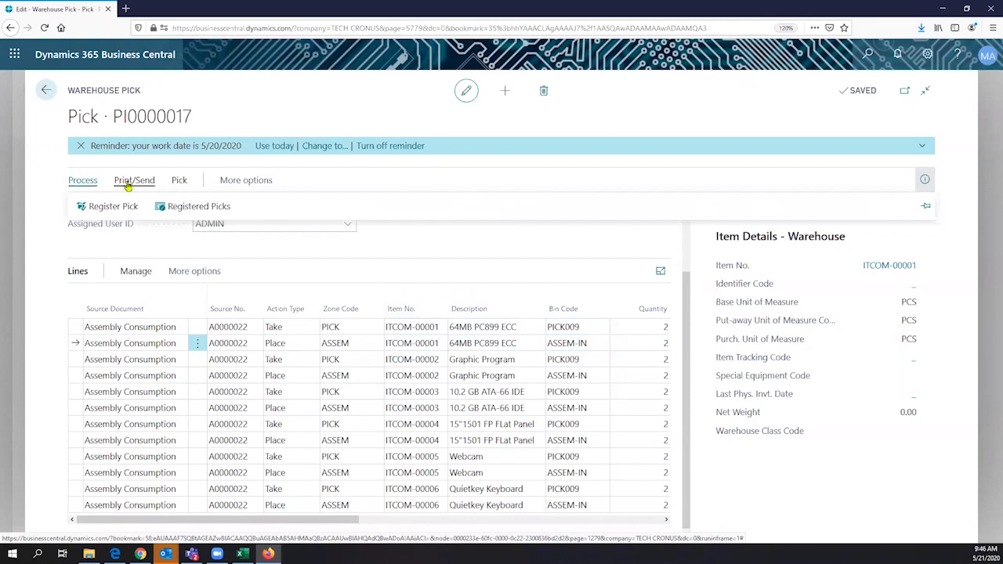
click(179, 181)
click(138, 181)
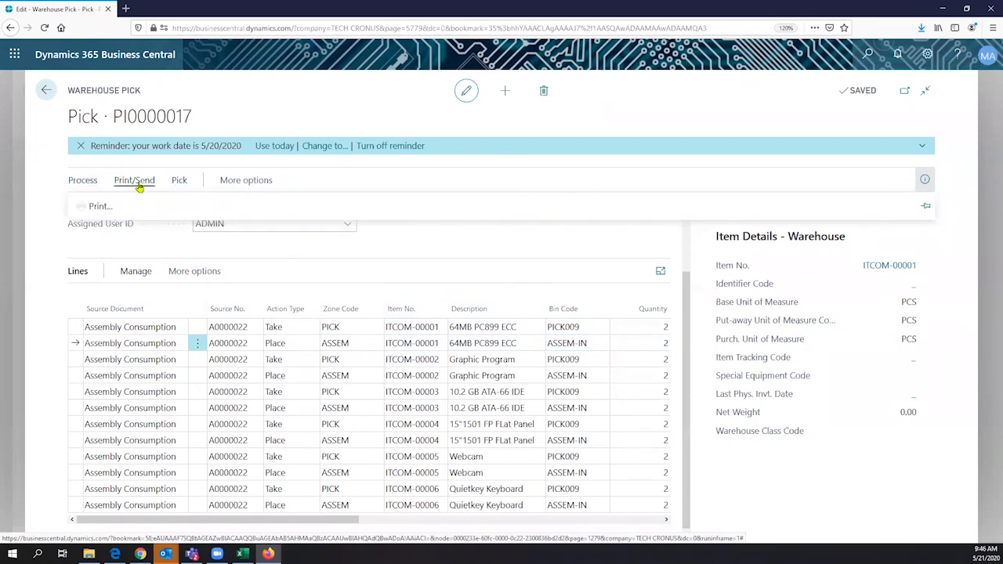
click(239, 182)
click(231, 183)
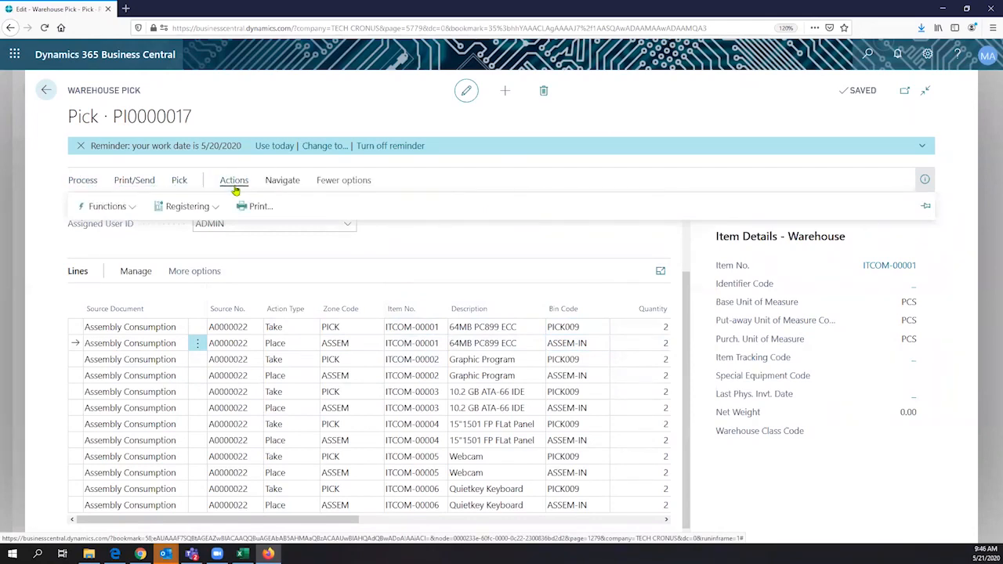
click(78, 182)
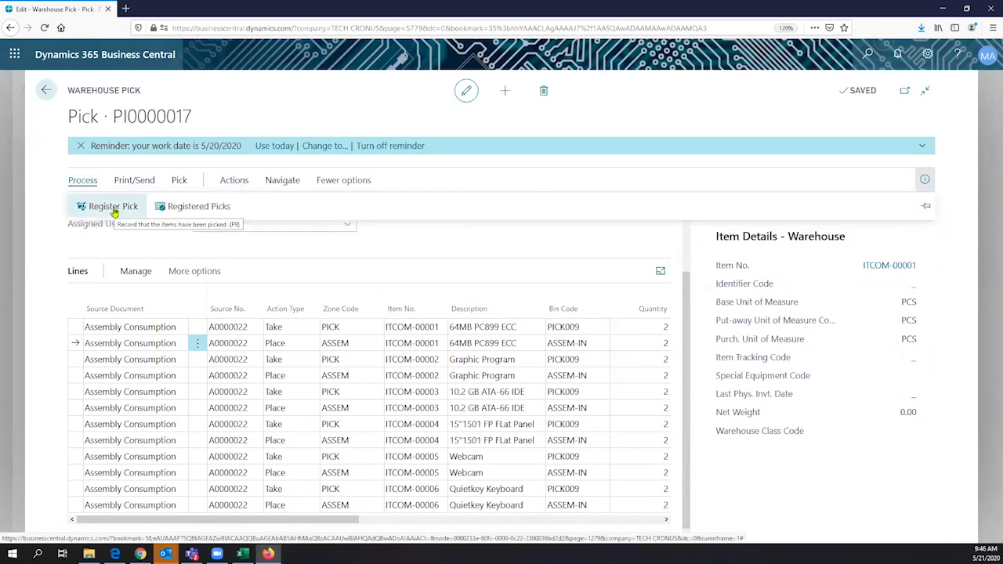
click(112, 208)
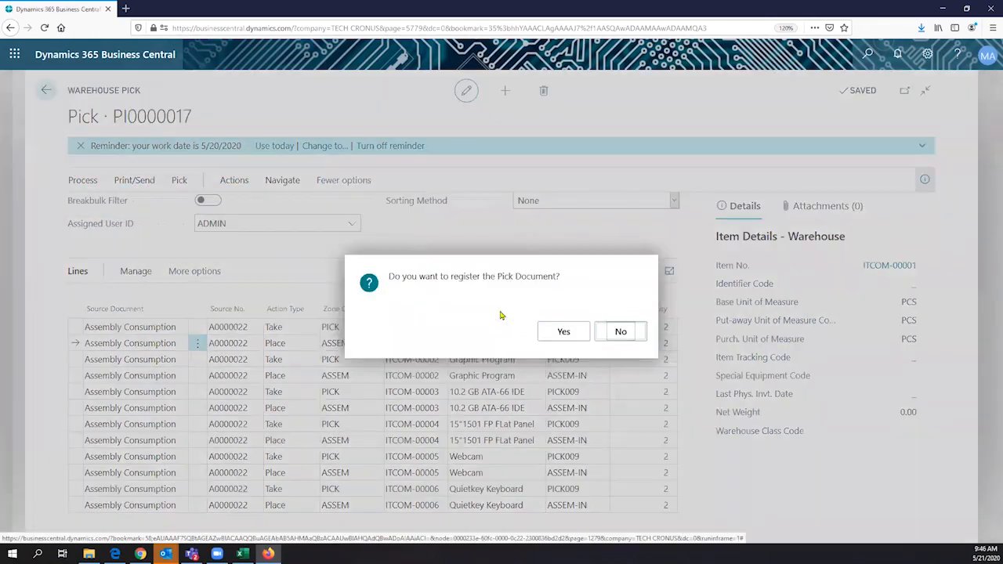
click(565, 330)
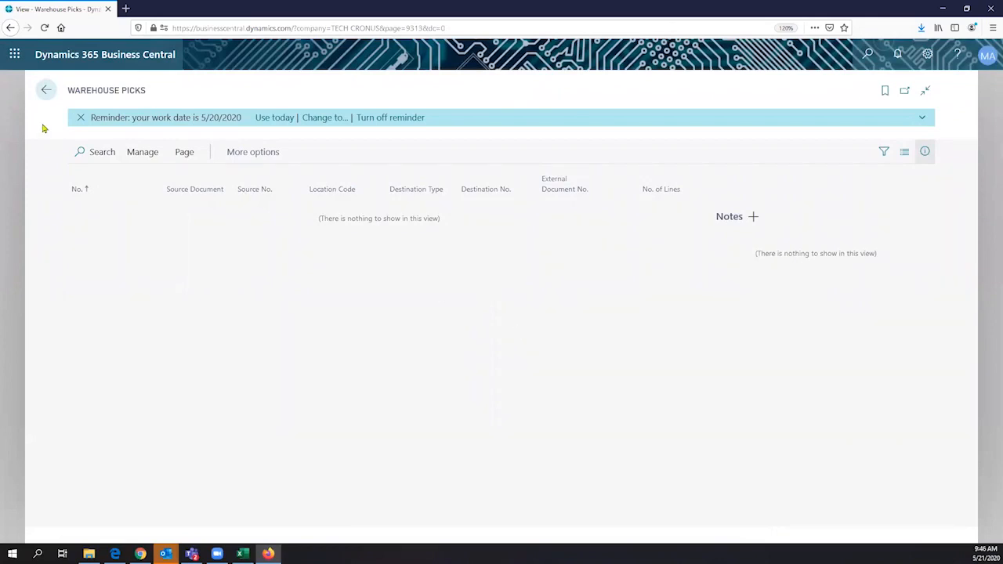
click(45, 90)
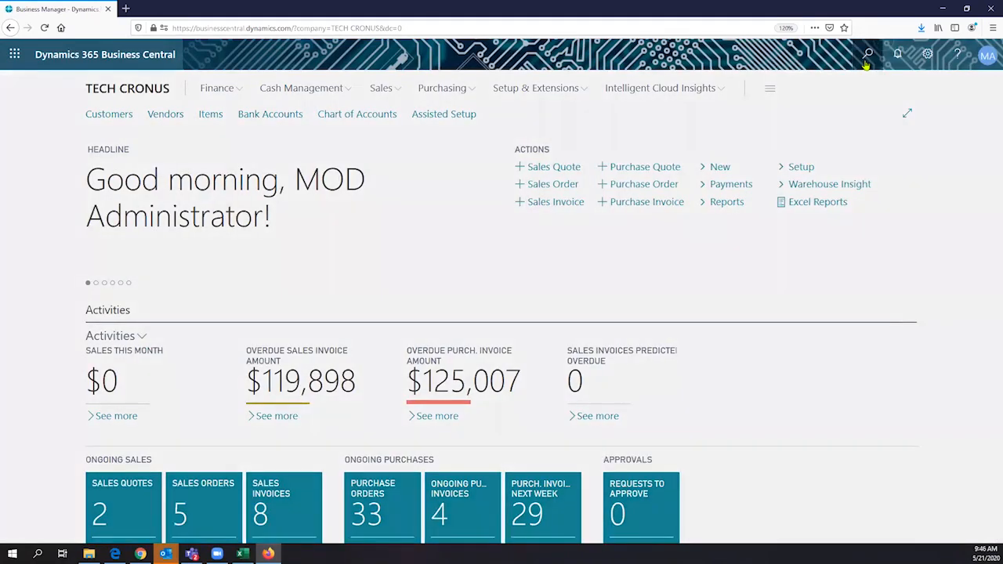
- Search Tell Me for 'assem', open the Assembly Orders list, and open order A0000022
click(866, 63)
text(as)
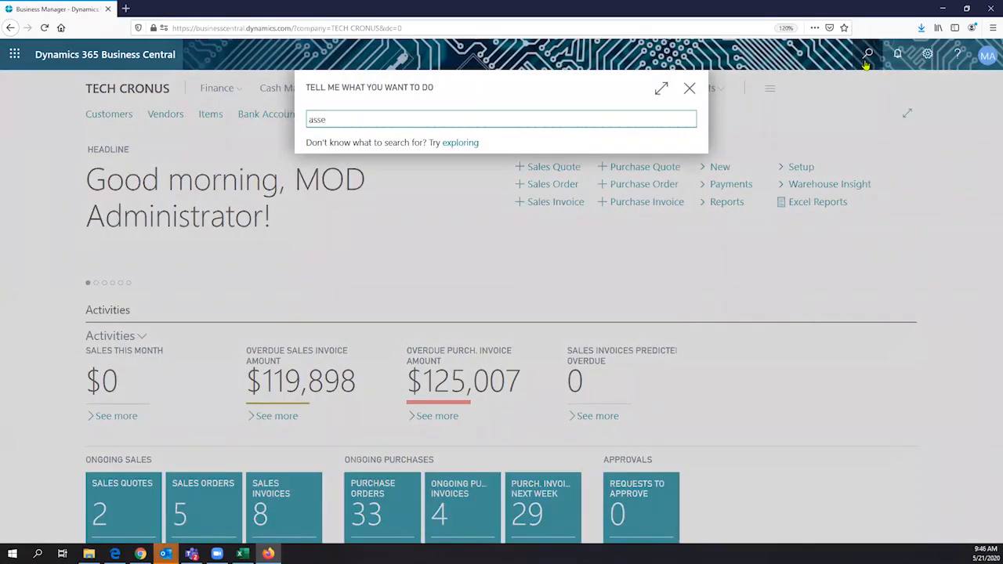
text(sem)
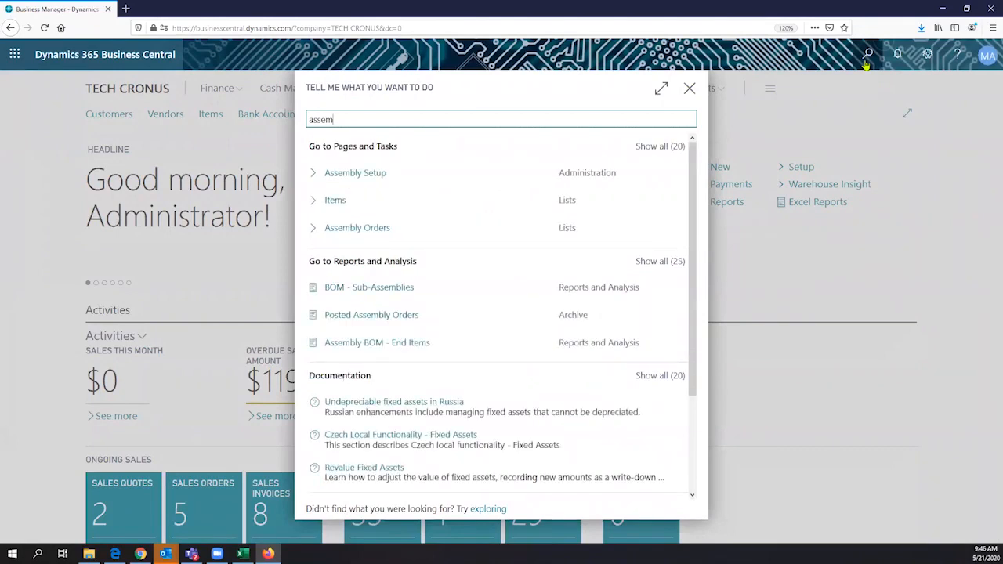
click(380, 228)
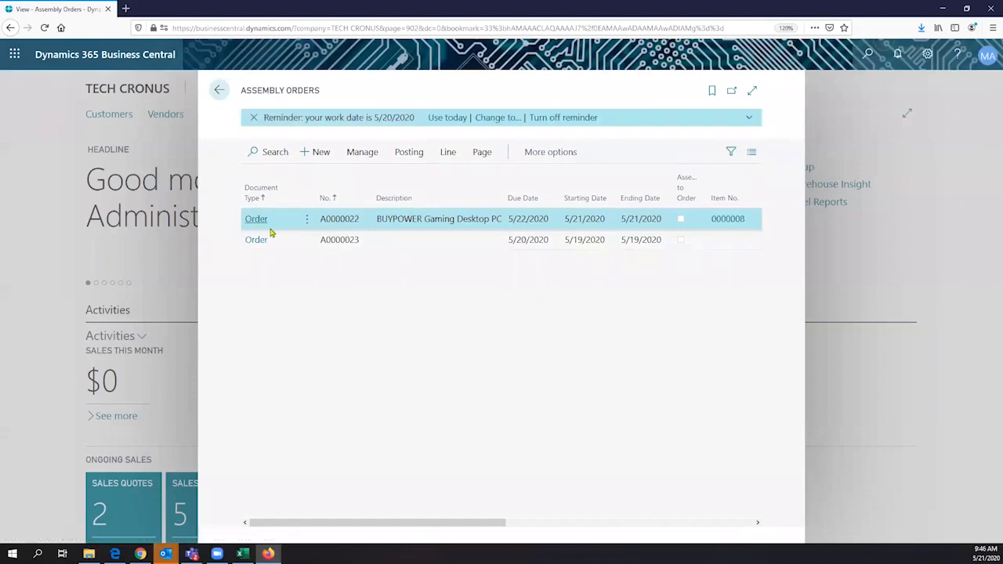
click(255, 224)
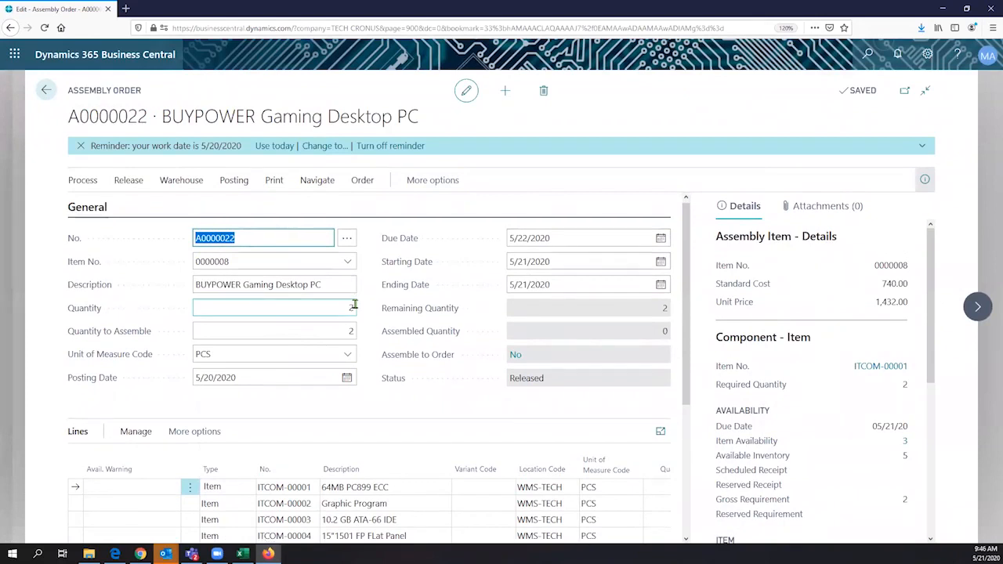
- Scroll through assembly order A0000022 to review its component lines
scroll(369, 307, down, 1)
scroll(385, 298, down, 1)
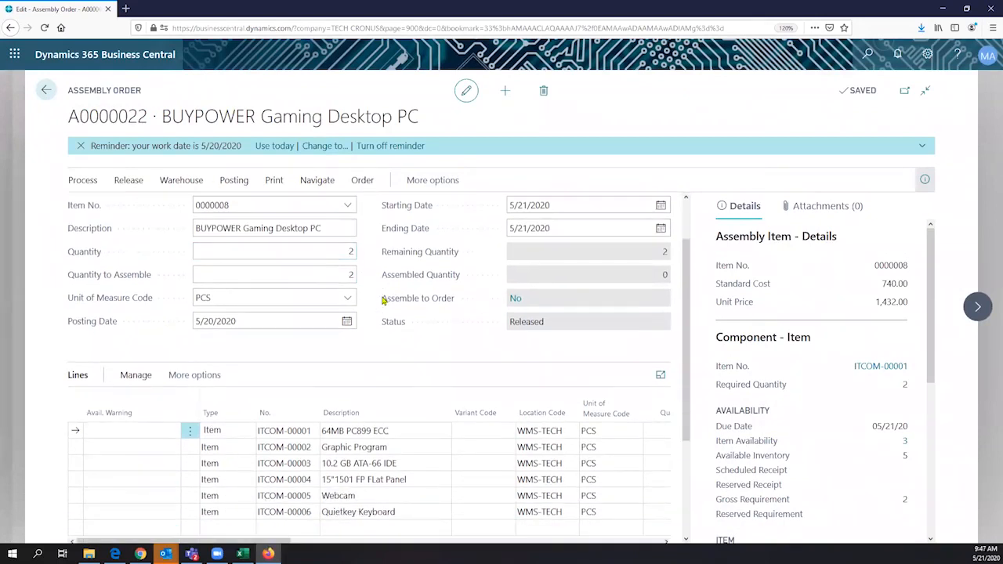
mouse_move(398, 309)
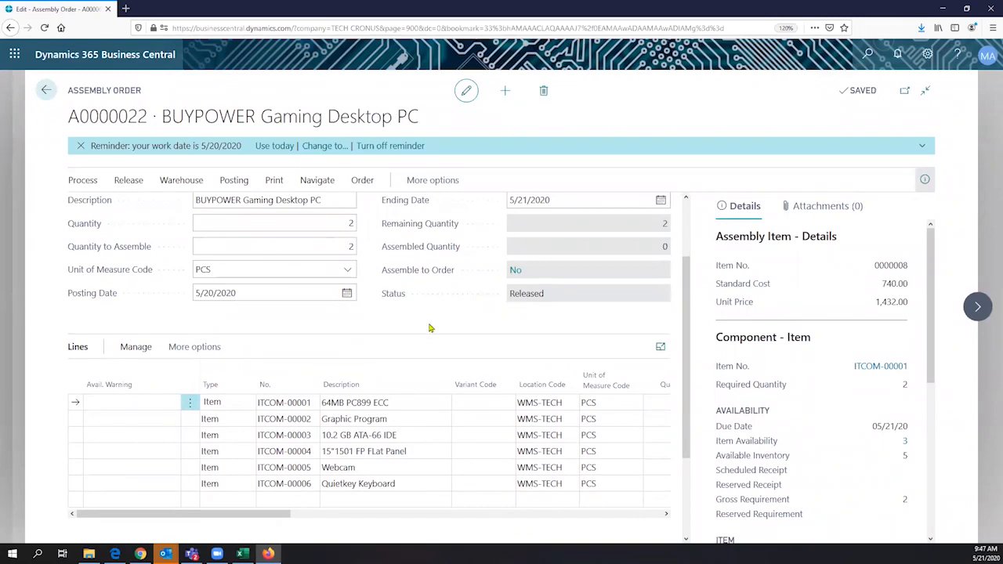
scroll(268, 357, up, 2)
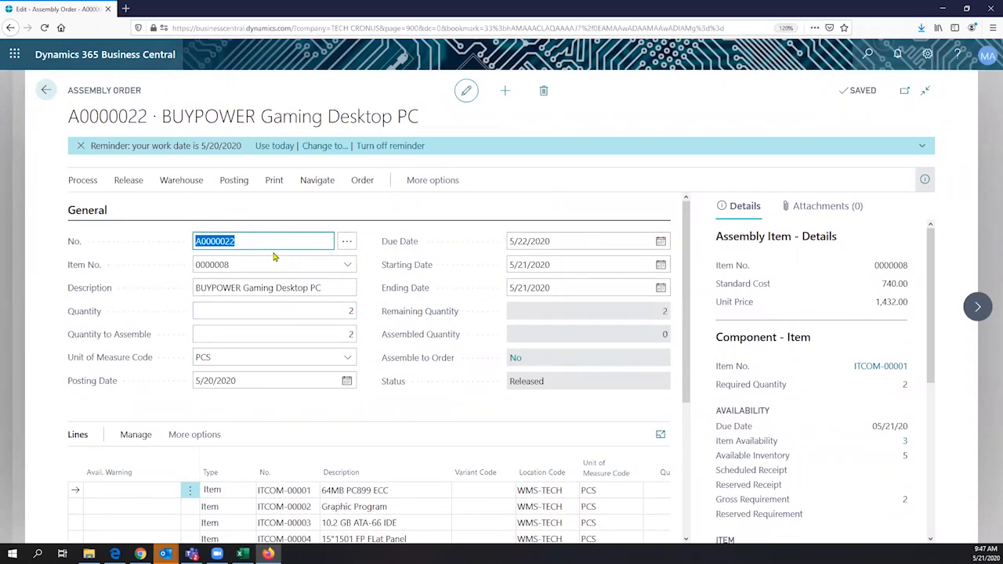
- Run Show Availability, expand the insufficient-inventory warning details, and dismiss it with No
click(83, 182)
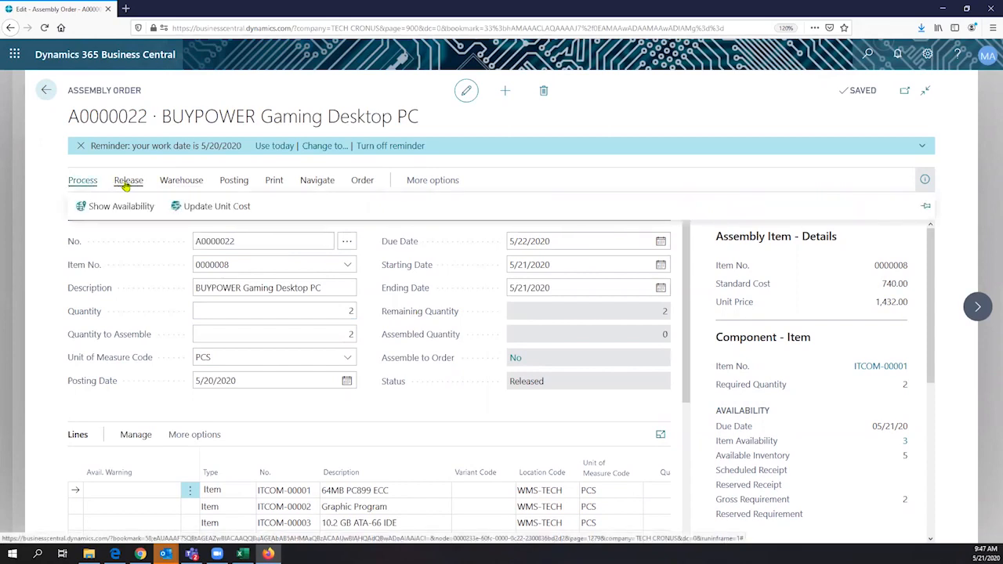
click(123, 209)
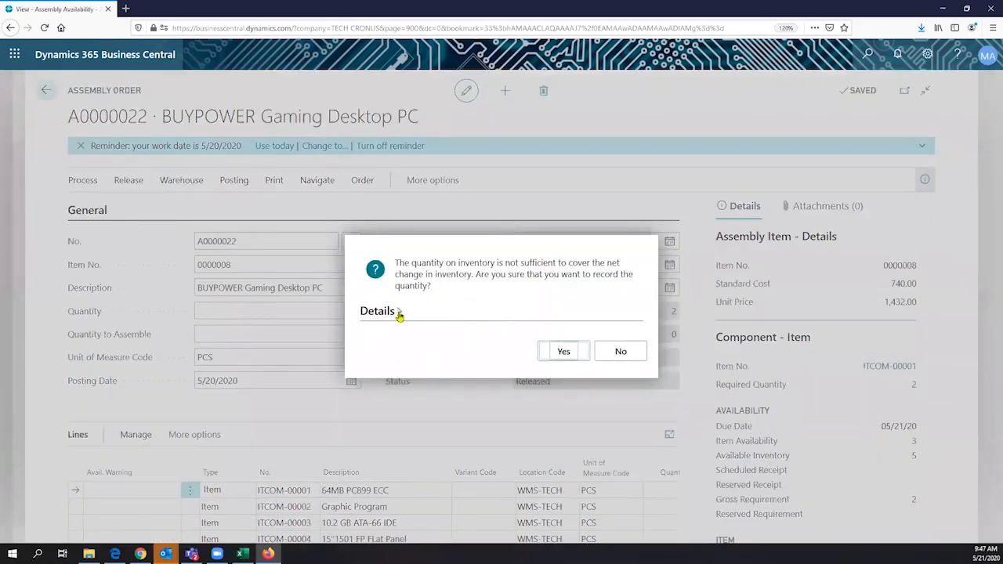
click(400, 313)
scroll(584, 283, down, 4)
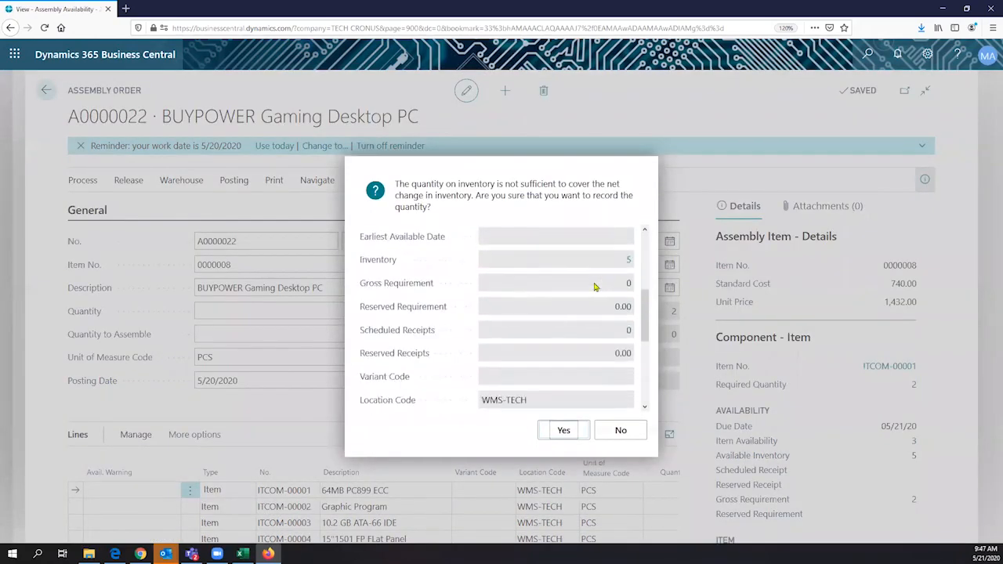
click(621, 431)
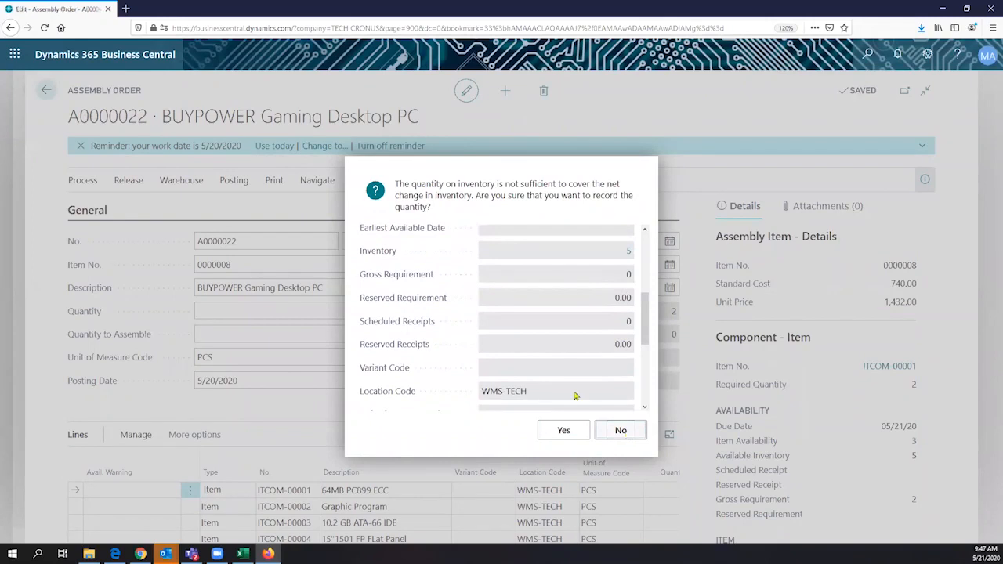
click(181, 184)
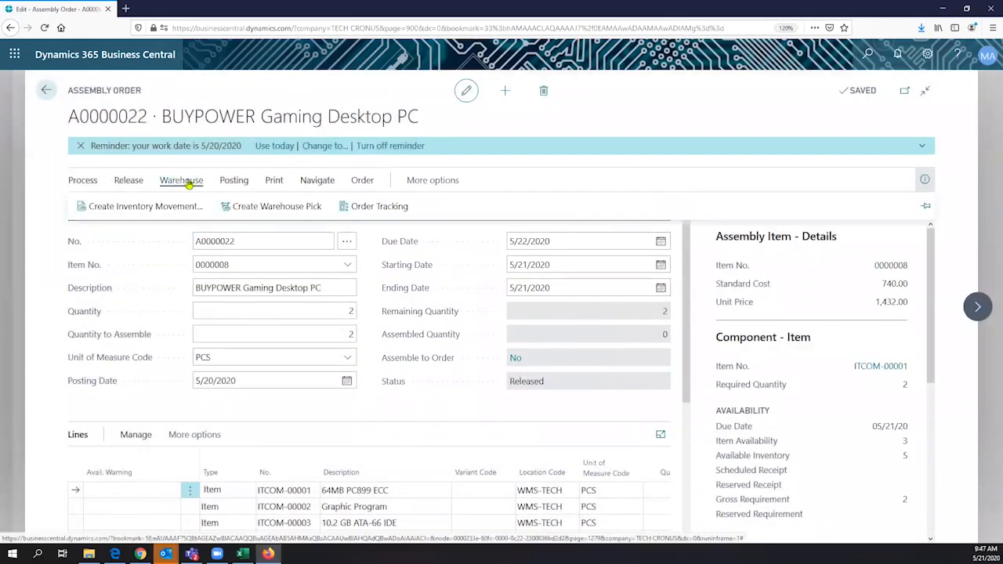
mouse_move(239, 183)
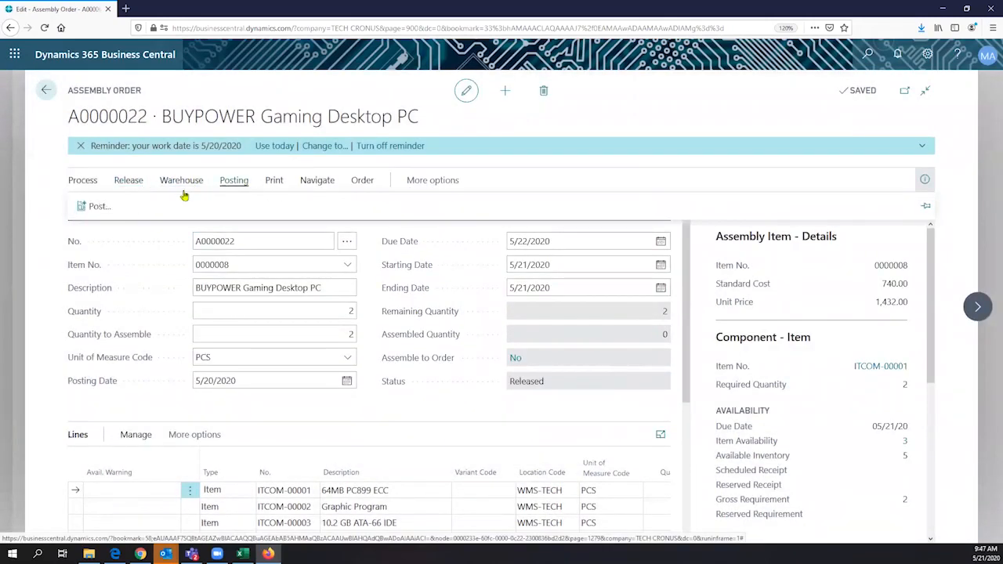
- Post assembly order A0000022 and confirm with Yes
click(104, 213)
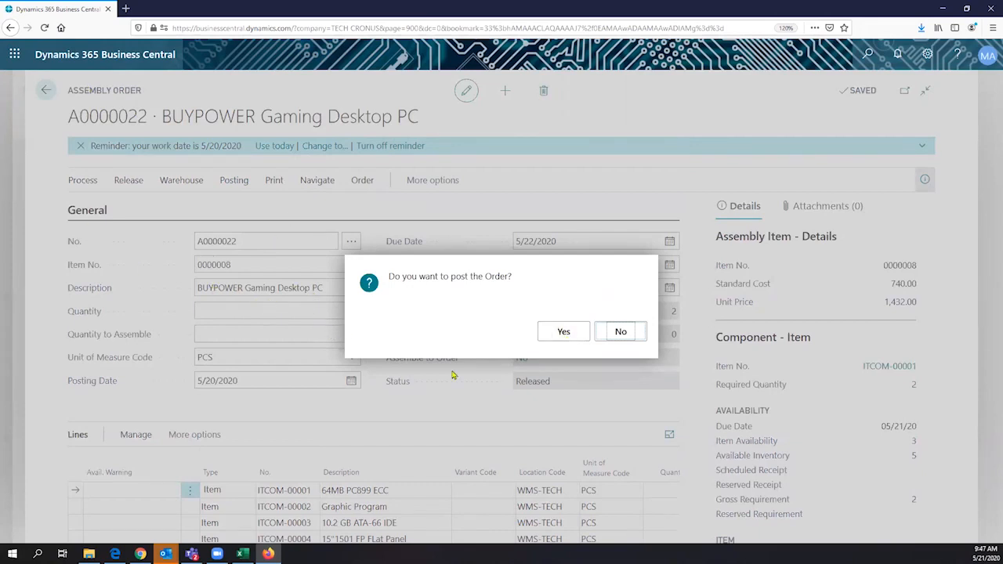
click(564, 333)
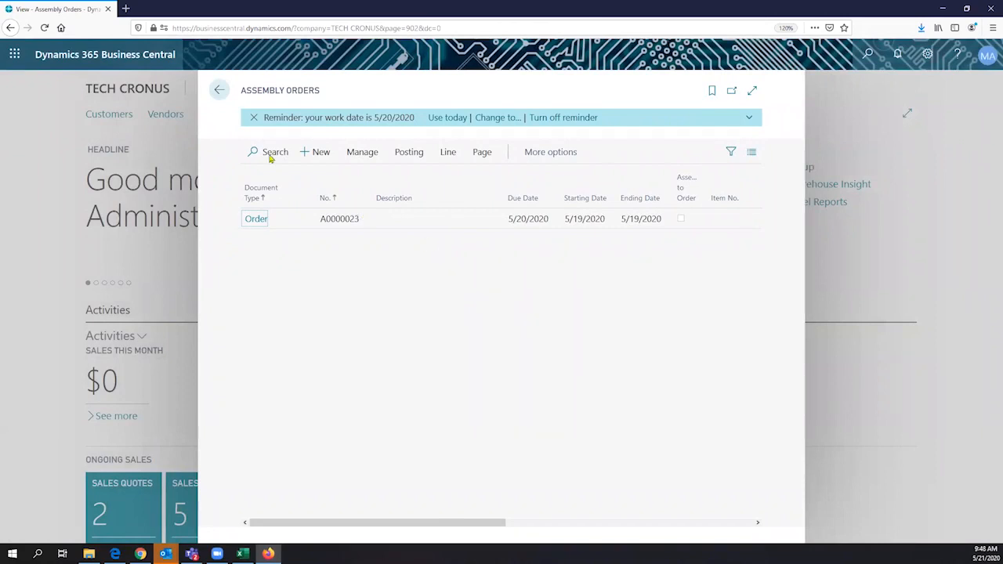
- Search Tell Me for 'items', open the Items list, and scroll to the BUYPOWER Gaming Desktop PC
click(217, 91)
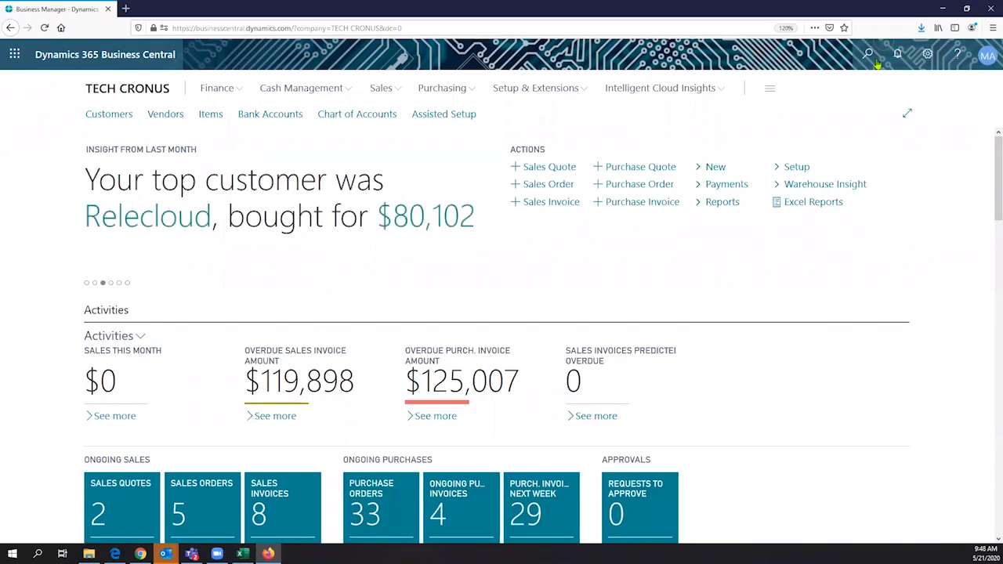
key(alt+q)
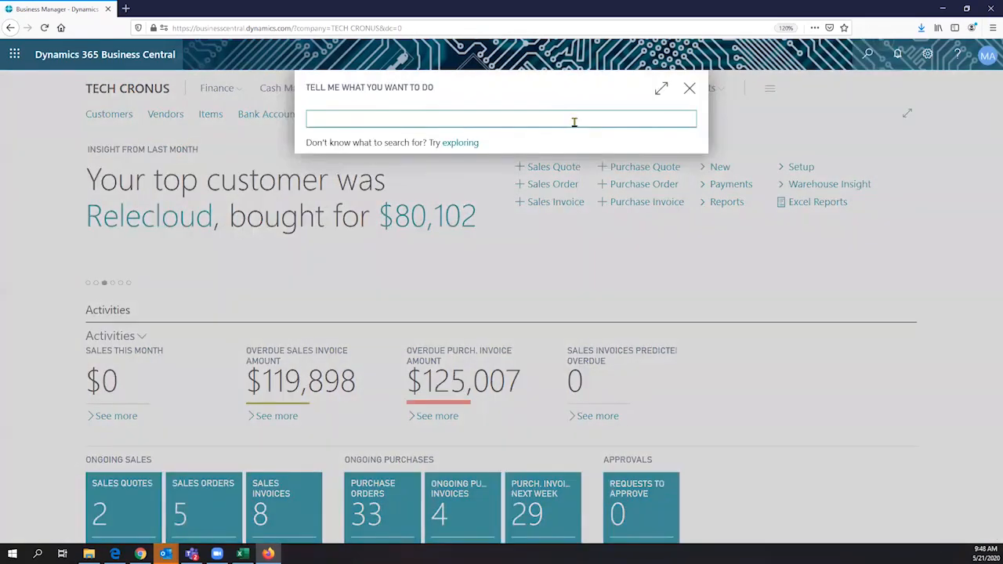
text(items)
click(333, 305)
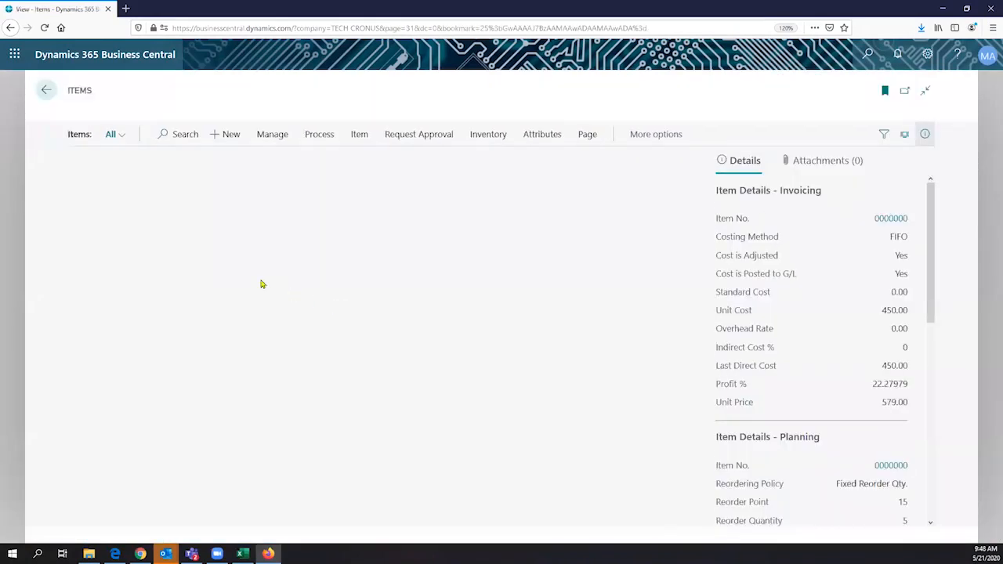
scroll(265, 266, down, 3)
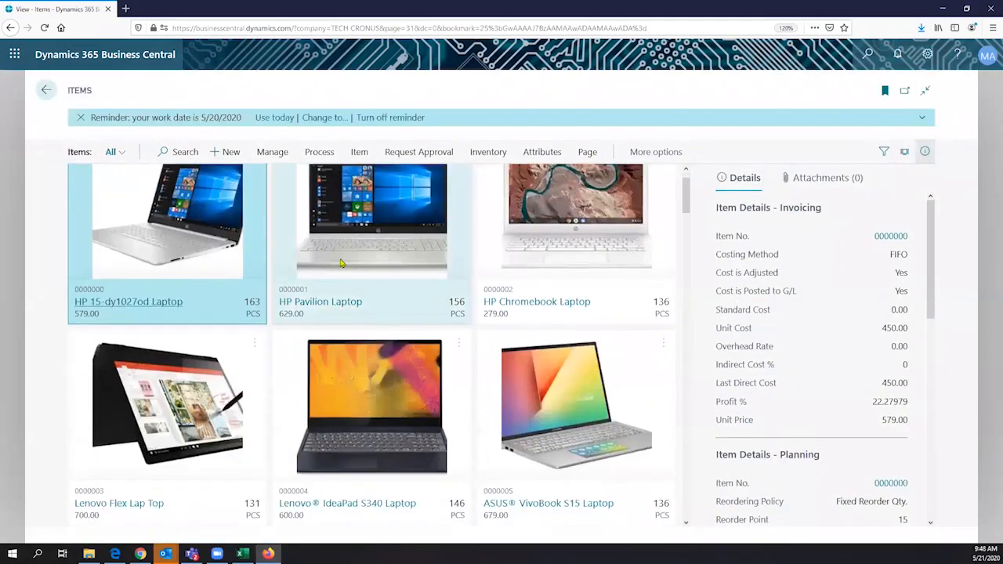
scroll(341, 263, down, 1)
scroll(341, 263, down, 1)
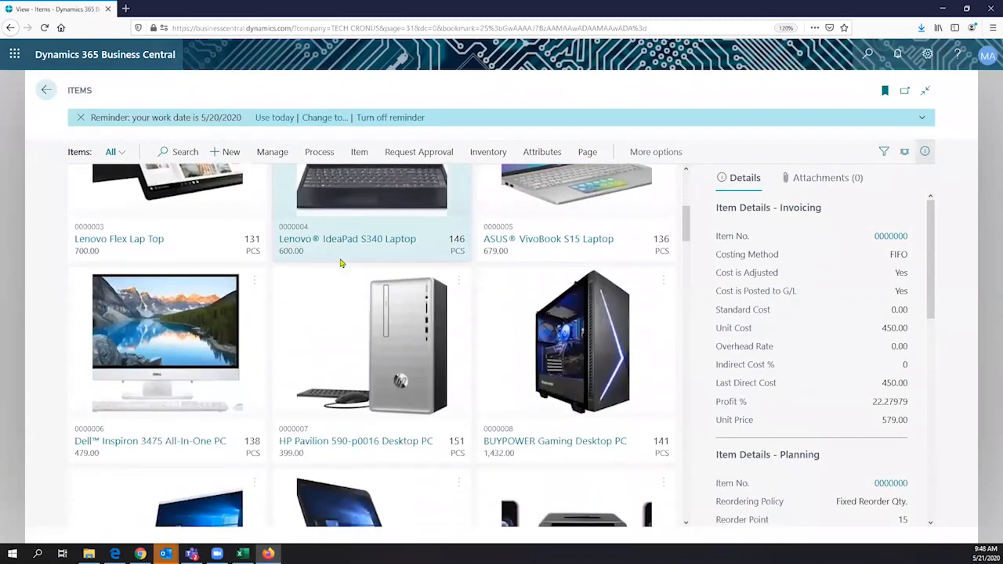
scroll(341, 263, down, 1)
- Open the BUYPOWER Gaming Desktop PC item card and drill into its quantity on hand of 141
click(503, 354)
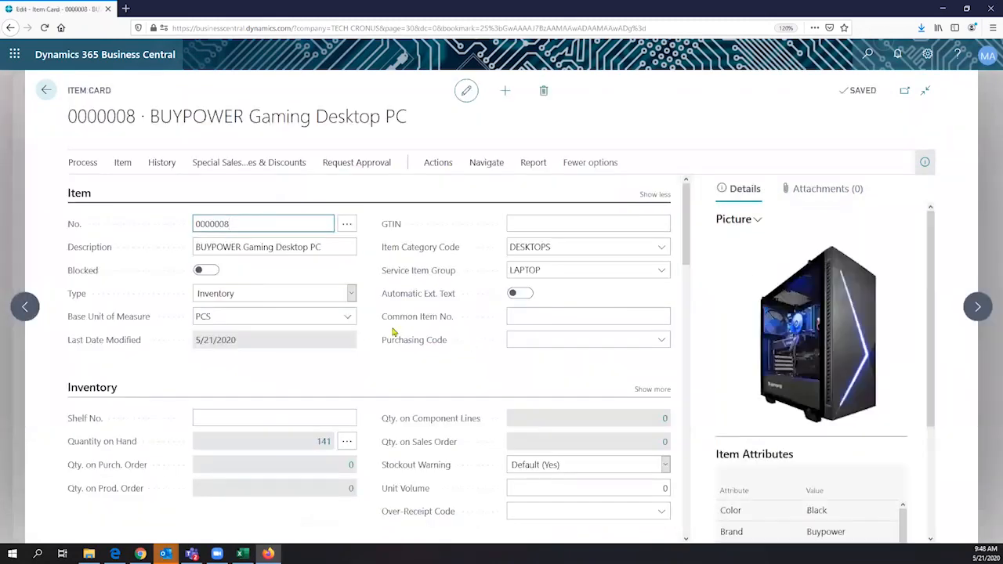
scroll(306, 331, down, 1)
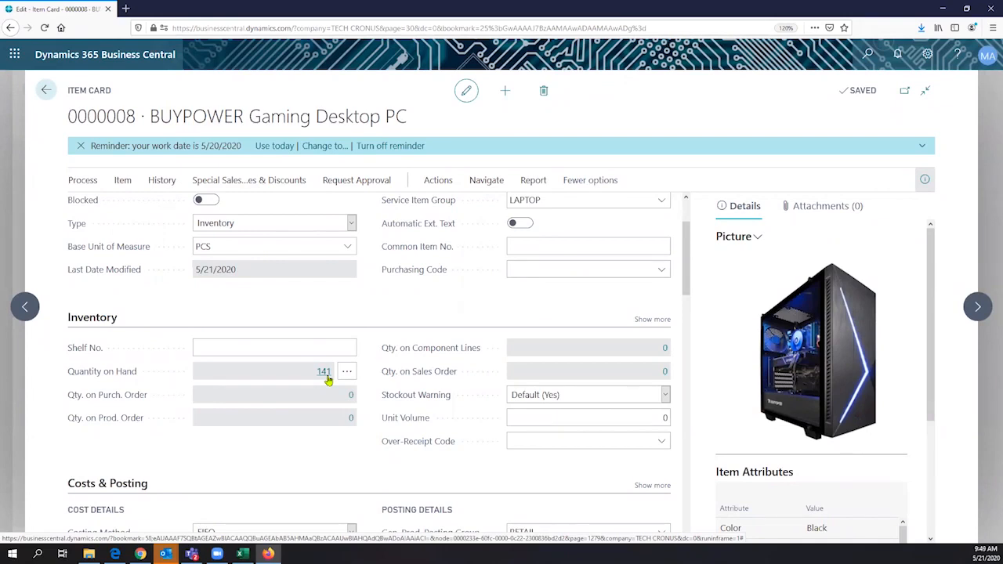
click(326, 376)
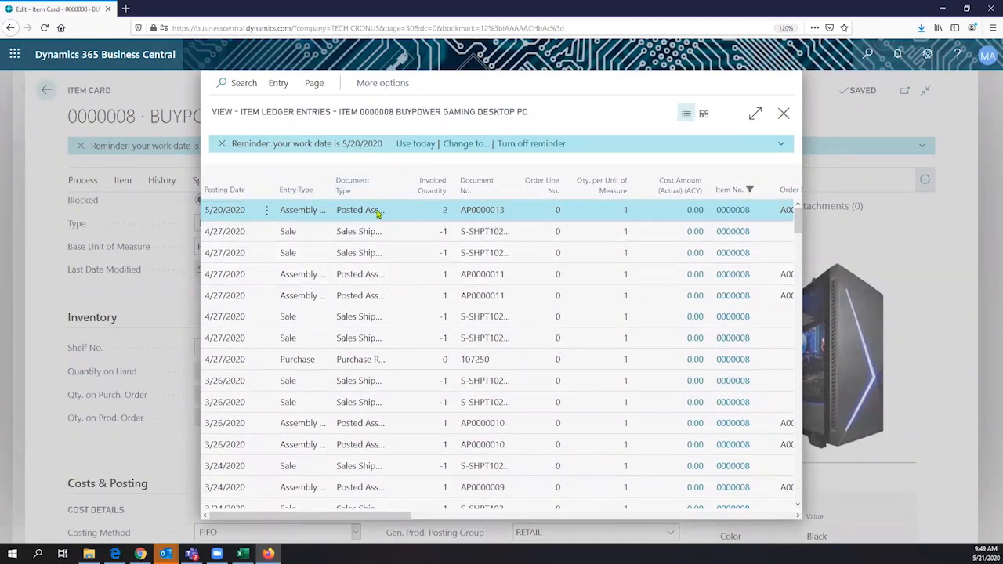
- Widen Entry Type, review the Sale, Purchase and Assembly Output entries, then close Item Ledger Entries
drag(332, 190, 382, 193)
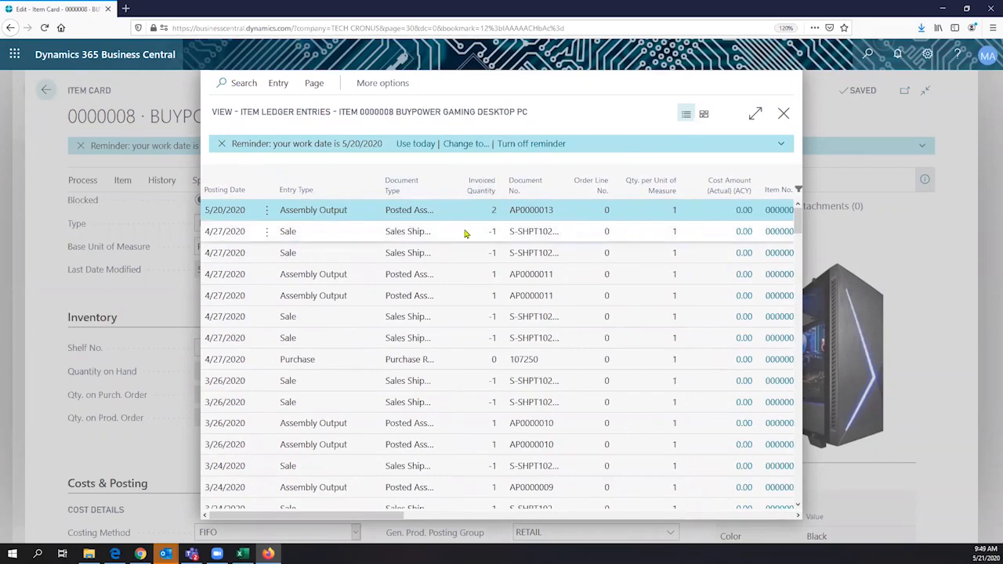
click(314, 237)
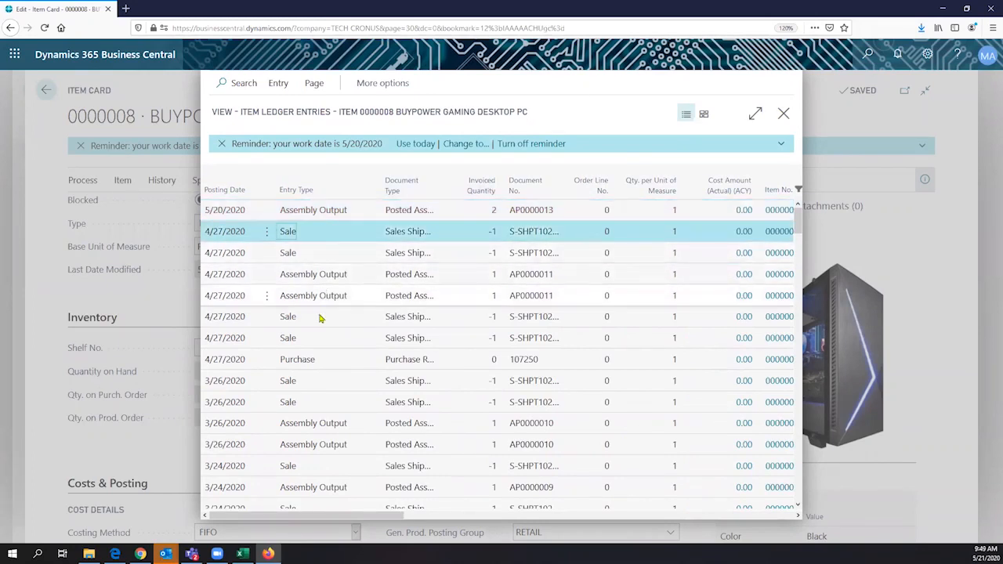
click(312, 361)
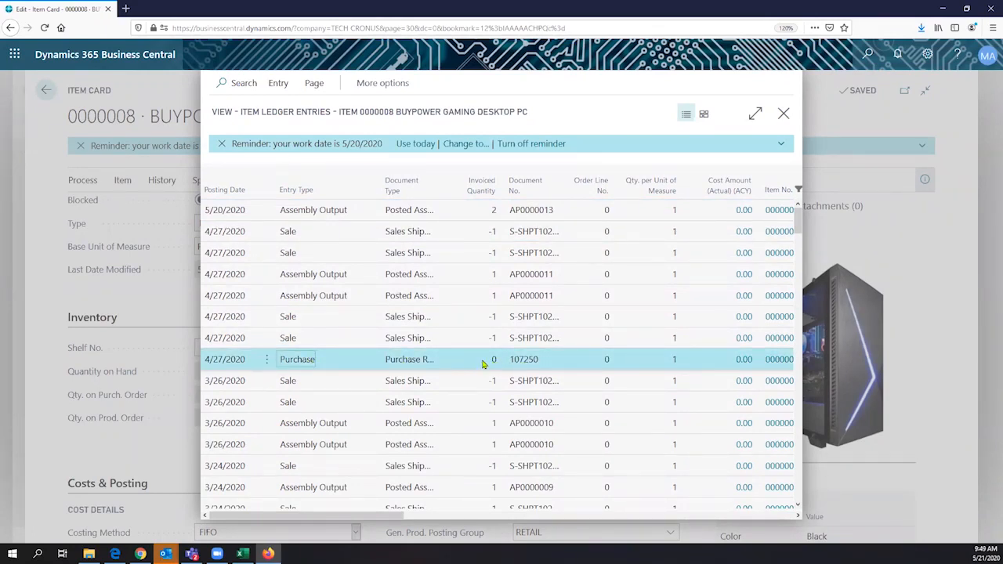
click(317, 299)
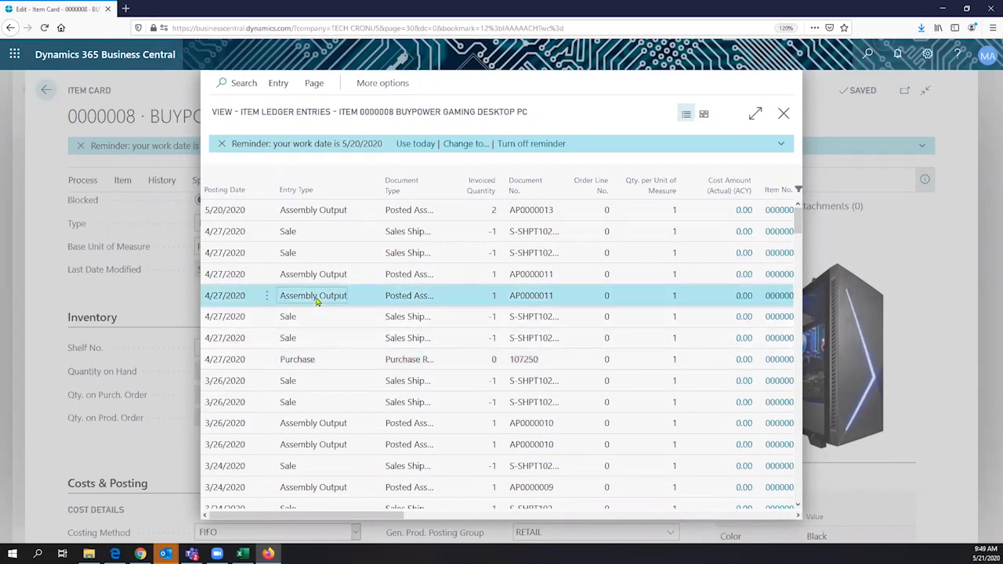
click(314, 363)
click(334, 299)
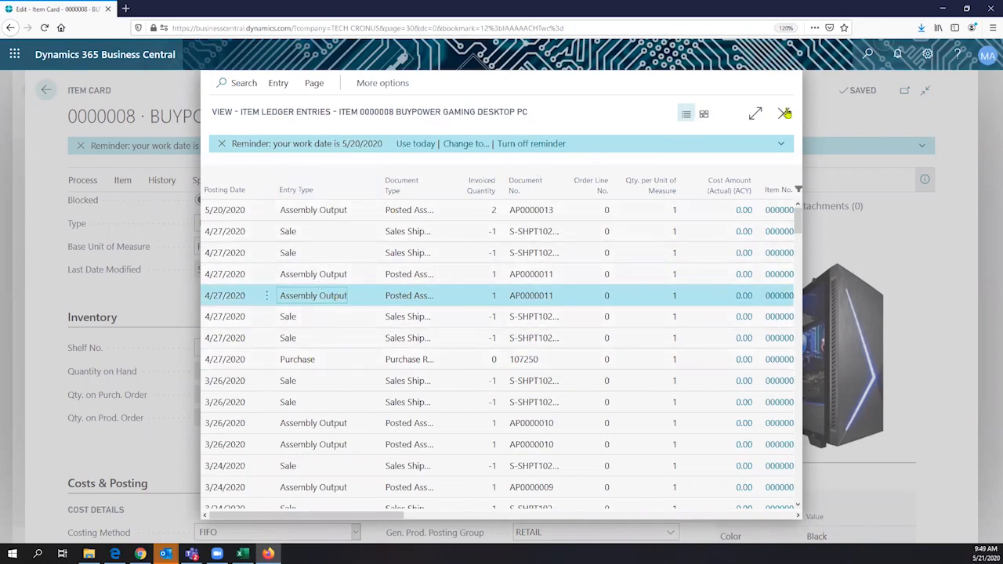
key(Escape)
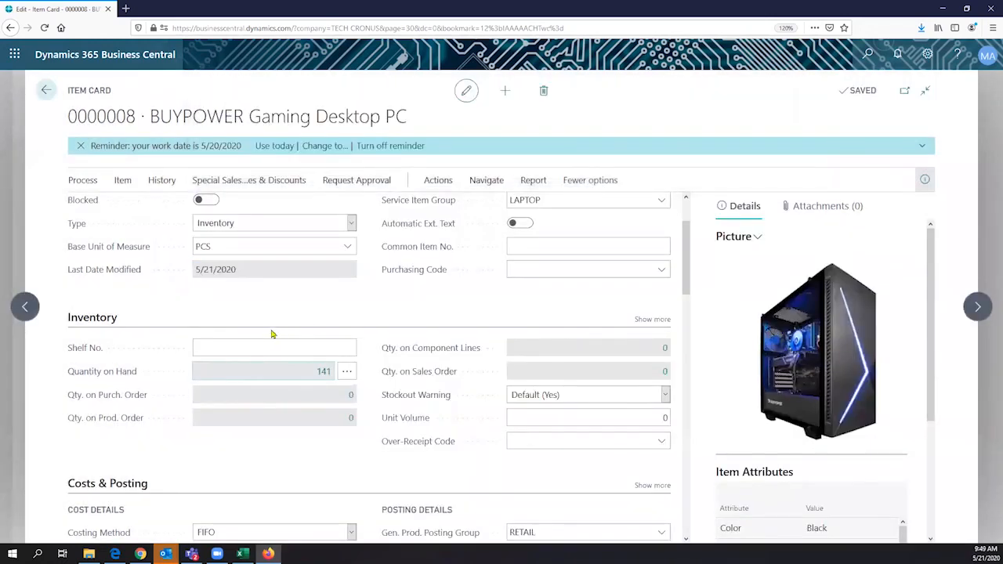
- Check item 0000008's 740.00 standard cost, then drill into the 983.546 unit cost breakdown
scroll(272, 334, down, 2)
scroll(273, 335, down, 5)
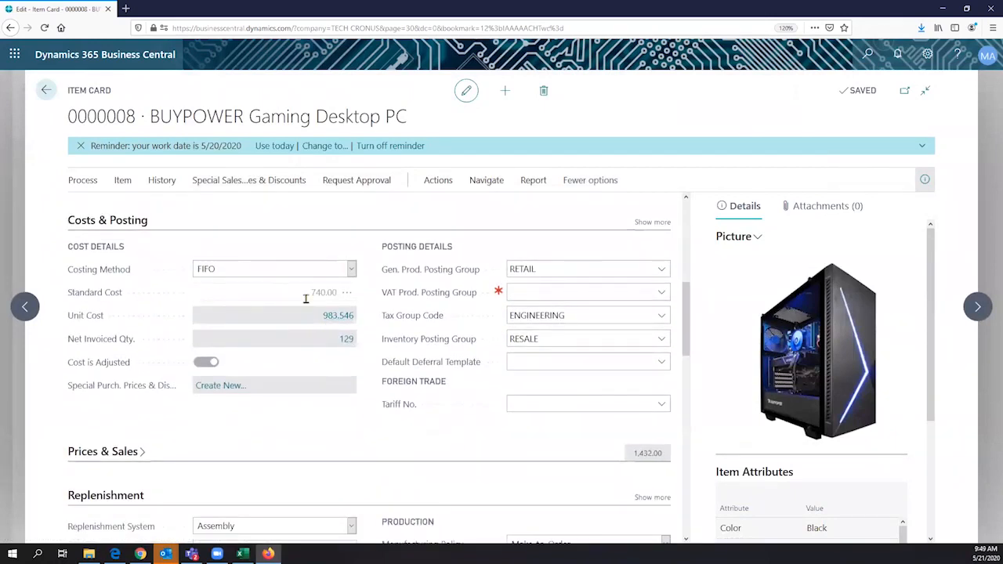
click(329, 297)
click(340, 320)
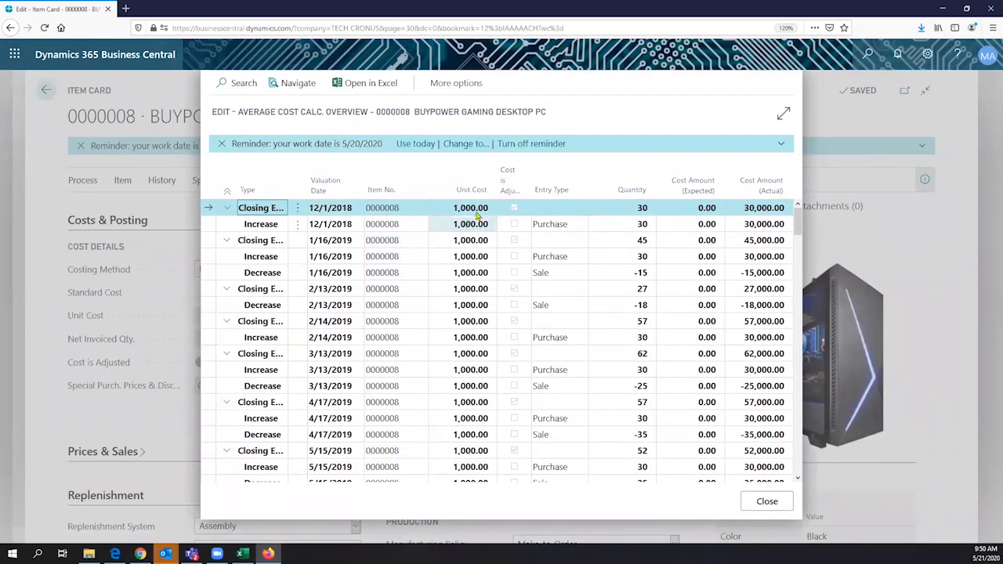
- Widen the Type column and review the 12/1/2018 and 1/16/2019 purchase increase entries
click(461, 256)
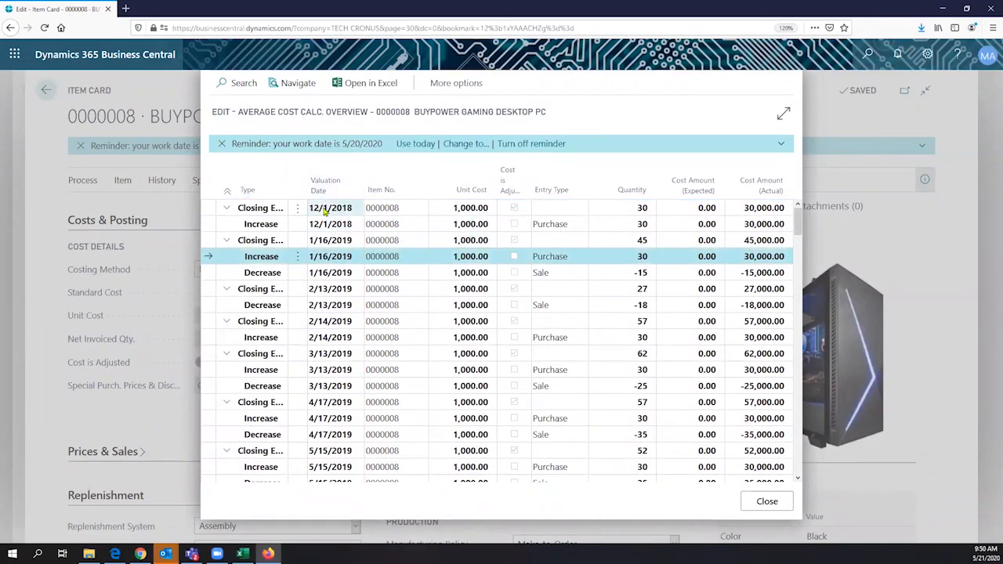
double_click(307, 235)
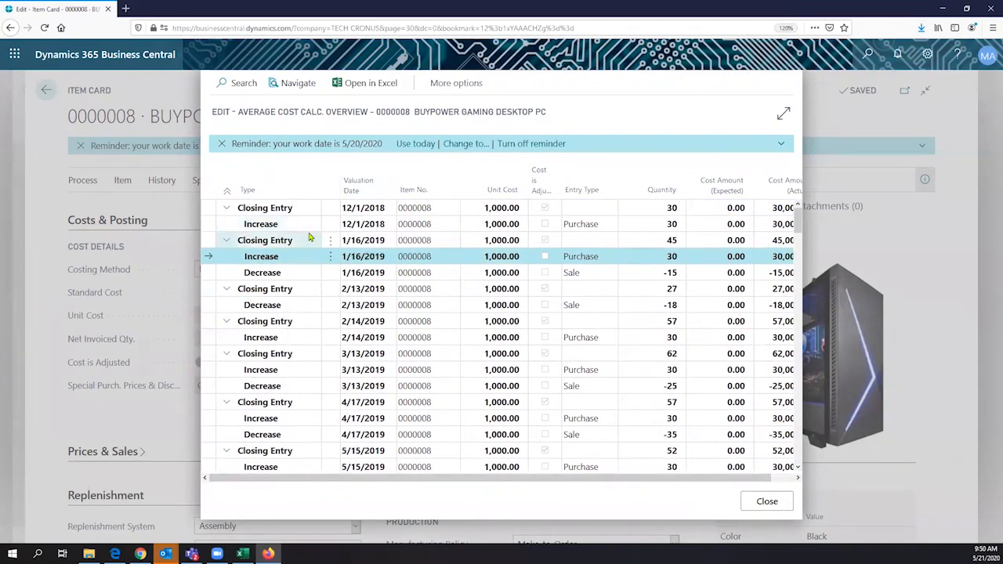
click(292, 229)
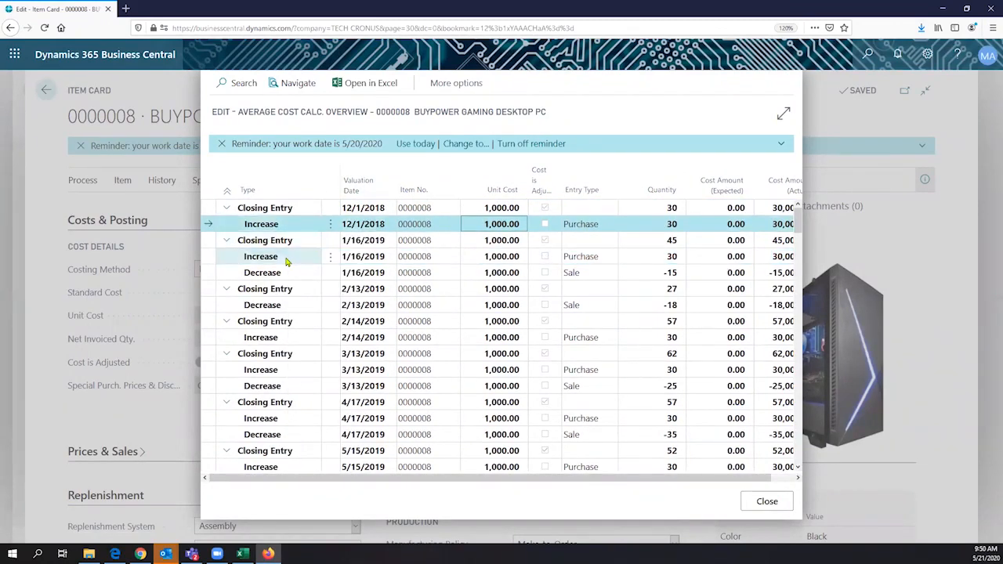
click(287, 260)
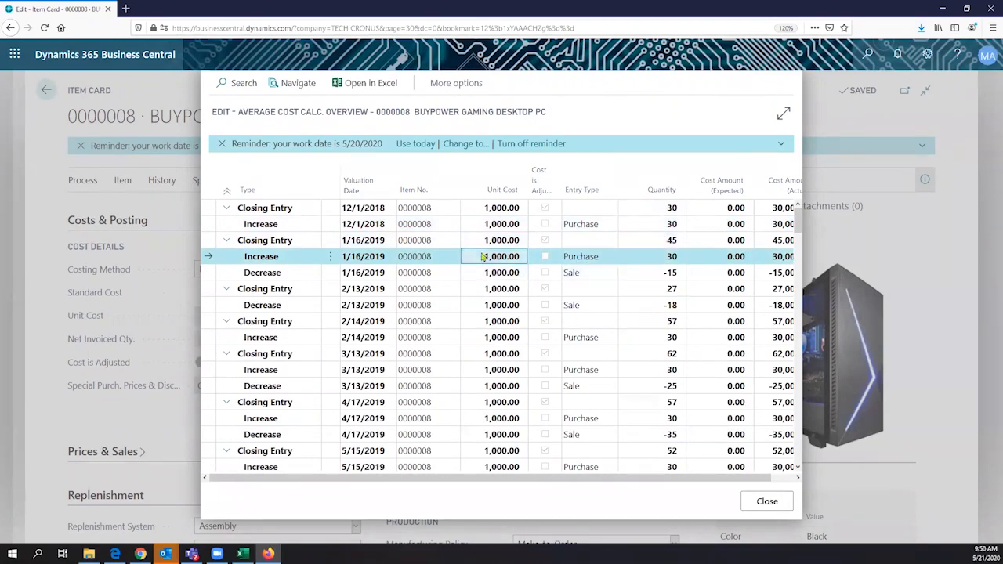
scroll(484, 256, down, 3)
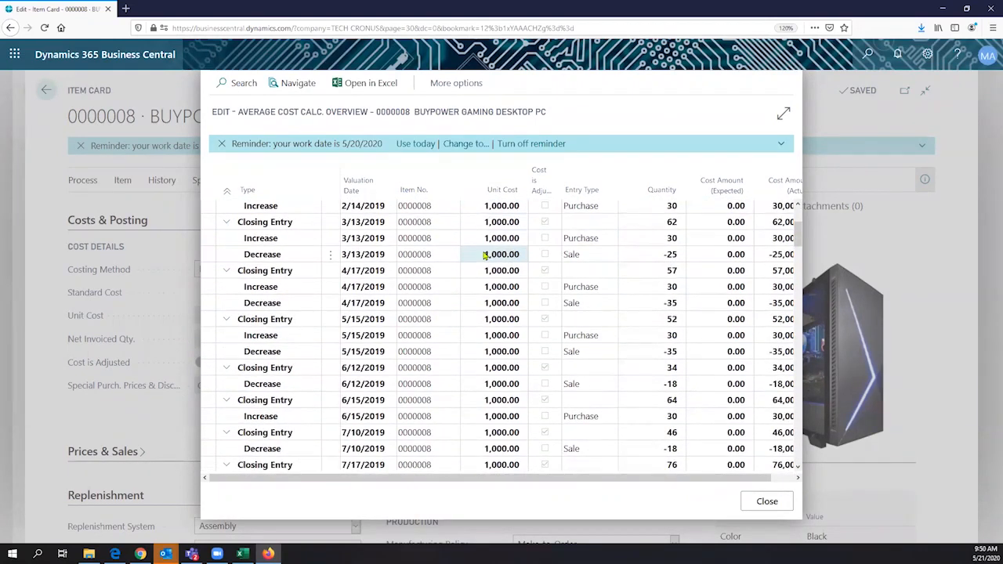
scroll(484, 256, down, 15)
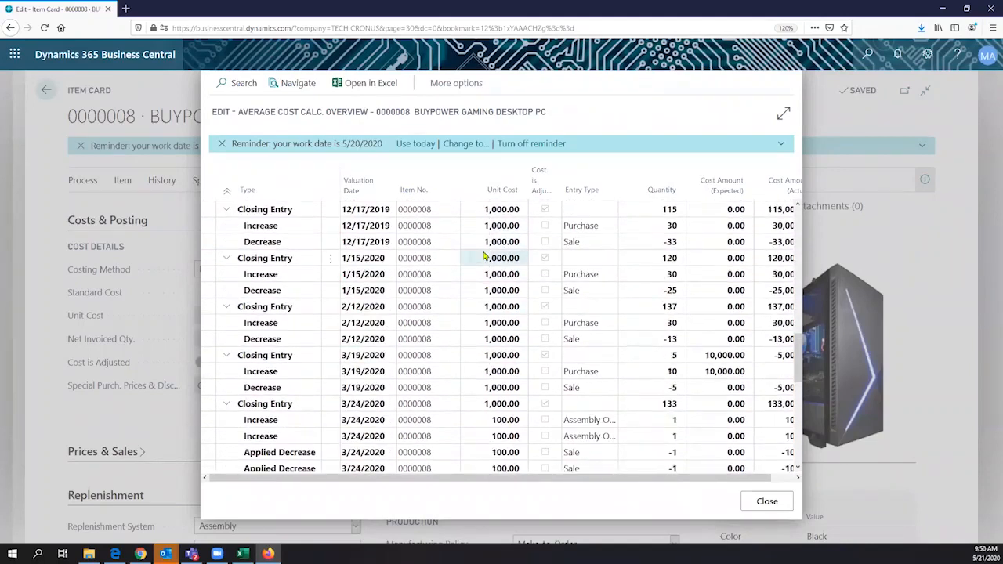
scroll(484, 256, down, 4)
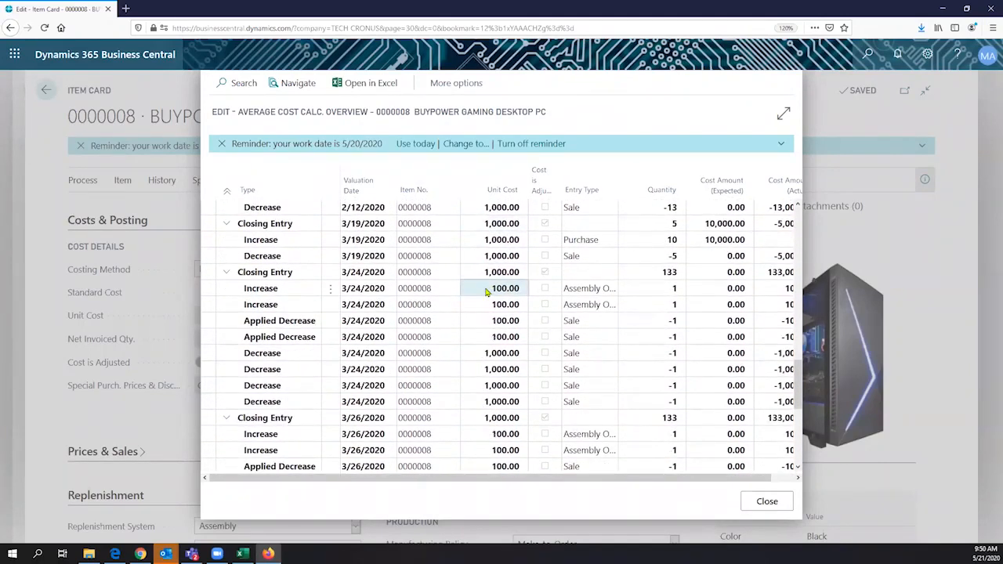
- Review the 3/24/2020 assembly output and sale entries, then close the overview and recheck the 740.00 standard cost
click(487, 291)
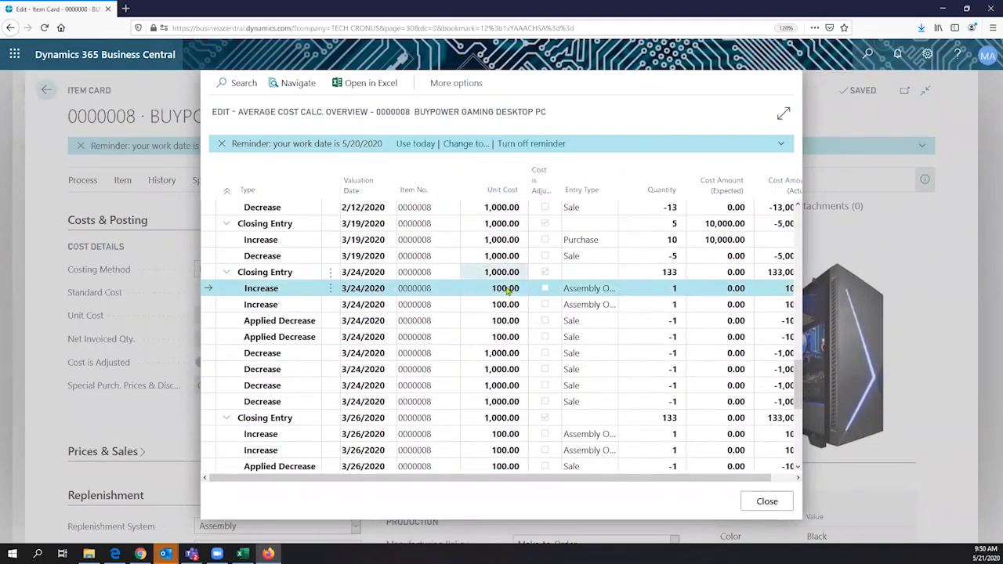
click(501, 304)
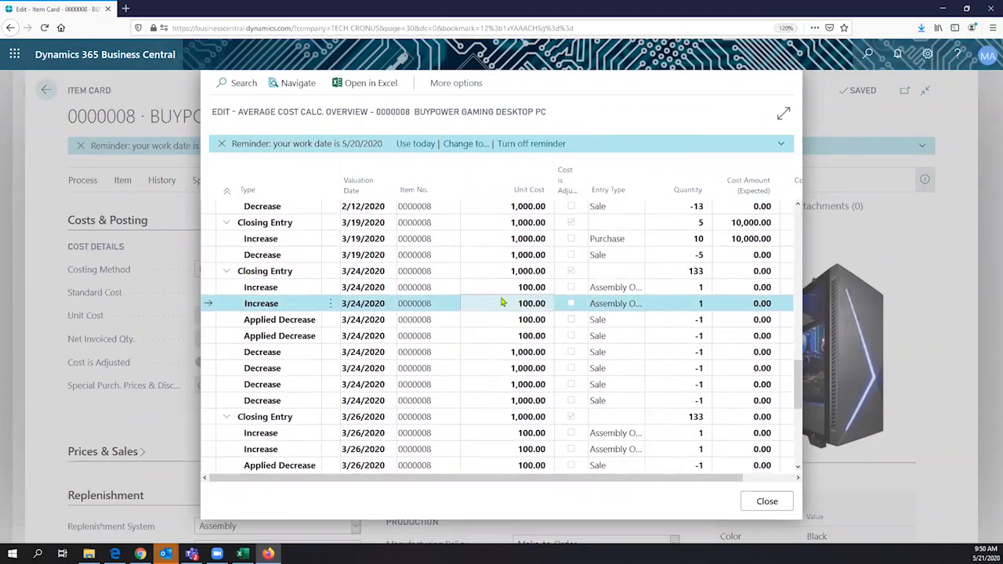
scroll(501, 303, down, 4)
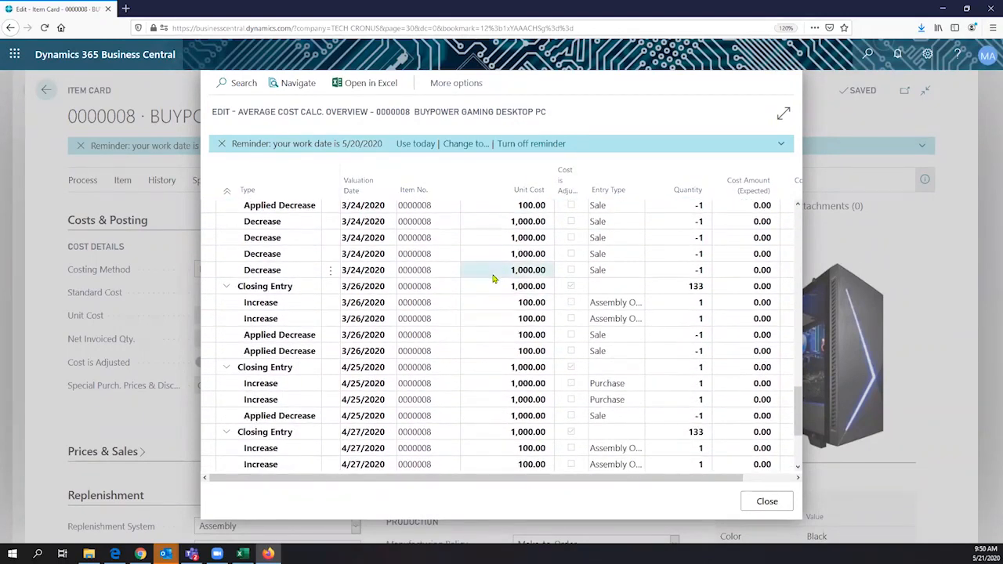
click(494, 274)
scroll(494, 276, up, 3)
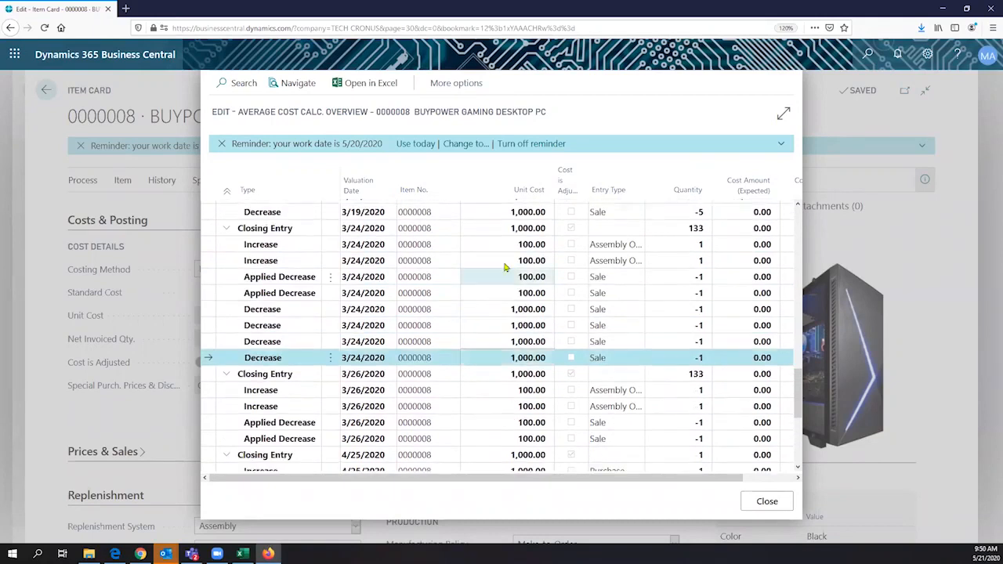
click(516, 246)
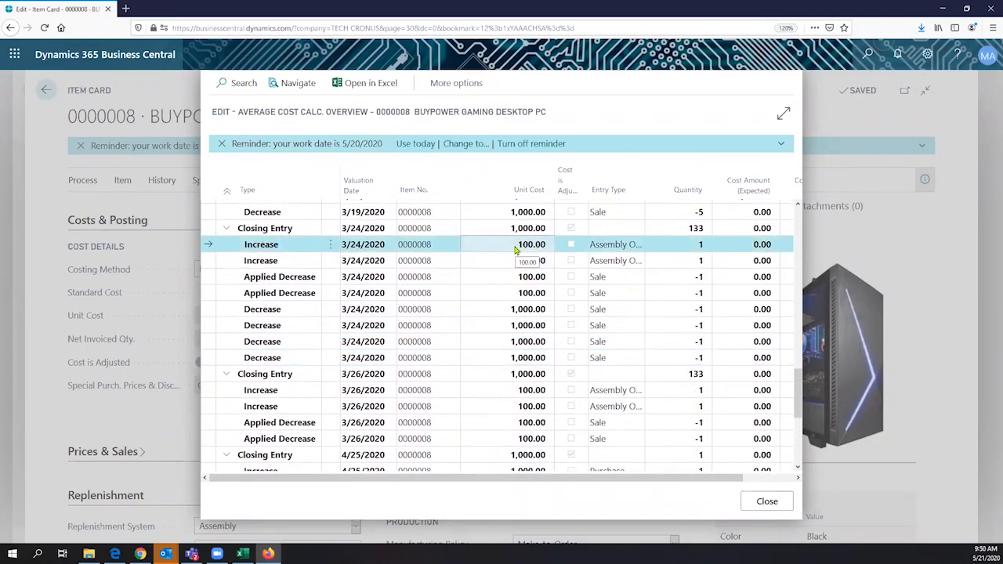
scroll(516, 249, down, 3)
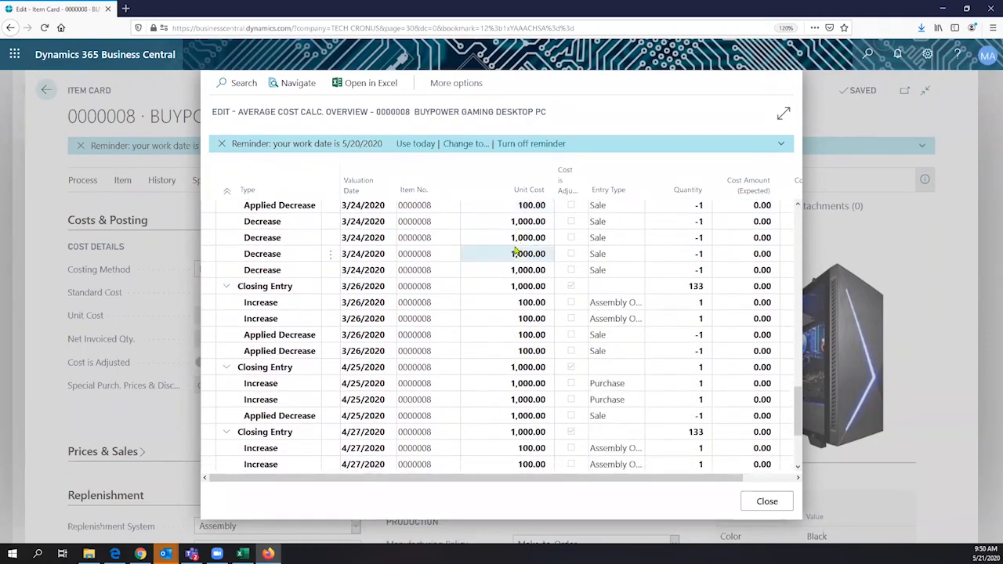
scroll(515, 250, down, 3)
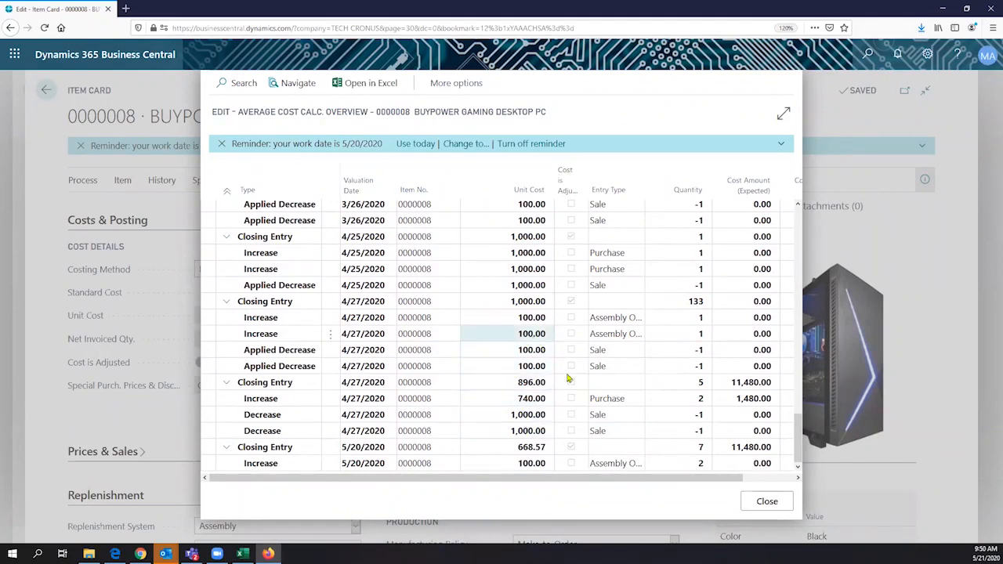
key(Escape)
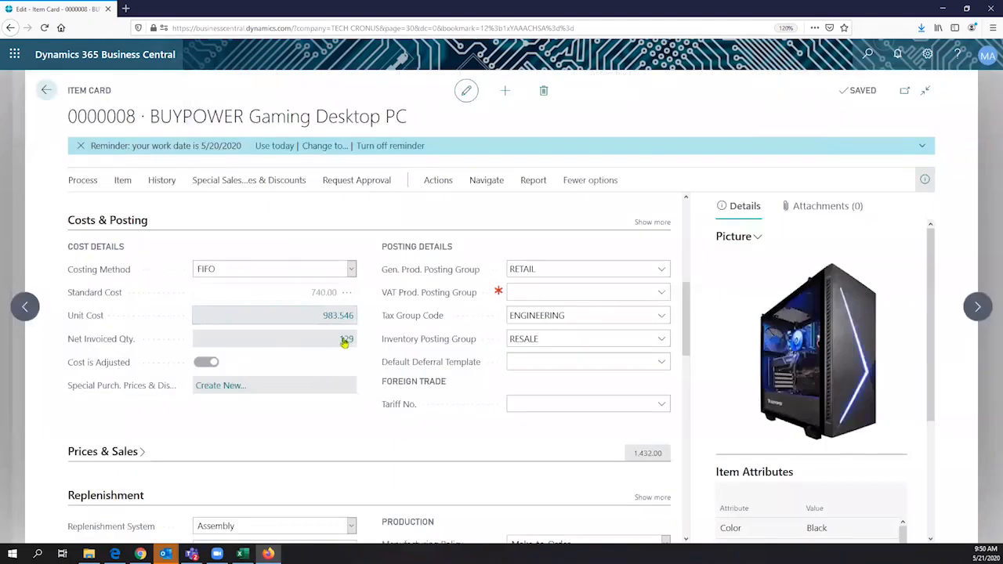
click(342, 292)
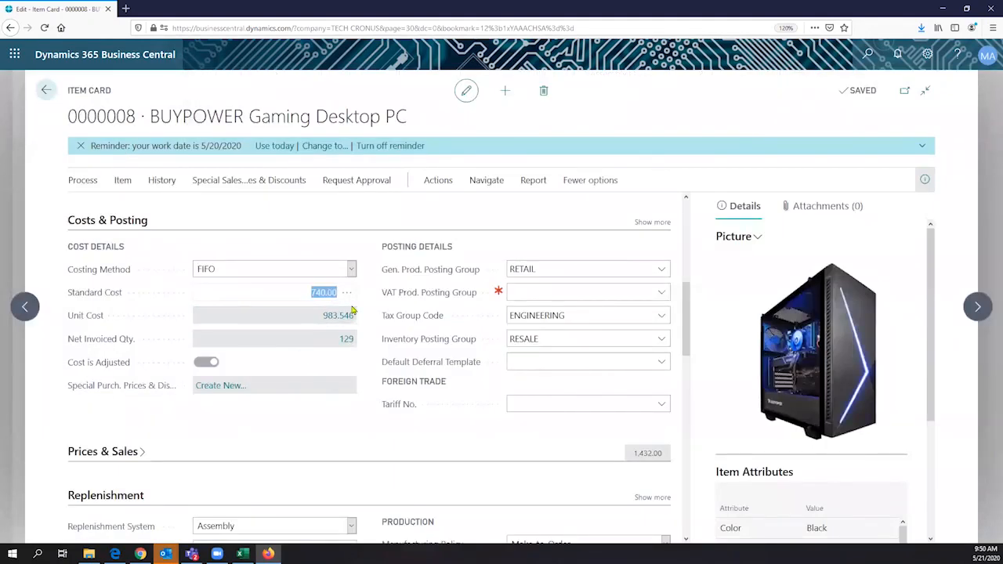
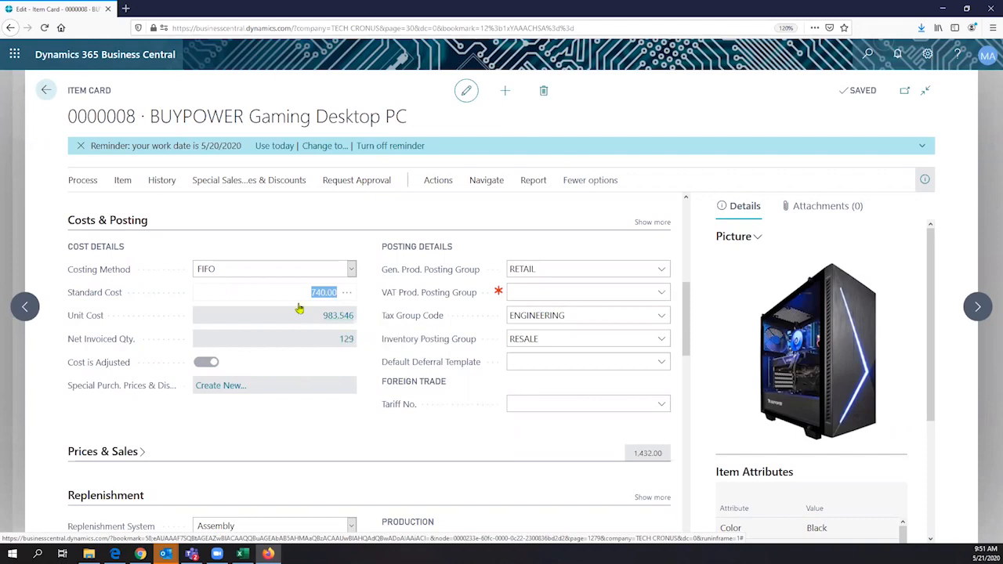
- Go back from the BUYPOWER Gaming Desktop PC item card to the Items list
click(44, 92)
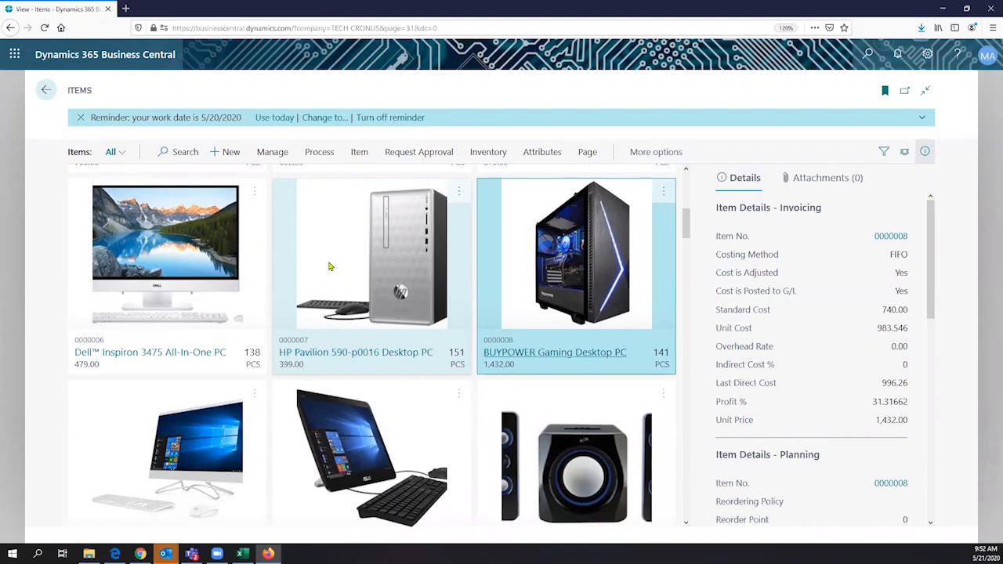
- Search Tell Me for 'Sales order' and go to the Sales Orders list page
click(870, 55)
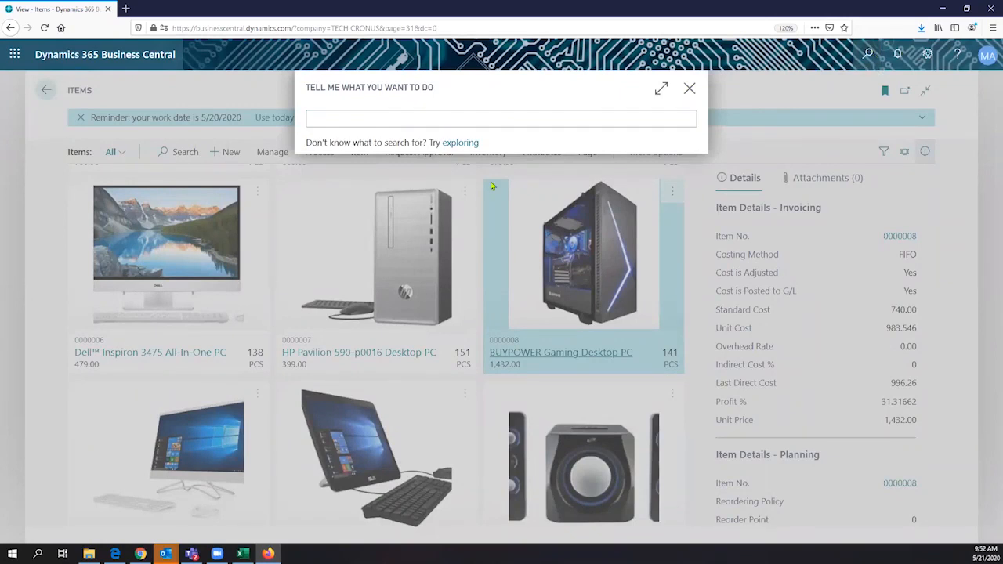
click(689, 88)
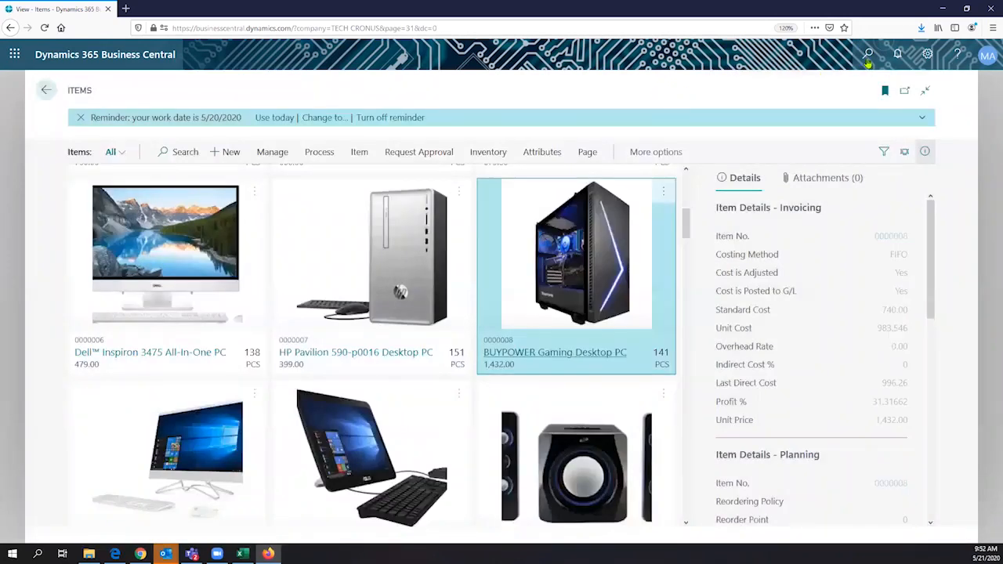
click(868, 54)
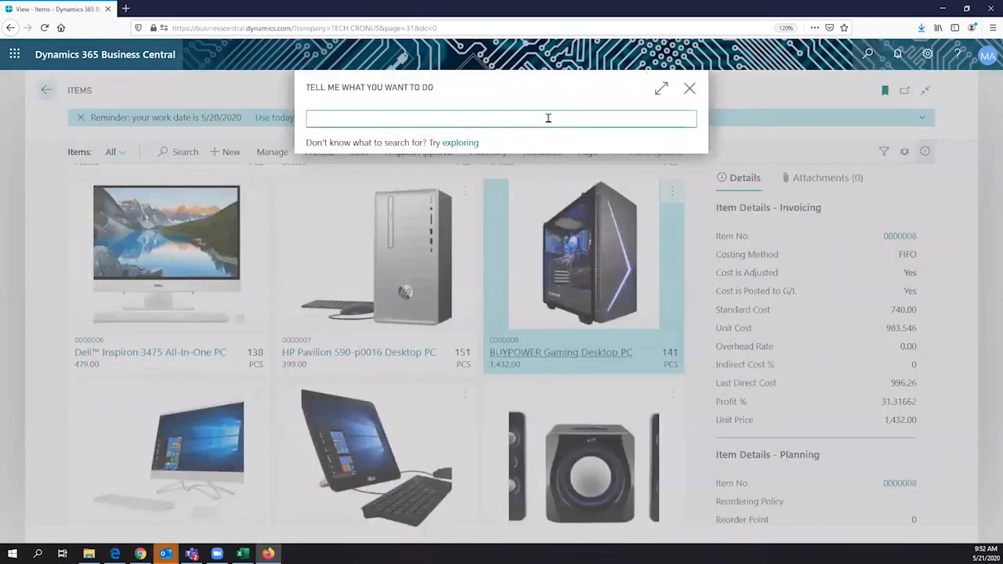
text(Sales order)
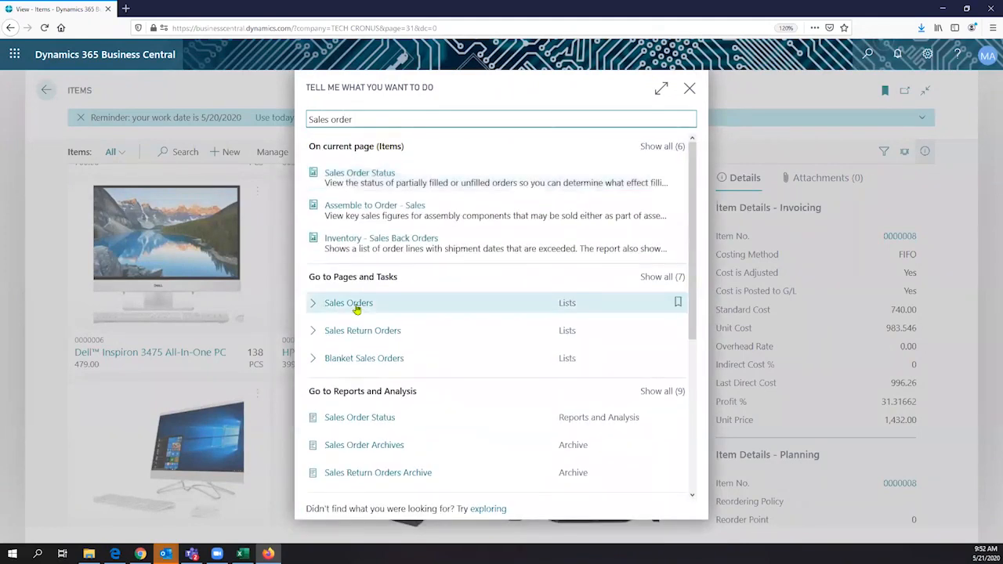
click(354, 304)
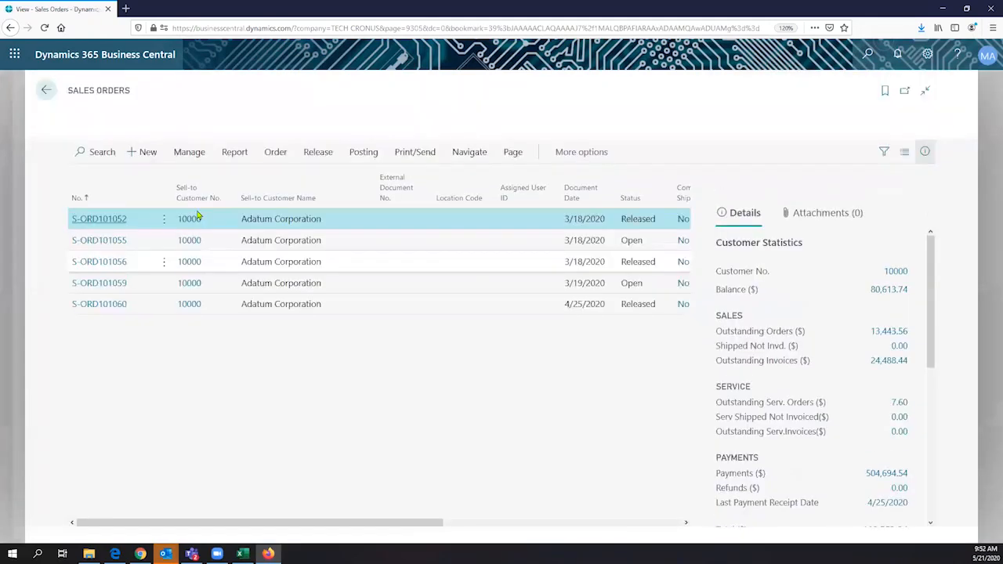
- Create a new sales order with Adatum Corporation as the customer
click(144, 154)
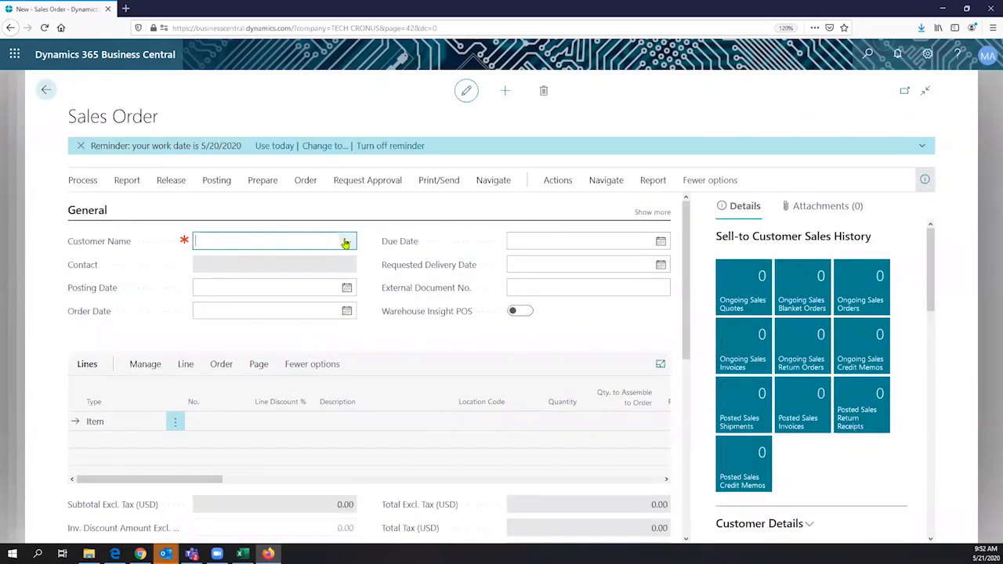
click(345, 244)
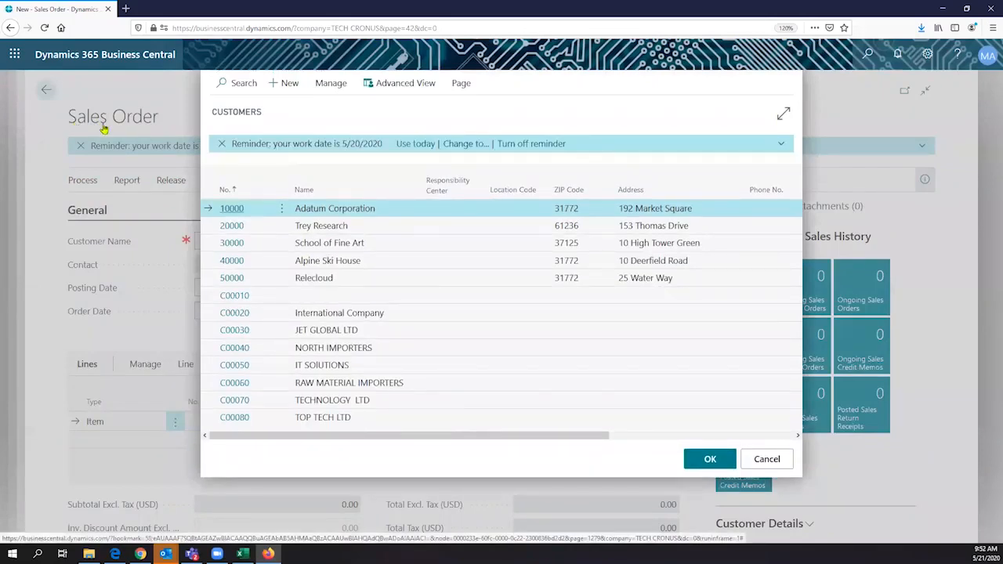
click(337, 212)
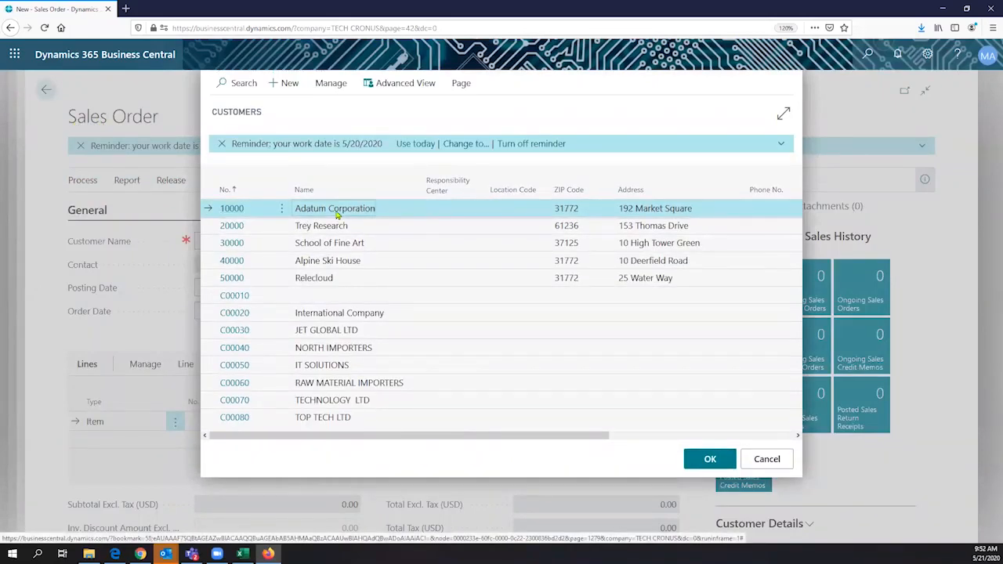
click(705, 460)
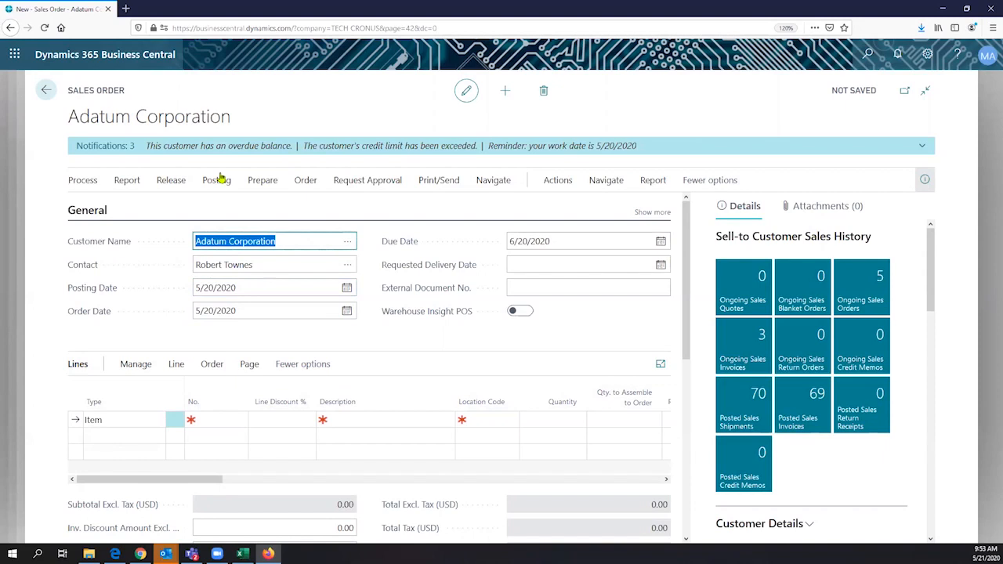
- Add item 0000034, ALL IN ONE COMPUTER III 8GB, as the first line and review its description
click(231, 420)
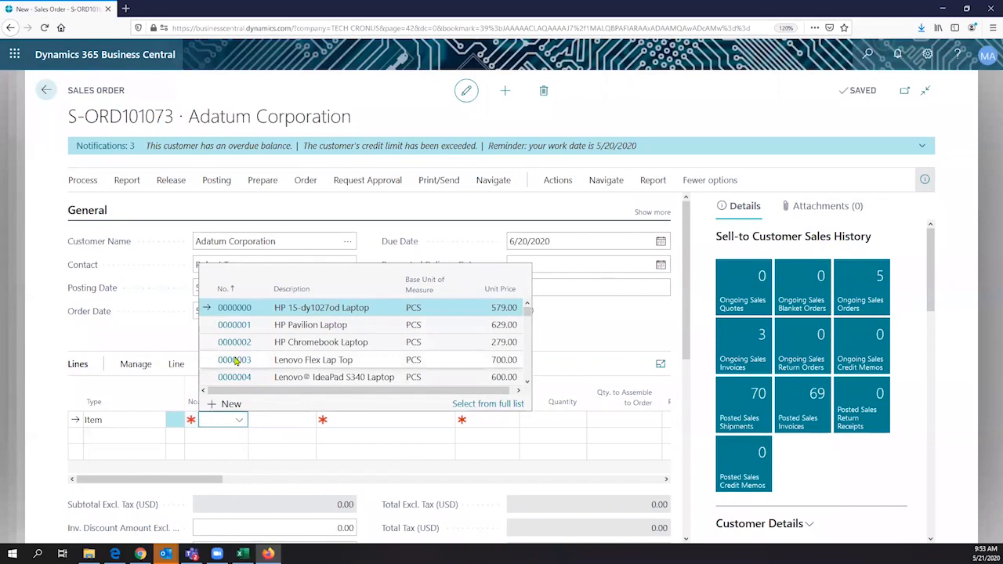
scroll(259, 357, down, 5)
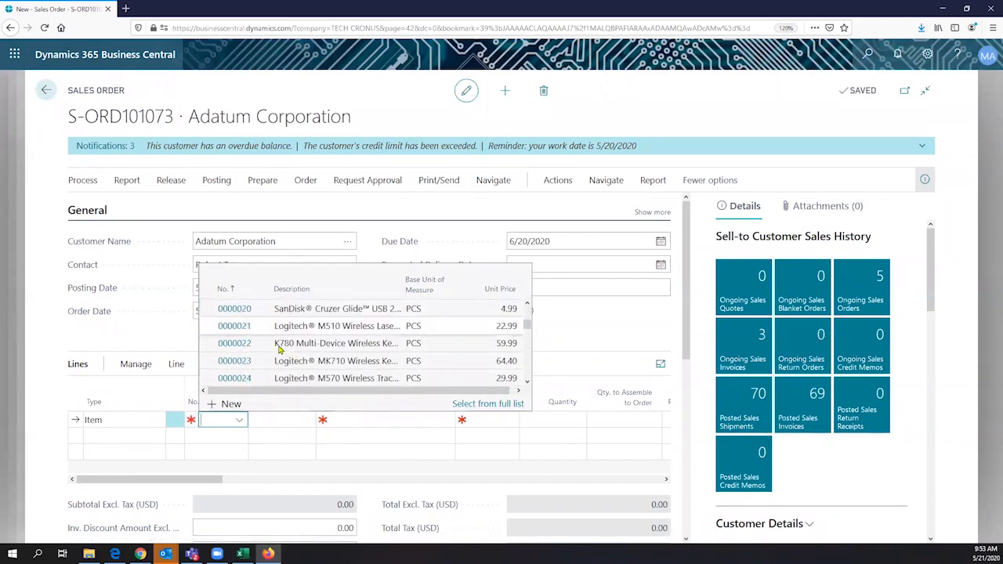
scroll(279, 350, down, 2)
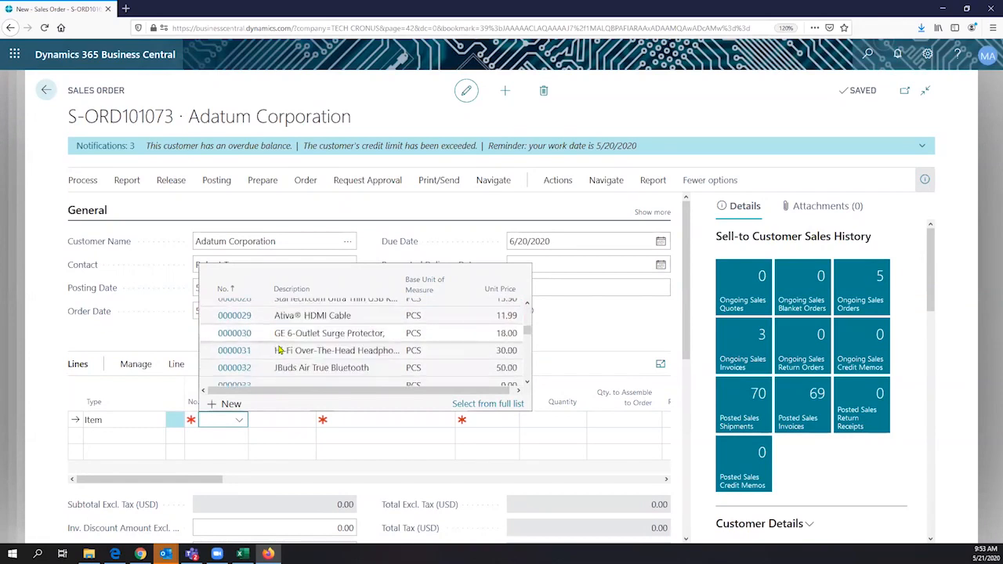
scroll(282, 357, down, 1)
click(293, 378)
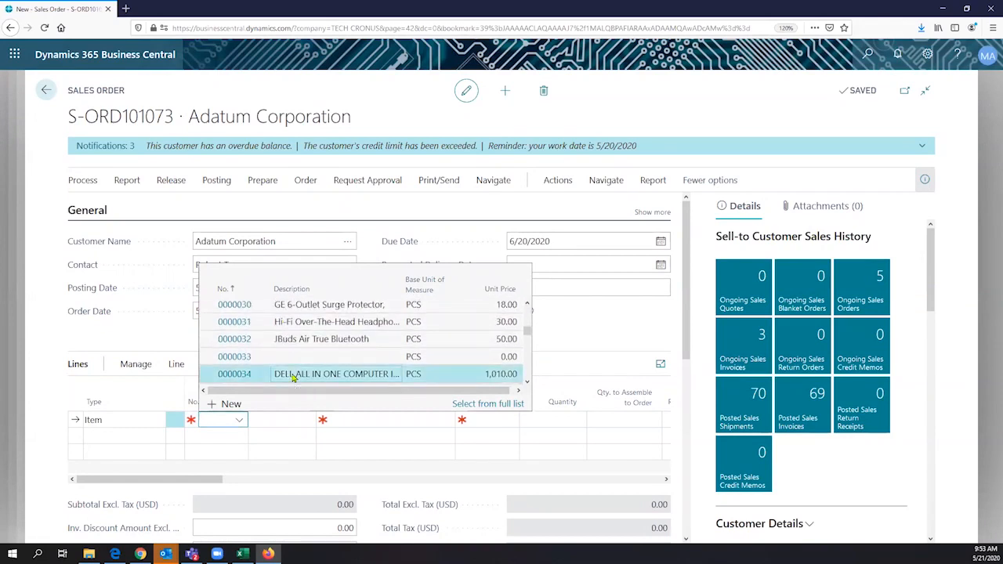
click(293, 378)
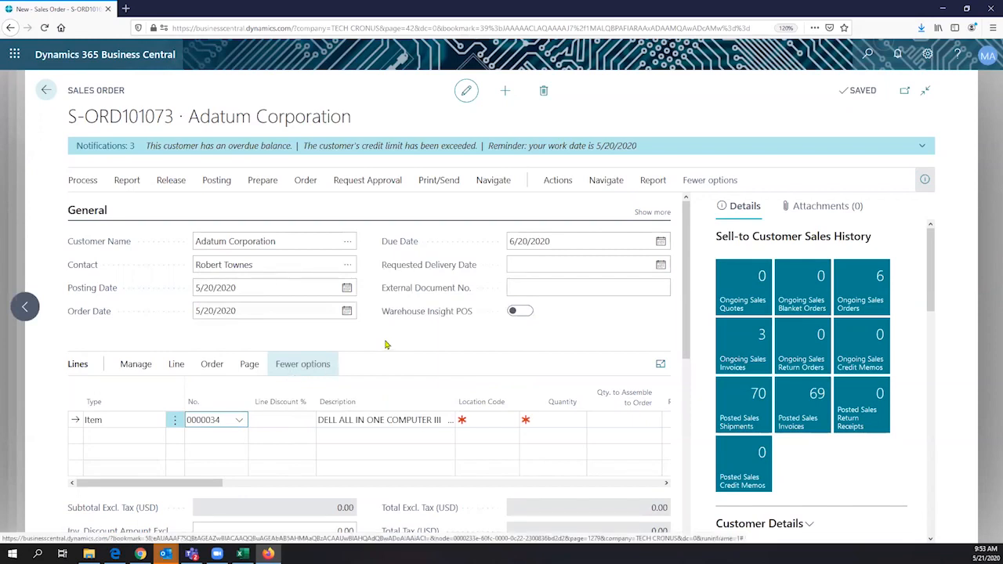
click(374, 420)
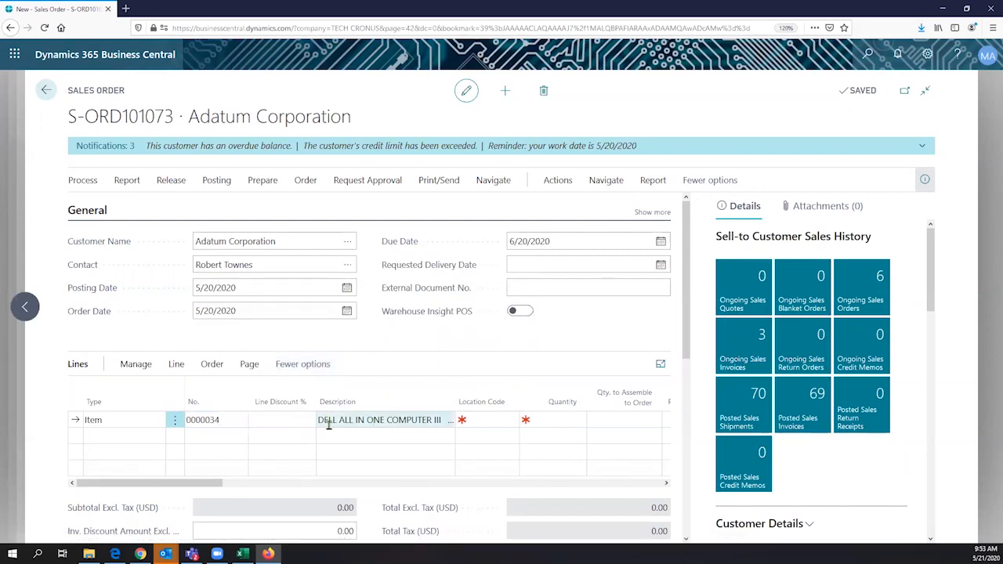
click(361, 429)
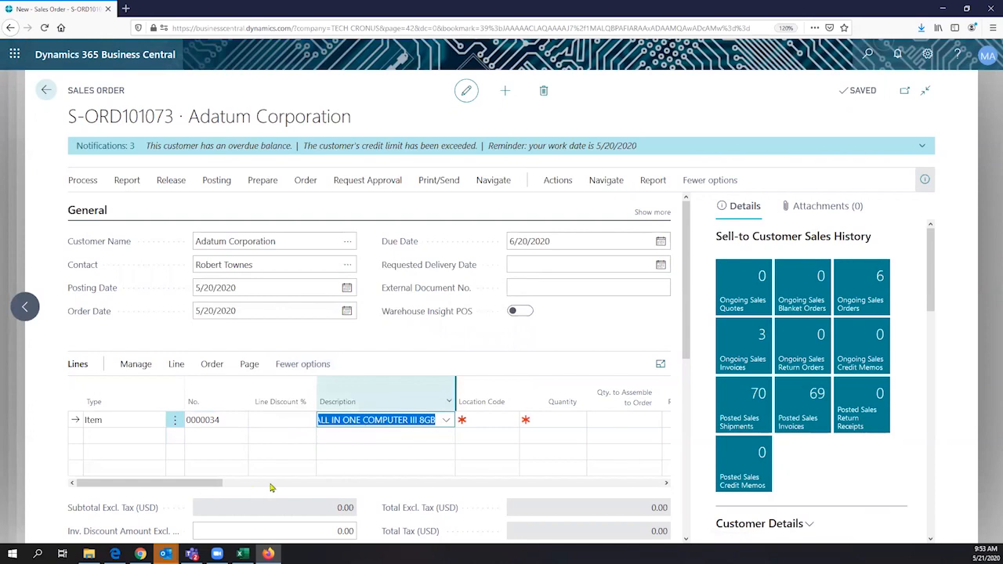
drag(96, 482, 169, 355)
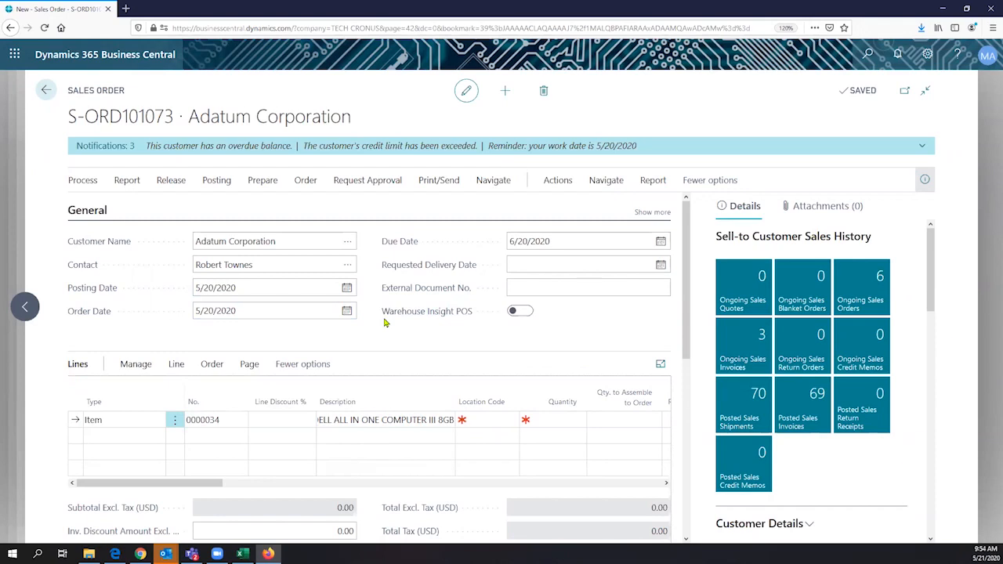
click(381, 419)
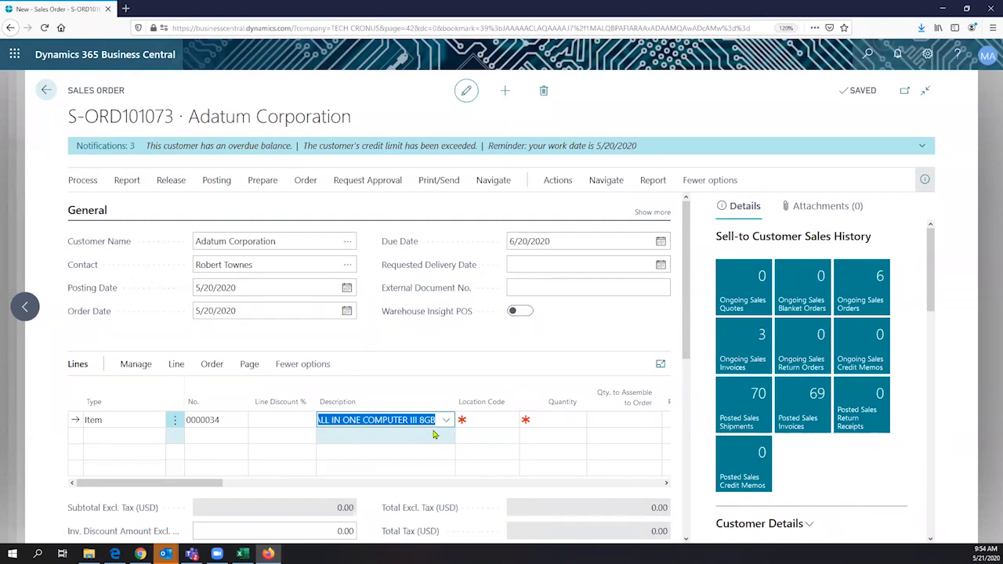
- Set the order line's location to MAIN and its quantity to 2
click(483, 421)
click(510, 420)
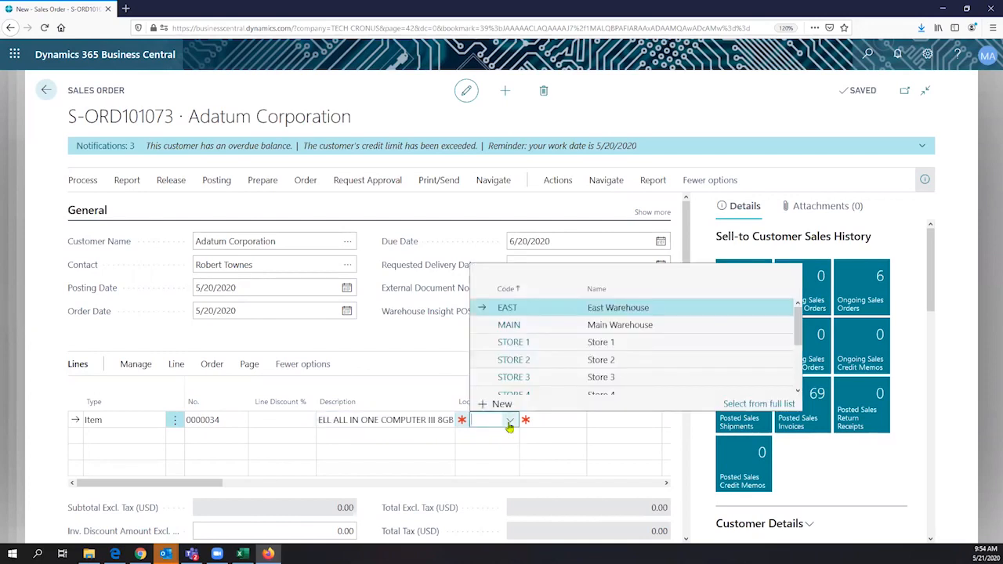
click(562, 327)
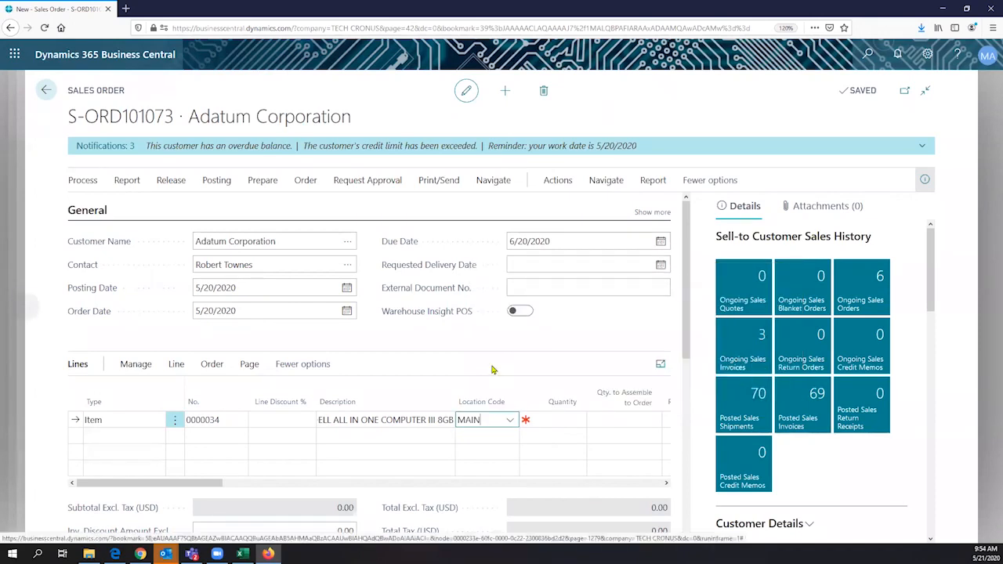
click(566, 419)
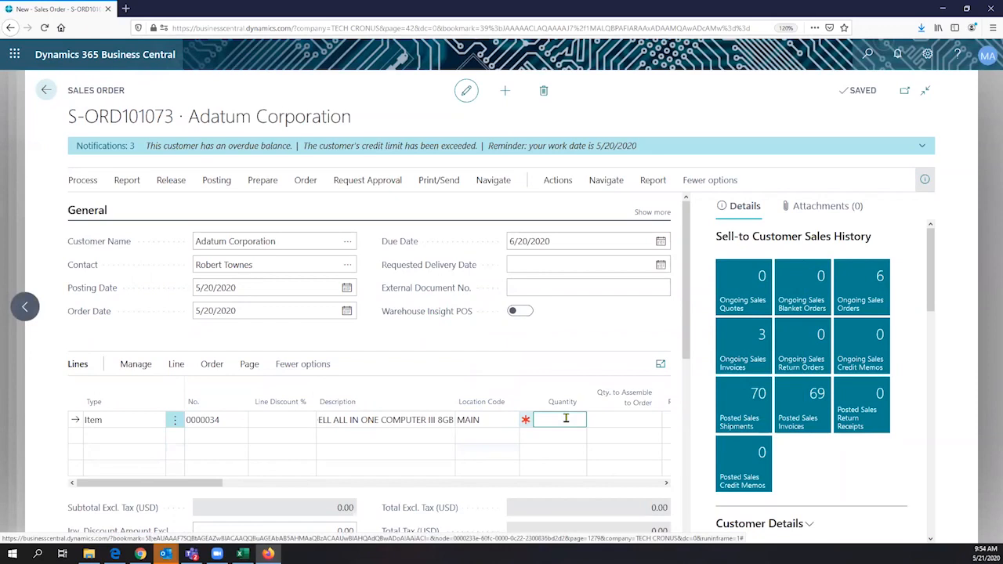
text(2)
triple_click(131, 94)
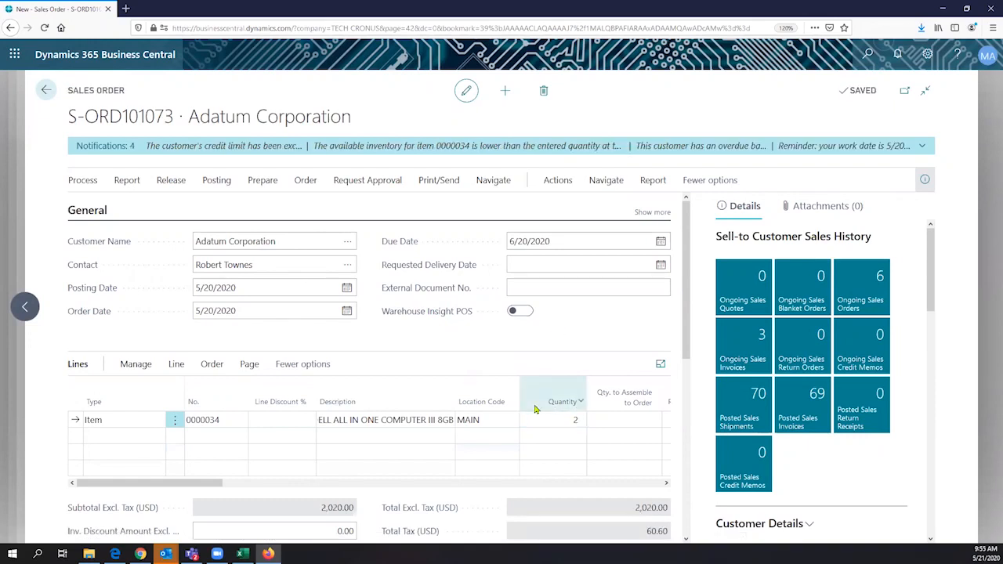
click(607, 417)
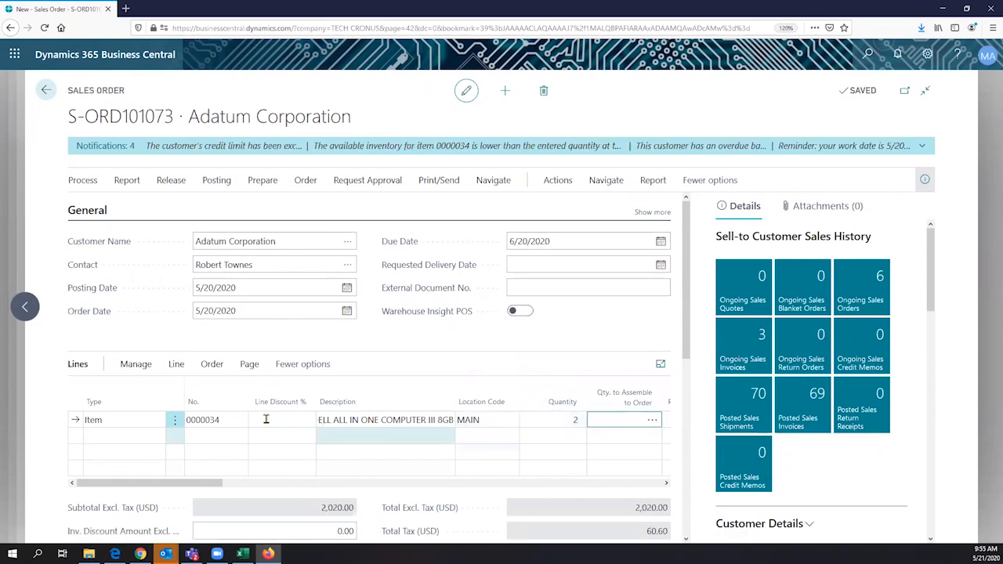
- Reselect item 0000034 from the full list with quantity 2, then start a new sales order
click(227, 420)
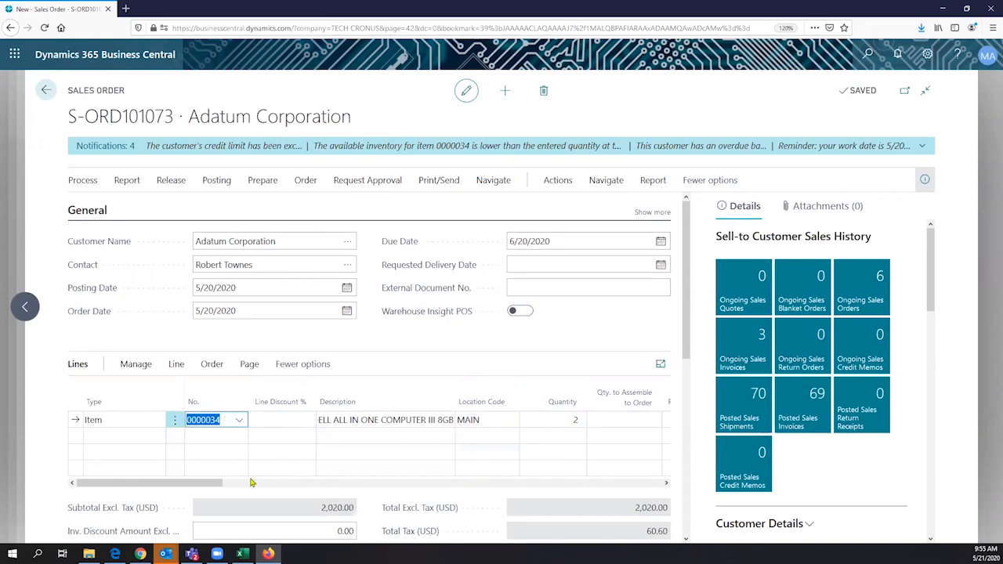
drag(214, 483, 52, 487)
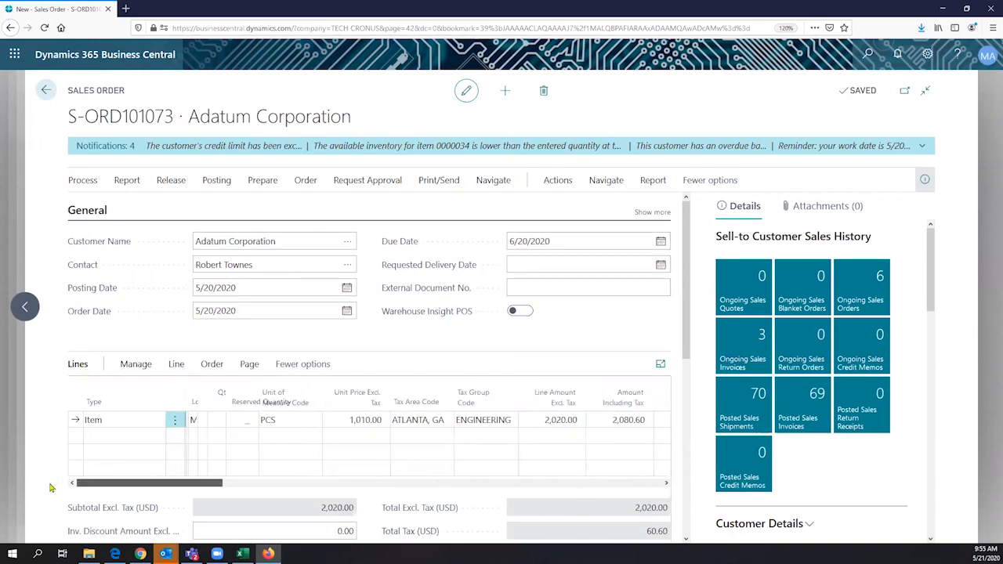
drag(270, 421, 250, 424)
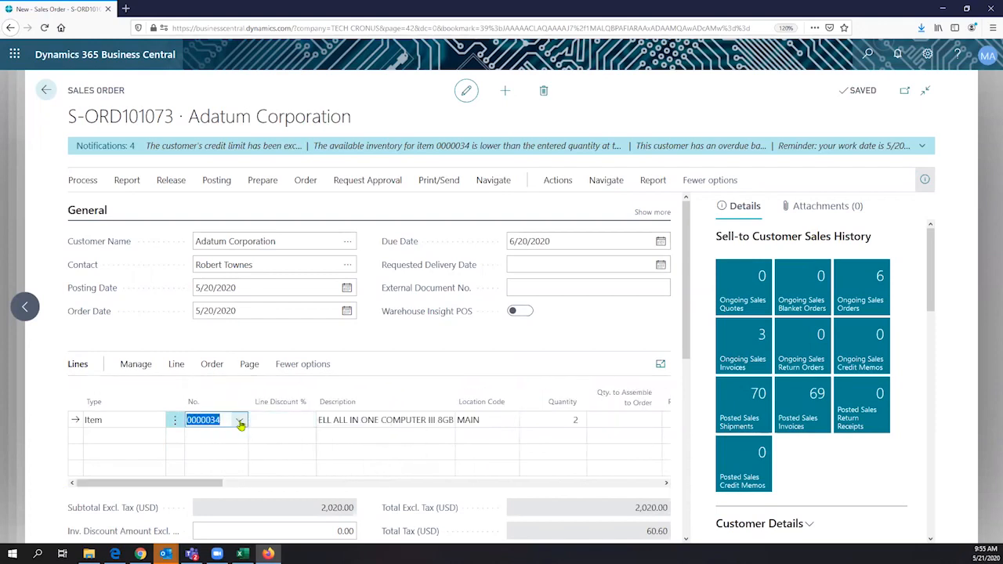
click(240, 422)
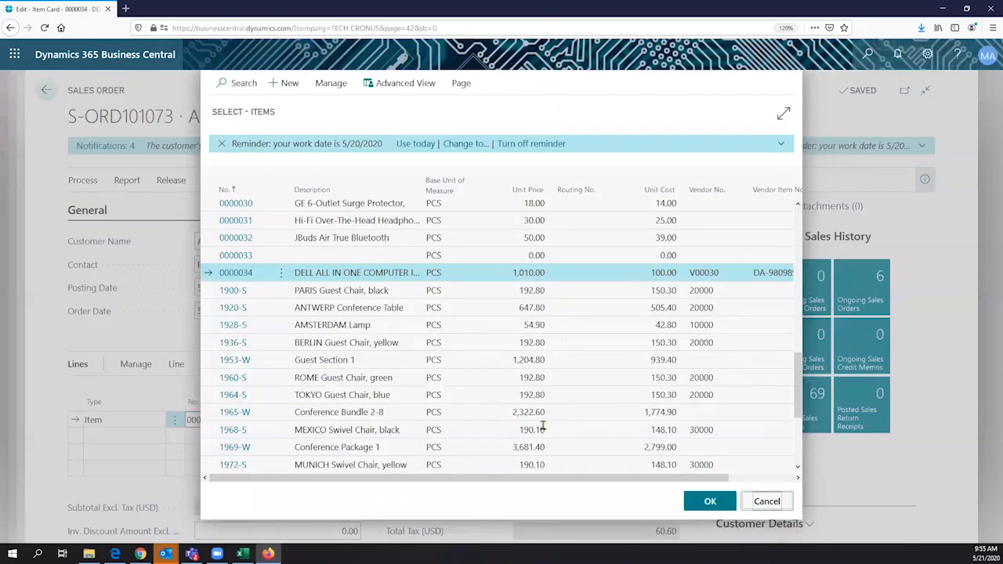
key(Return)
text(2)
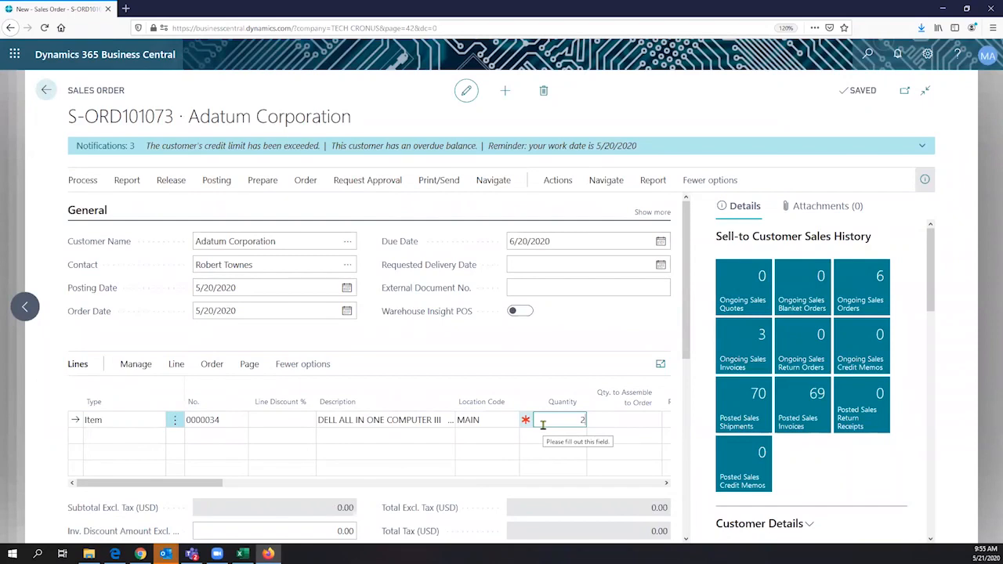
key(Tab)
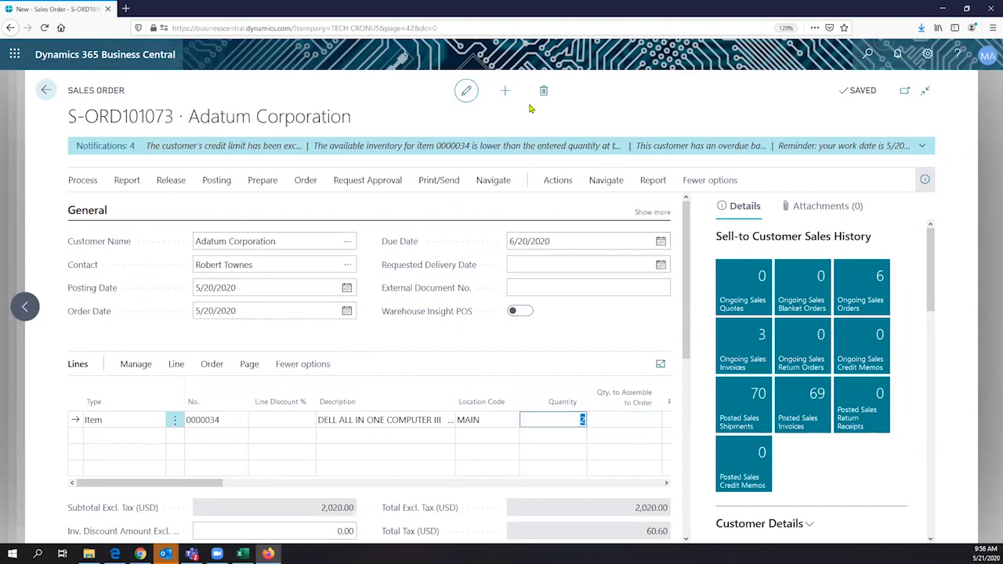
click(505, 90)
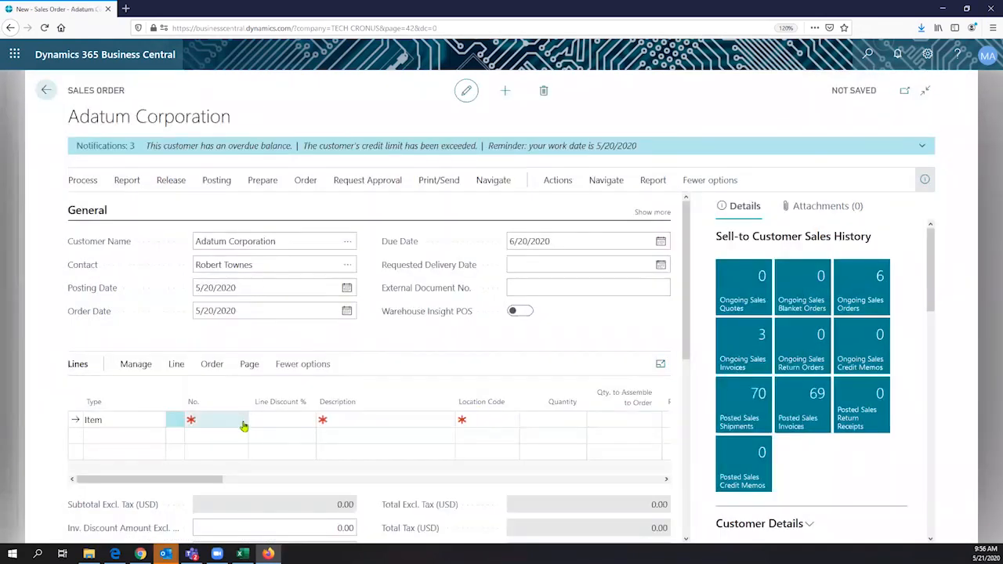
- Choose Adatum Corporation as the customer and item 0000034 for the first line
click(243, 425)
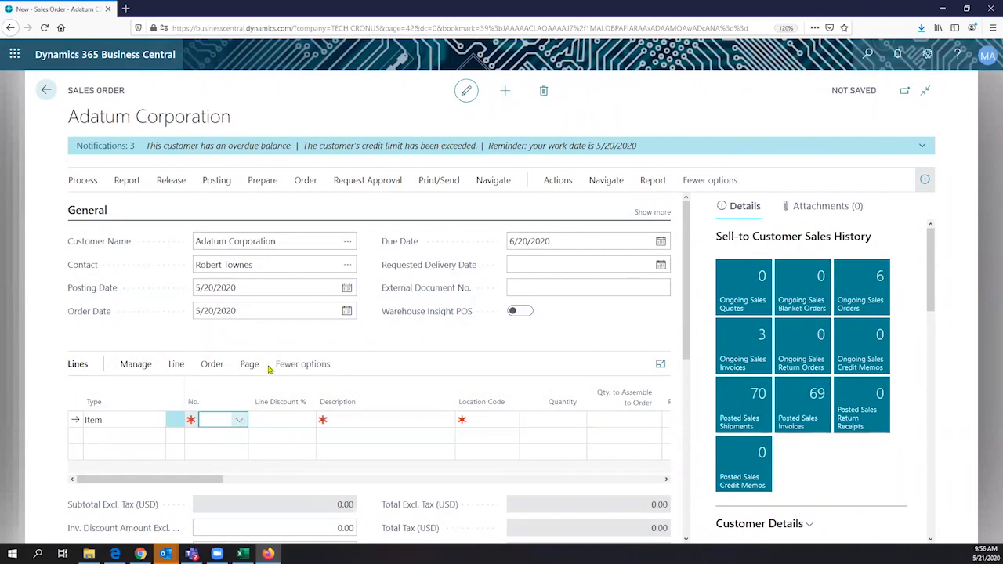
scroll(275, 360, down, 5)
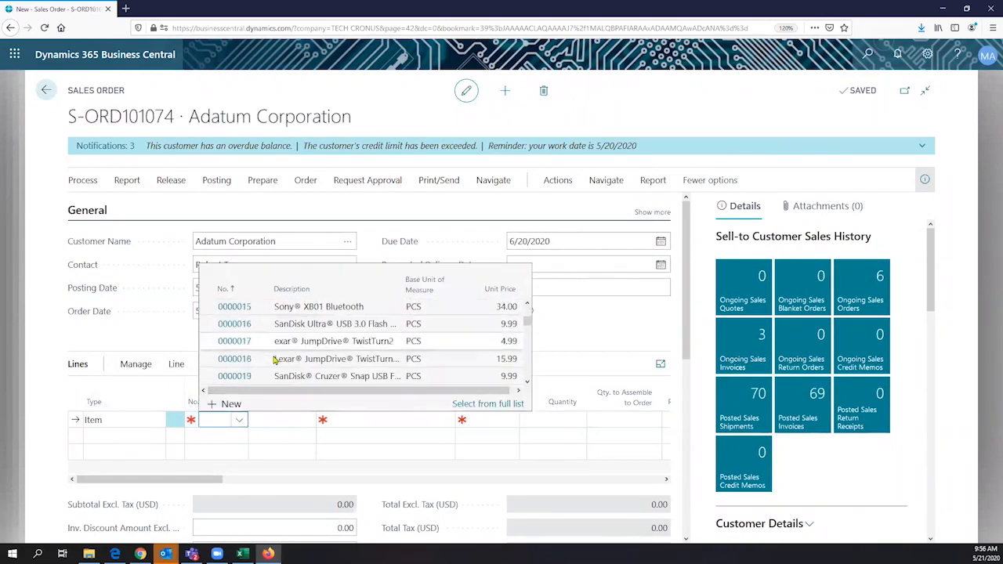
scroll(274, 360, down, 2)
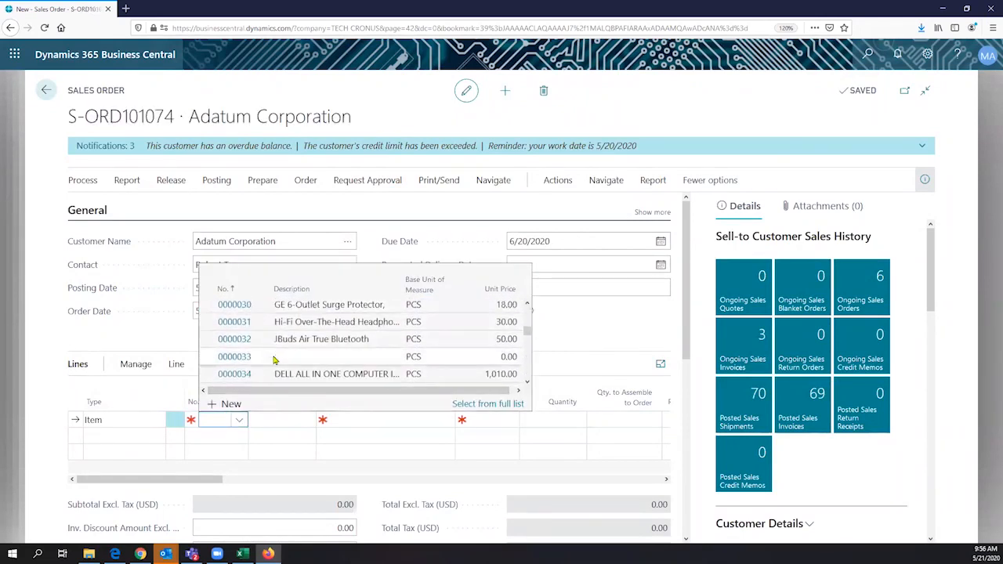
click(284, 380)
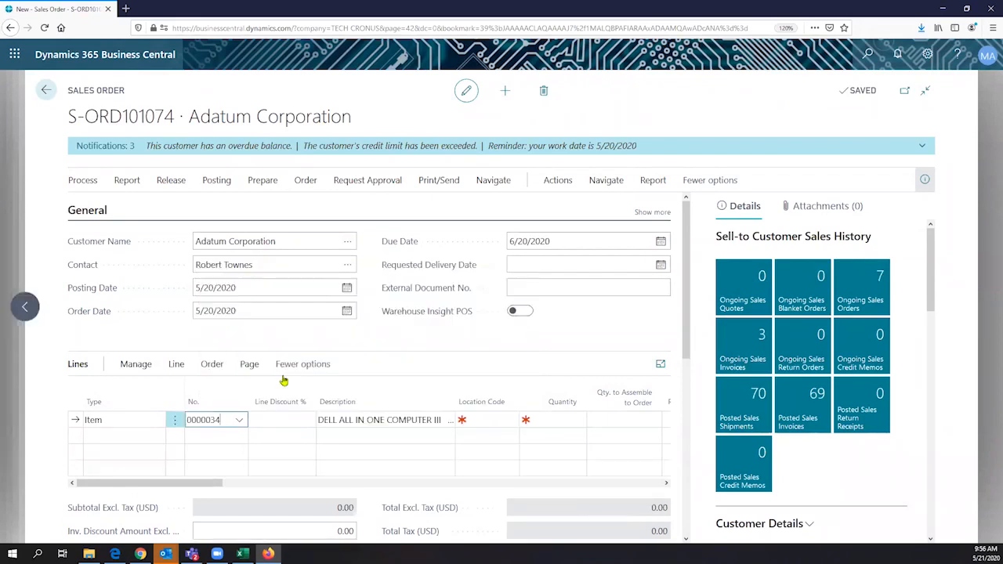
- Set location MAIN, quantity 2, and 2 units to assemble to order after dismissing the error
click(505, 421)
click(509, 423)
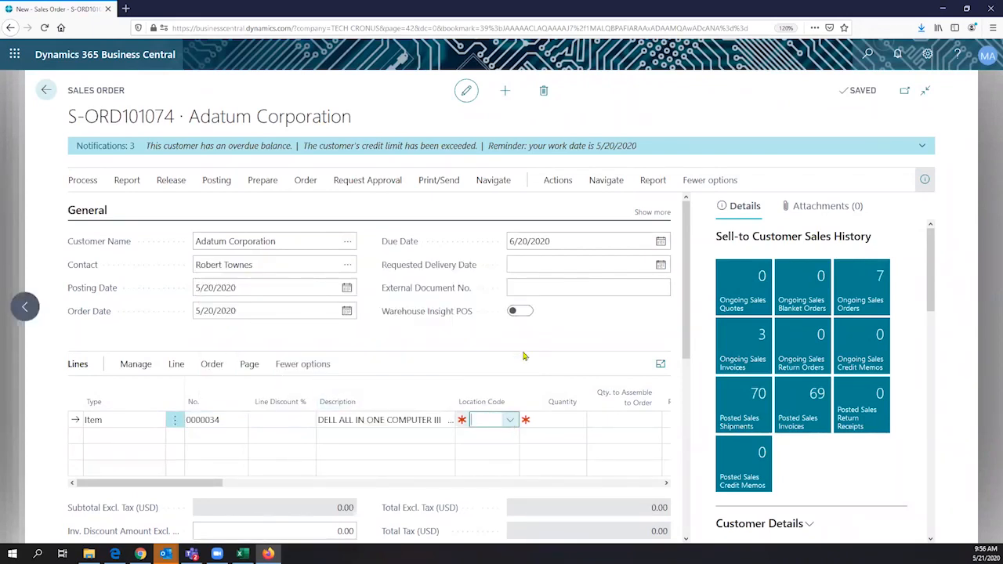
click(539, 325)
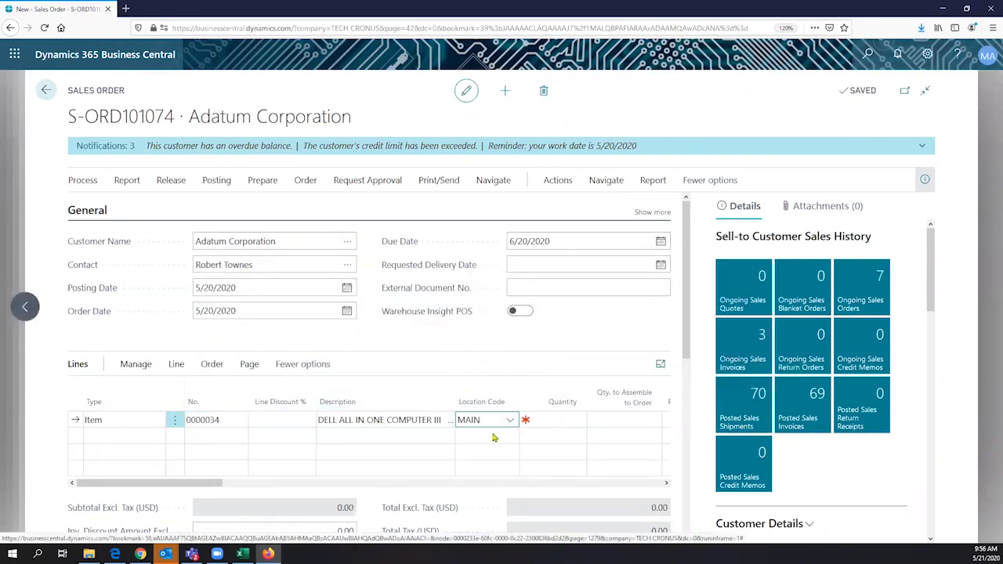
click(541, 423)
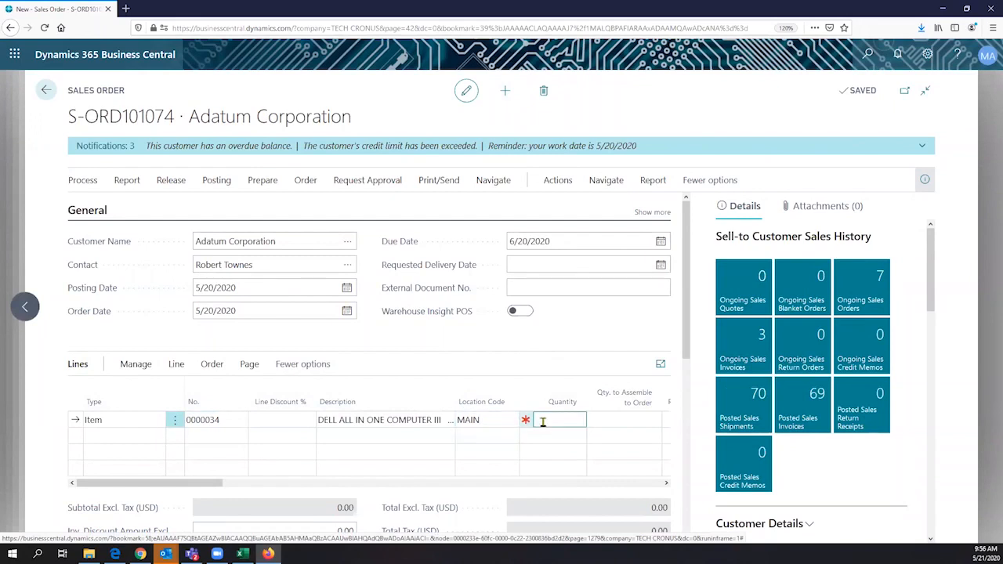
text(2)
key(Tab)
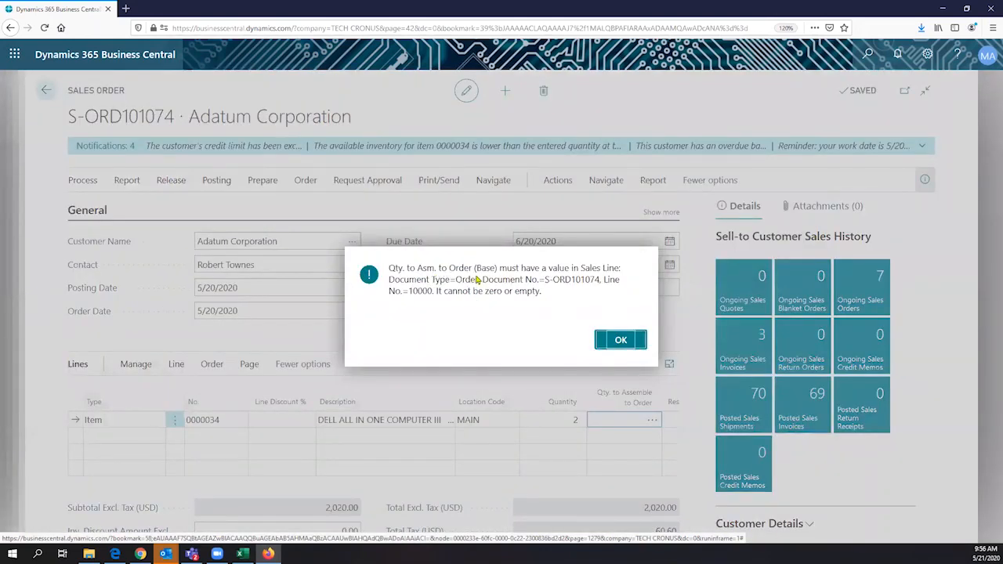
click(618, 340)
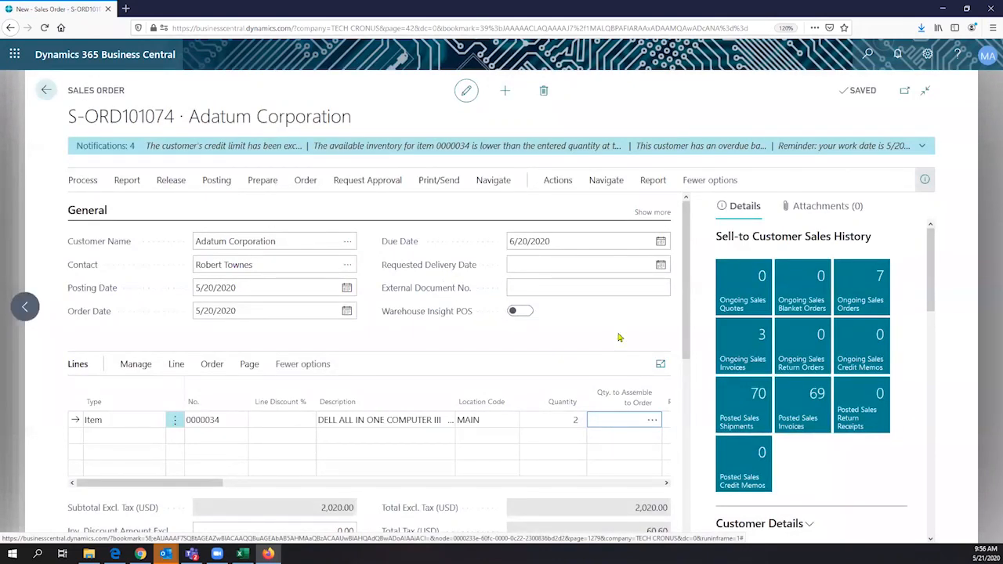
text(2)
key(Tab)
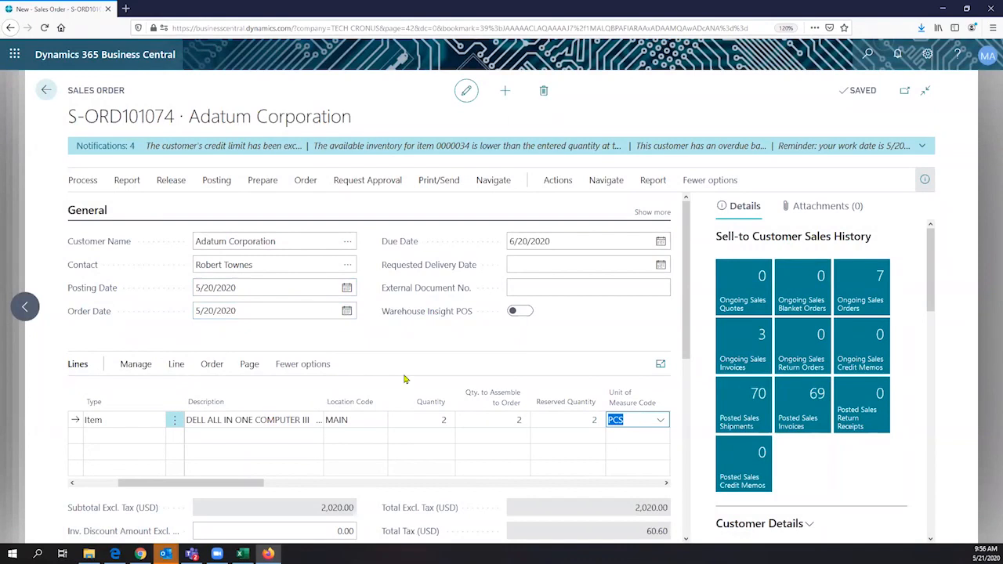
click(413, 419)
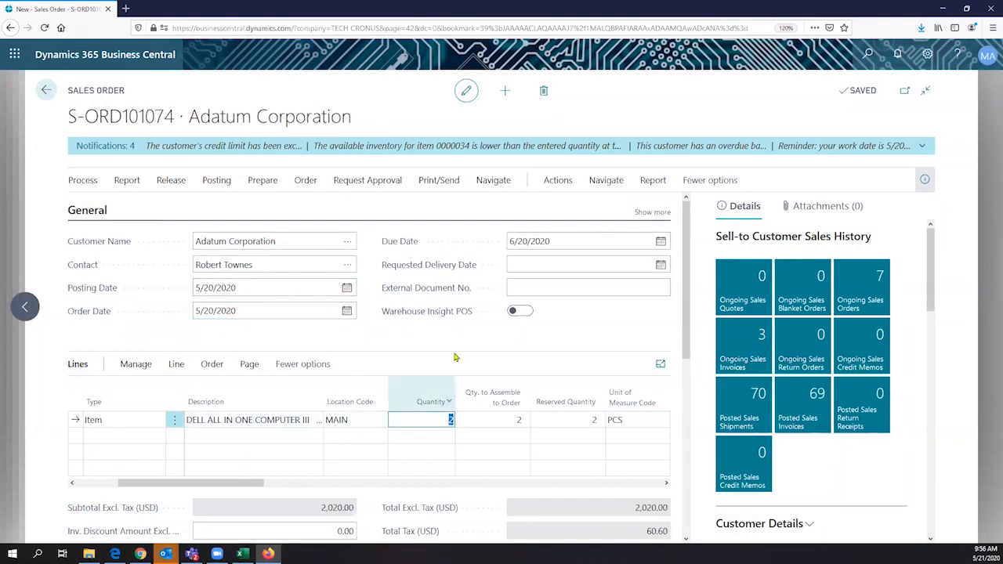
scroll(450, 352, down, 1)
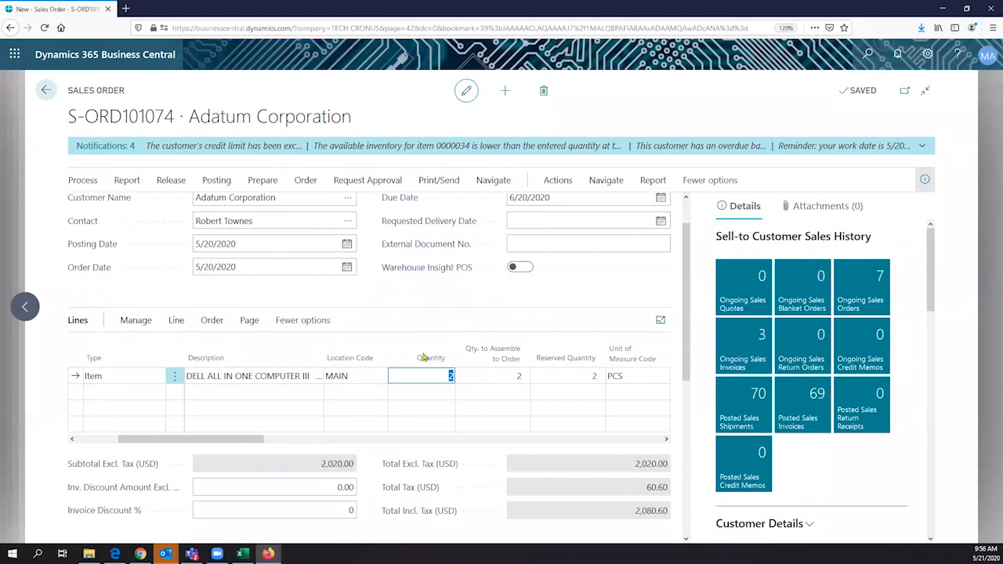
scroll(447, 335, down, 1)
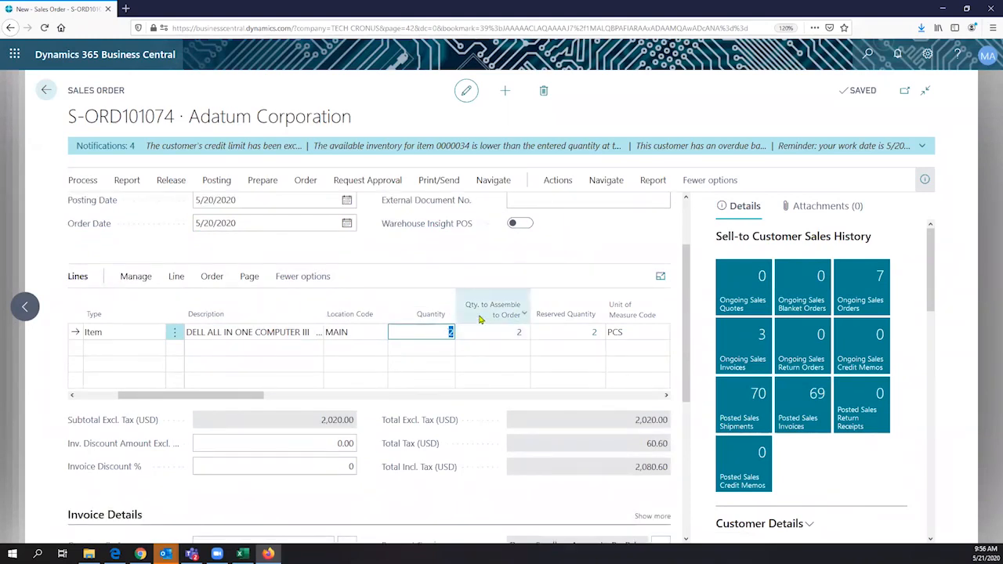
mouse_move(511, 312)
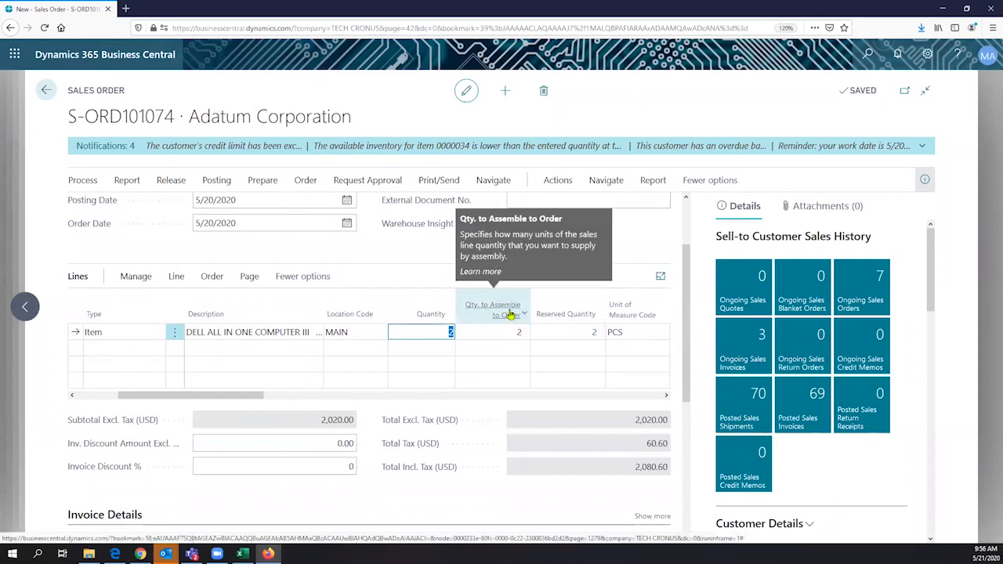
click(496, 332)
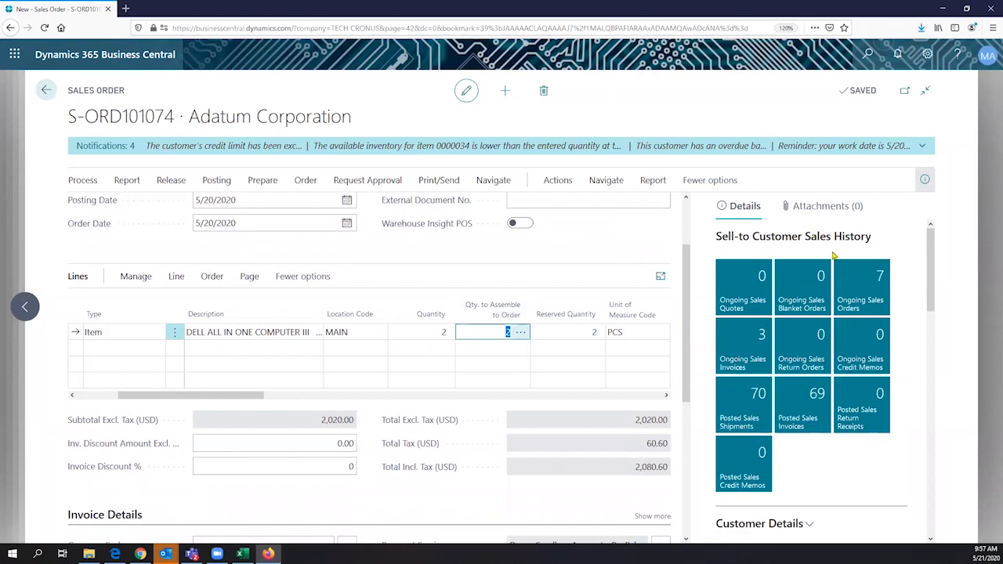
scroll(834, 256, down, 3)
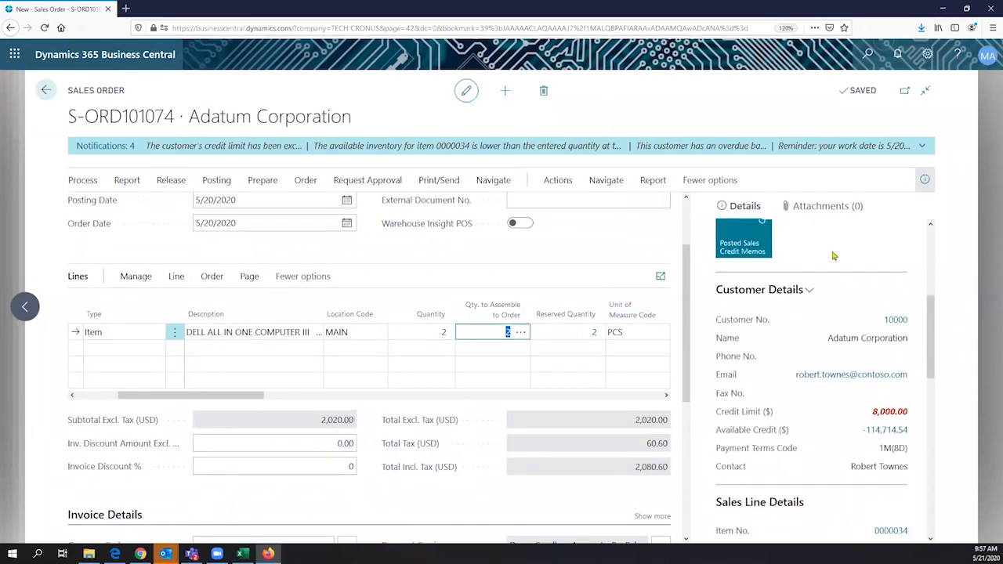
scroll(835, 256, down, 1)
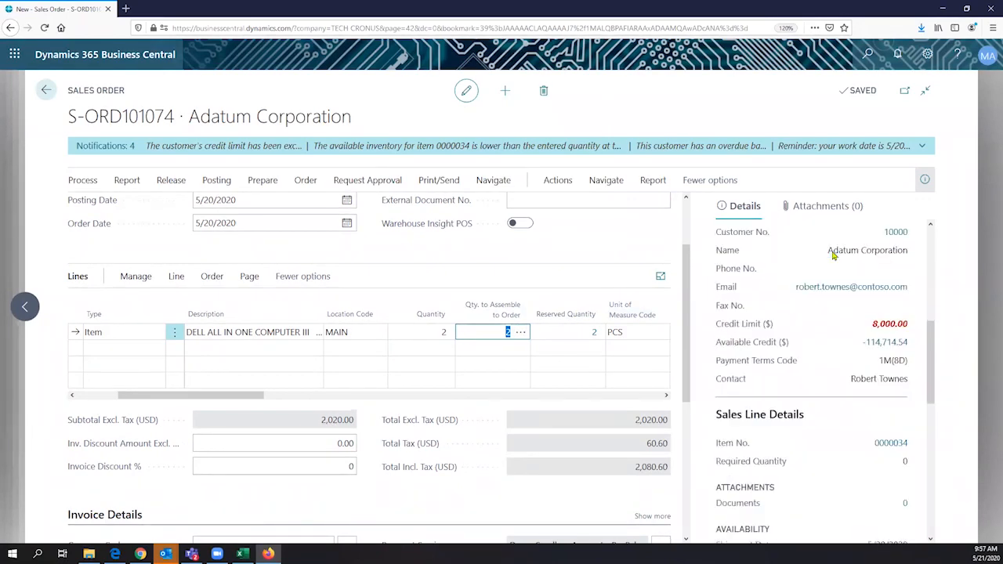
scroll(834, 255, down, 1)
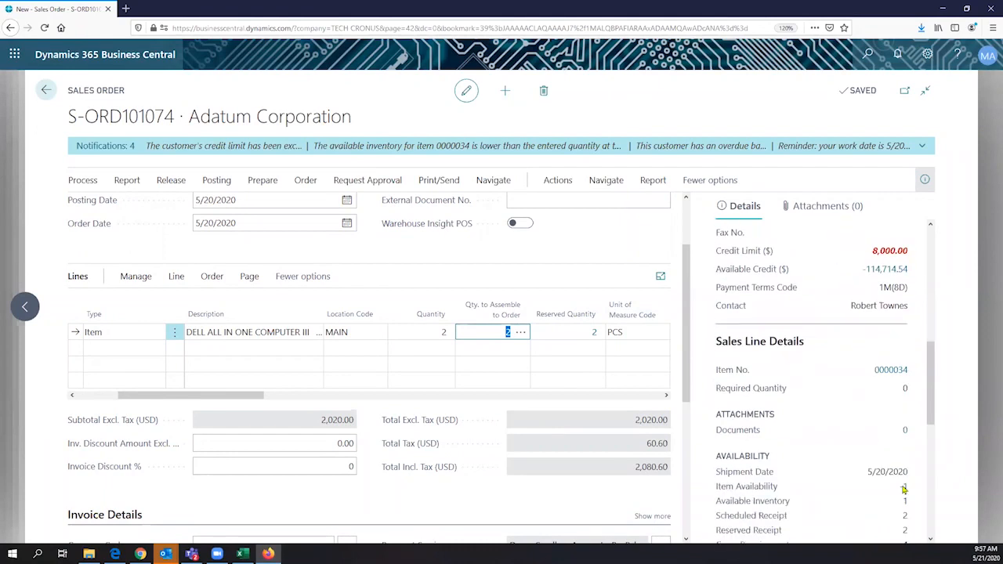
scroll(841, 354, up, 1)
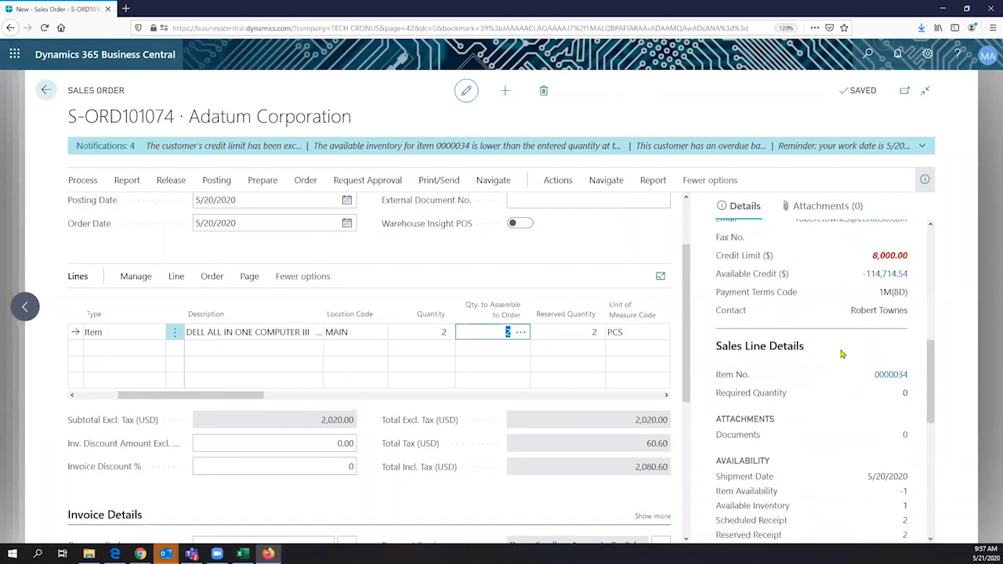
scroll(841, 354, up, 3)
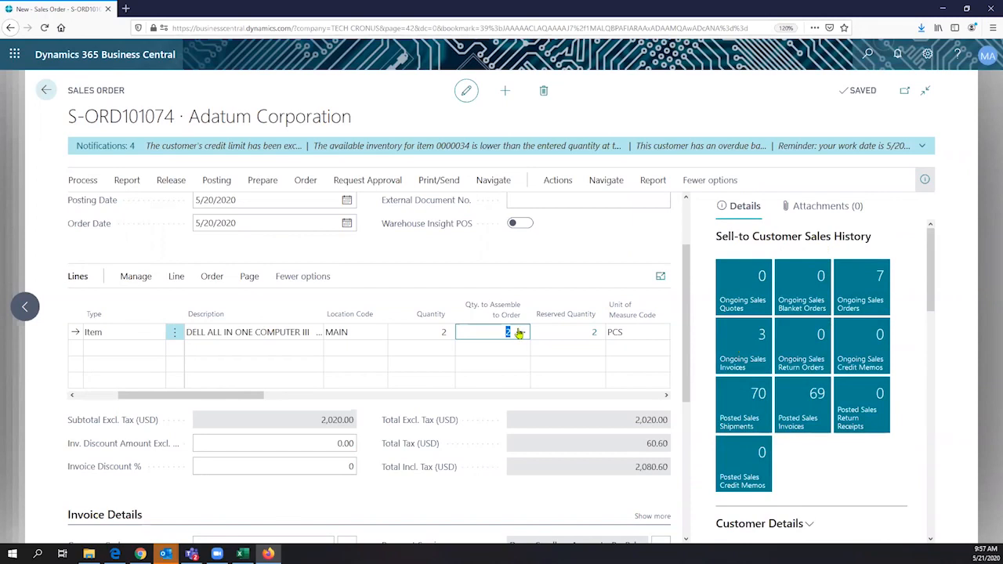
- Open the assemble-to-order lines and inspect the Graphic Program and Webcam component item numbers
click(521, 335)
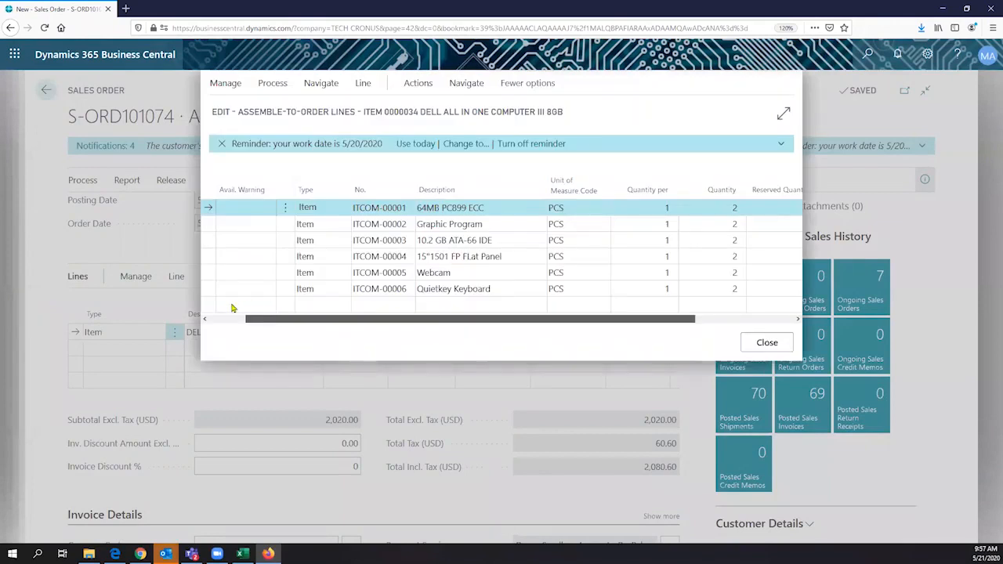
drag(221, 319, 310, 319)
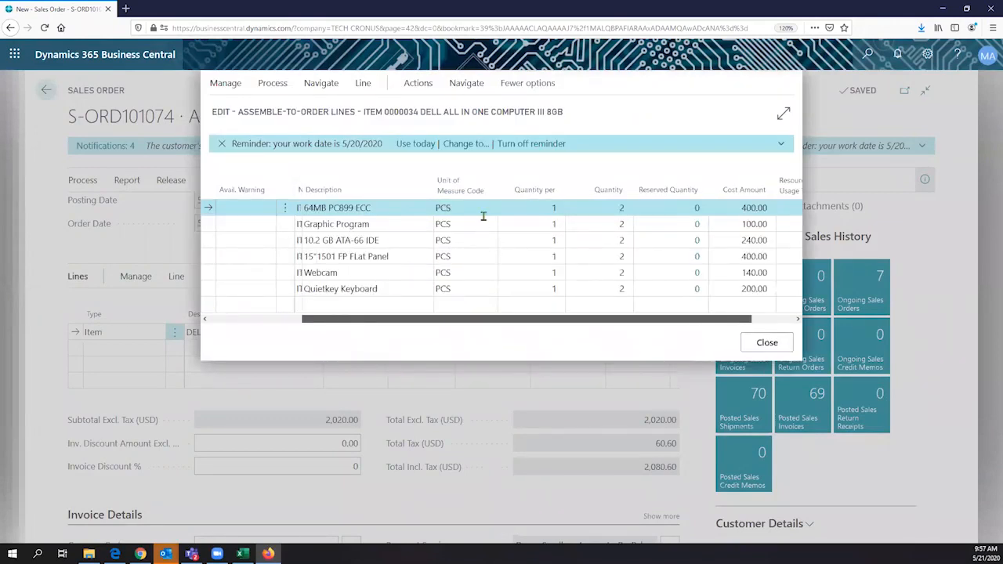
scroll(320, 228, left, 3)
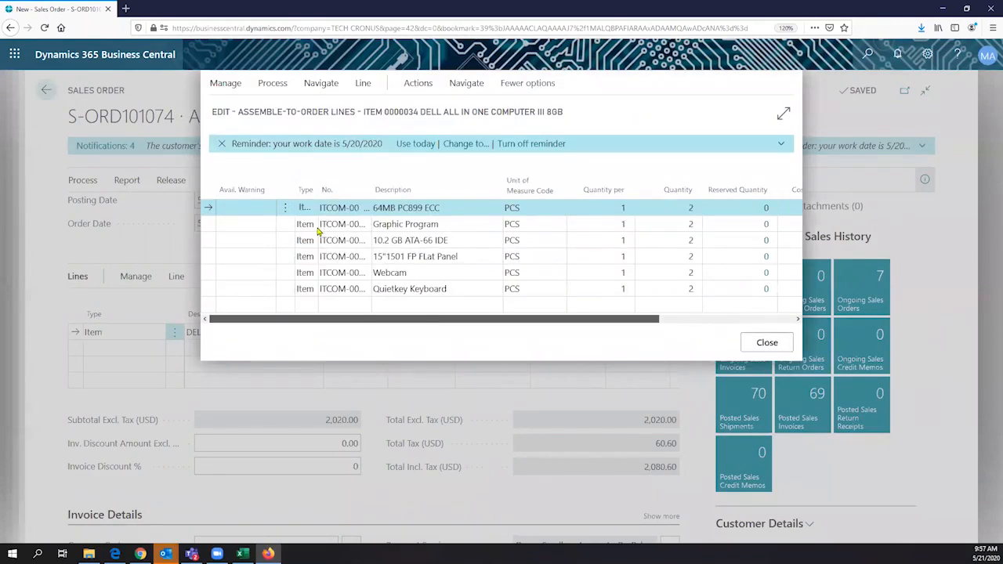
click(320, 225)
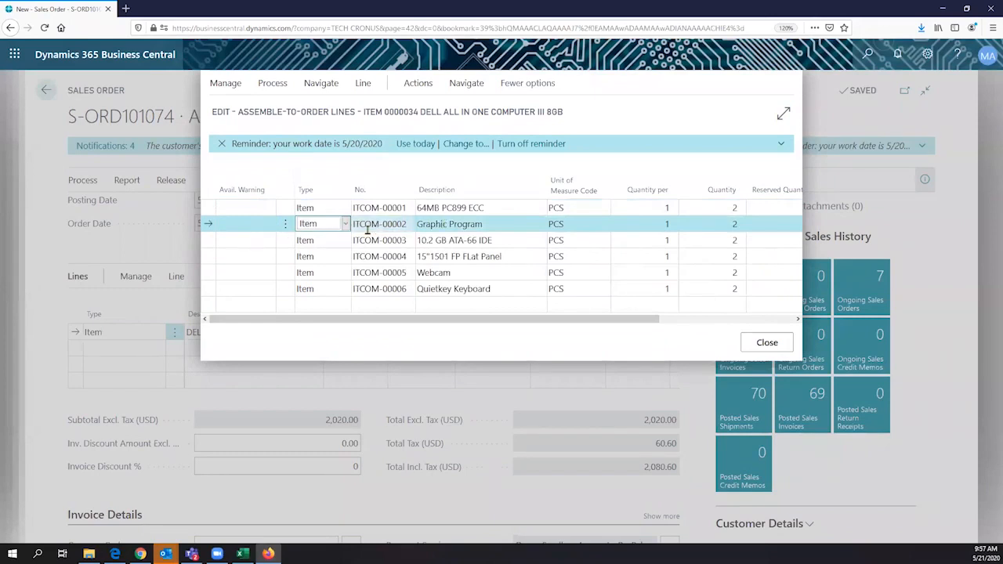
click(403, 224)
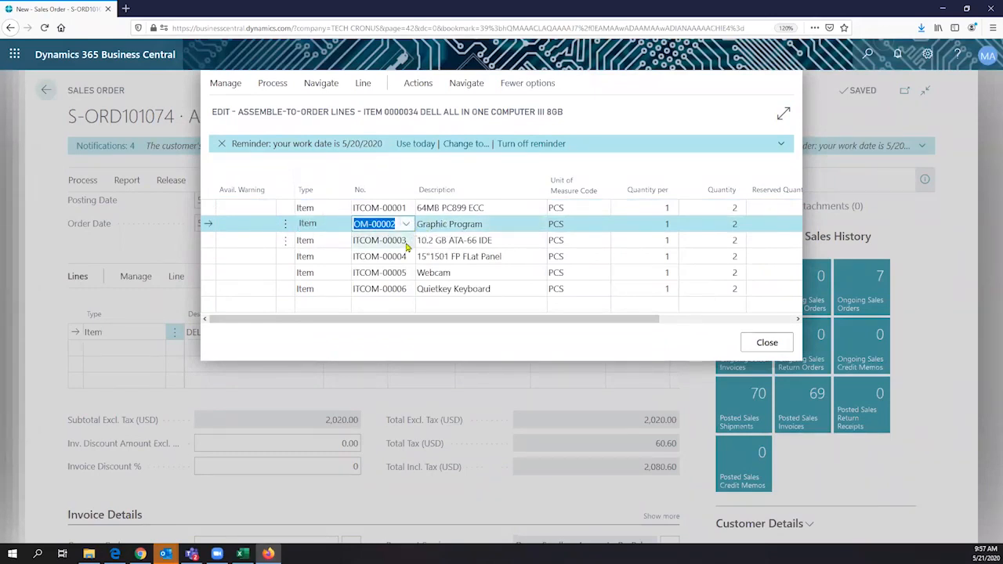
click(379, 273)
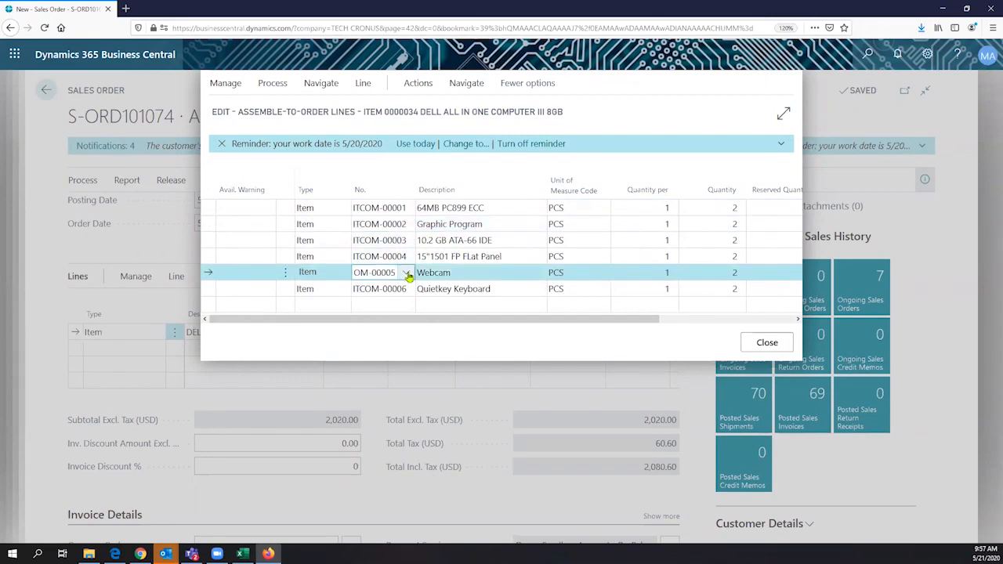
click(407, 273)
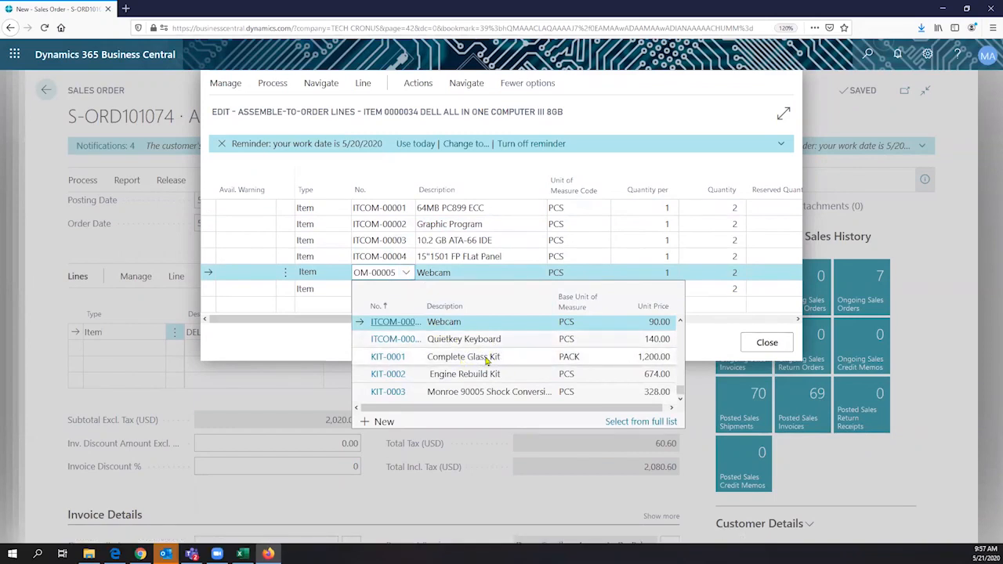
scroll(486, 359, up, 3)
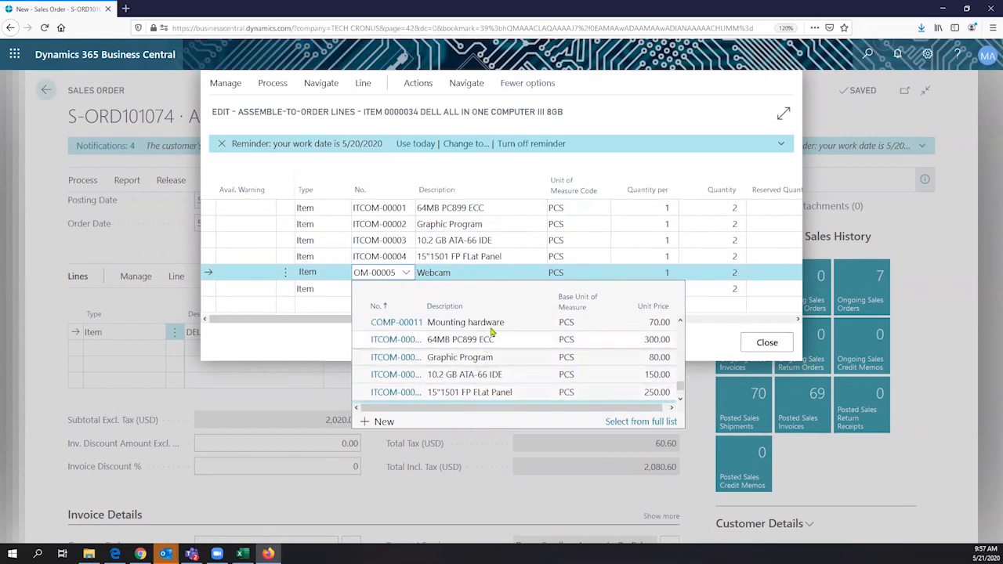
click(609, 125)
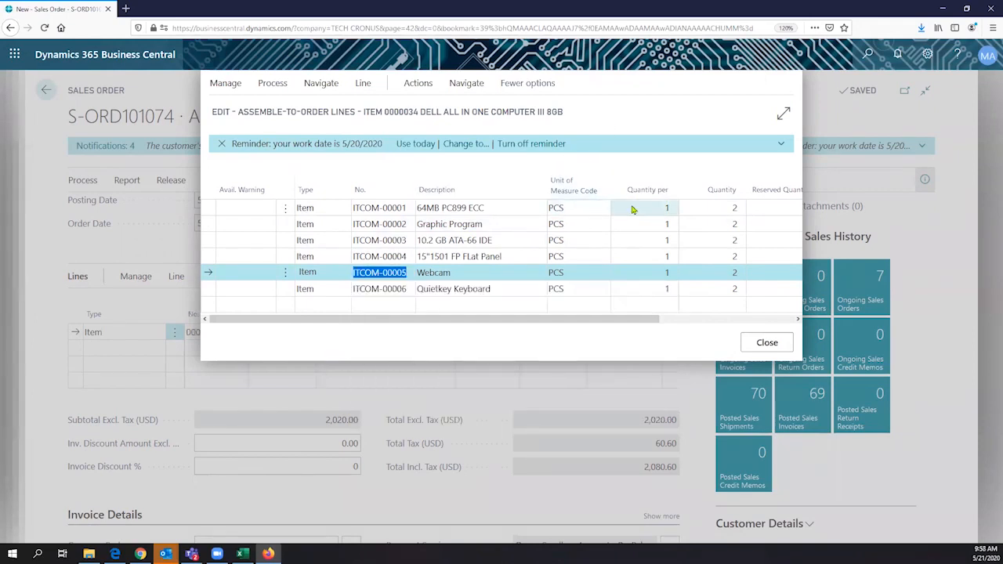
- Check each component's Quantity per value and show the Manage and Process actions
click(623, 207)
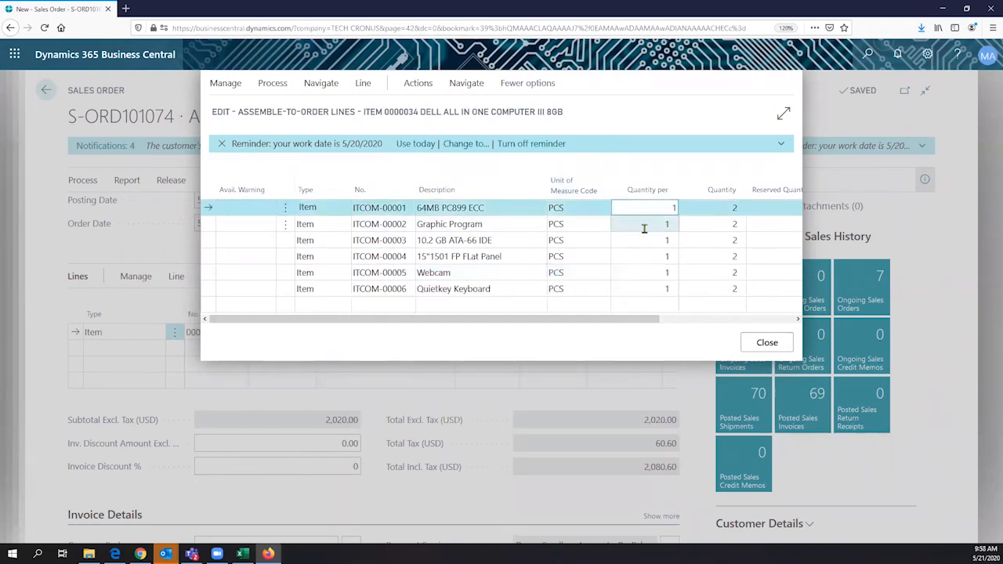
click(645, 224)
key(Down)
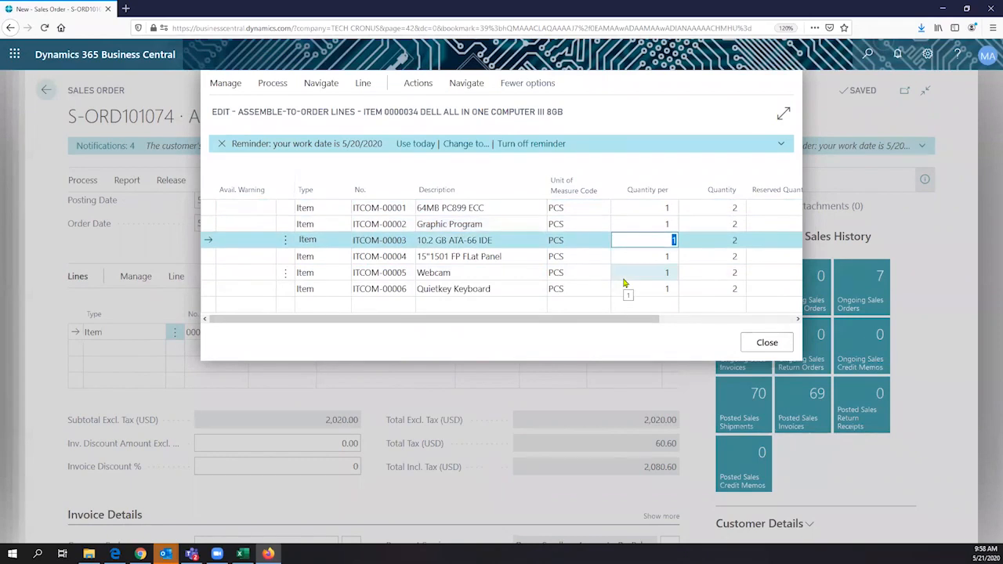
click(236, 84)
click(267, 87)
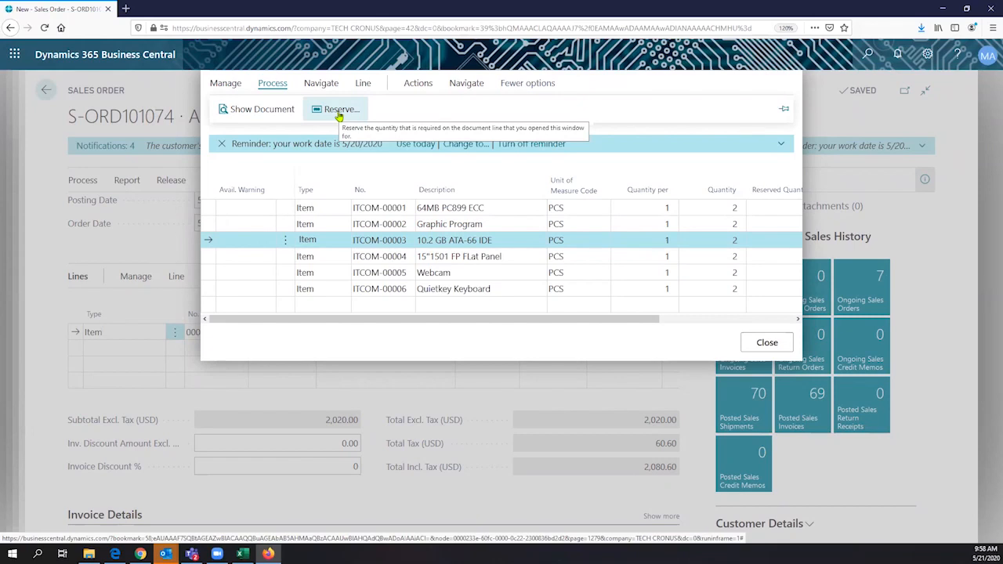
click(324, 90)
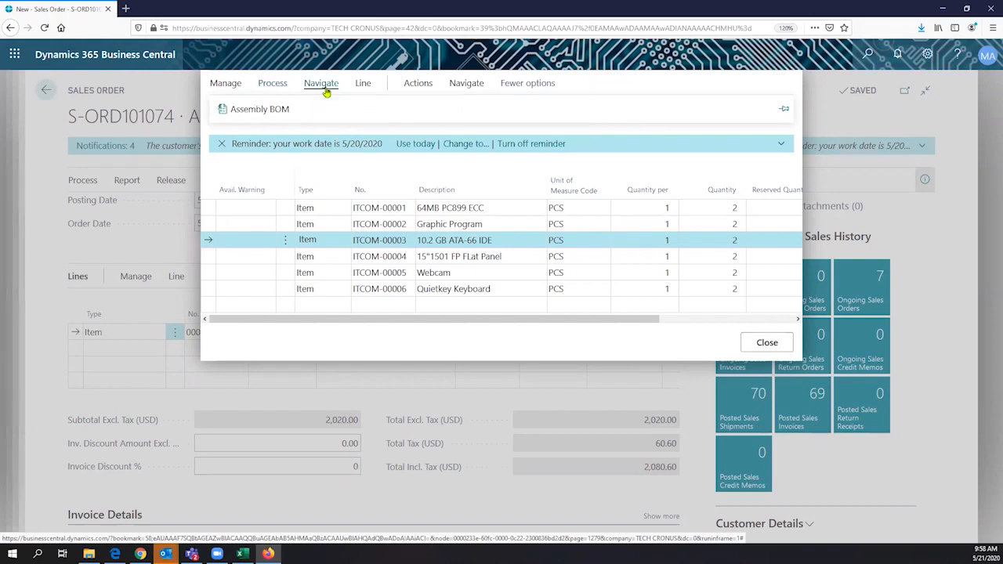
click(364, 89)
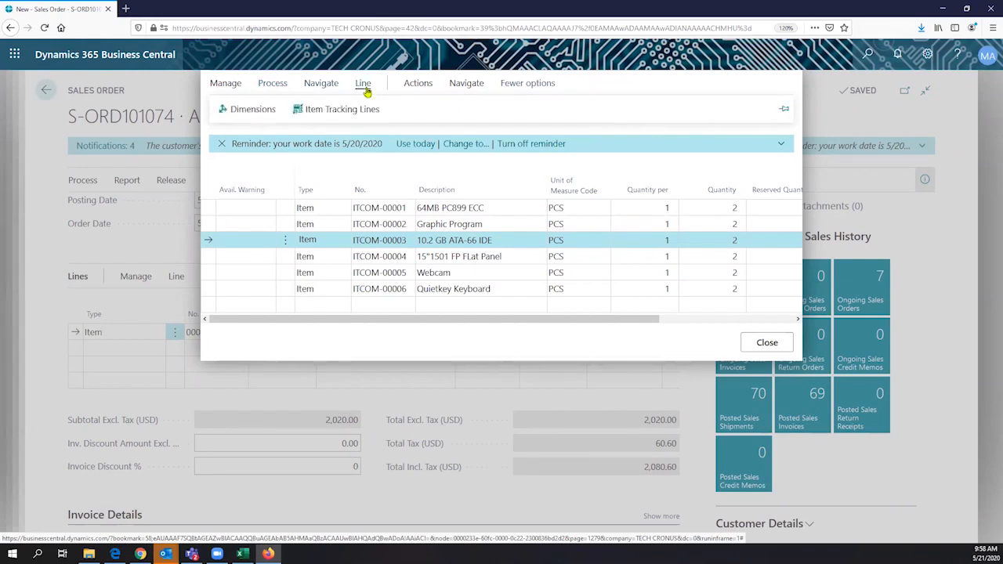
click(408, 85)
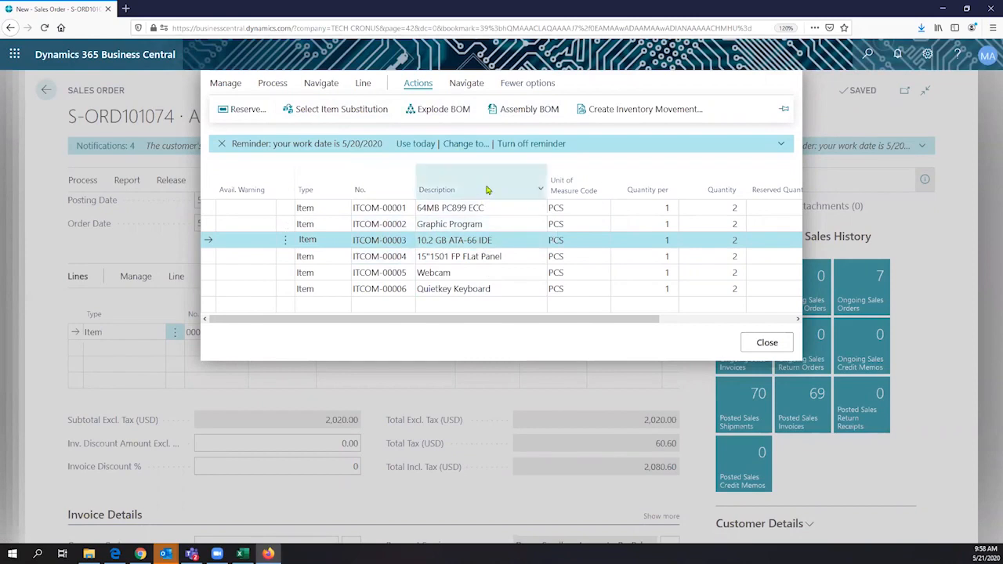
click(465, 88)
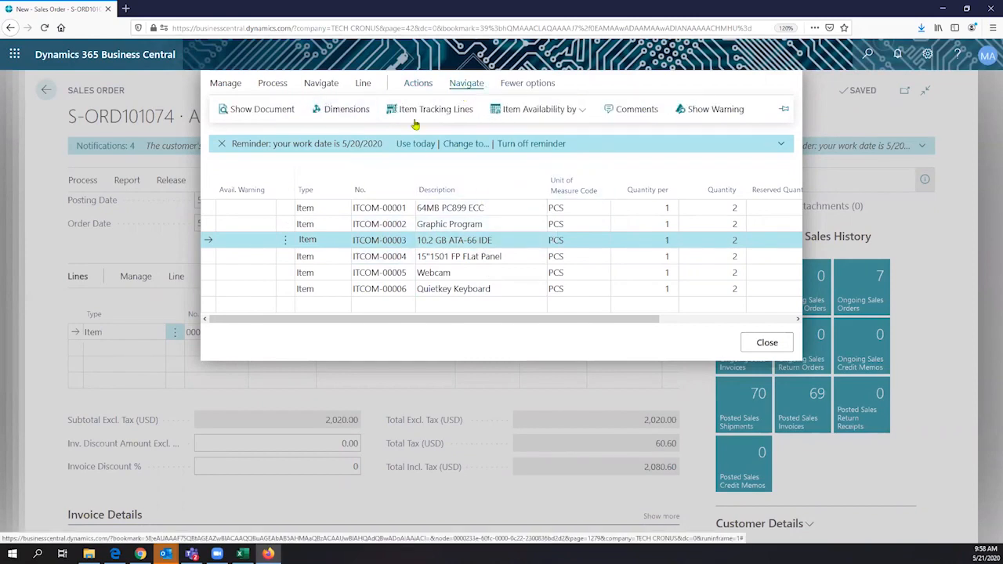
click(572, 109)
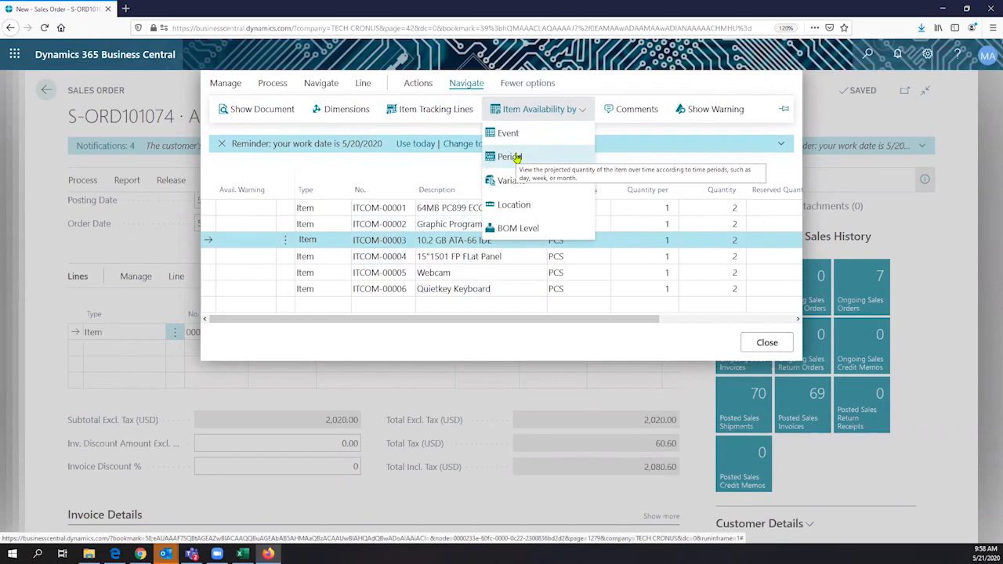
click(256, 112)
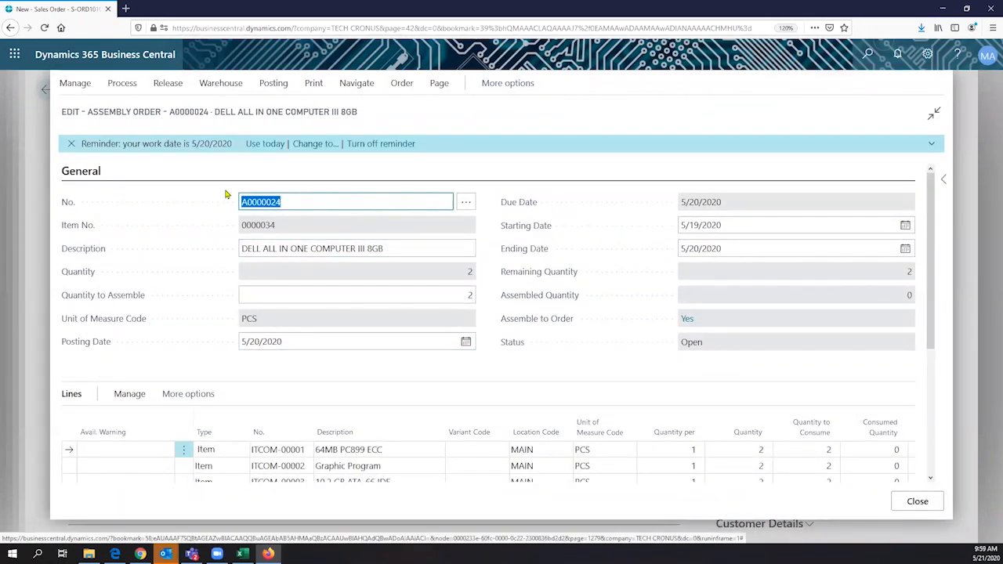
drag(394, 248, 309, 283)
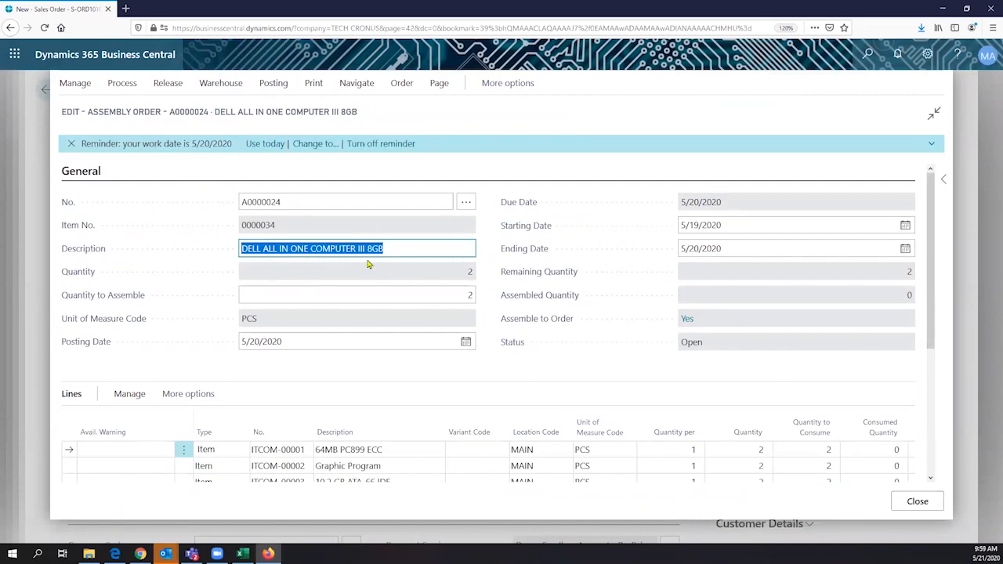
scroll(368, 264, down, 4)
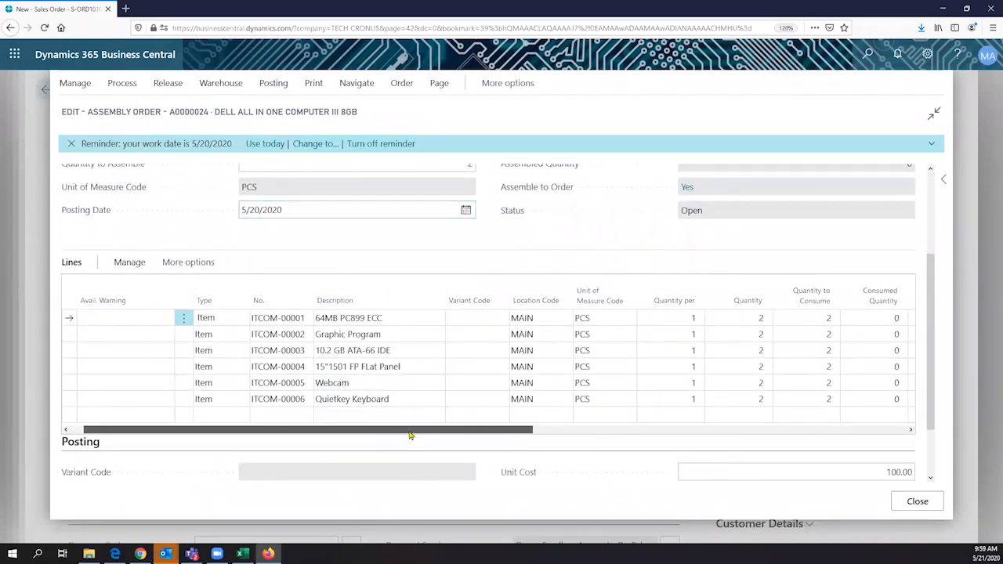
scroll(466, 442, right, 3)
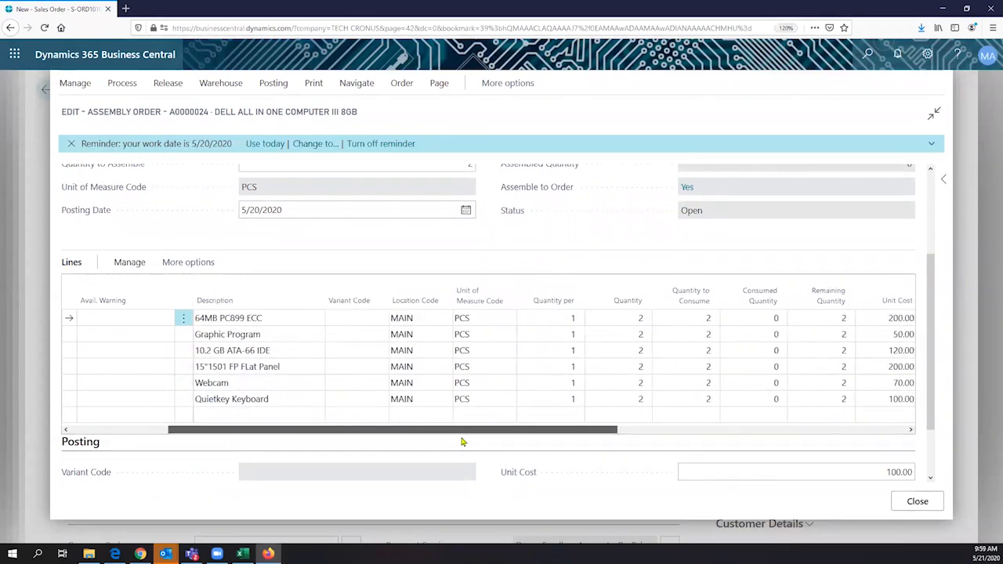
scroll(427, 441, left, 3)
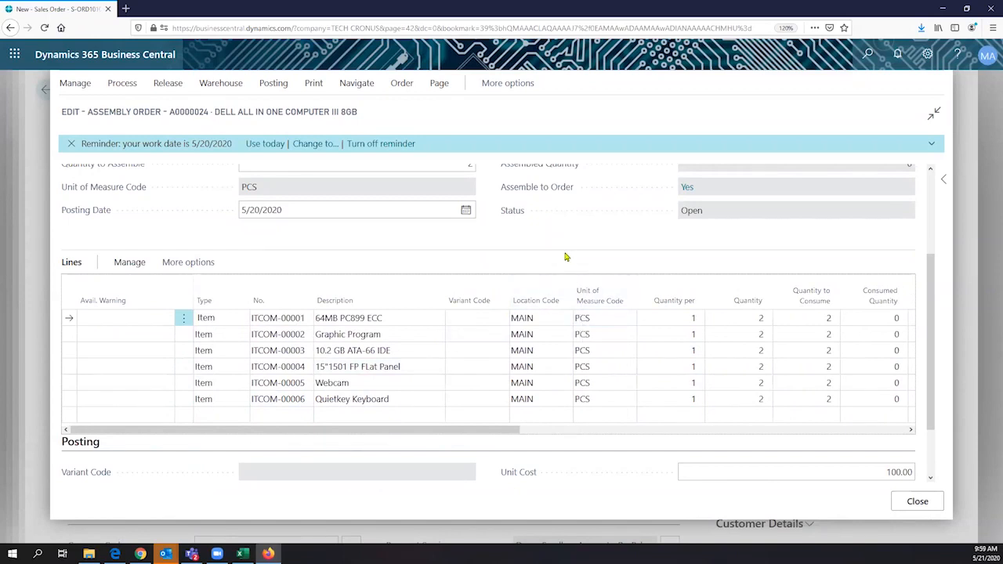
click(915, 502)
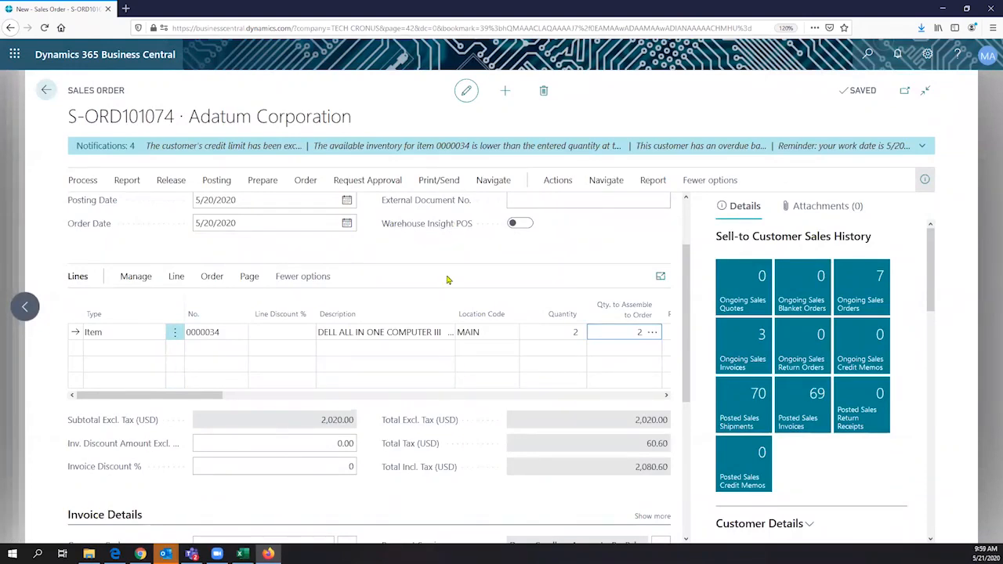
- Release sales order S-ORD101074
scroll(448, 280, up, 2)
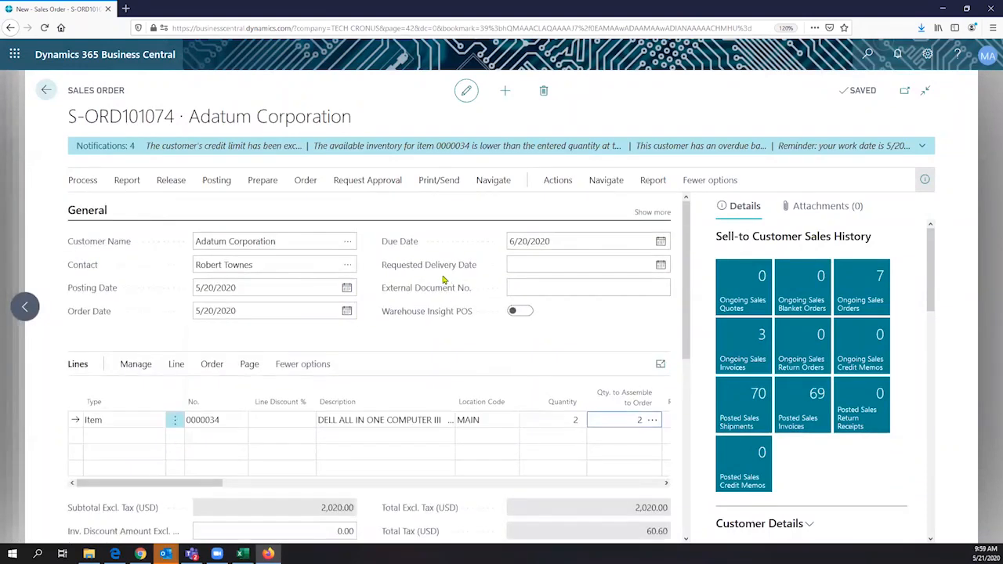
click(173, 181)
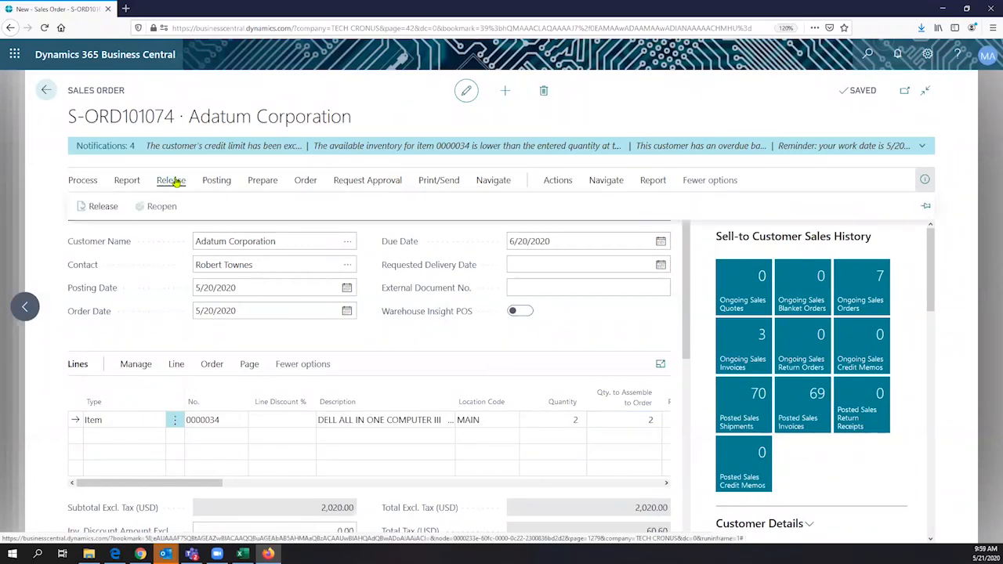
click(98, 207)
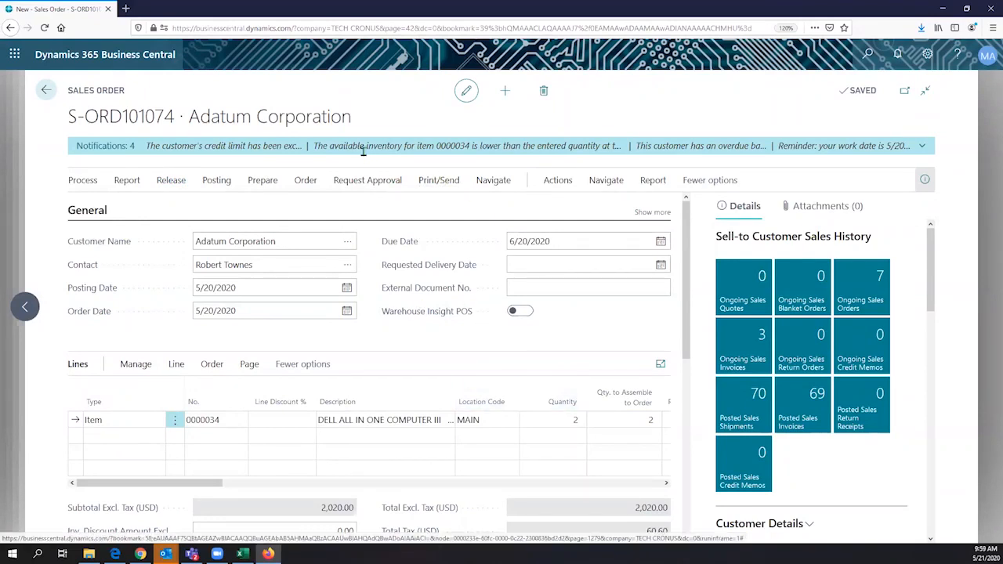
- Dismiss the credit-limit, low-inventory and overdue-balance notifications on the order
drag(333, 147, 475, 147)
click(474, 147)
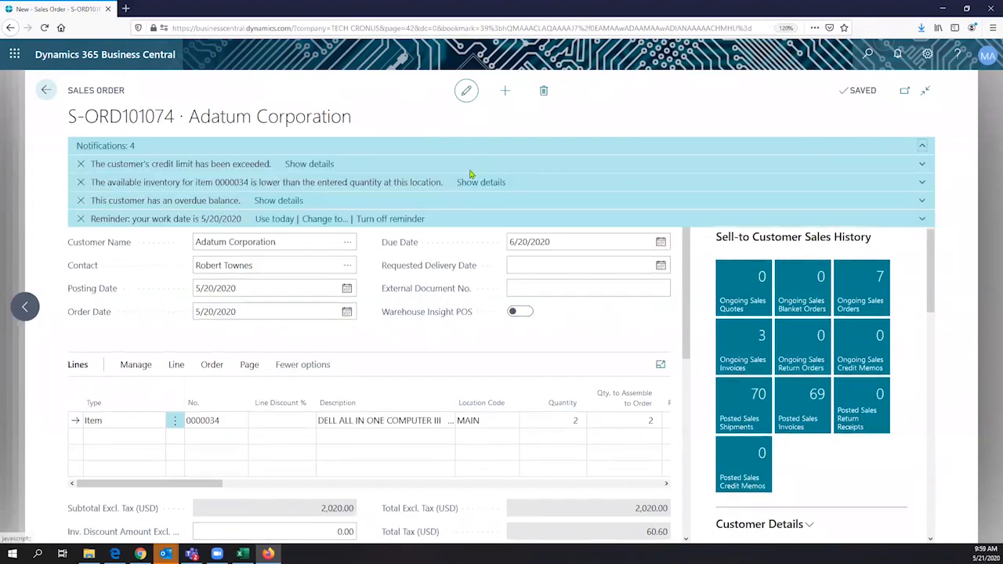
click(81, 166)
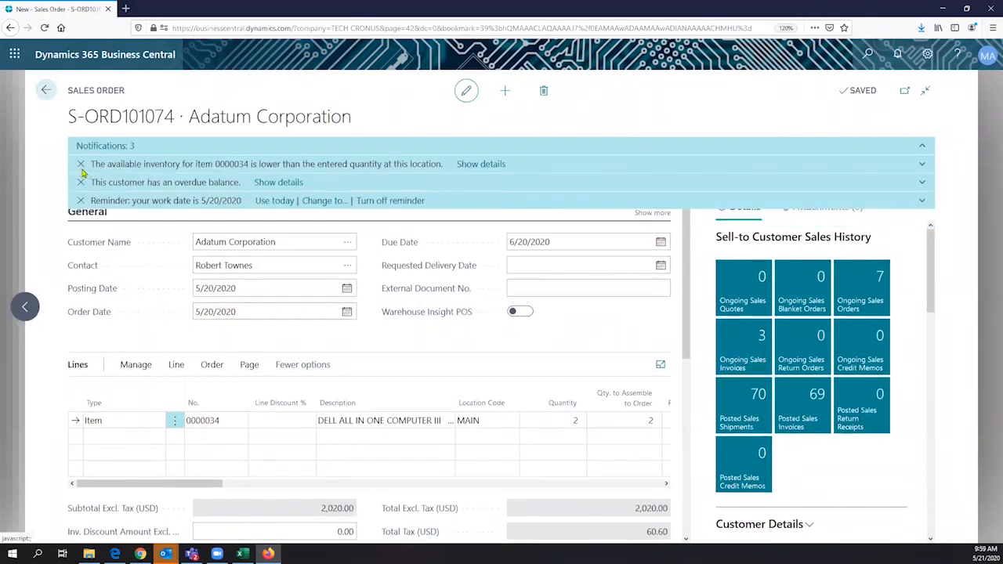
click(82, 167)
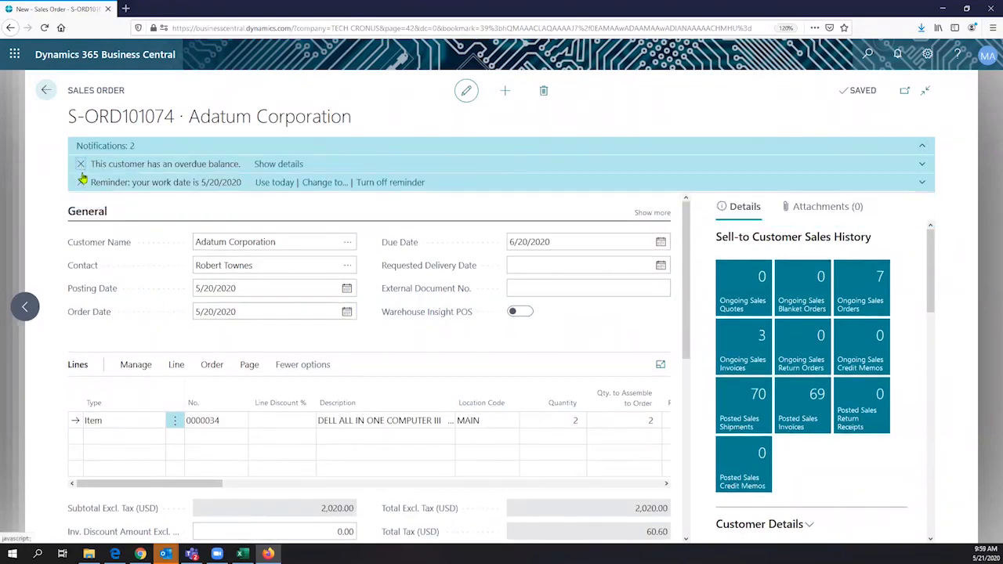
click(81, 164)
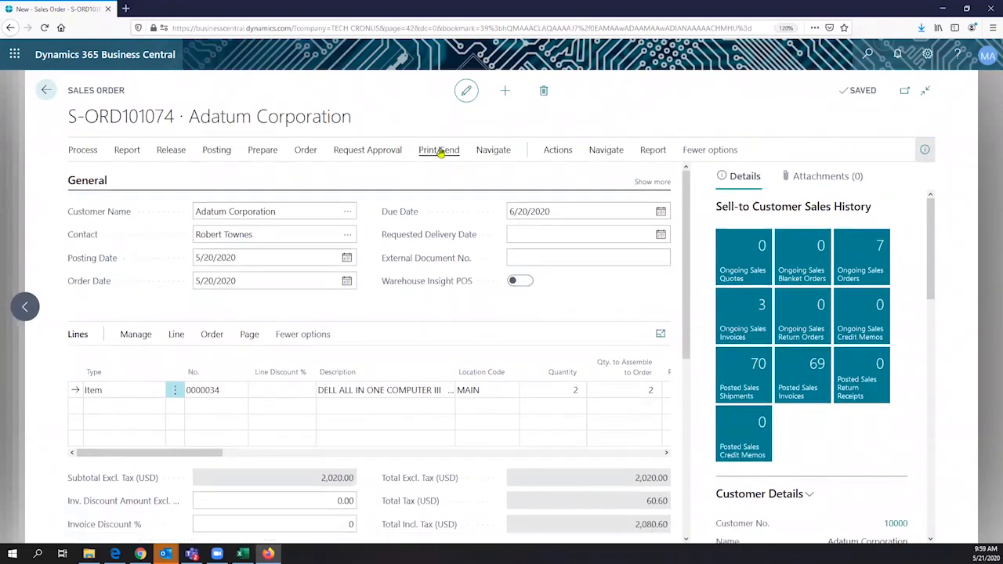
- Browse the Print/Send, Related and Actions menus to reach the Plan options
click(437, 153)
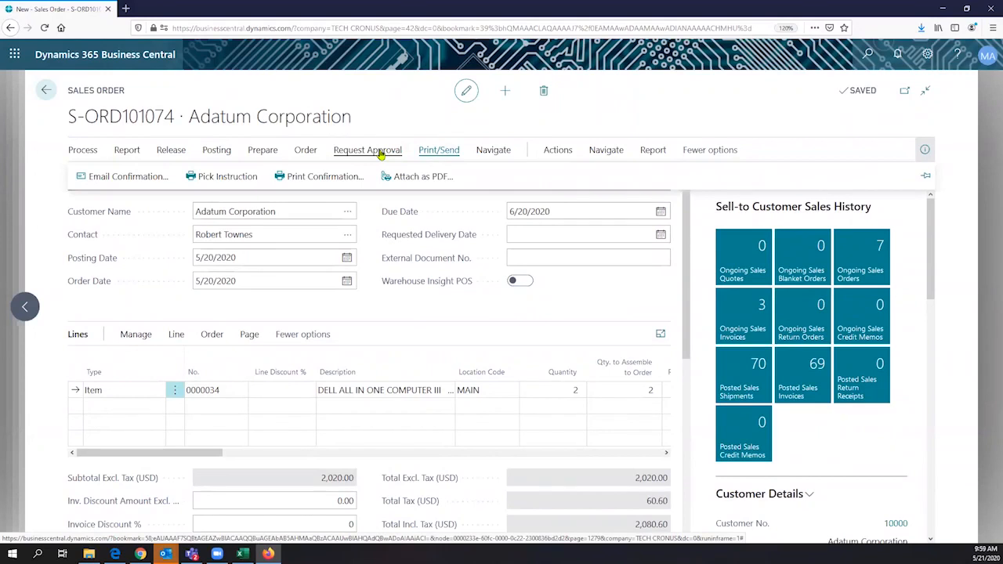
click(490, 151)
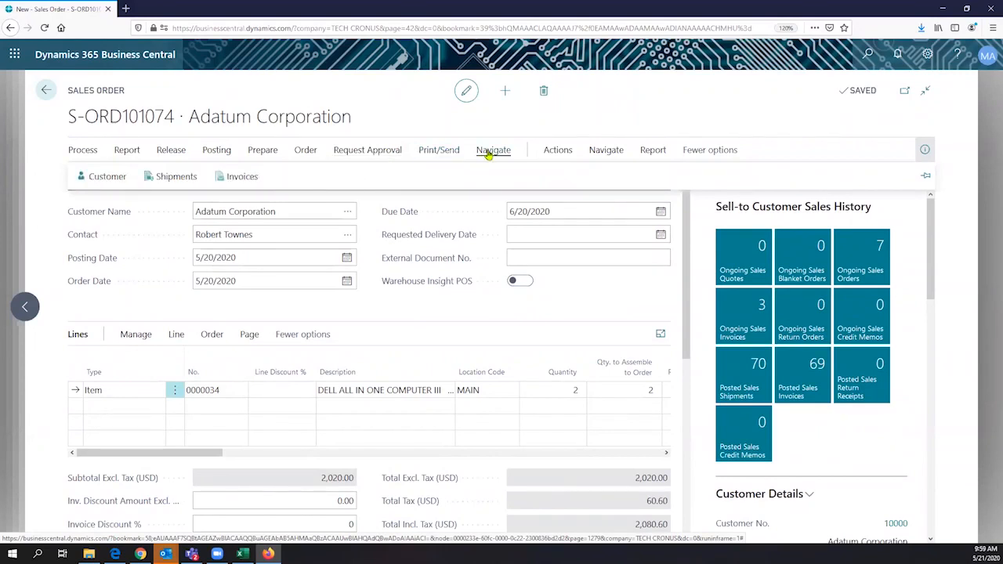
click(546, 152)
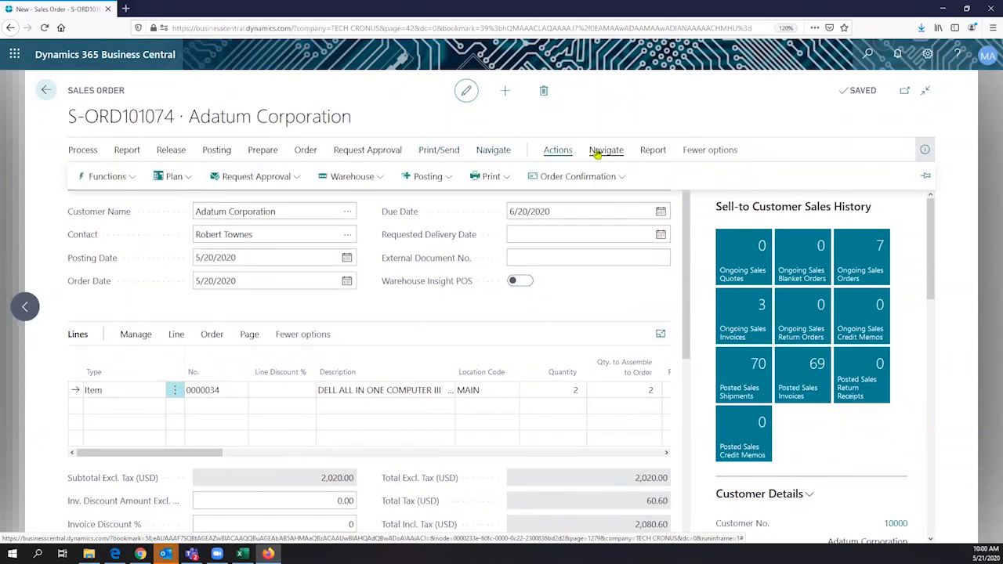
click(189, 179)
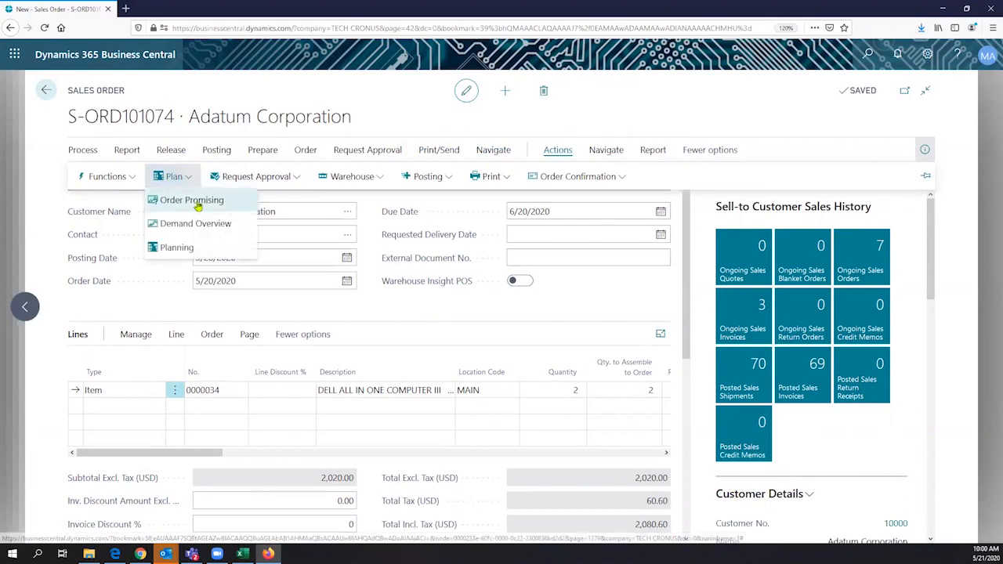
- Run Order Promising and Capable-to-Promise for the Dell line, showing shipment date 5/20/2020
click(198, 204)
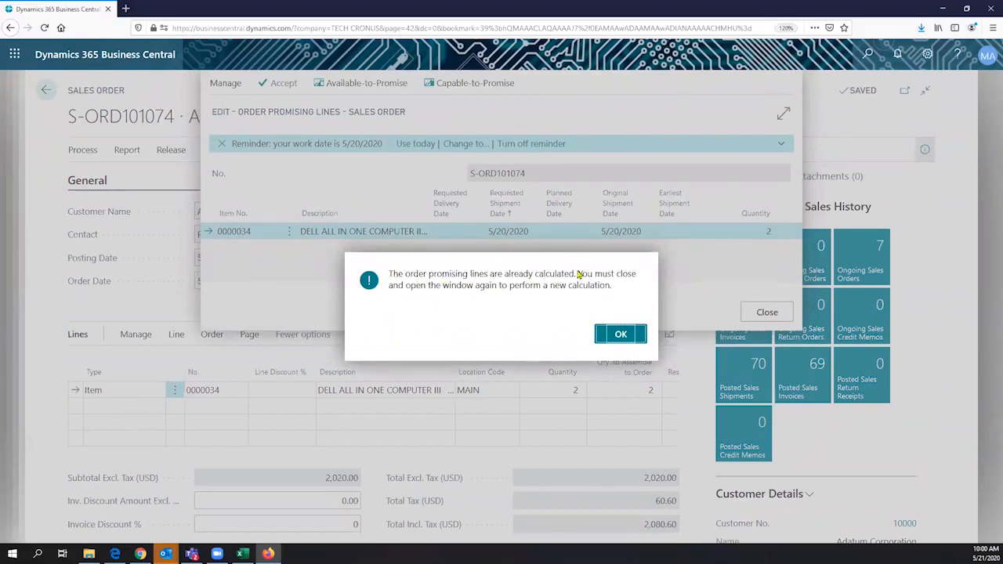
key(Return)
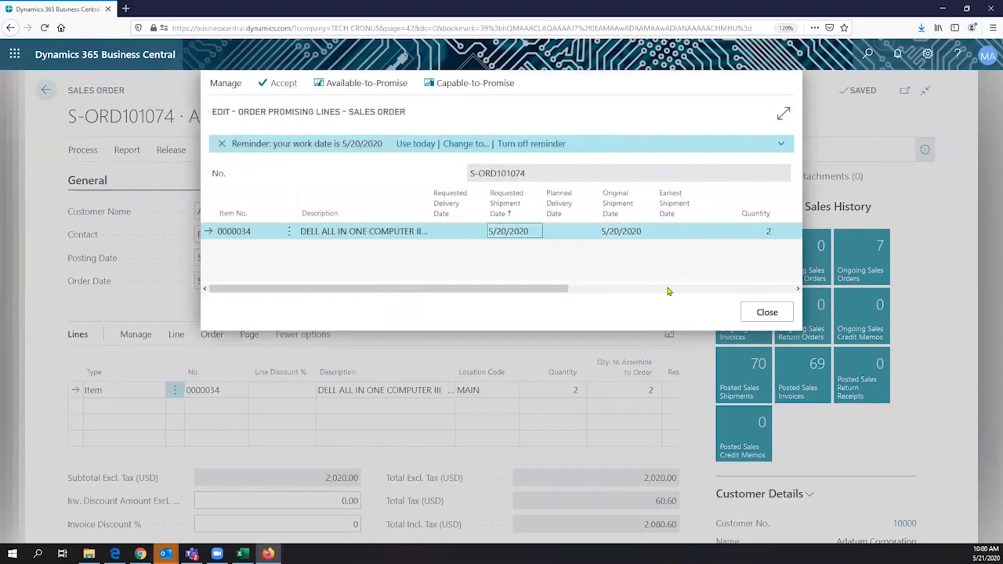
drag(472, 291, 306, 317)
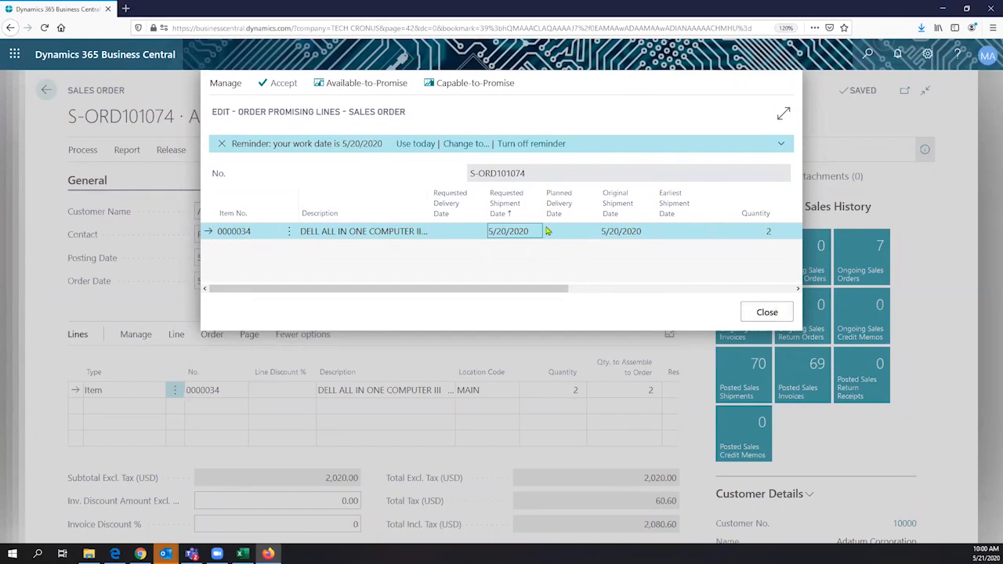
click(449, 80)
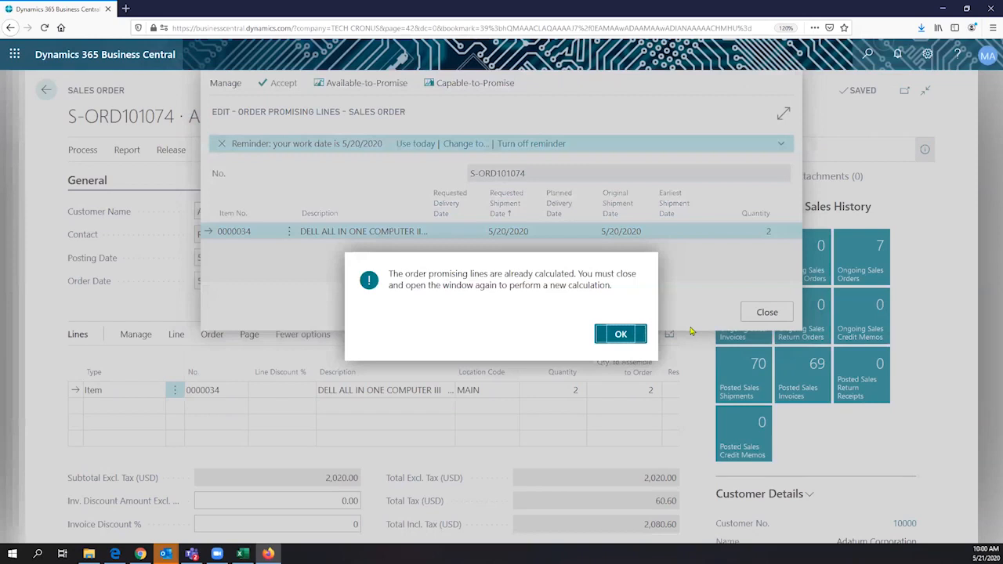
click(621, 334)
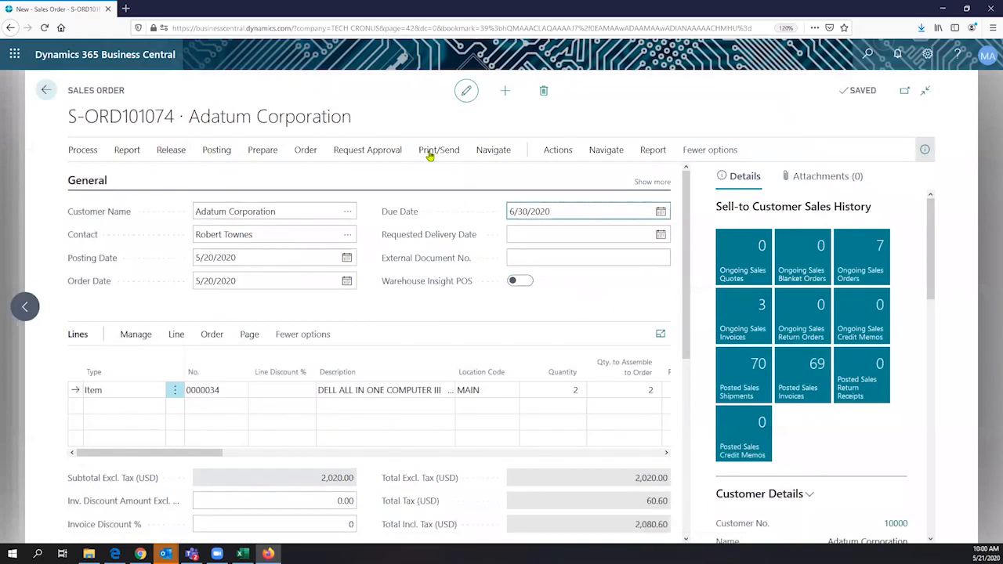
- Close the planning options without choosing one and show the order's Posting actions
click(506, 153)
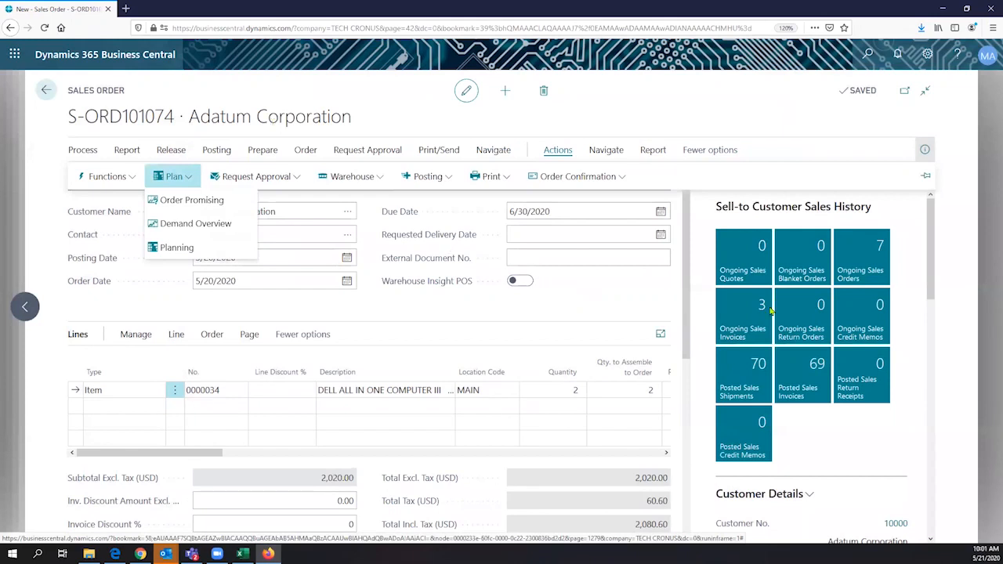
key(Down)
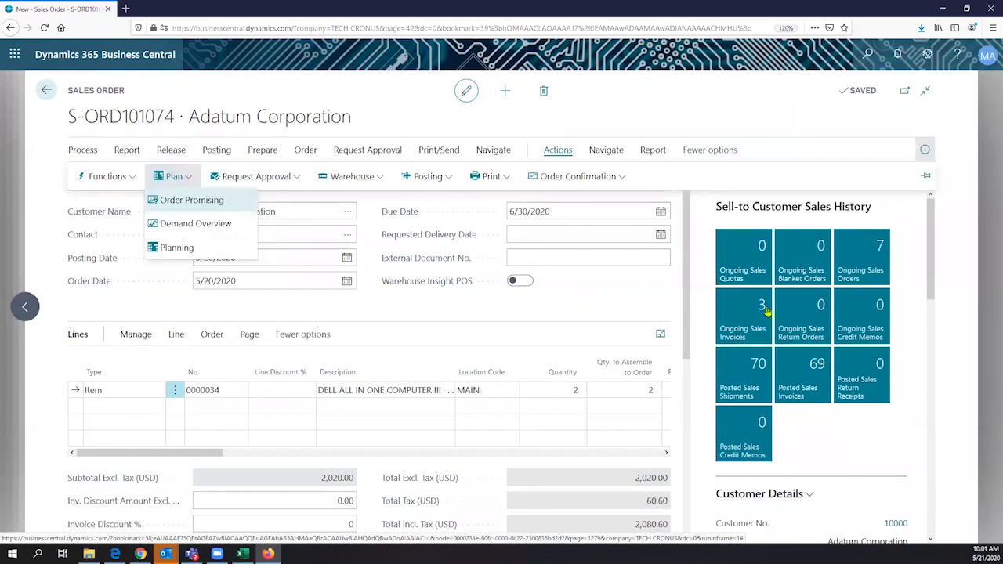
click(479, 318)
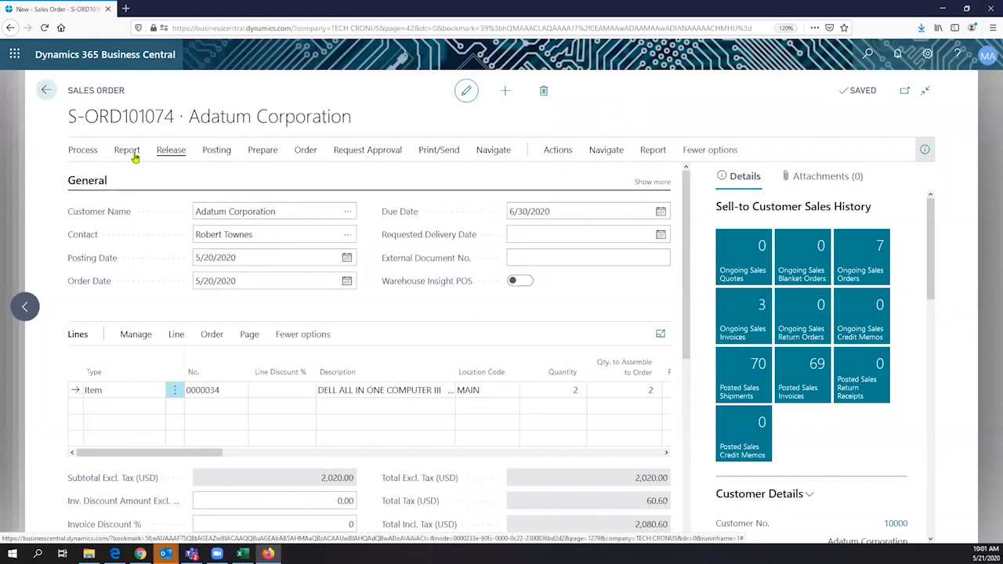
click(216, 150)
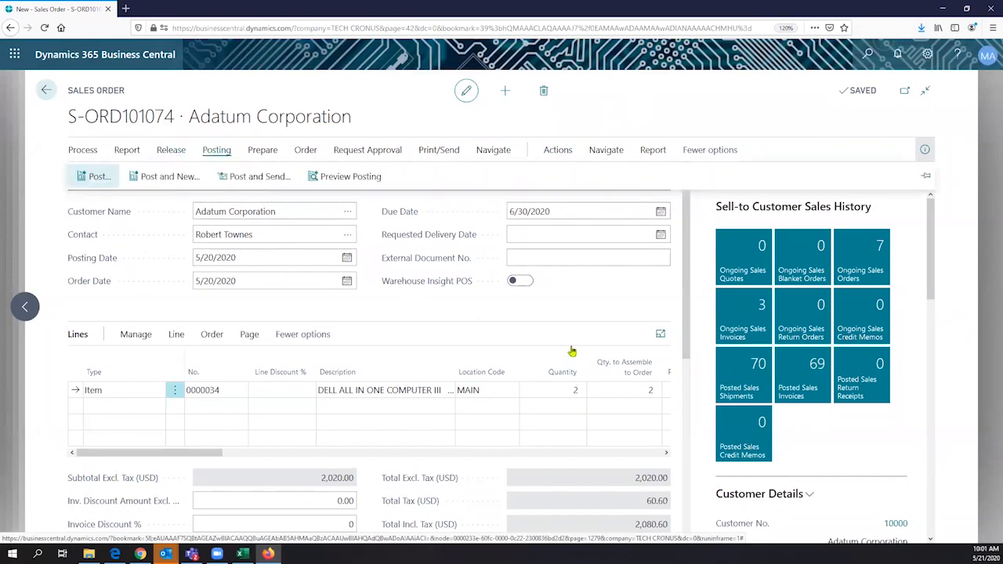
key(F9)
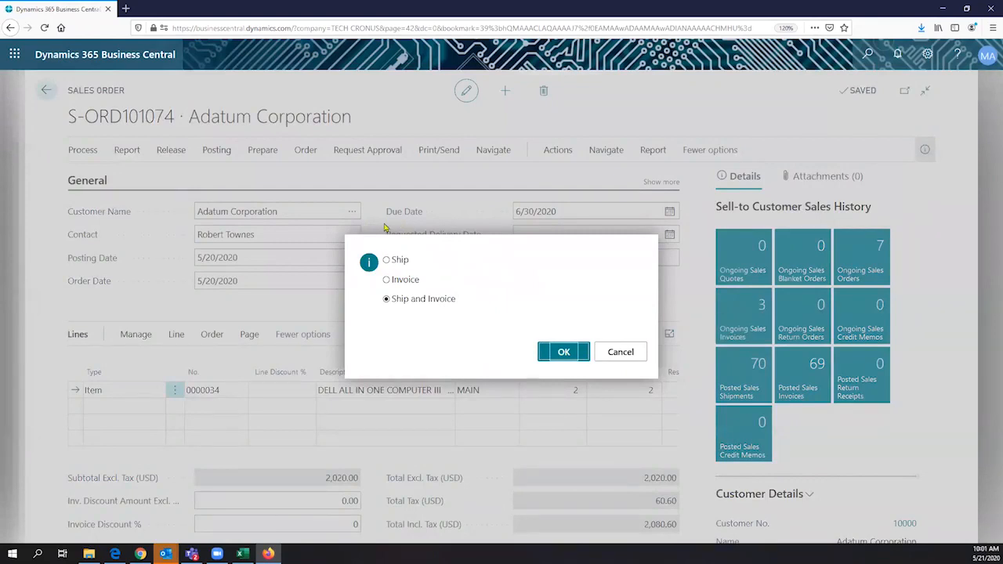
key(Return)
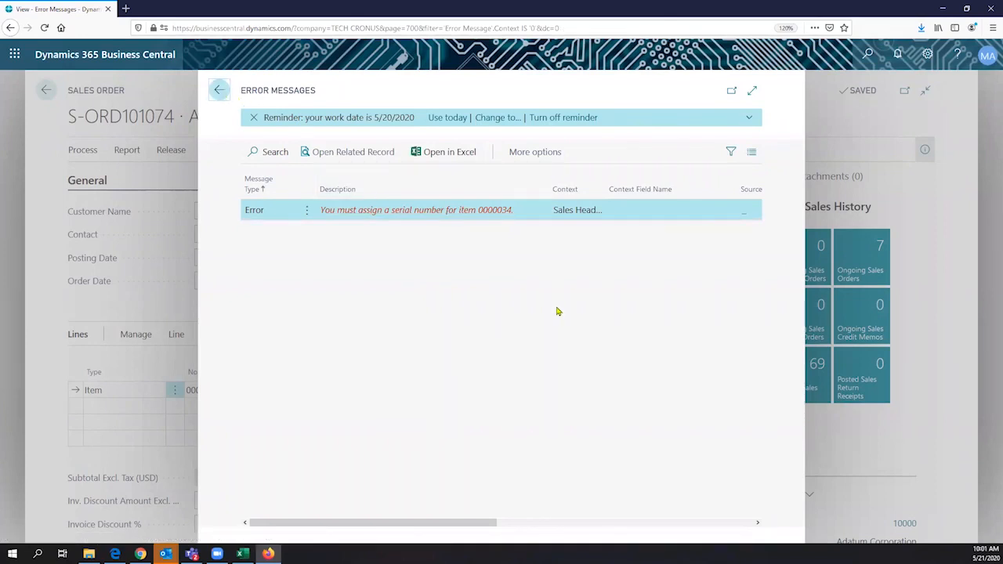
key(Escape)
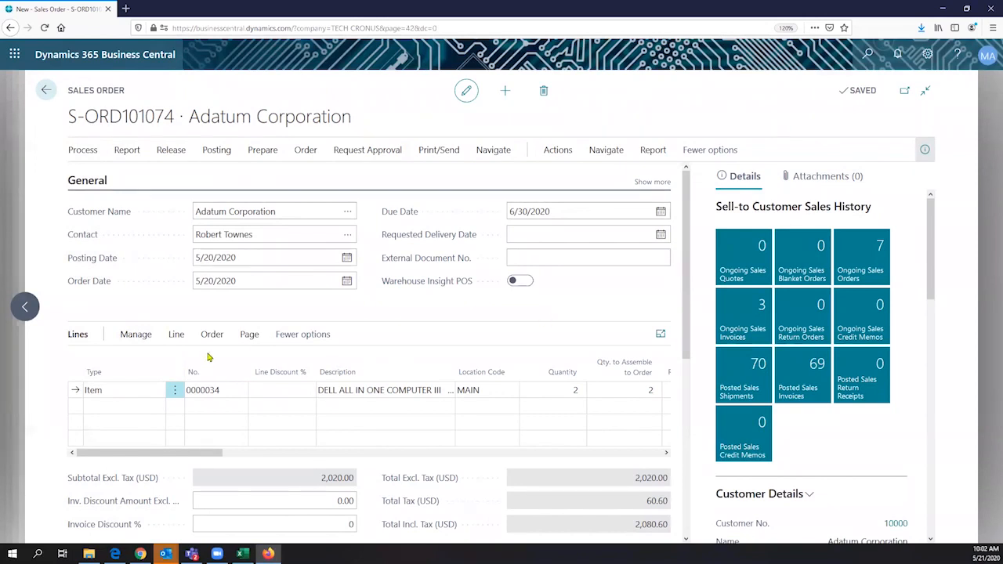
- Open the item tracking lines for the Dell computer on assembly order A0000024
click(632, 393)
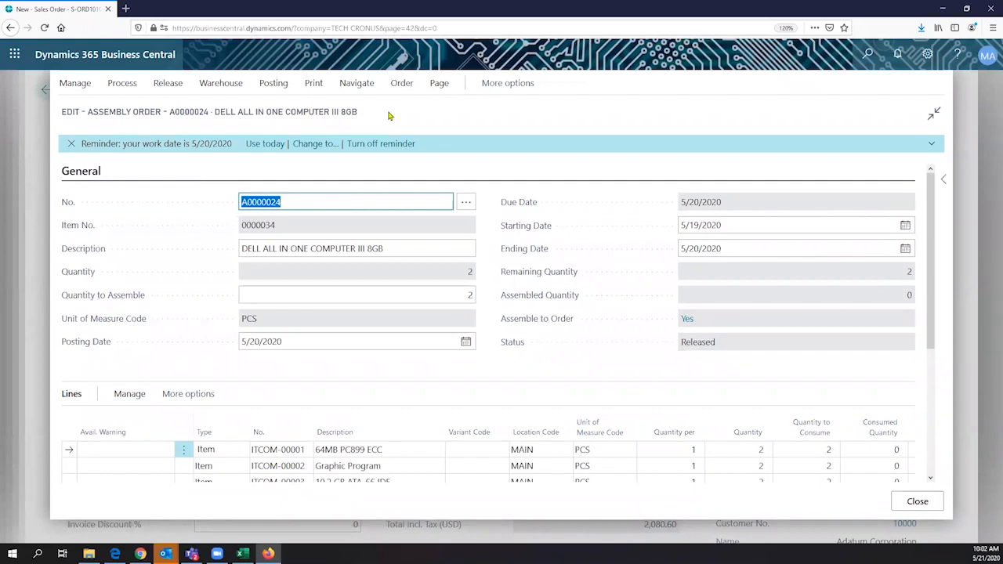
click(346, 85)
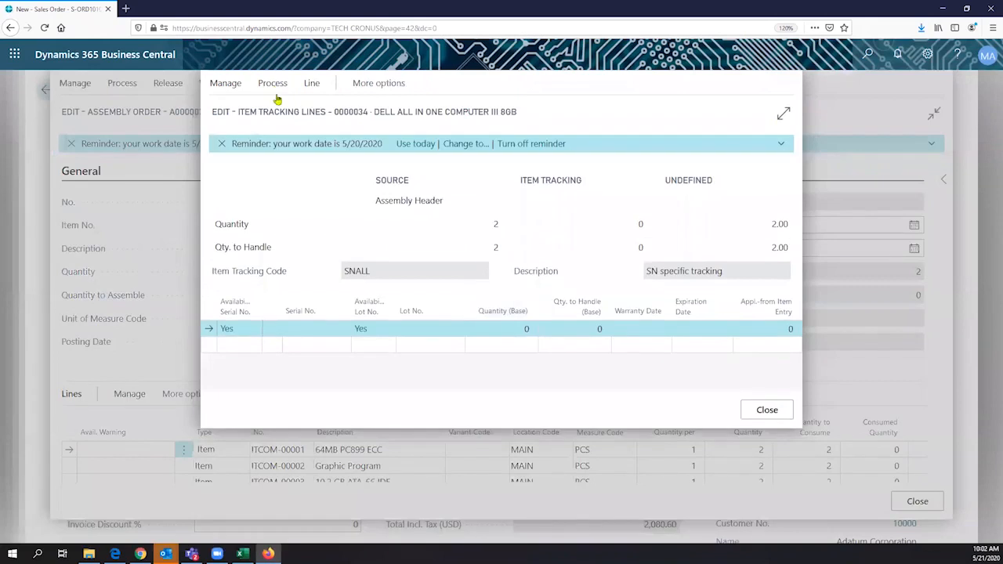
- Auto-assign serial numbers to the 2 assembled Dell computers, confirming quantity 2
click(274, 86)
click(280, 109)
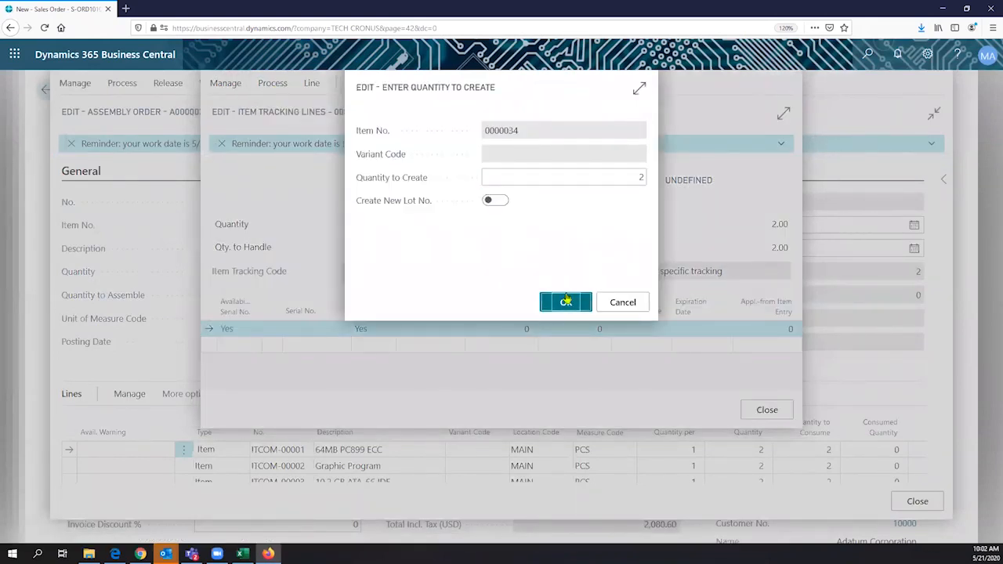
click(565, 302)
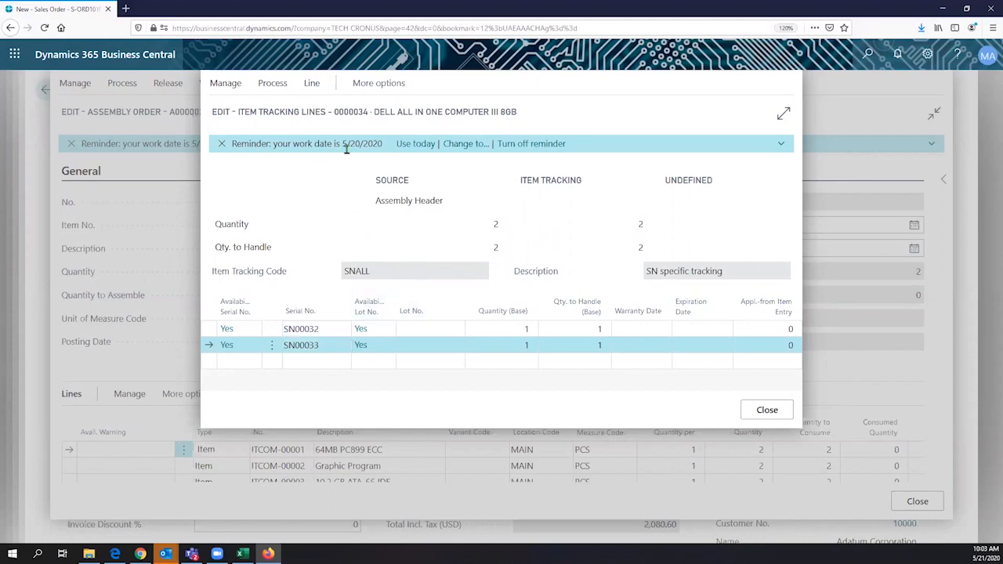
- Dismiss the work-date reminder, check SN00032 and SN00033, and close Item Tracking Lines
drag(342, 144, 382, 142)
click(382, 143)
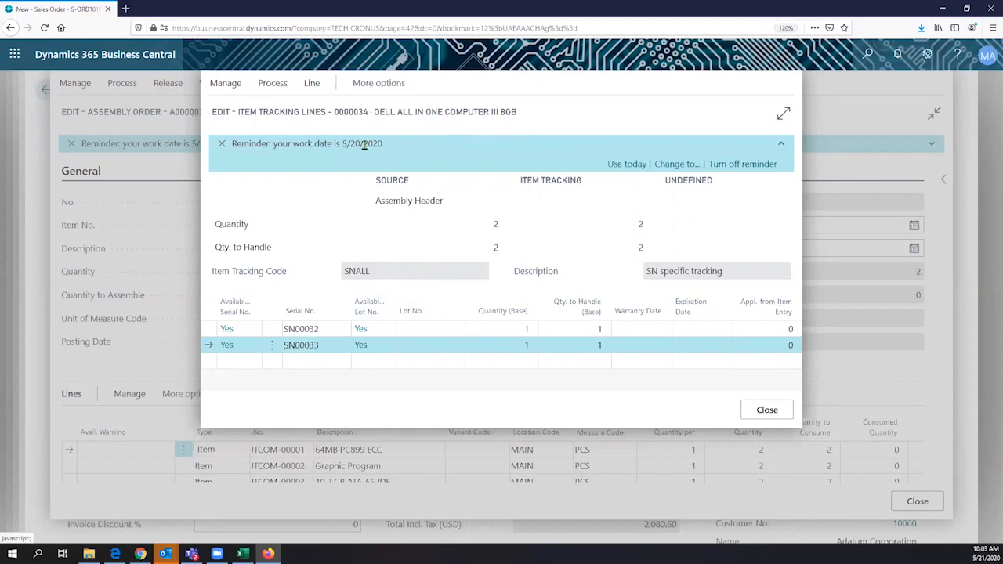
click(345, 144)
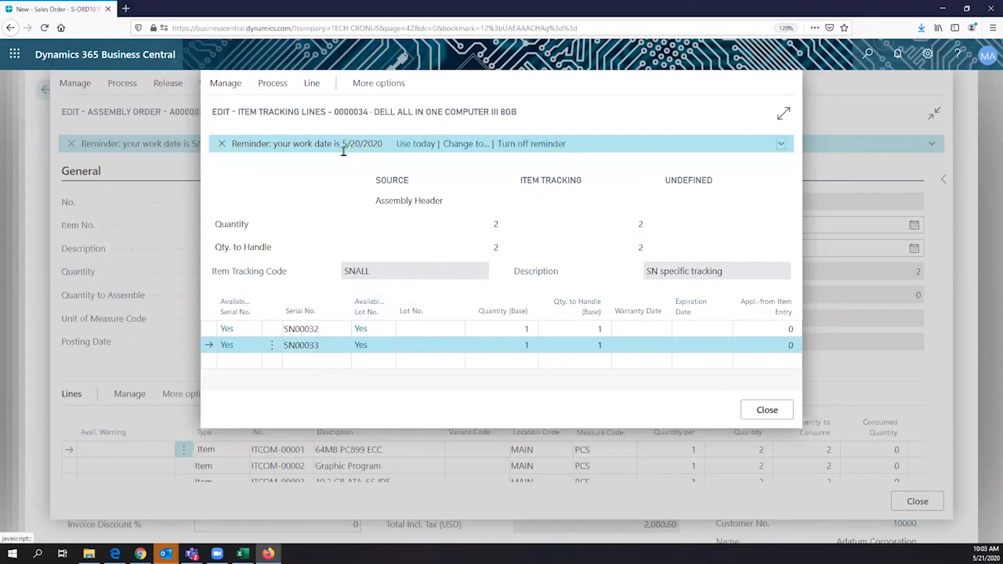
click(405, 143)
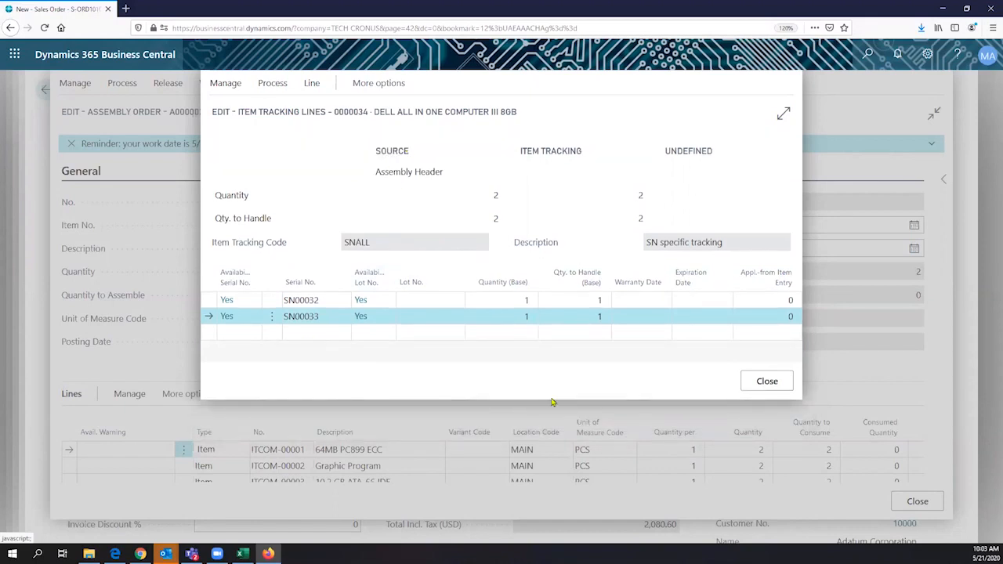
click(320, 302)
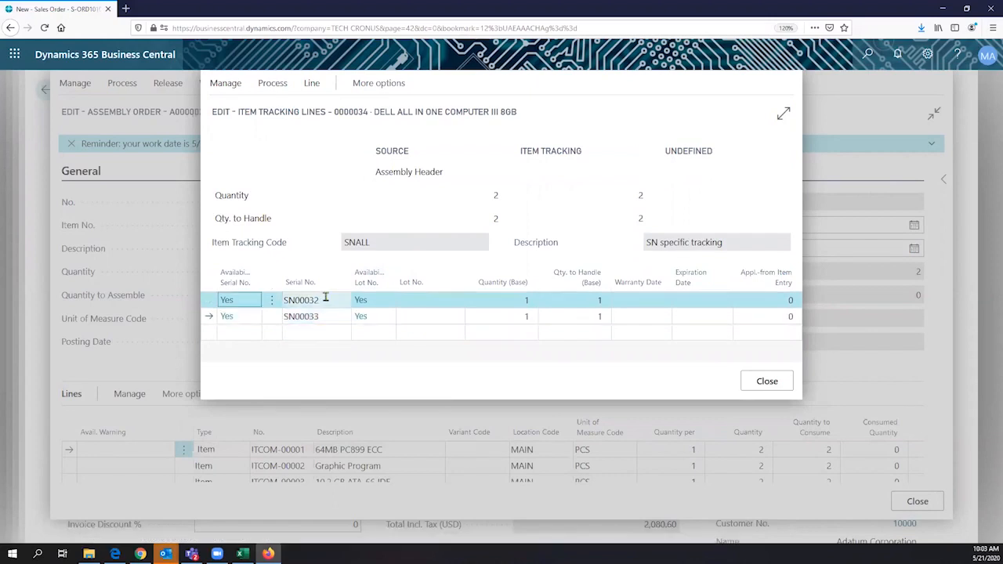
click(329, 317)
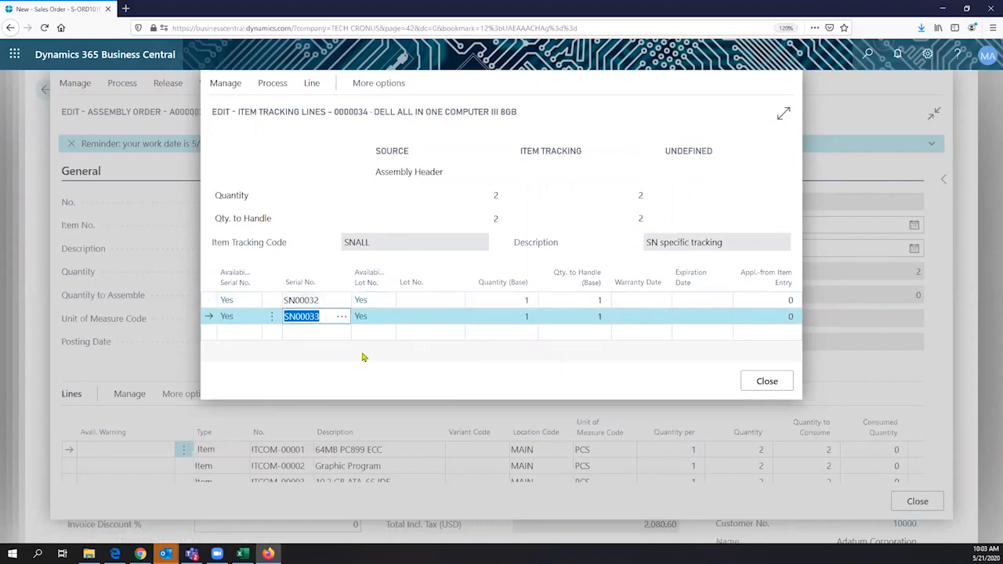
click(748, 381)
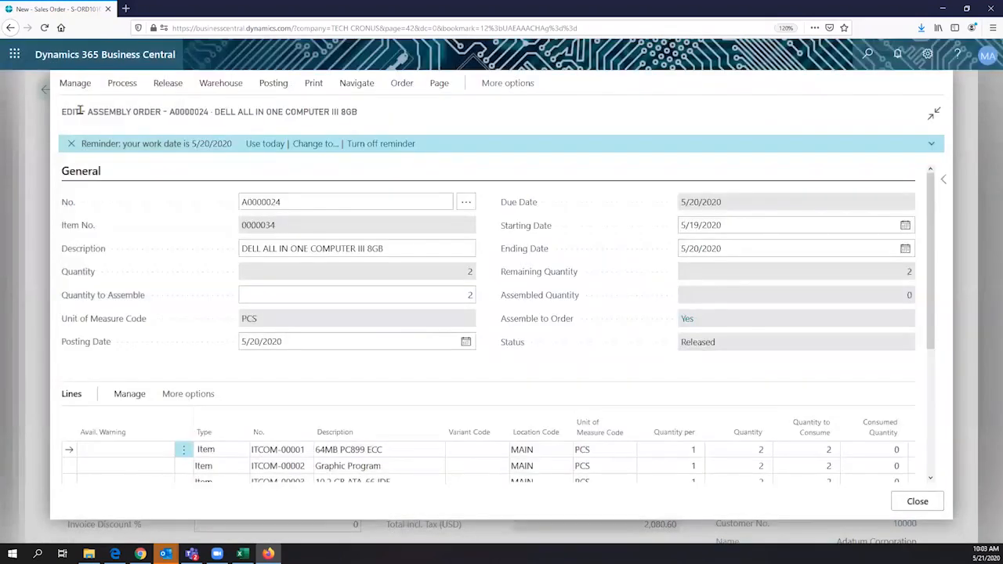
- Review the assembly components, then close the assembly order and Assemble-to-Order Lines back to S-ORD101074
drag(87, 111, 164, 115)
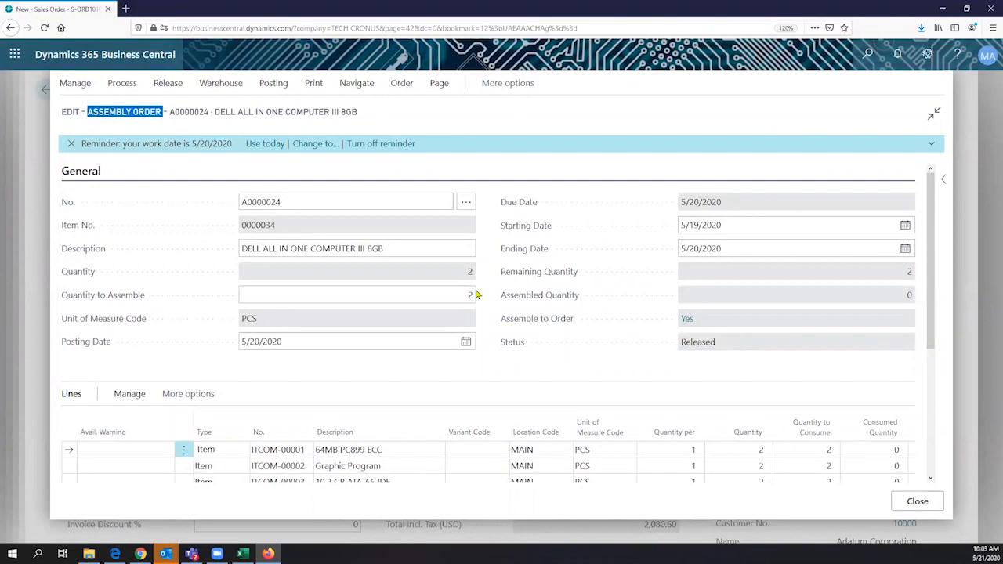
scroll(476, 295, down, 1)
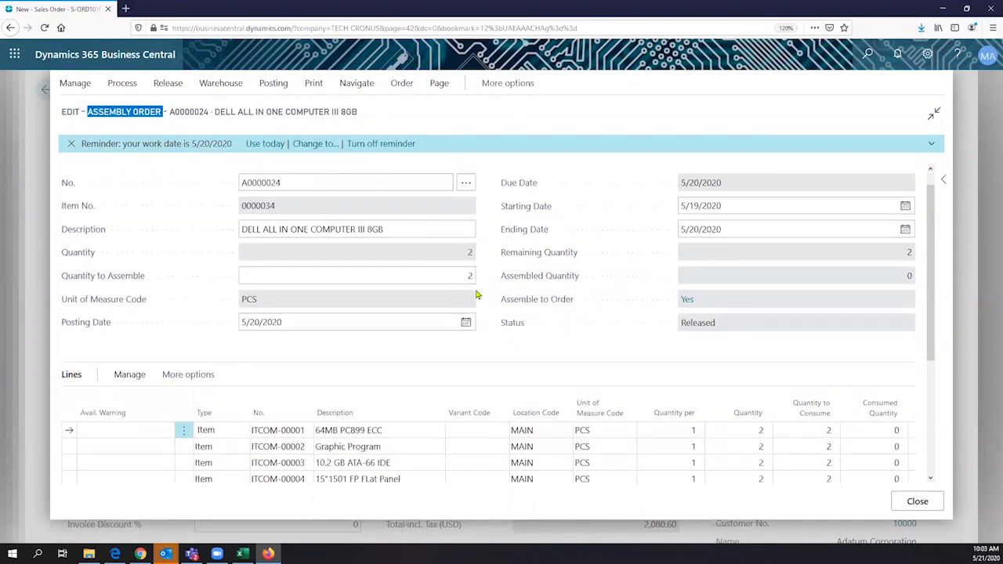
scroll(475, 295, down, 2)
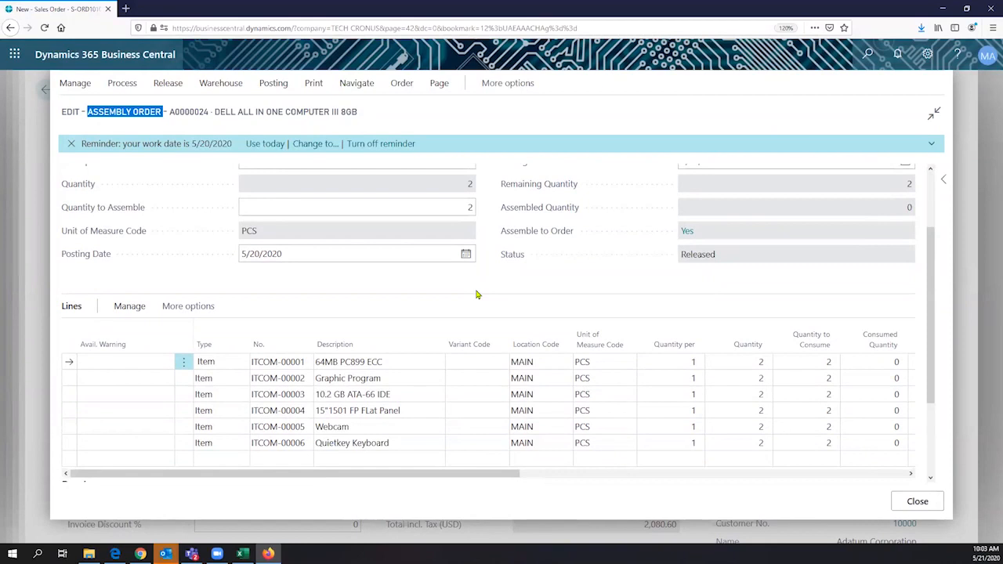
click(918, 503)
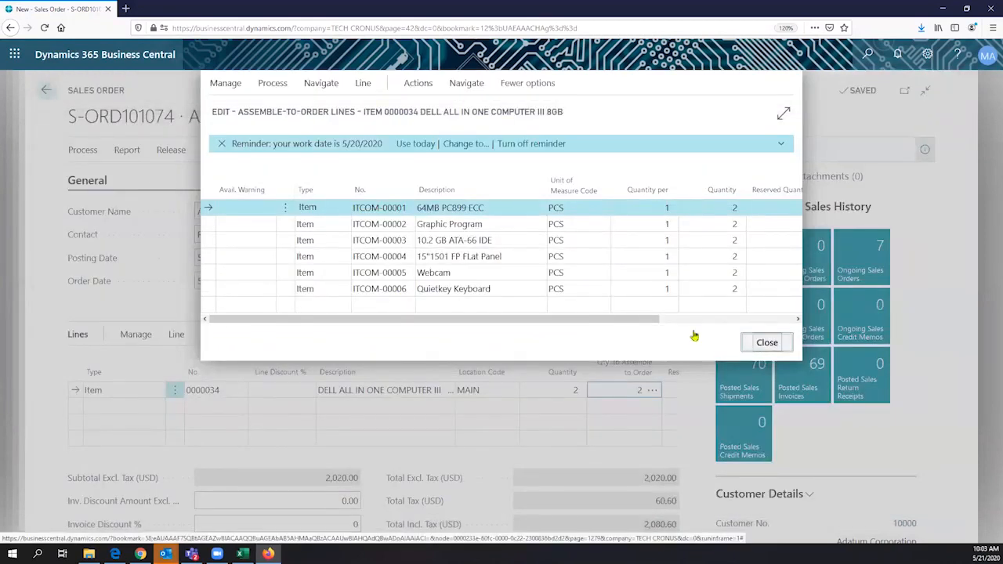
key(Escape)
click(510, 260)
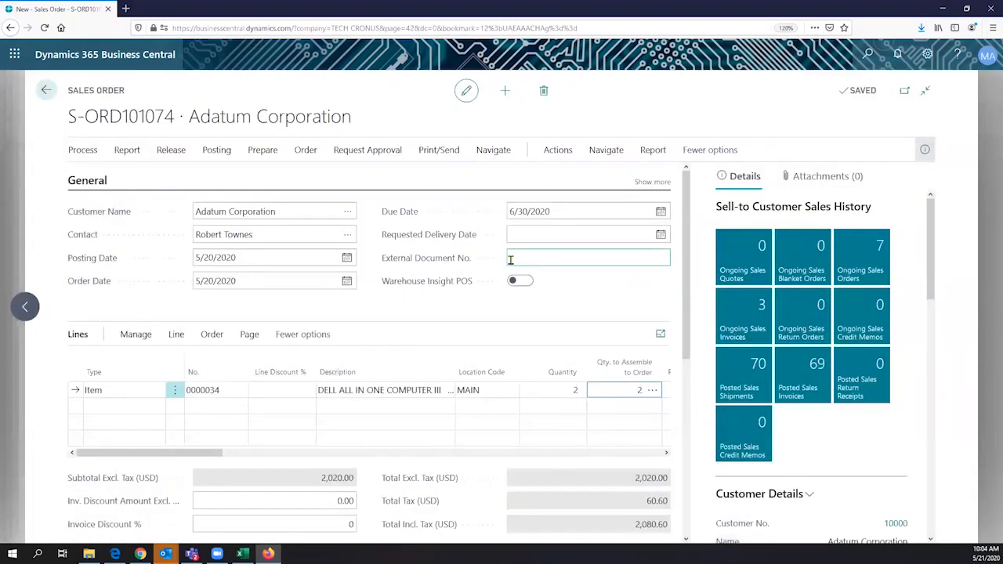
- Draft the email confirmation for S-ORD101074 and open the attached Sales Order S-ORD101074.pdf
click(444, 156)
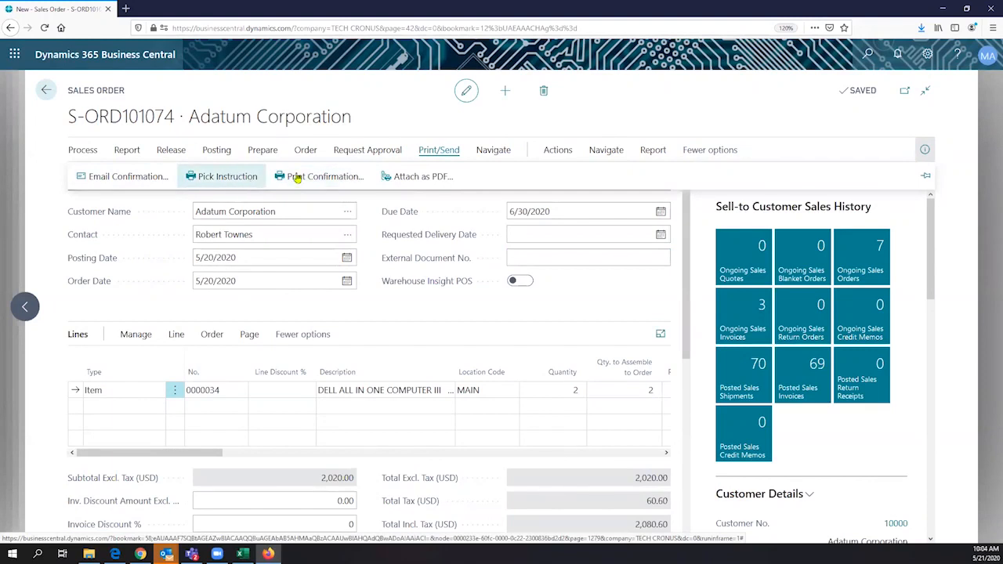
click(185, 194)
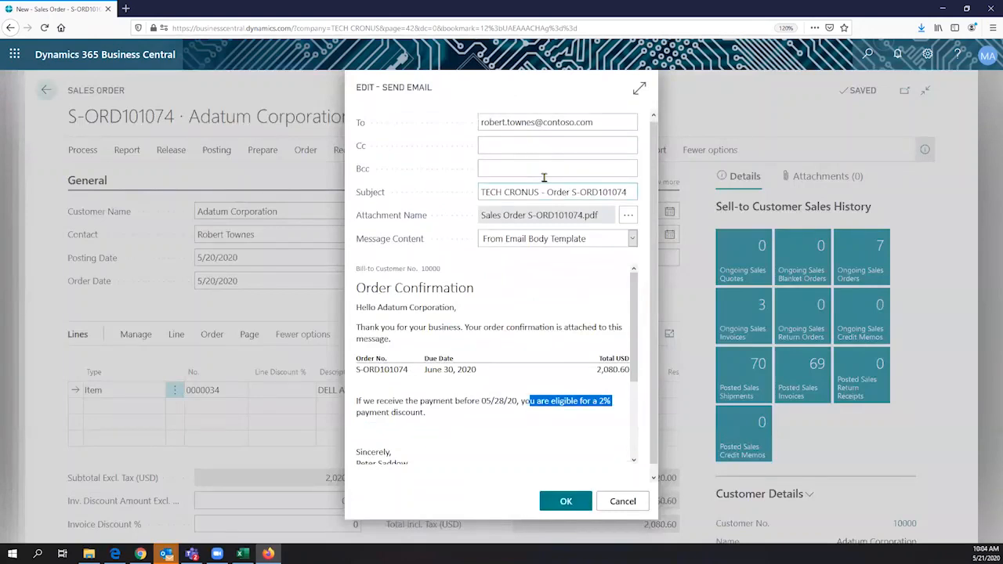
click(480, 153)
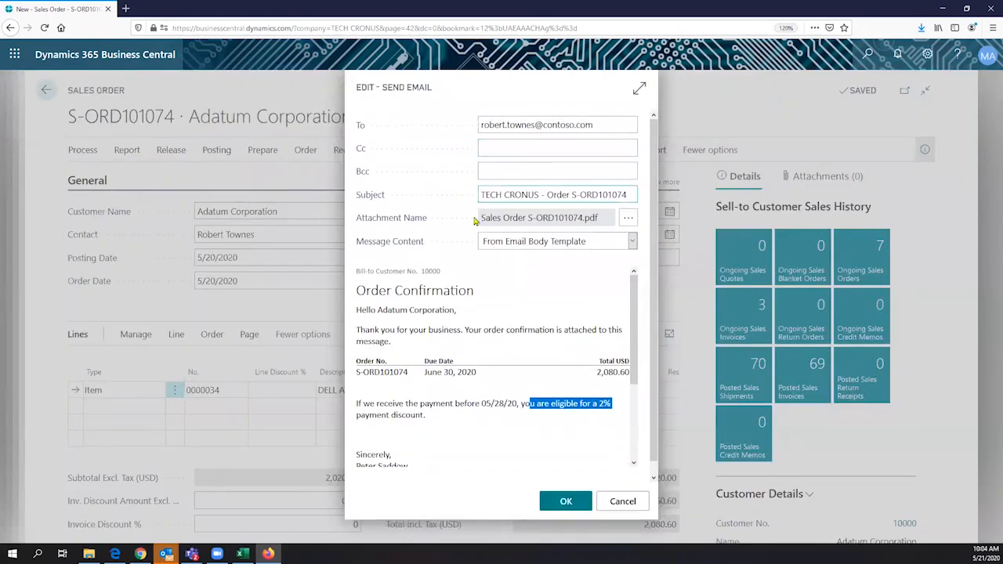
click(630, 219)
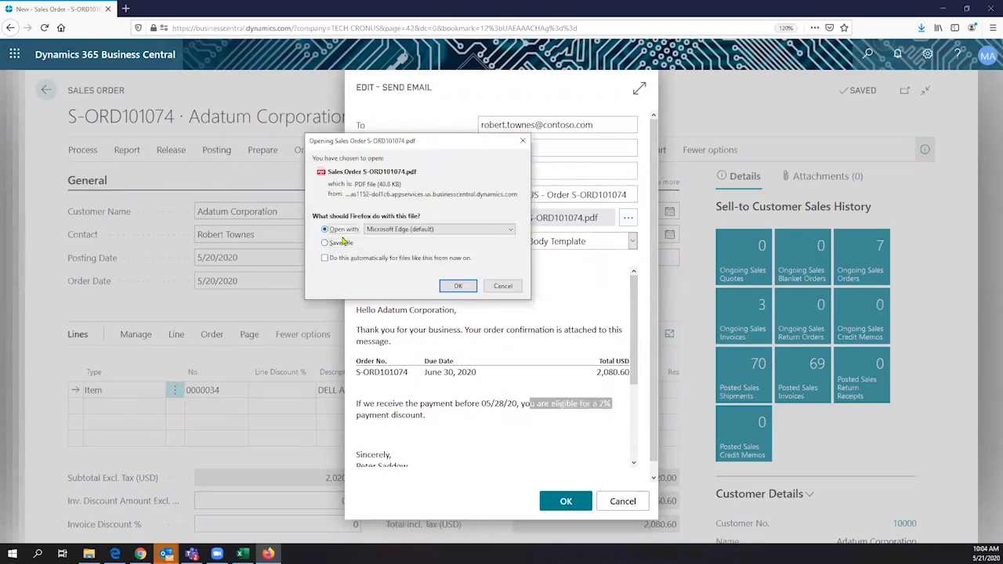
- View the S-ORD101074 Order Confirmation PDF in Edge, totalling 2,080.60
click(456, 286)
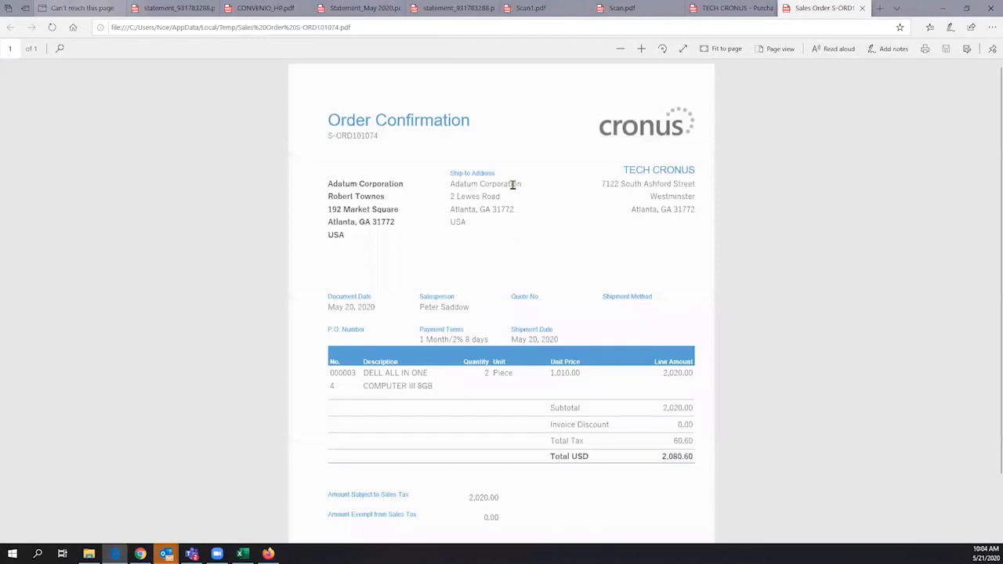
drag(329, 120, 473, 120)
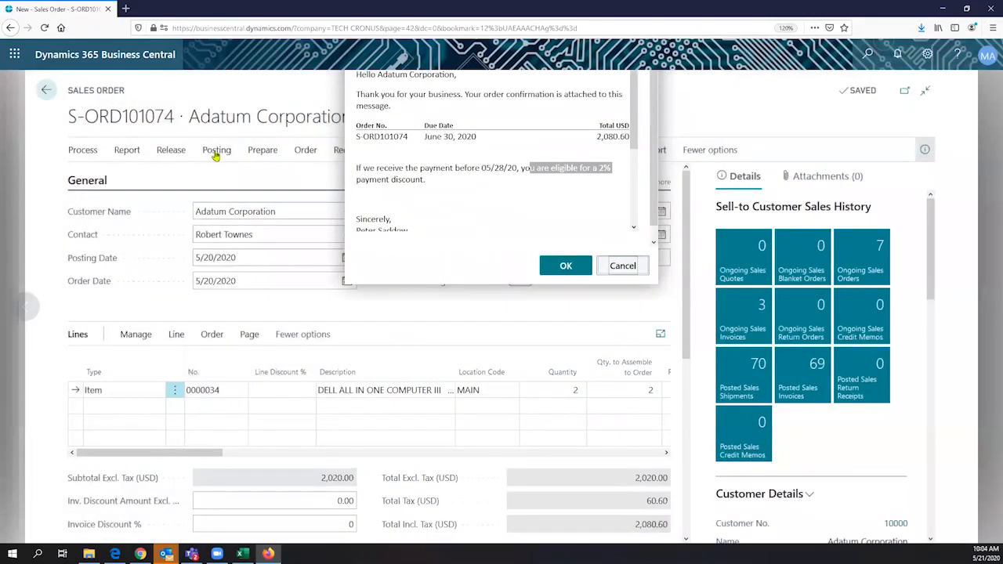
- Post S-ORD101074 with Ship and Invoice, then open posted invoice PS-INV103265
click(216, 151)
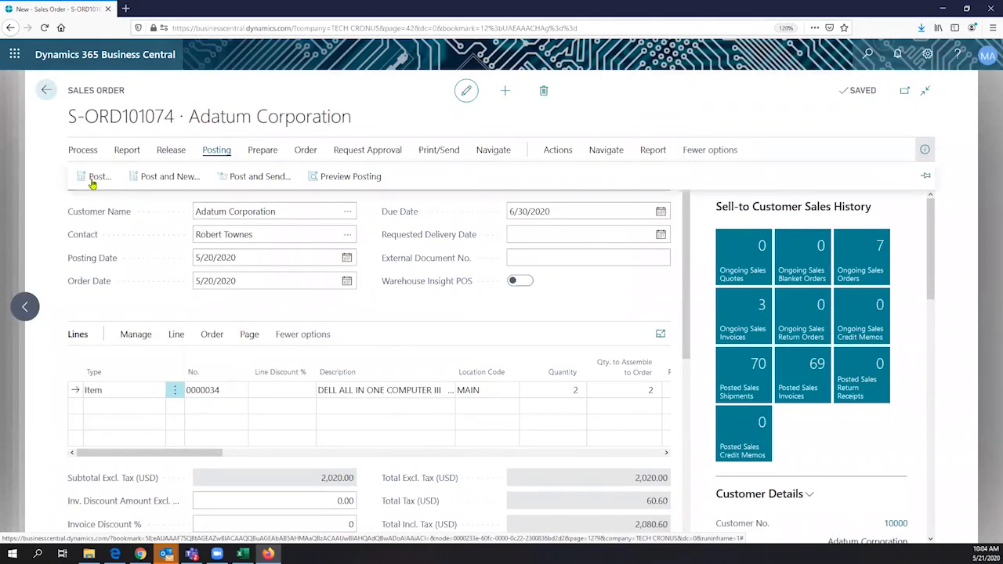
click(94, 178)
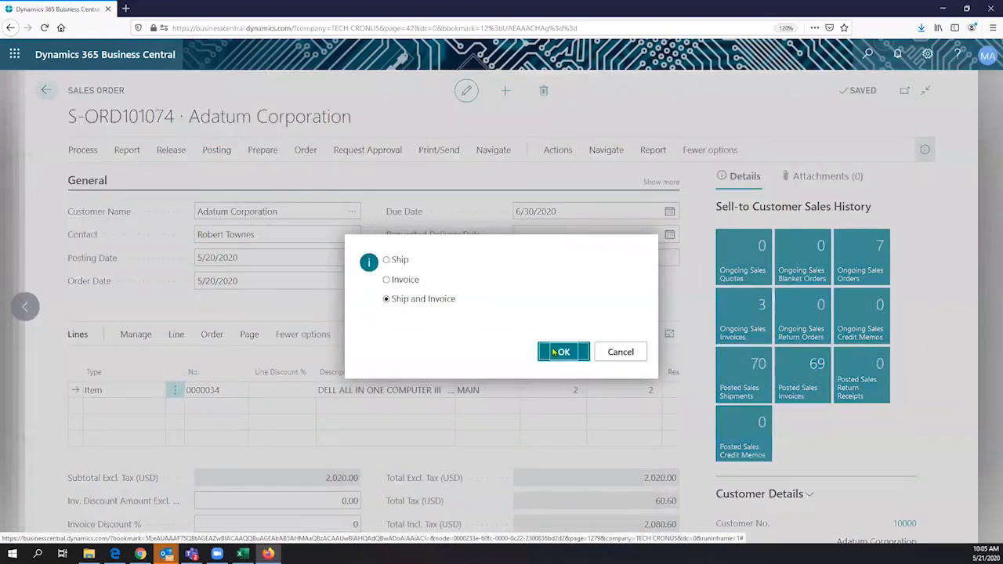
click(554, 352)
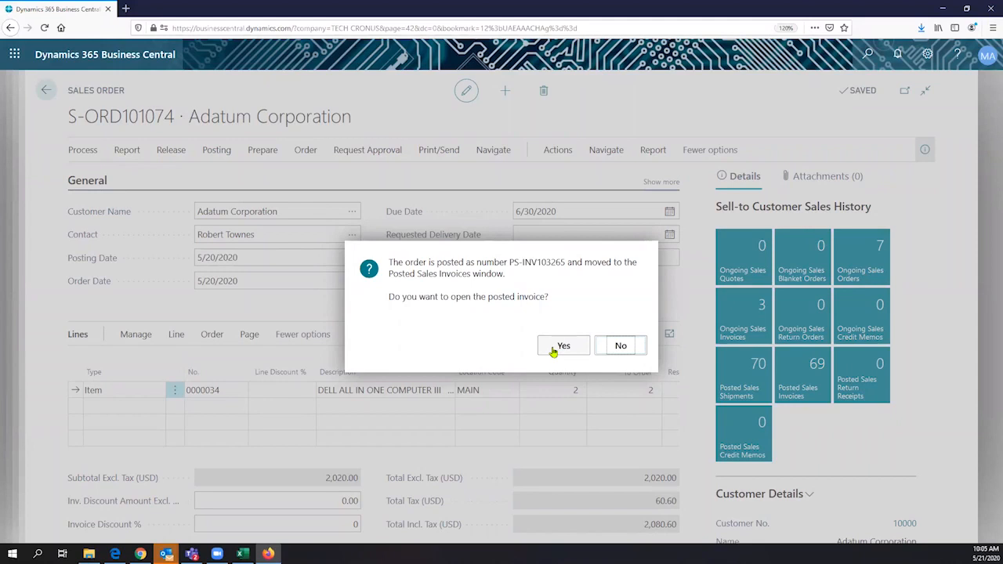
click(554, 350)
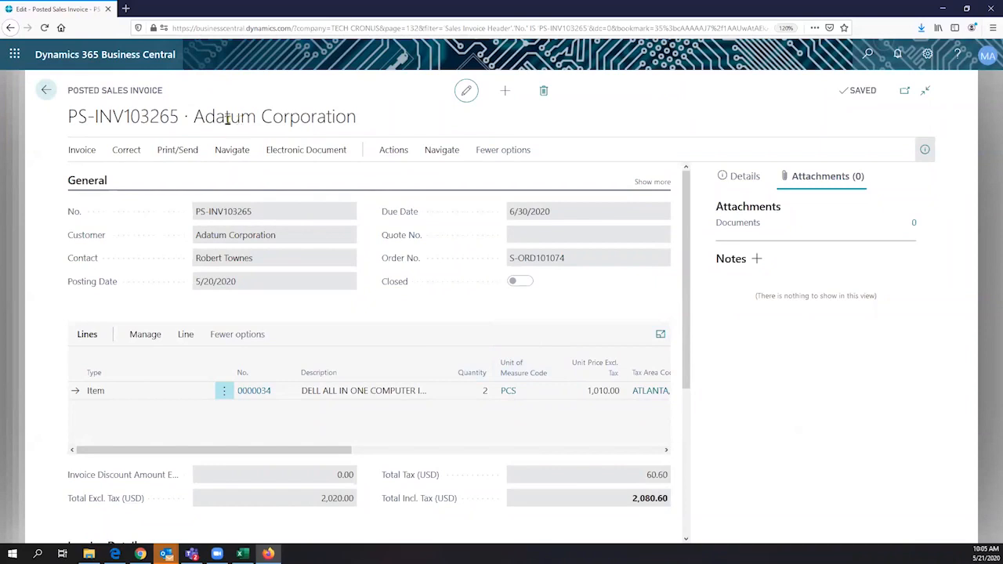
- Draft the email for posted invoice PS-INV103265 at full width and follow its Pay with PayPal link
drag(164, 90, 63, 94)
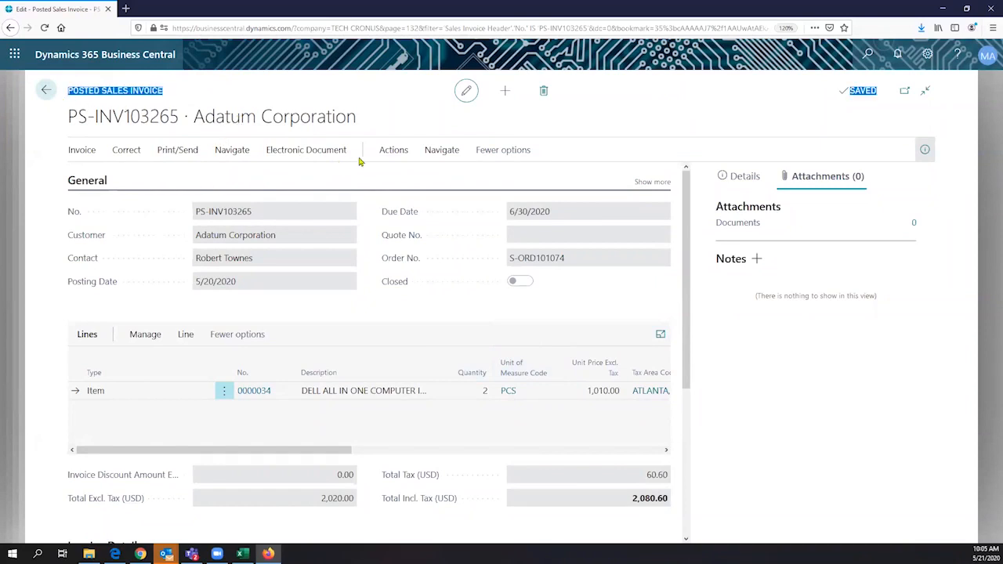
click(179, 151)
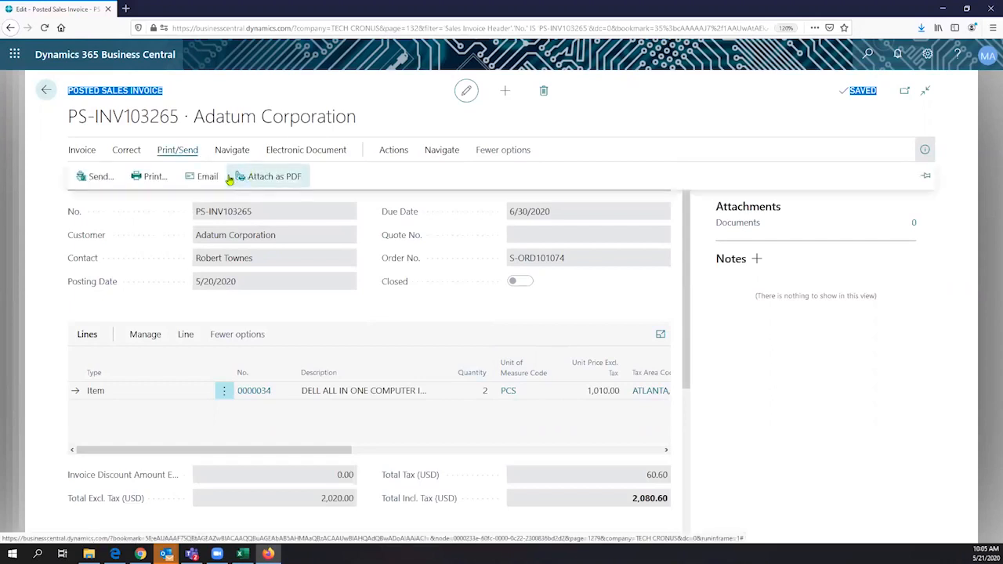
click(208, 180)
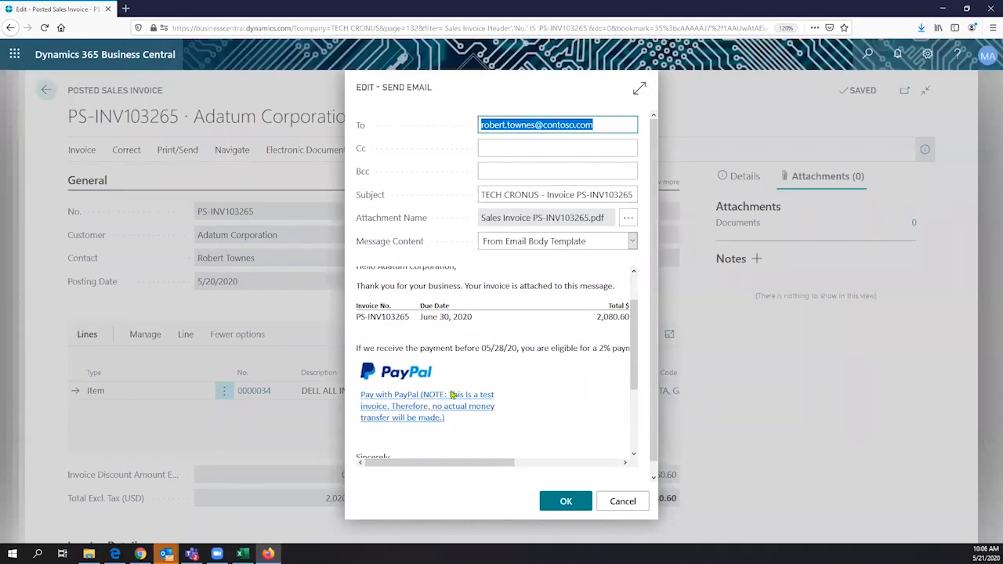
click(639, 88)
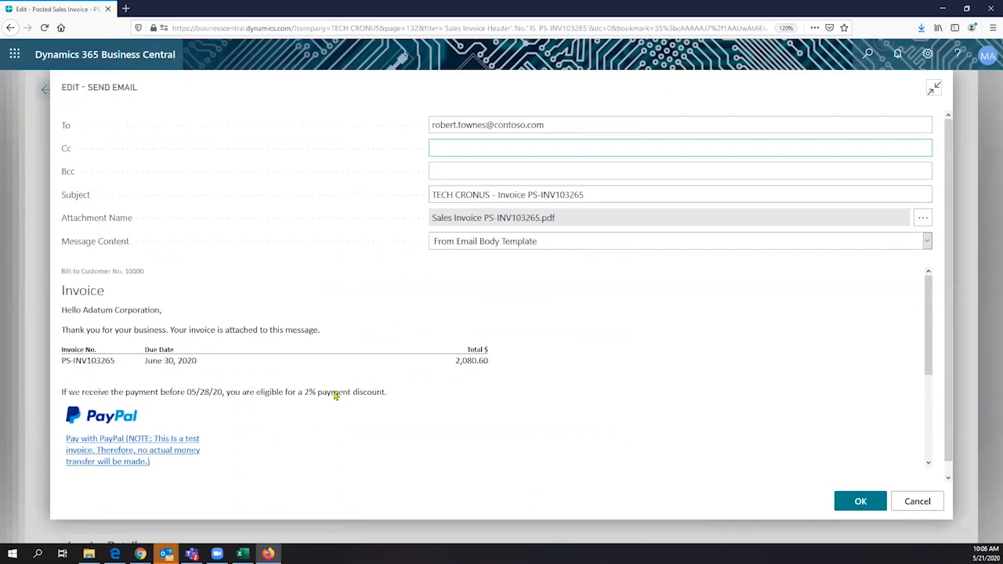
triple_click(387, 388)
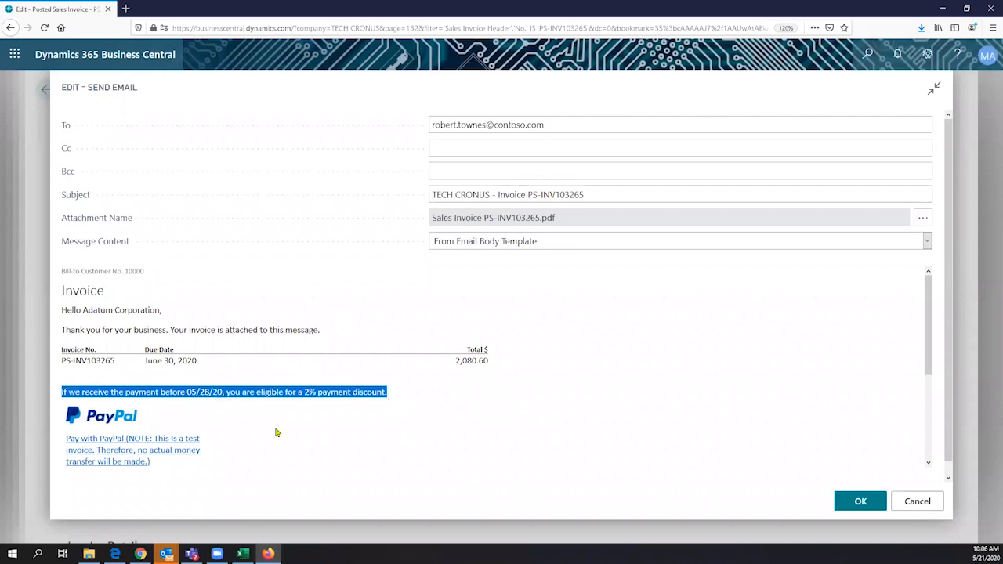
click(122, 453)
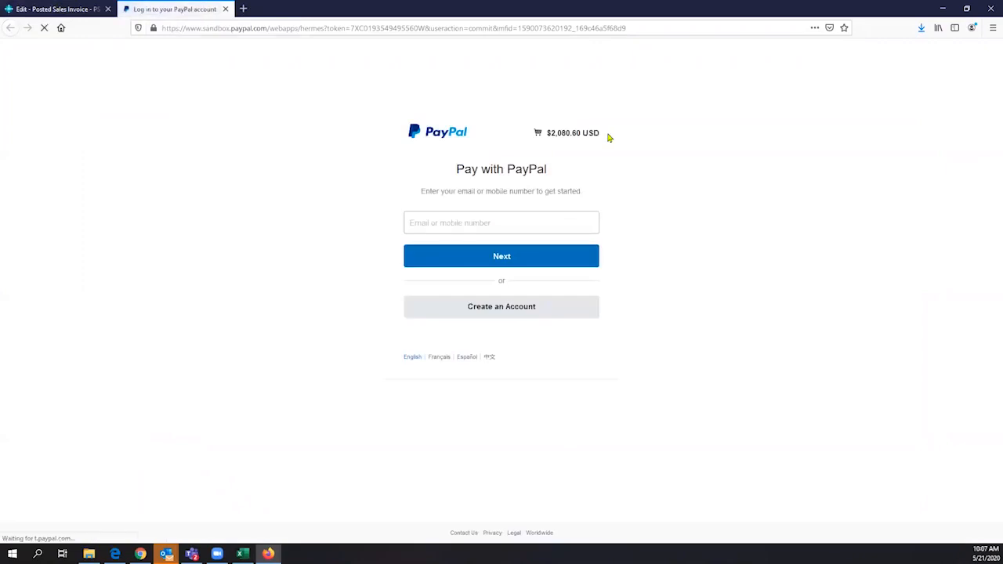
- Confirm the PayPal sandbox page requests $2,080.60 USD, then switch back to the Business Central tab
drag(598, 137, 554, 135)
click(424, 322)
click(443, 221)
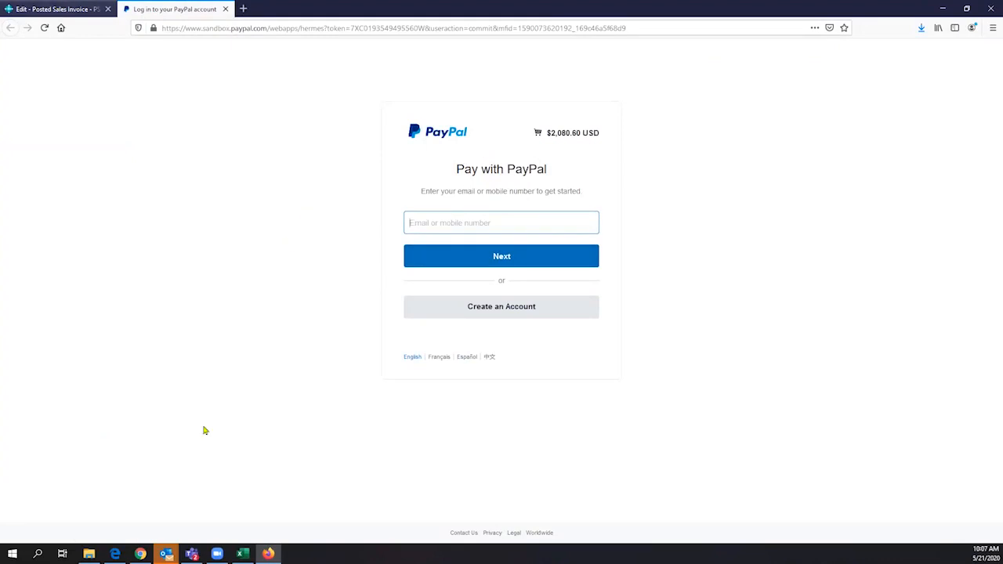
key(ctrl+Tab)
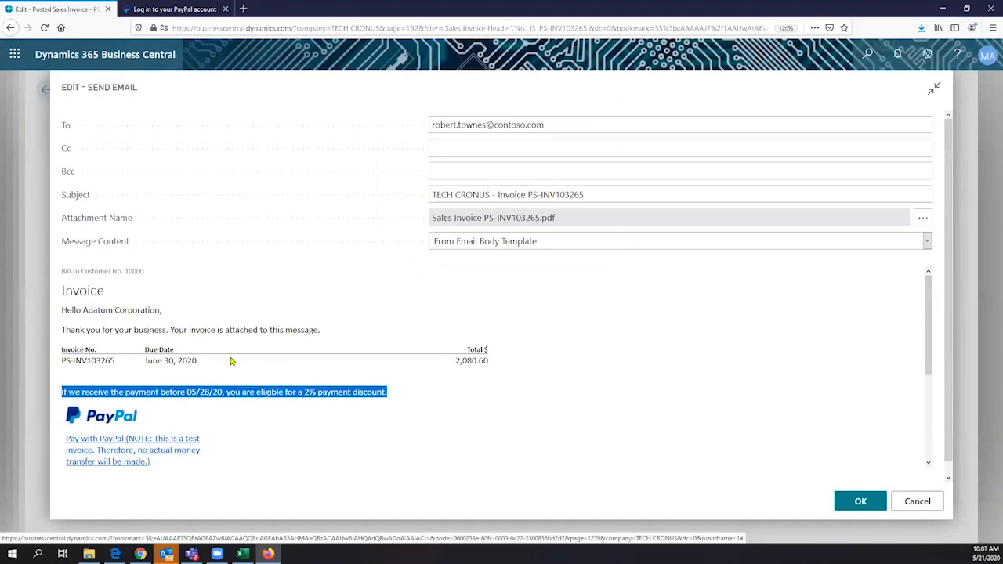
- Cancel the PS-INV103265 email and go back to sales order S-ORD101073
click(931, 500)
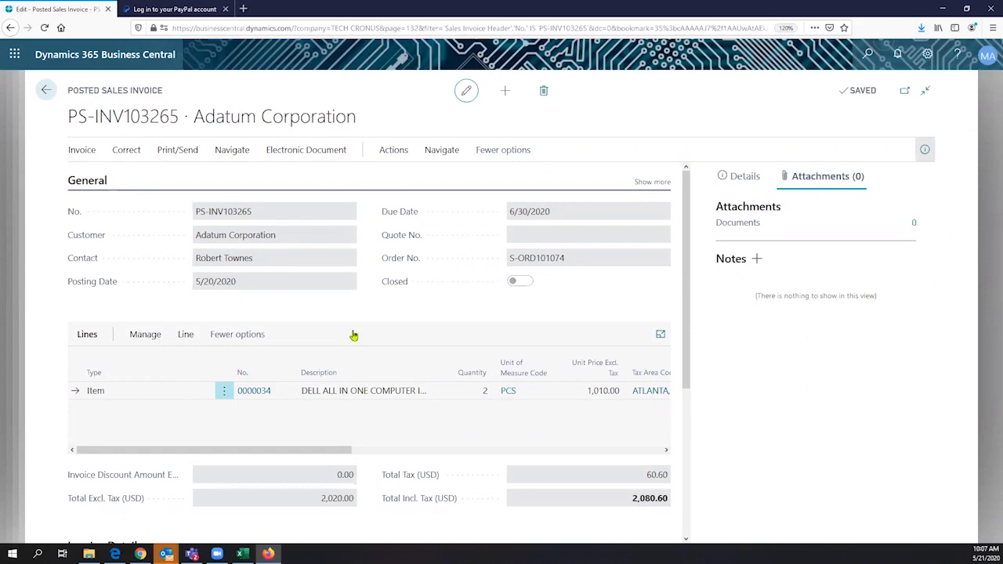
click(46, 90)
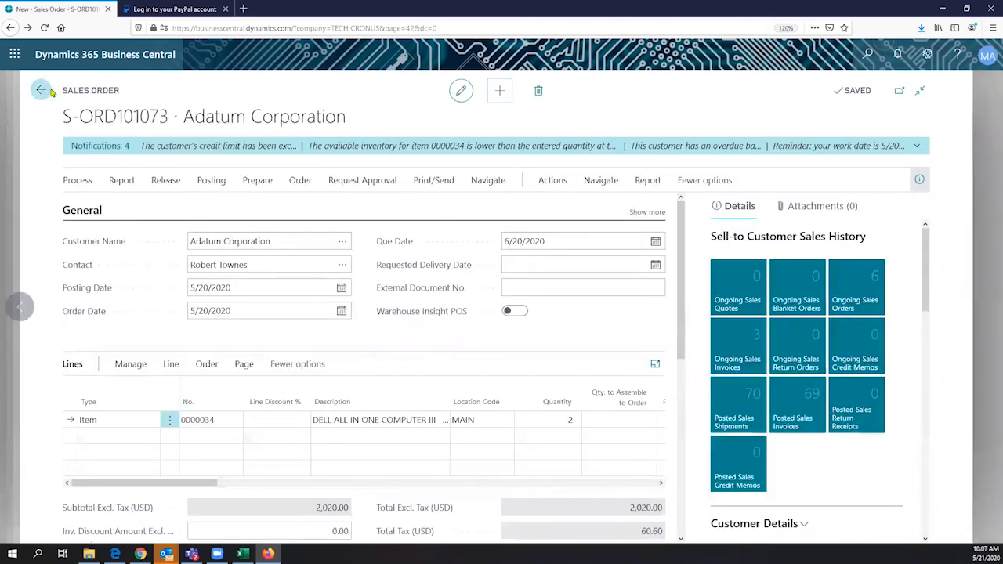
- Navigate back to the TECH CRONUS Role Center home page
click(42, 90)
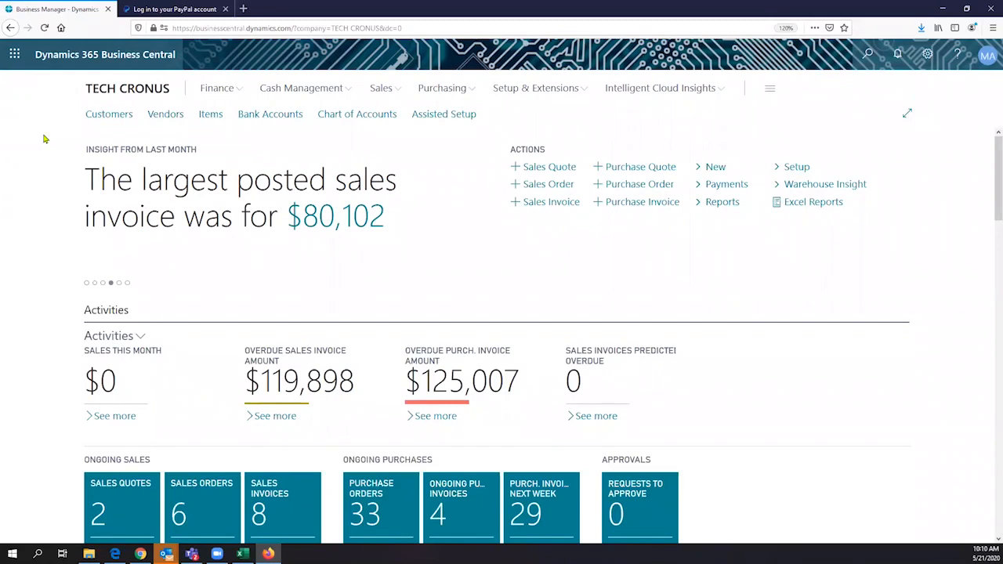
- Launch Outlook in a new browser tab from the Office 365 app list and sign in as administrator
click(14, 54)
click(88, 134)
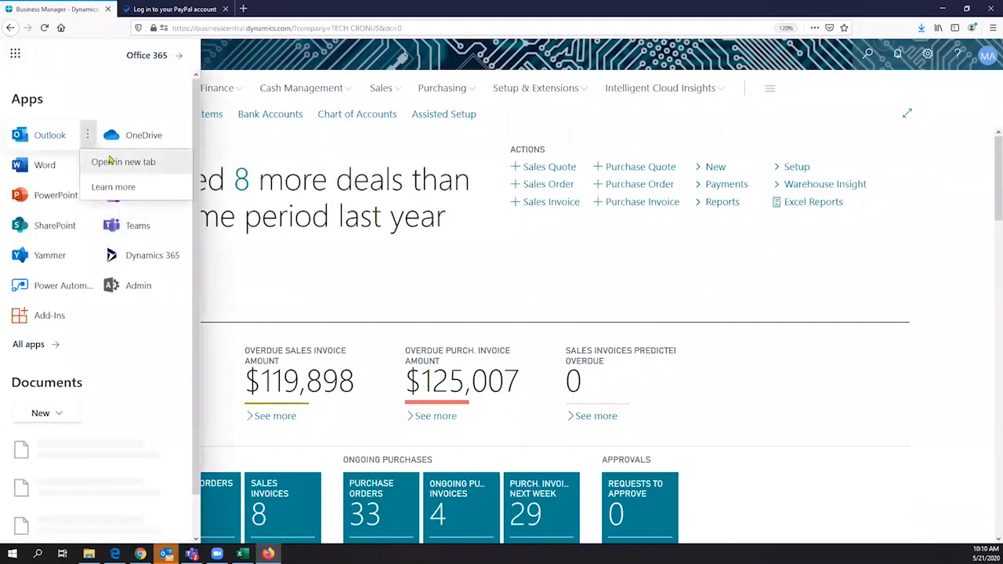
click(121, 164)
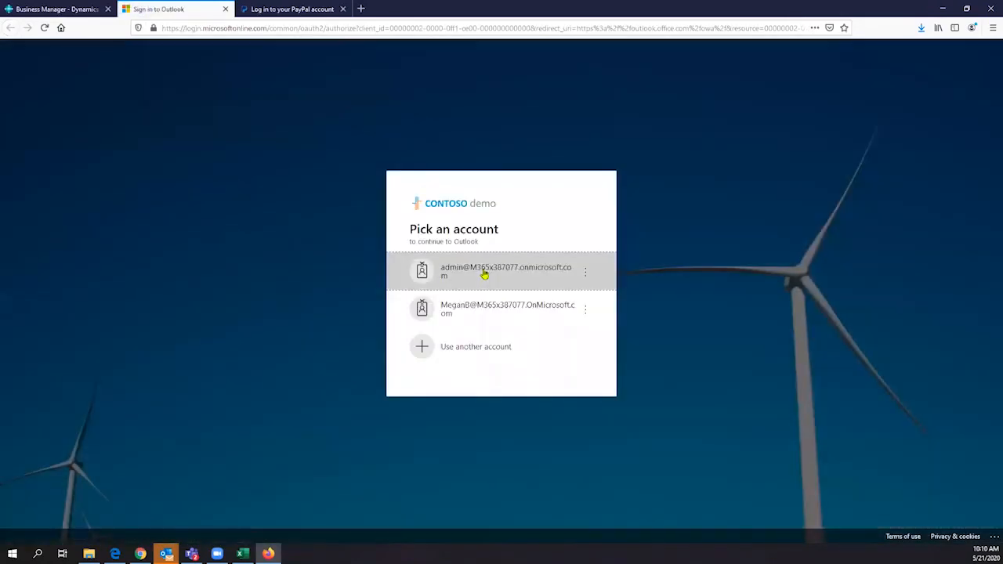
click(484, 275)
click(579, 326)
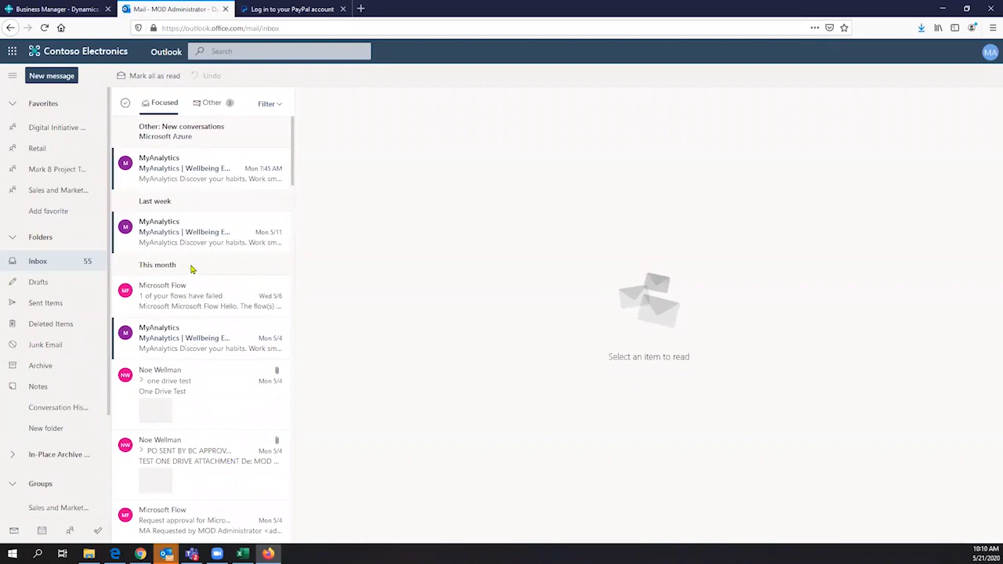
- Scroll the inbox down to the March Sales Quotation Request emails
scroll(192, 269, down, 3)
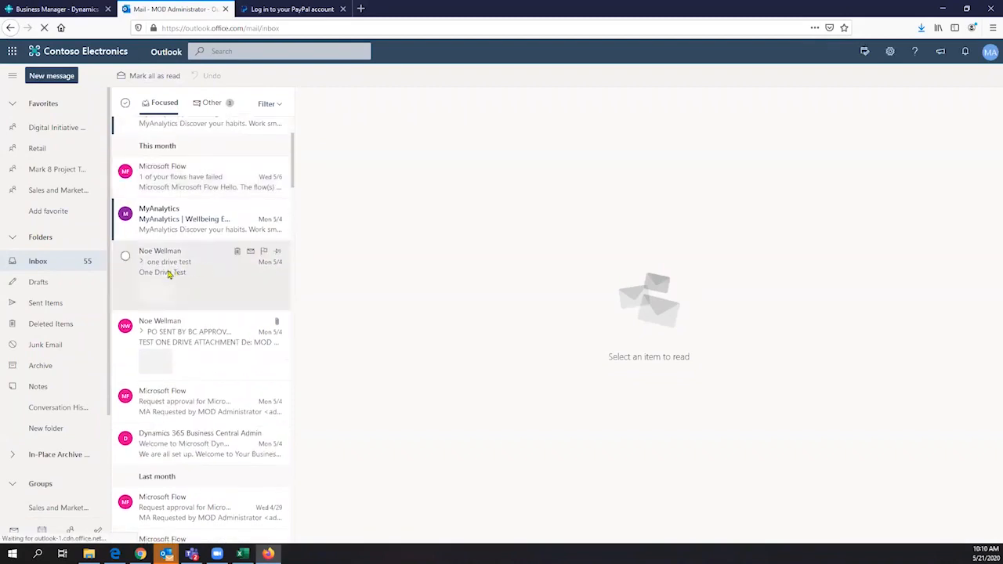
click(179, 329)
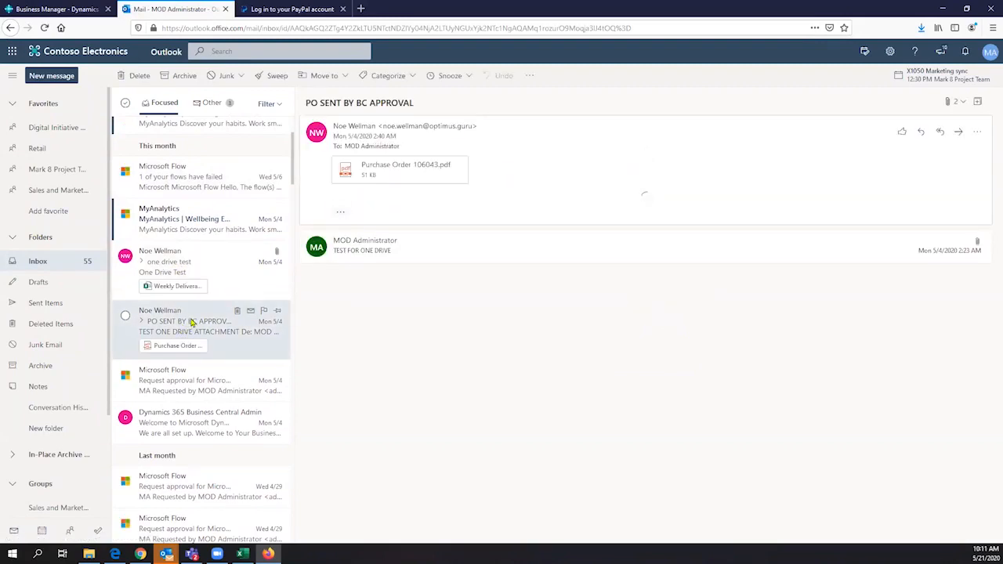
scroll(190, 321, down, 5)
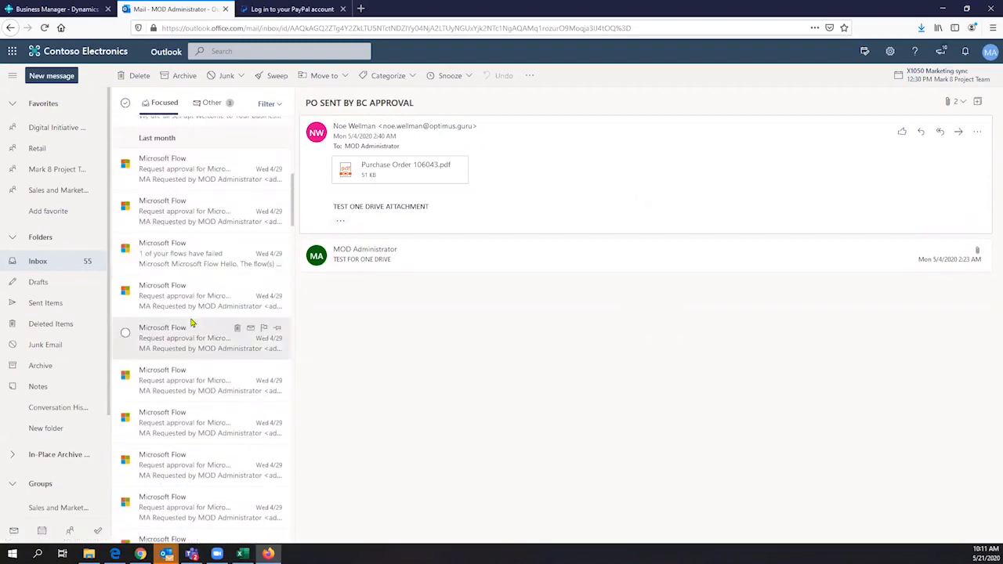
scroll(190, 321, down, 5)
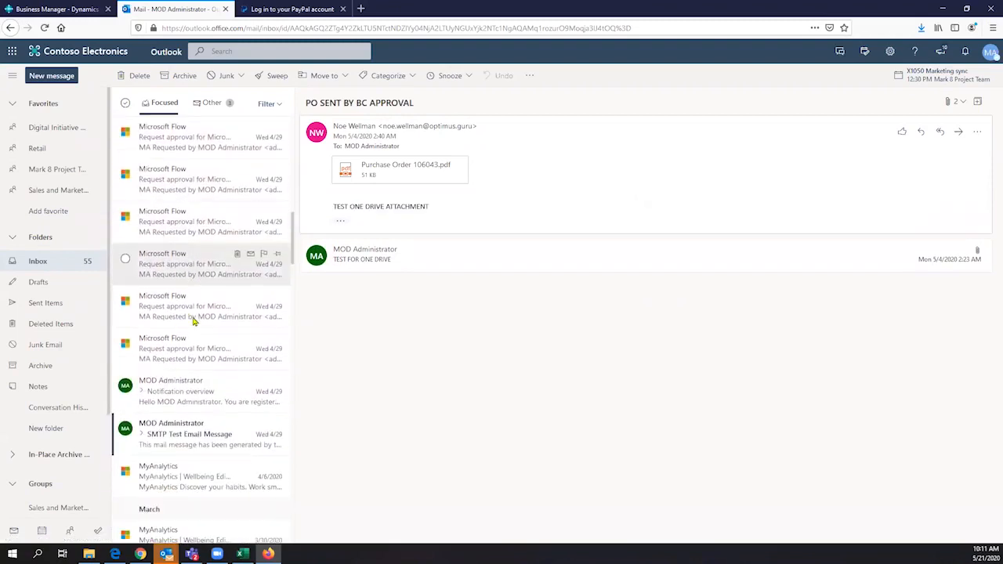
scroll(194, 321, down, 3)
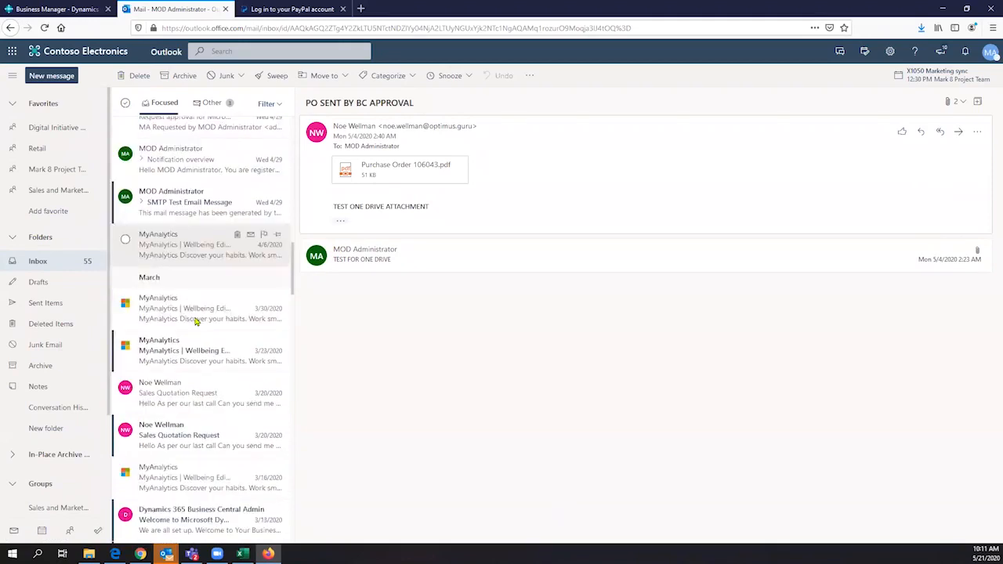
scroll(194, 336, down, 1)
scroll(184, 372, down, 1)
- Open the Sales Quotation Request and highlight Bananas 10 kg, Apple Gala 10 kg, pineapple 5 each
click(178, 363)
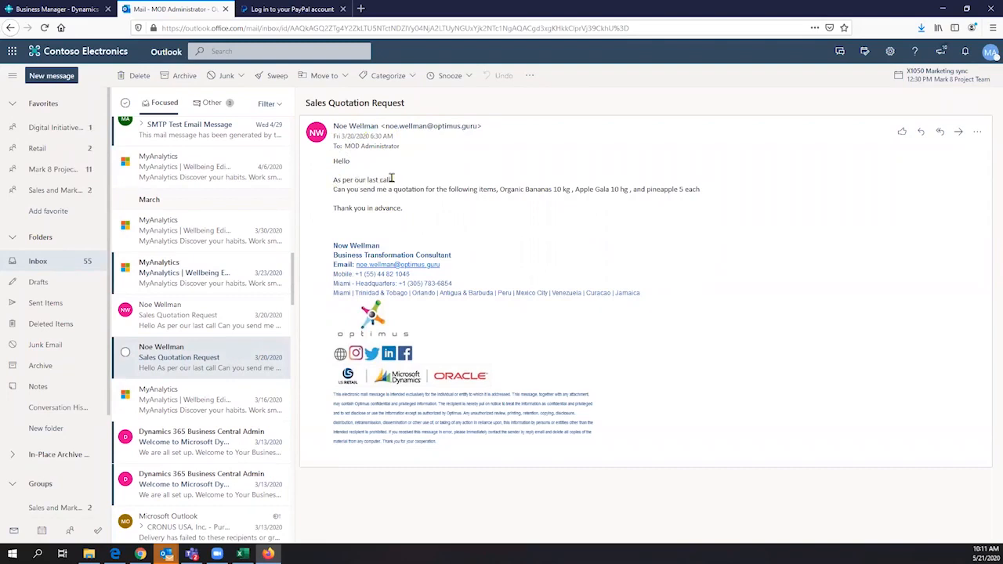
drag(333, 191, 605, 192)
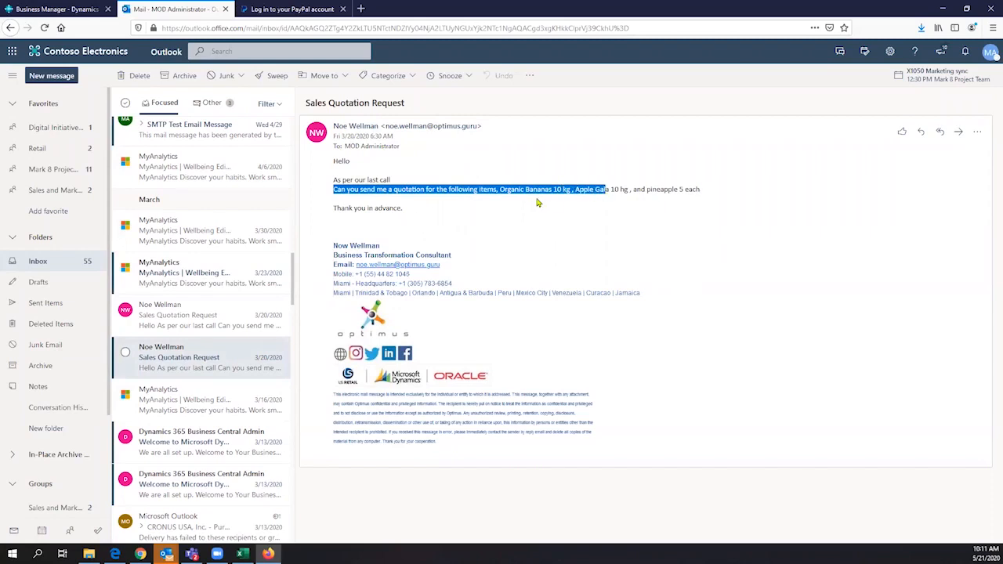
click(525, 193)
drag(525, 193, 710, 188)
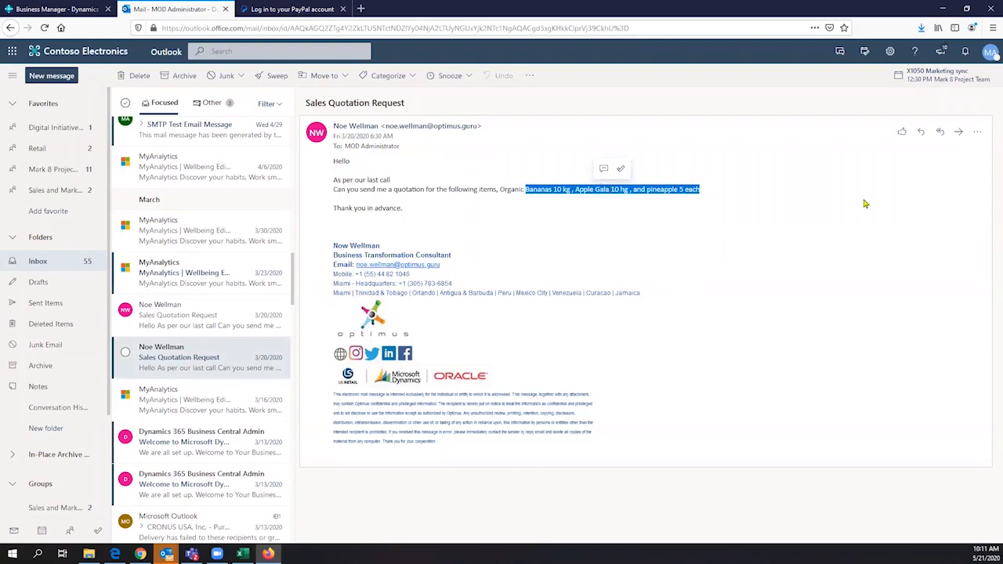
- Launch Business Central Contact Insights for the email's sender and start its sign-in
click(979, 133)
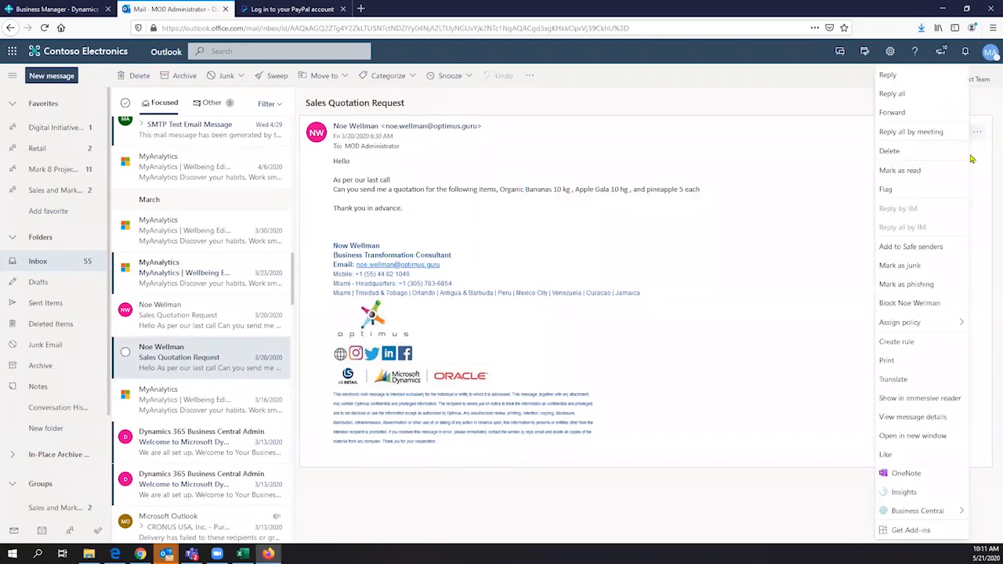
mouse_move(920, 513)
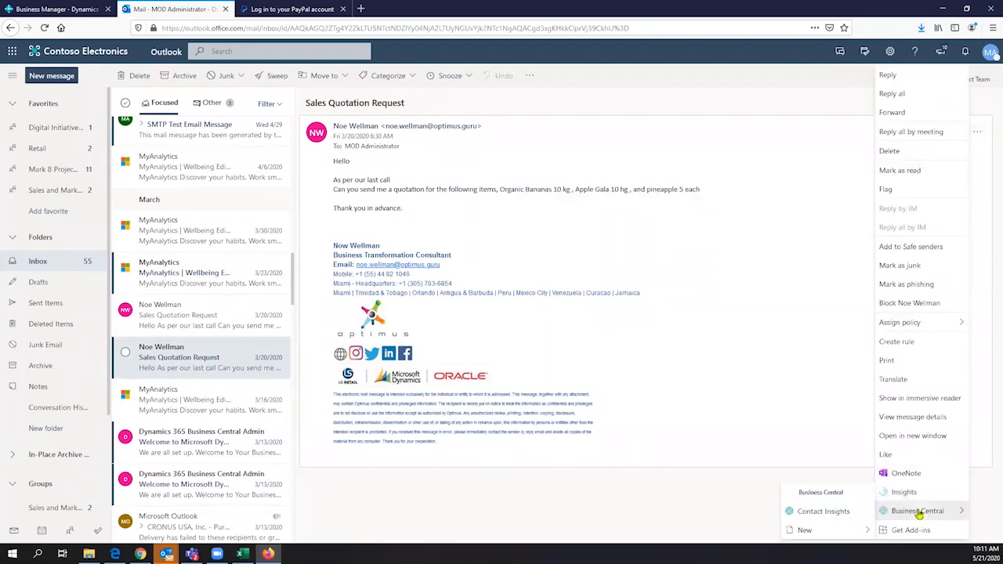
click(829, 514)
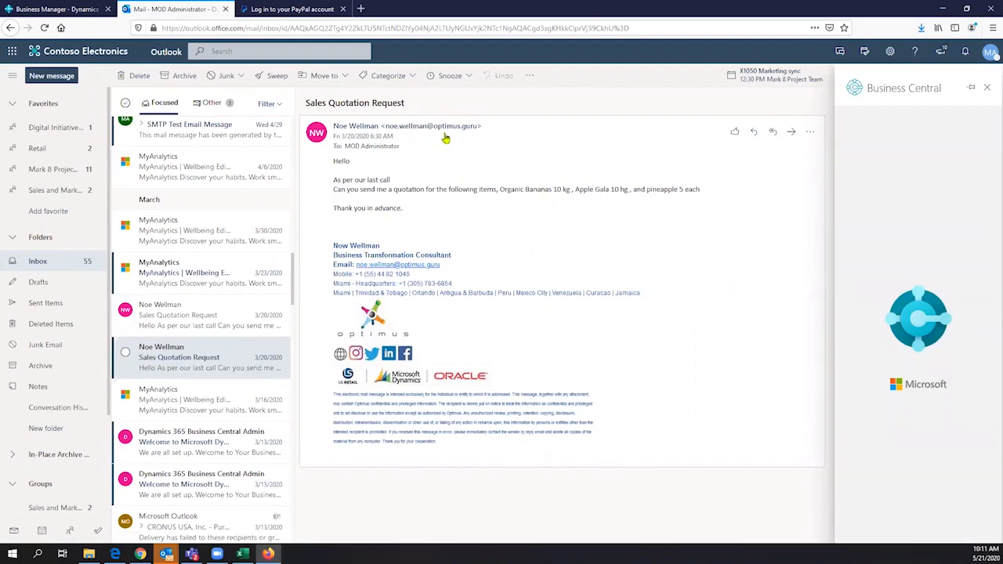
mouse_move(445, 136)
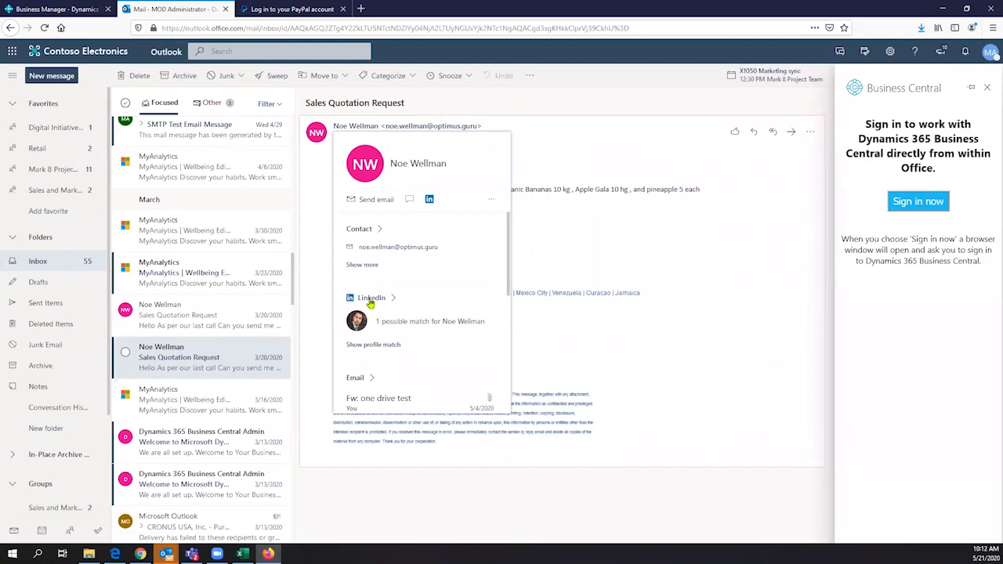
click(921, 204)
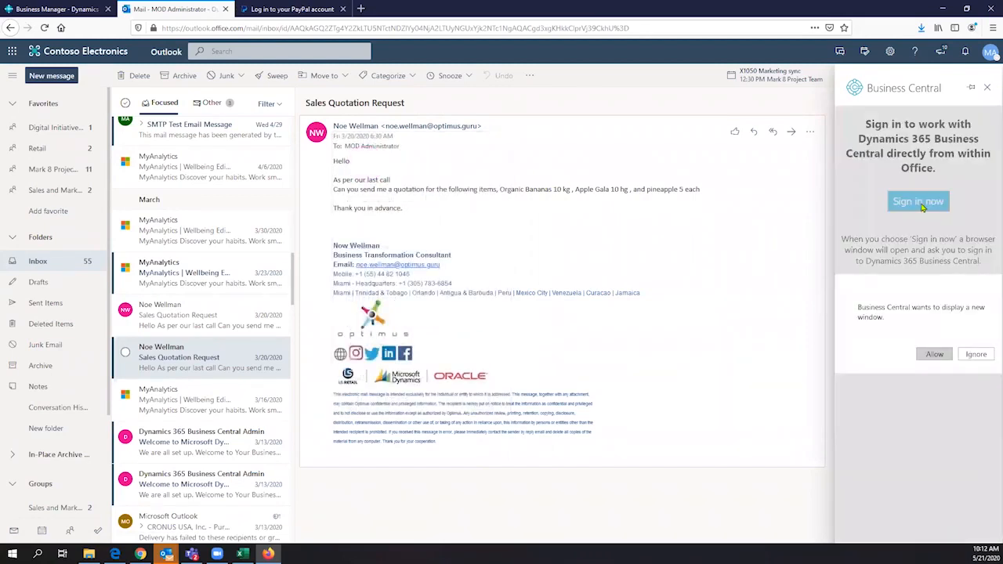
- Allow the Business Central sign-in window, then view the Aged Accounts Receivable chart information
click(935, 355)
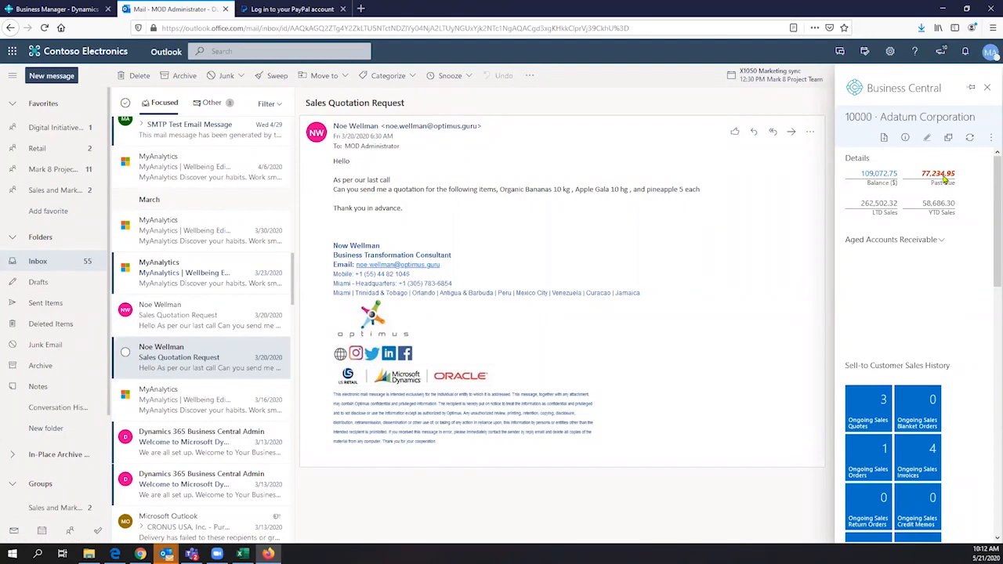
click(940, 240)
click(872, 243)
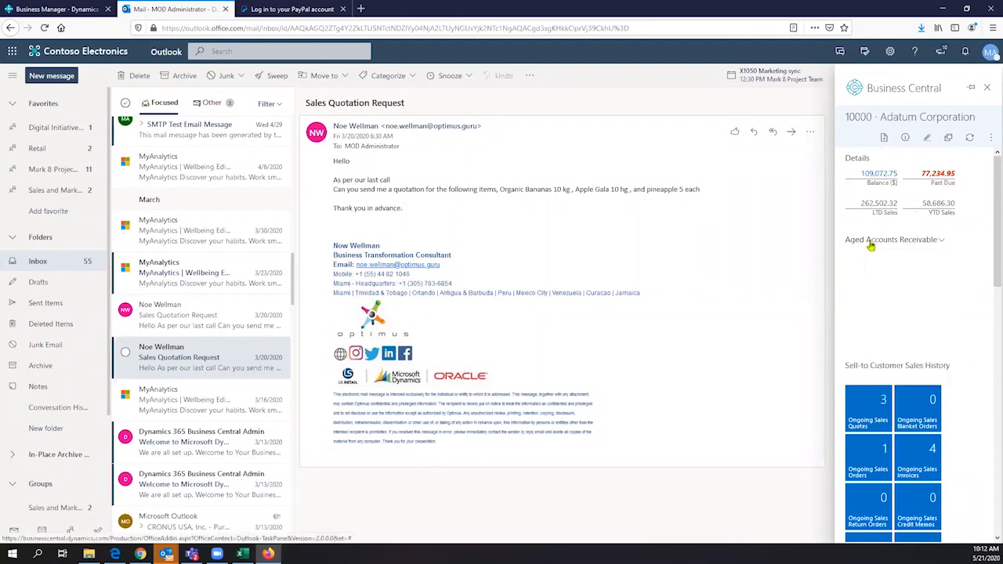
click(873, 243)
click(900, 385)
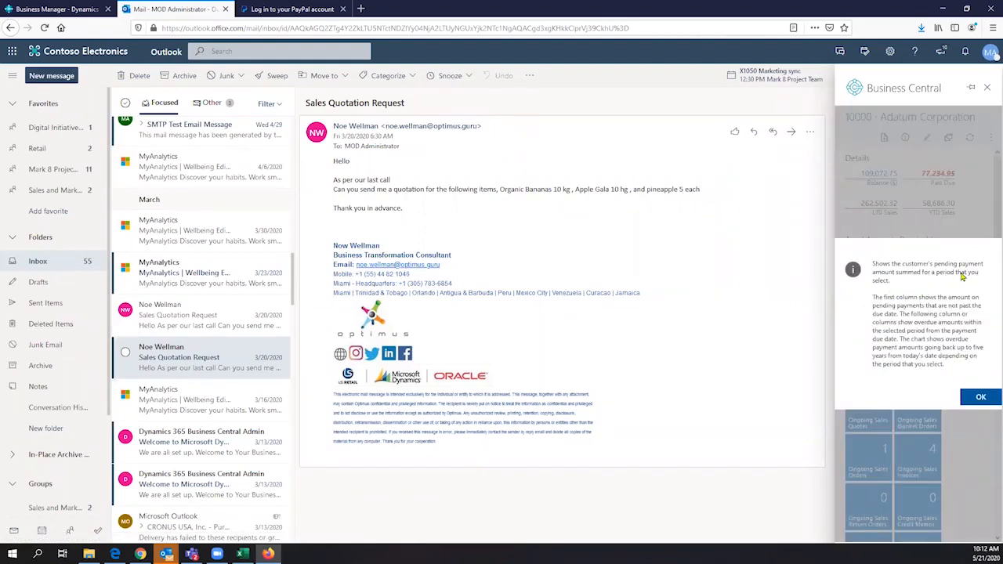
click(977, 396)
- Scroll through Adatum Corporation's sales history and customer statistics, showing a 109,072.75 balance
scroll(907, 269, down, 5)
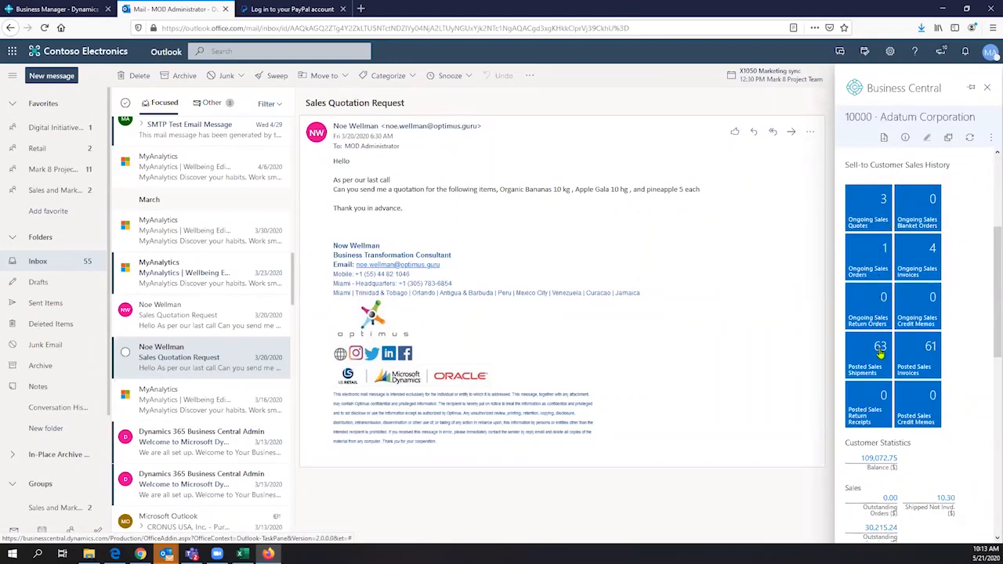
scroll(878, 349, down, 2)
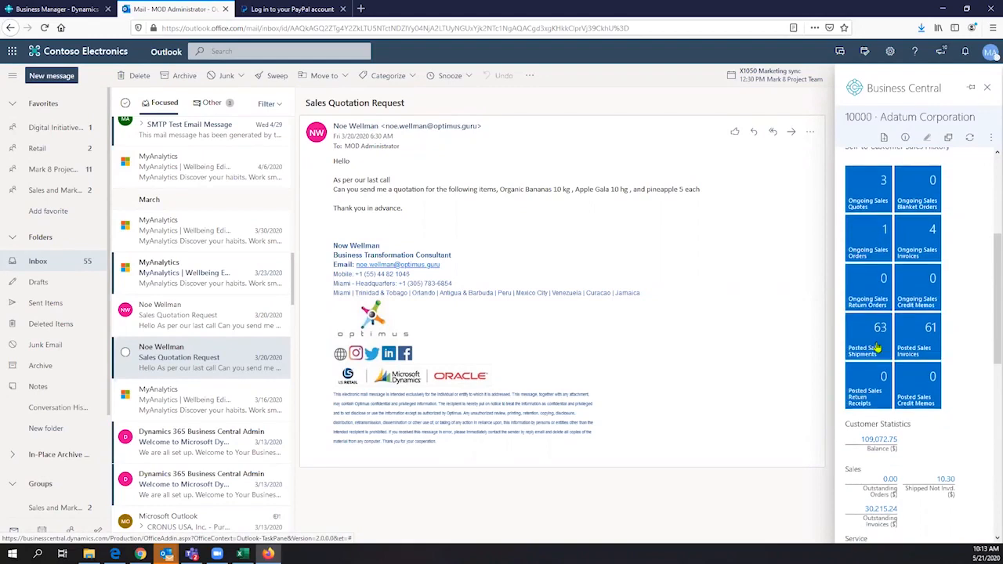
scroll(881, 341, down, 2)
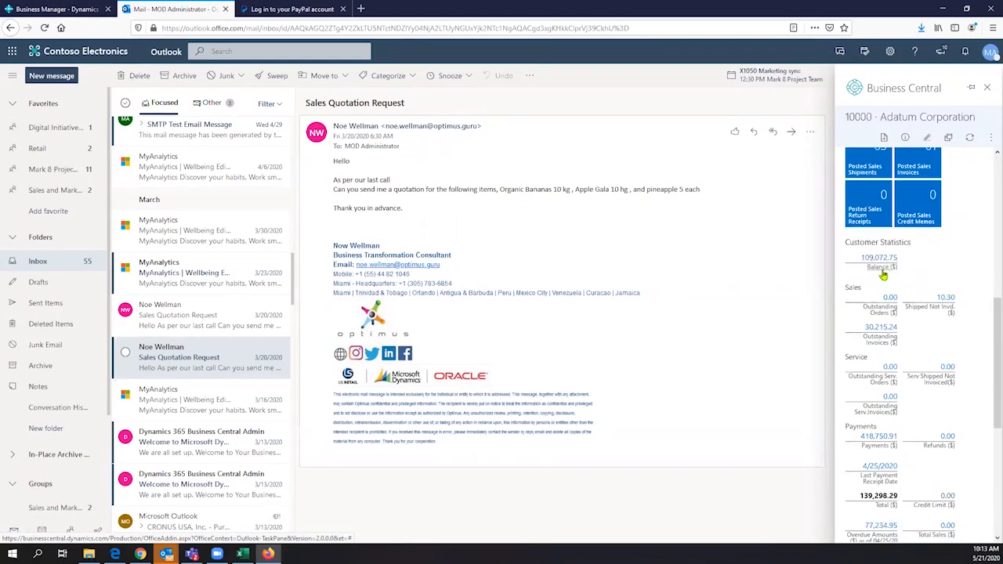
scroll(883, 275, down, 1)
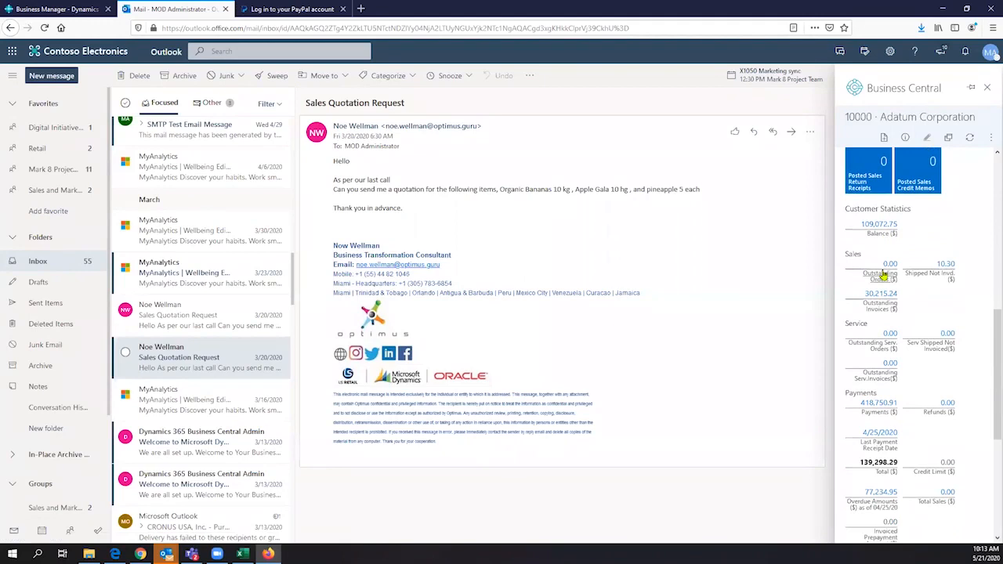
- Create a new Sales Quote for Adatum Corporation from the New document menu
click(885, 138)
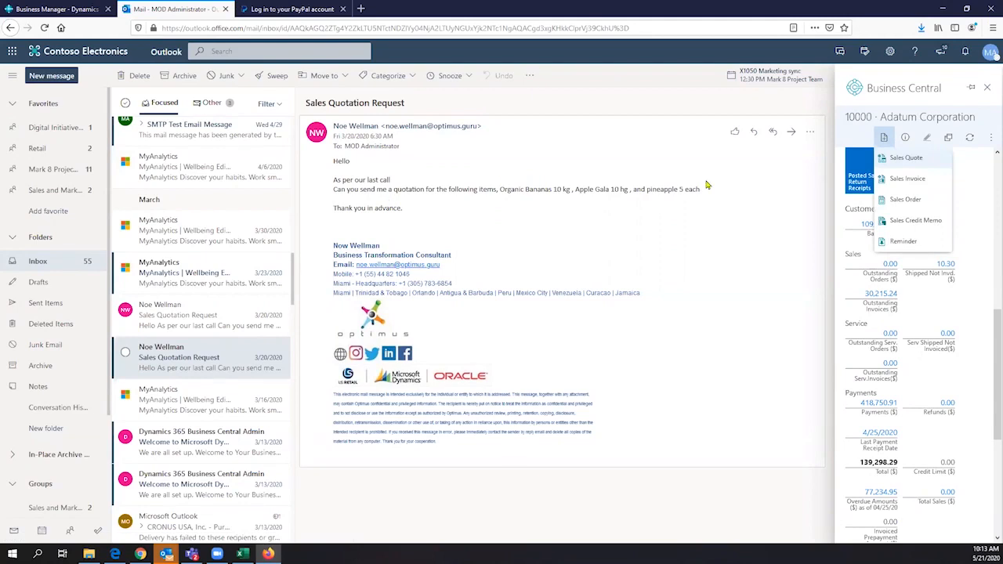
click(925, 159)
click(989, 138)
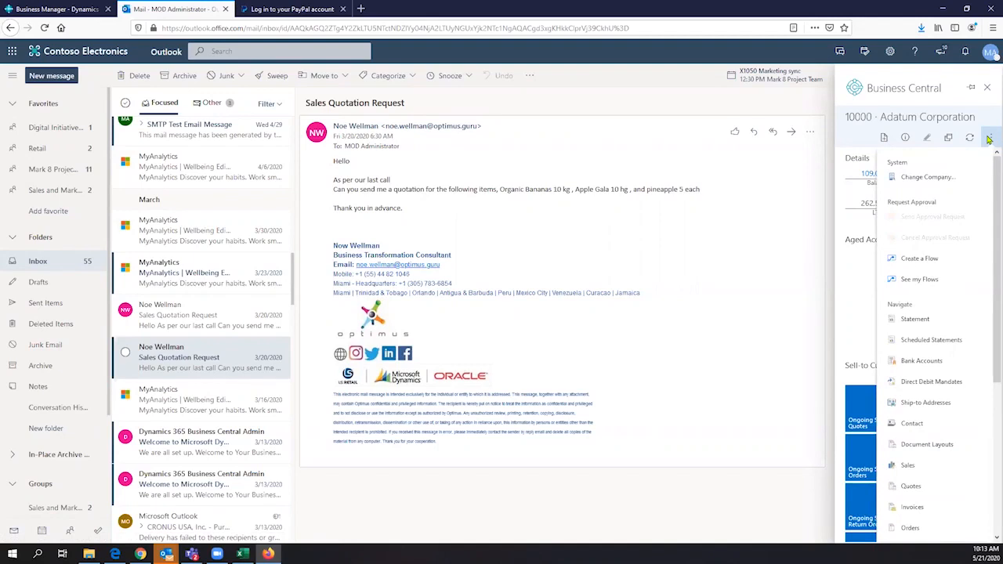
click(889, 139)
click(886, 139)
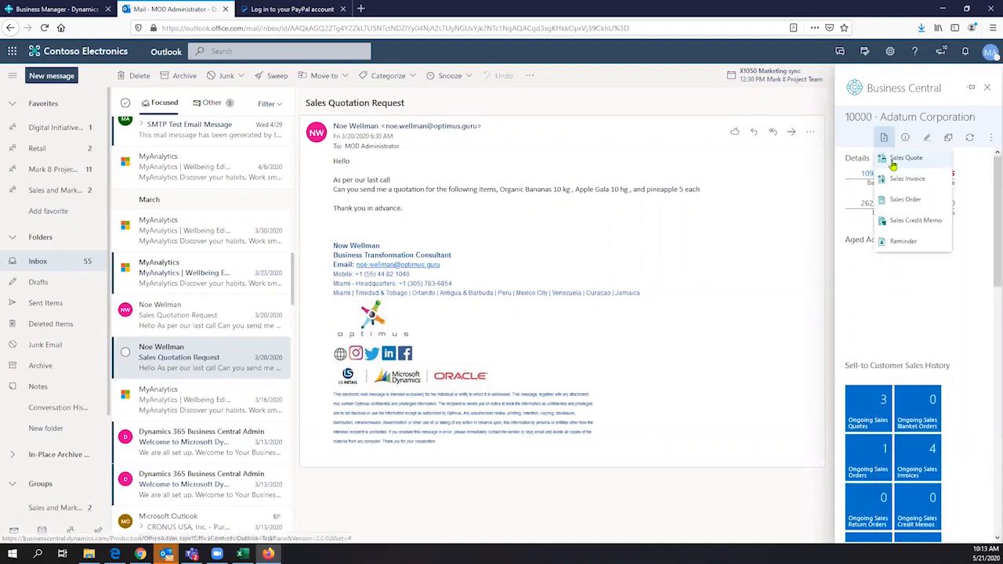
click(899, 159)
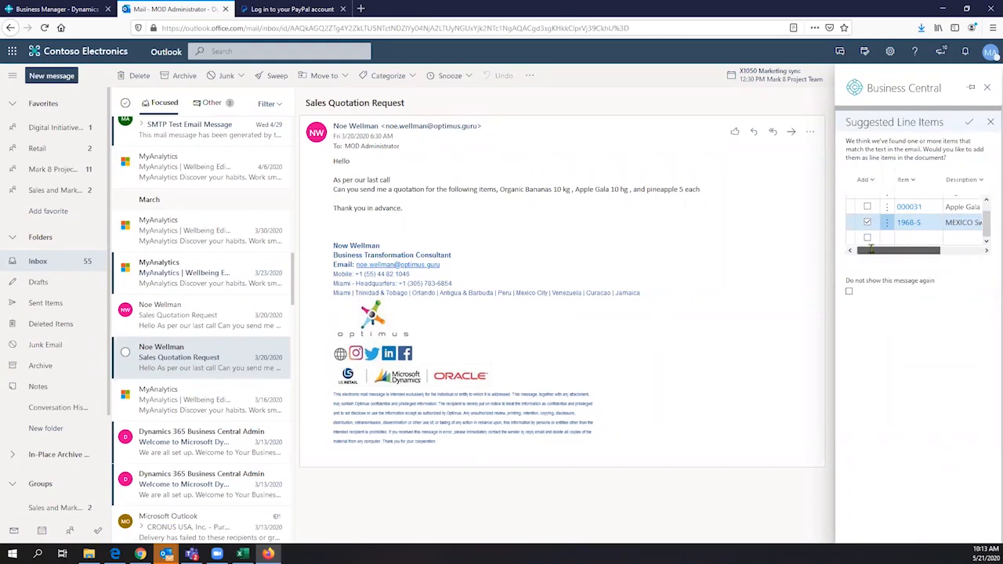
- Select Organic Bananas and Apple Gala (10 each) in Suggested Line Items, skipping MEXICO Swivel Chair, and accept
drag(879, 247, 891, 247)
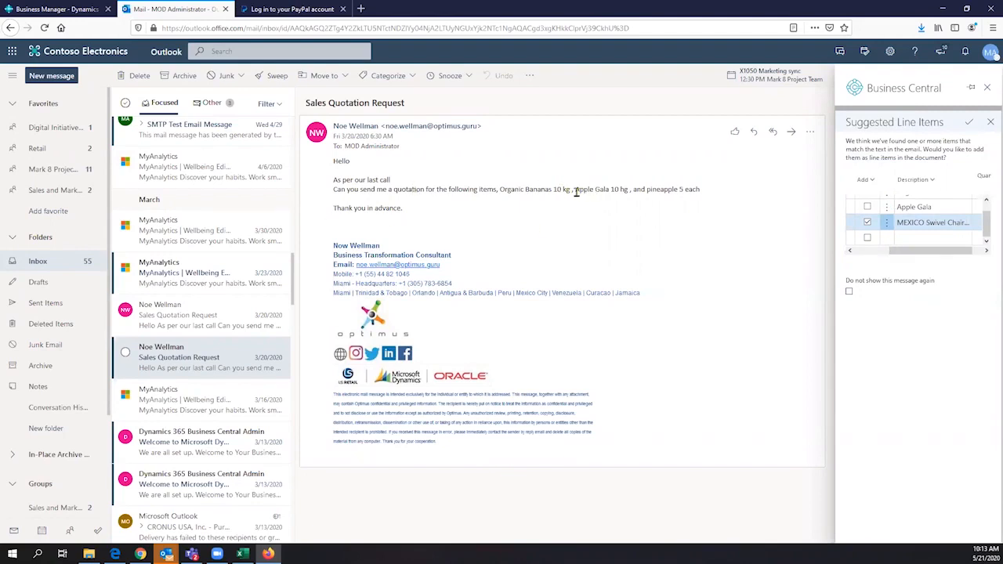
scroll(925, 222, up, 1)
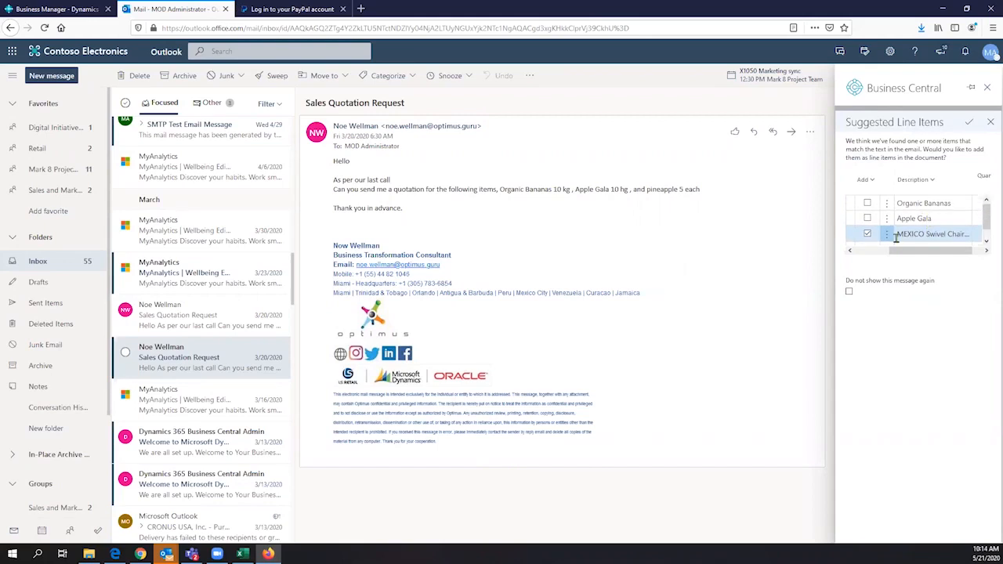
click(869, 204)
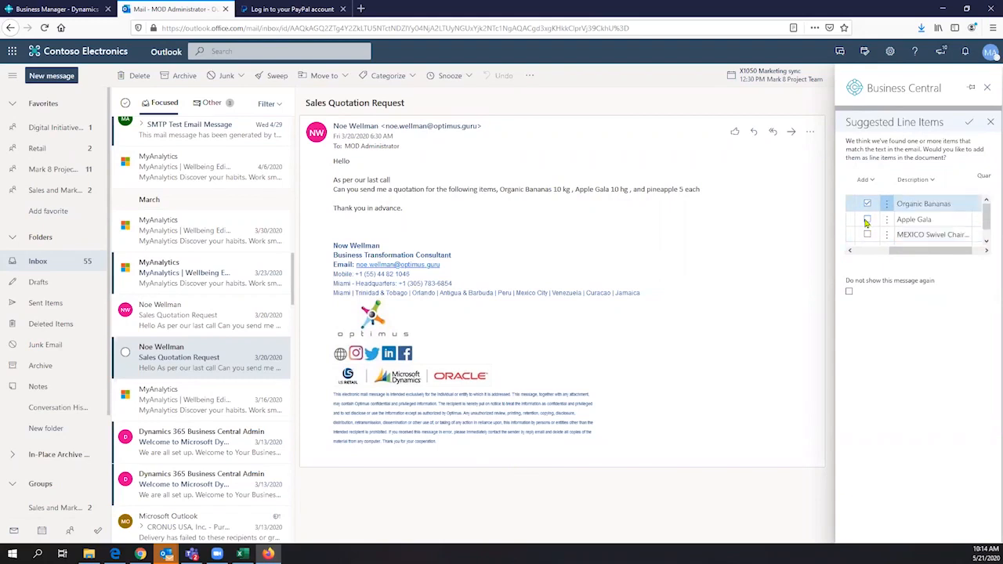
click(868, 221)
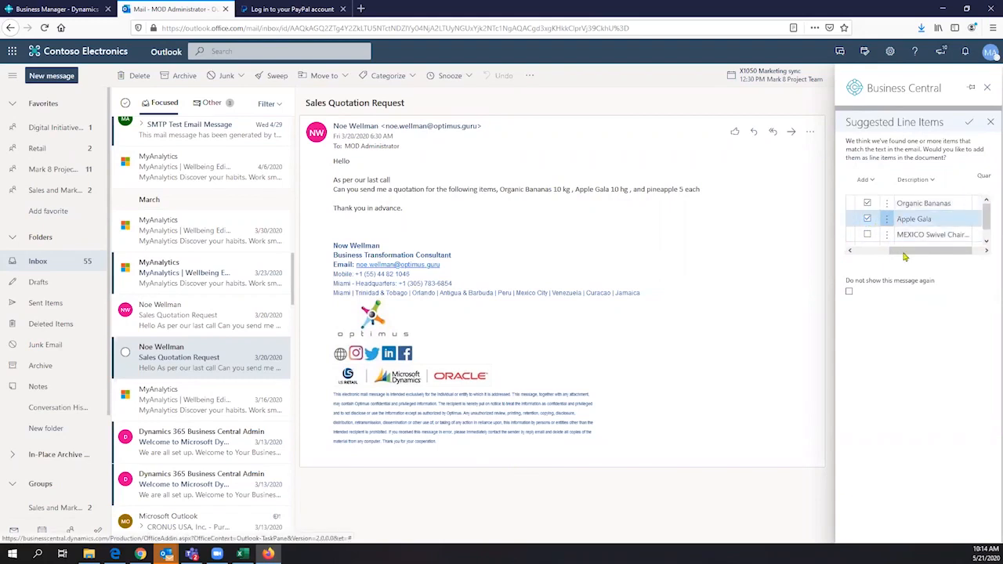
drag(905, 253, 941, 260)
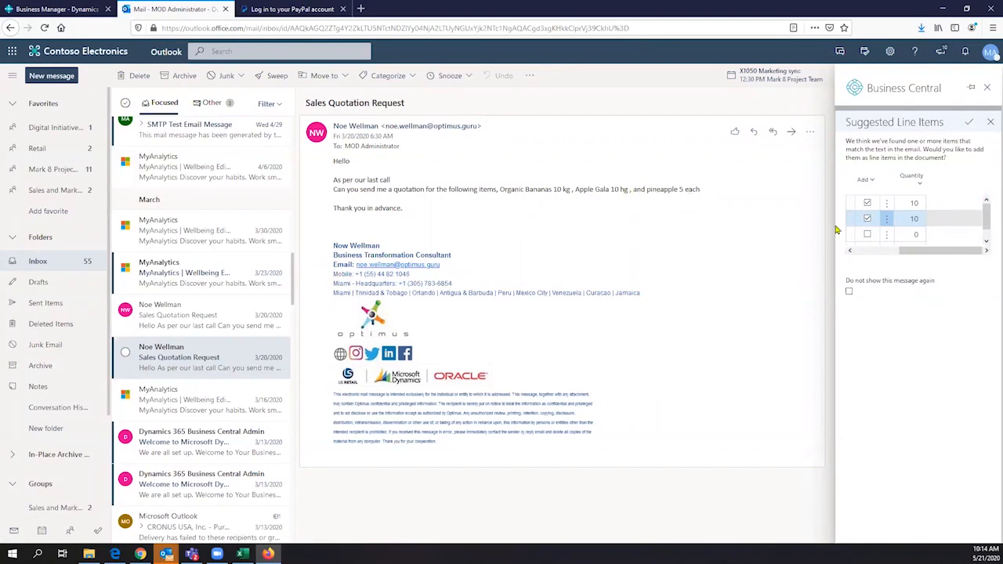
drag(910, 255, 835, 257)
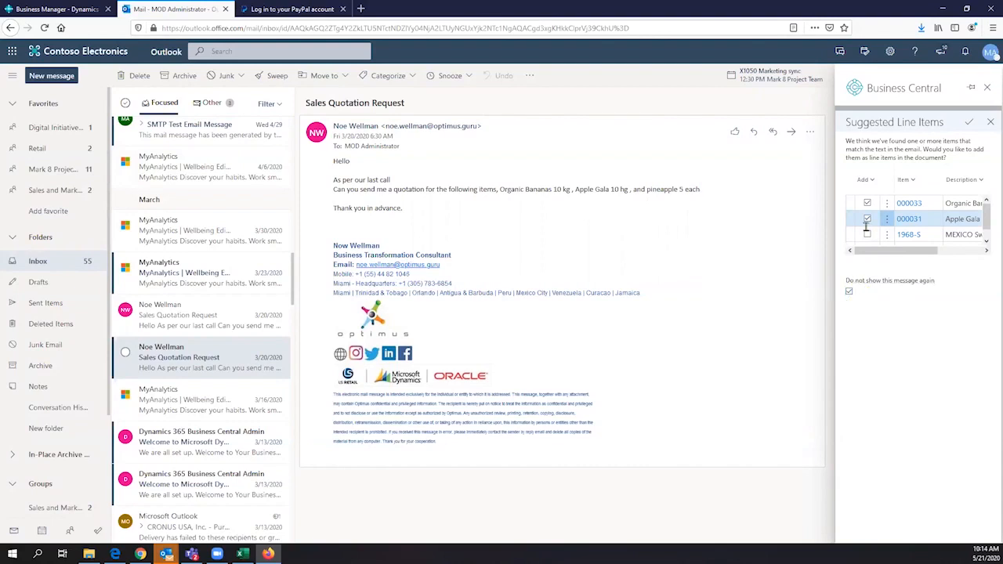
click(968, 125)
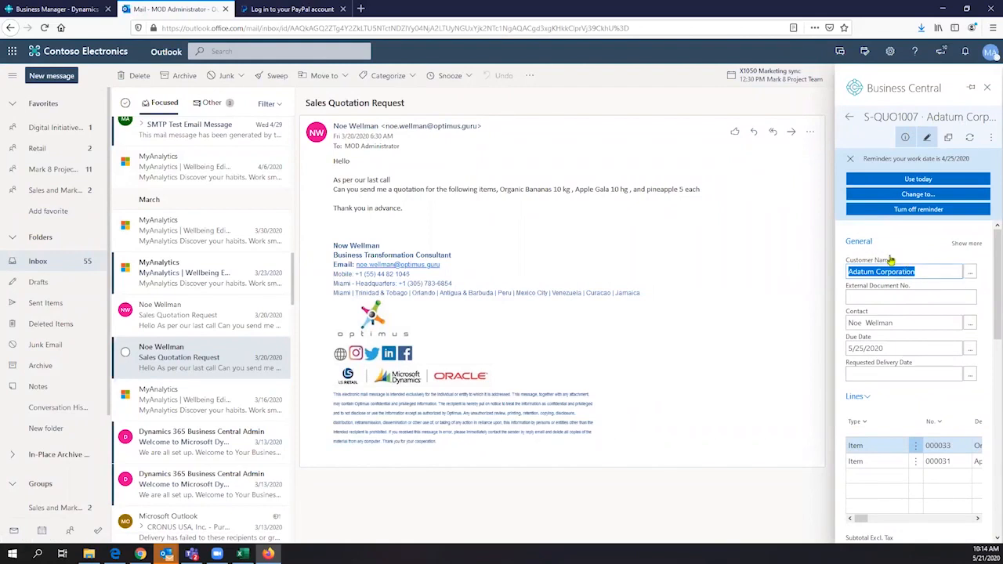
- Review quote S-QUO1007's customer, lines 000033 and 000031, and the 38.52 total
scroll(892, 266, down, 2)
scroll(891, 267, down, 2)
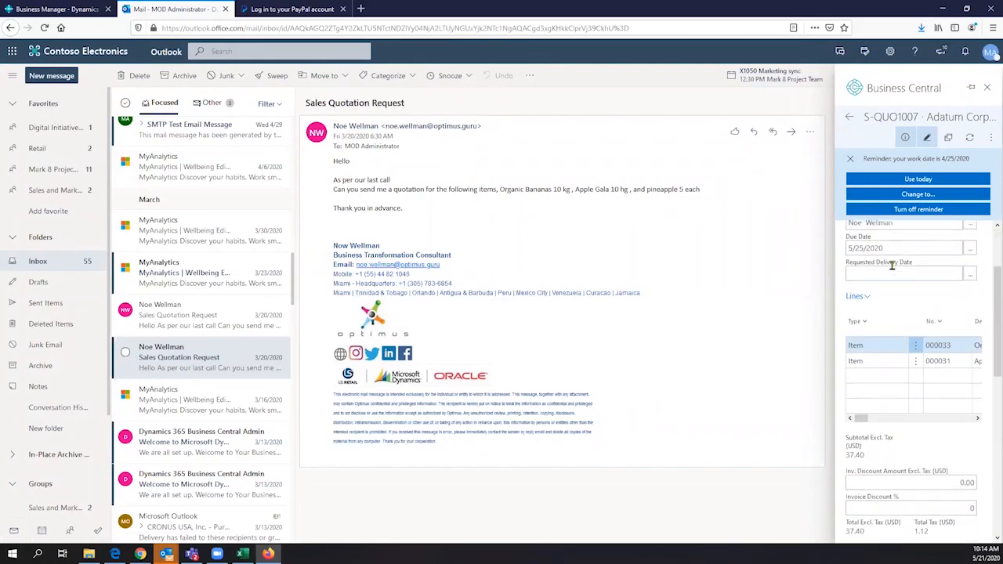
scroll(892, 267, up, 4)
click(909, 271)
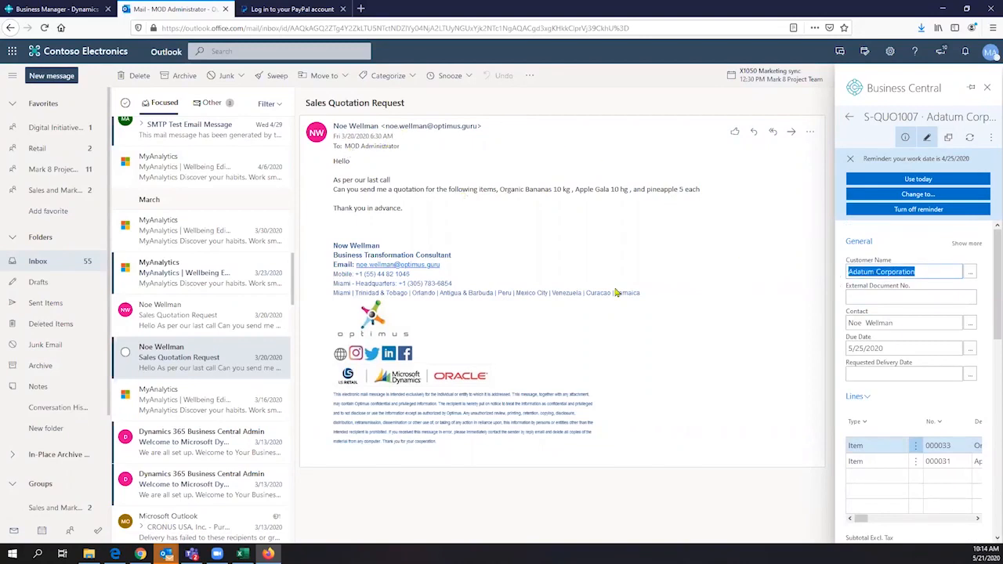
scroll(877, 327, down, 2)
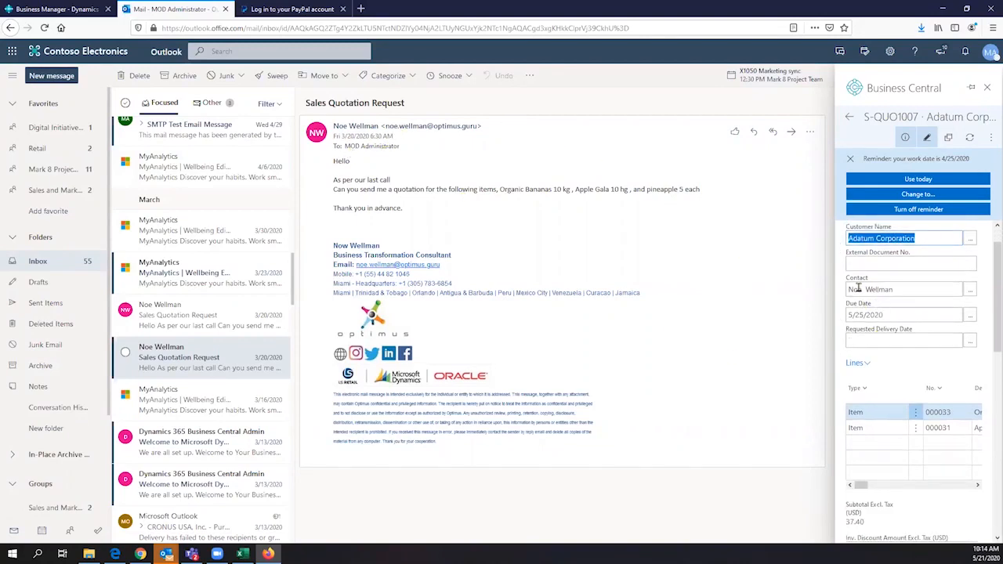
scroll(877, 321, down, 2)
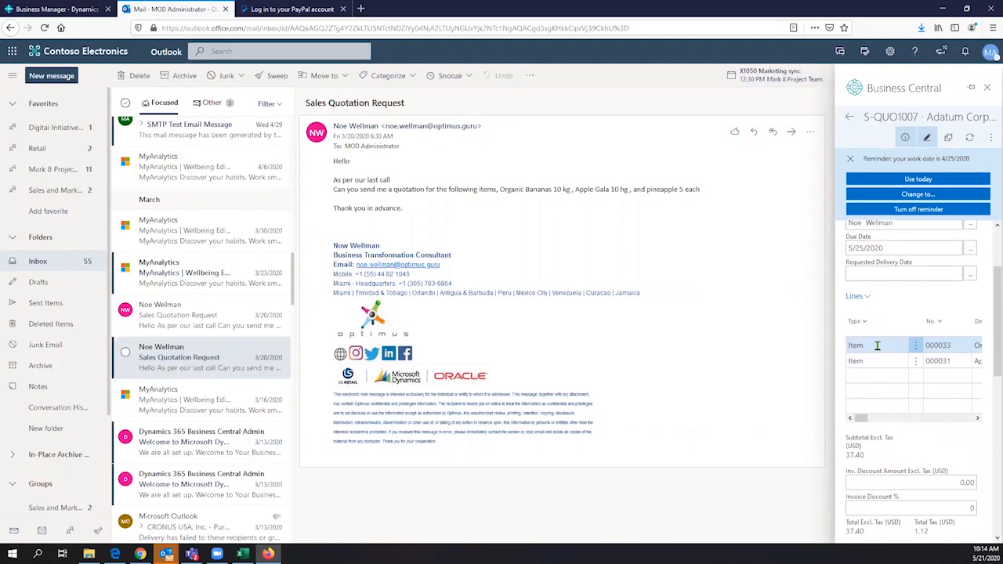
click(874, 347)
mouse_move(862, 422)
mouse_down()
mouse_move(871, 421)
mouse_move(851, 423)
mouse_up()
scroll(924, 420, down, 1)
scroll(923, 420, down, 5)
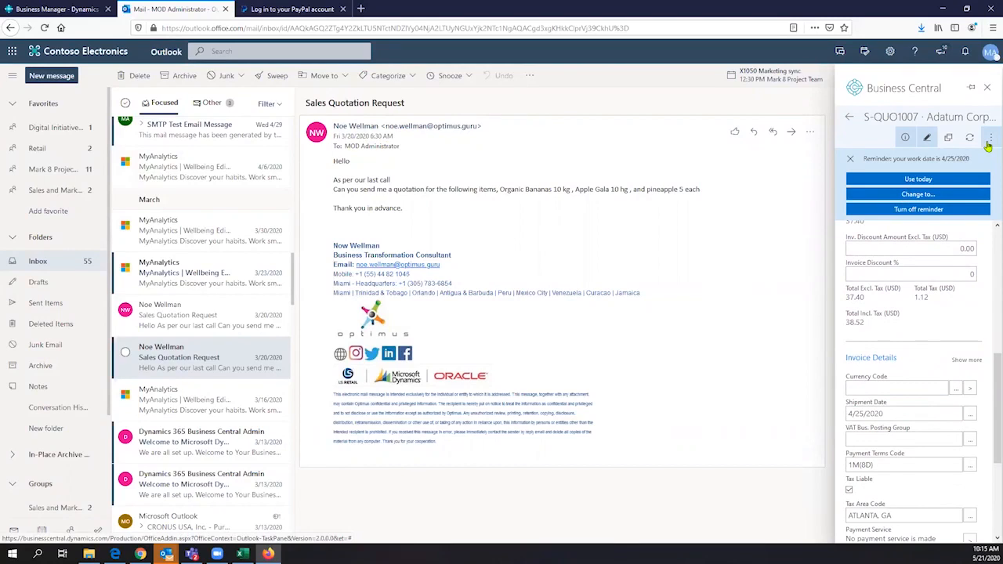
- Switch the work date to today from the work-date reminder
click(990, 140)
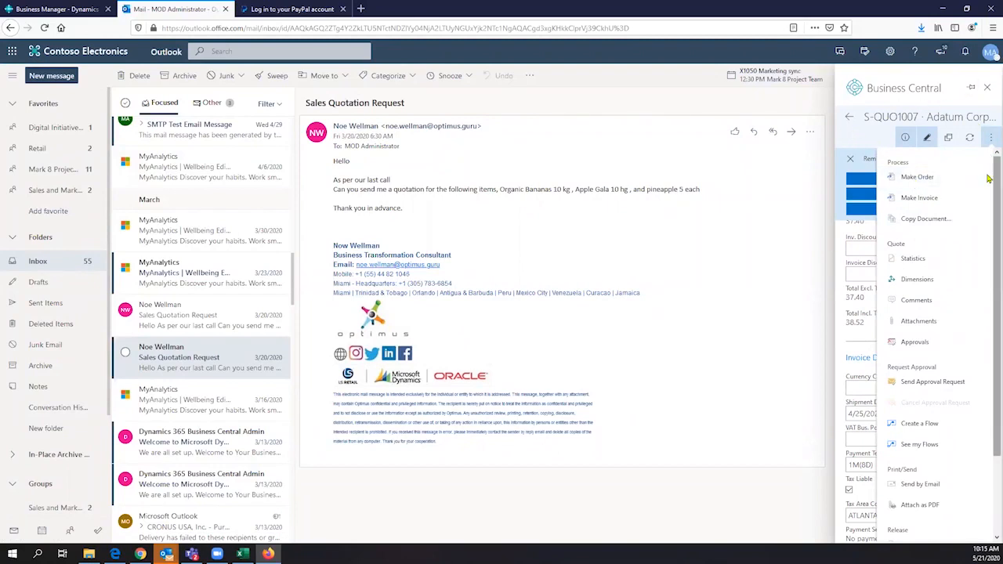
click(989, 137)
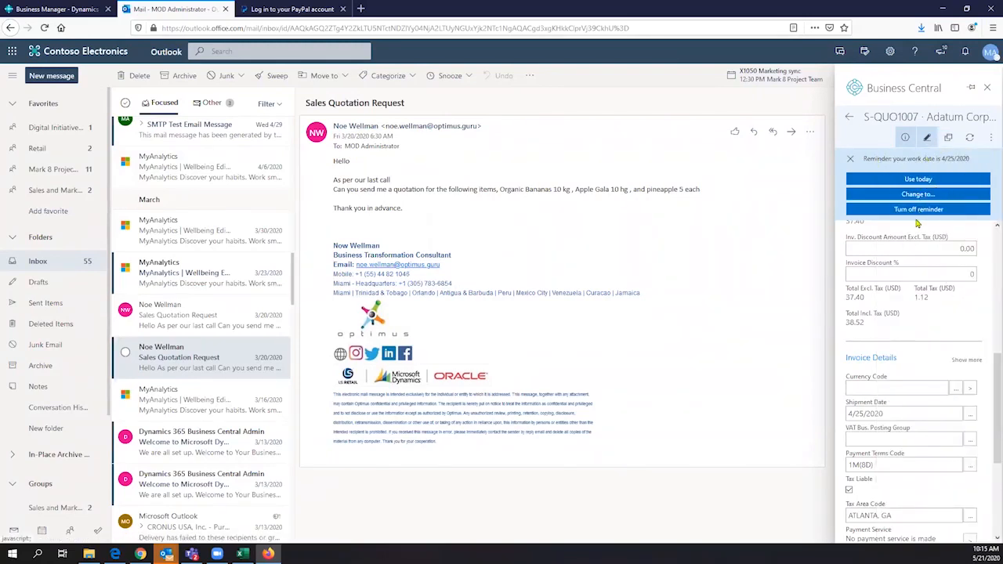
click(918, 183)
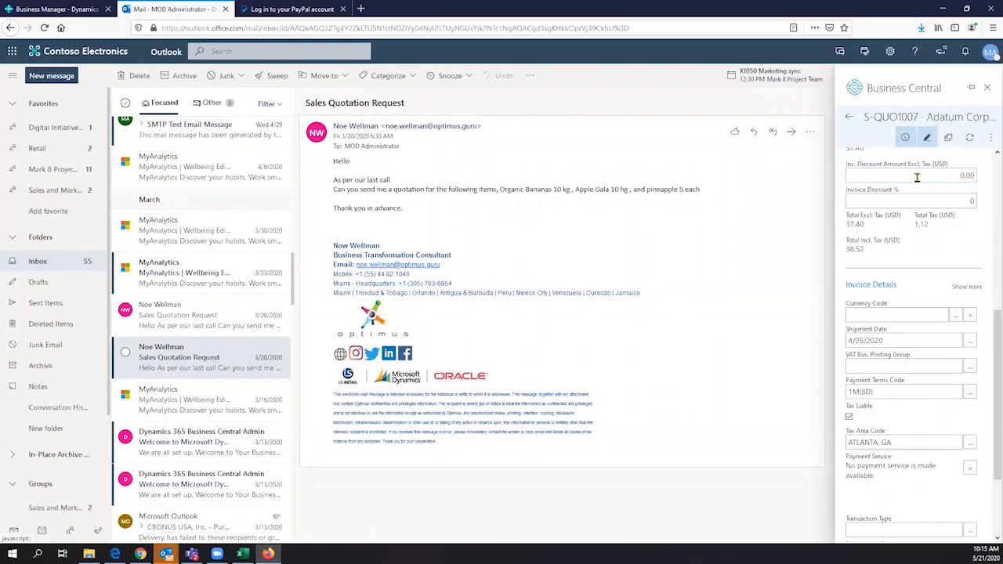
scroll(941, 195, up, 5)
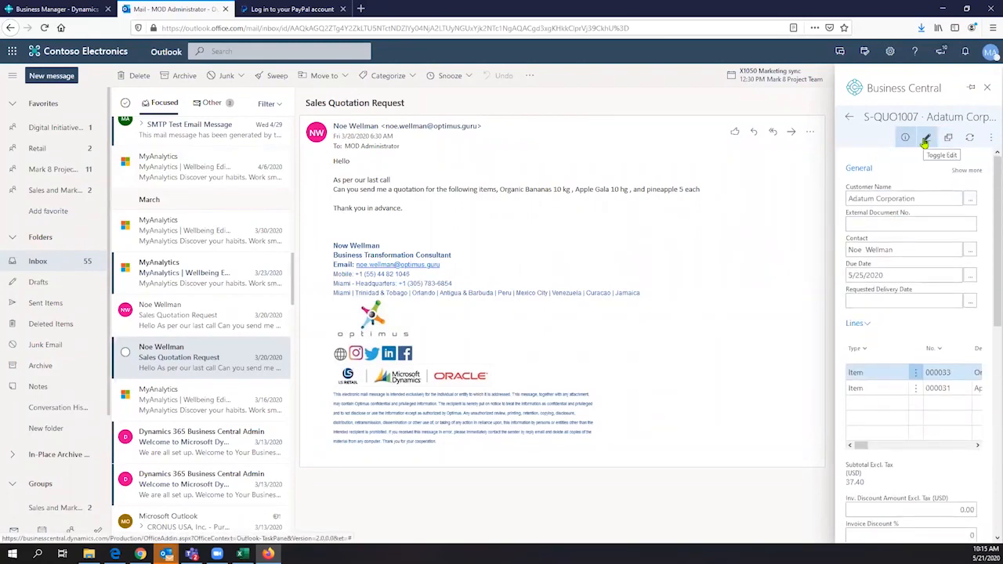
- Run Make Order on quote S-QUO1007 to produce sales order S-ORD101056
click(989, 138)
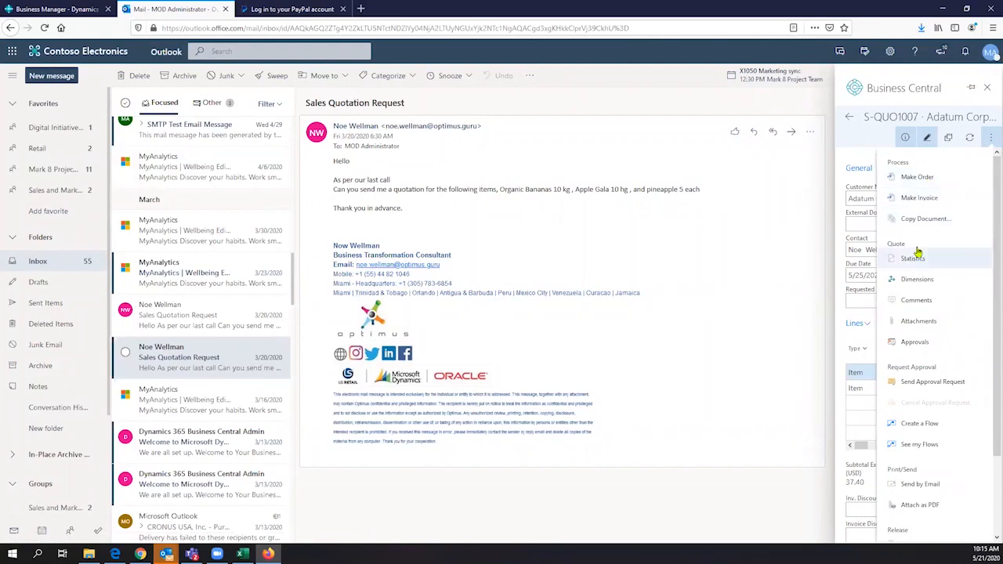
click(862, 149)
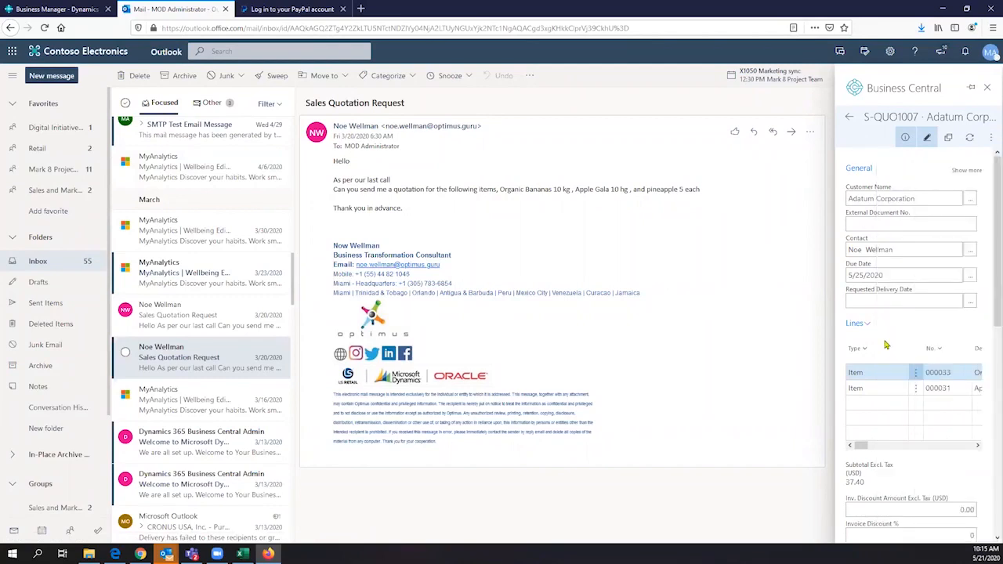
scroll(909, 338, down, 3)
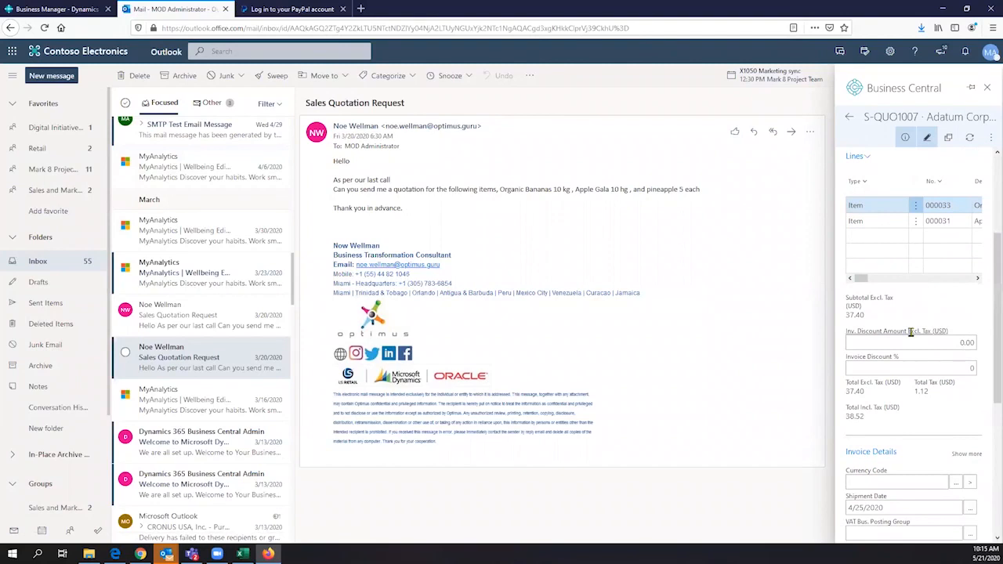
scroll(911, 331, down, 5)
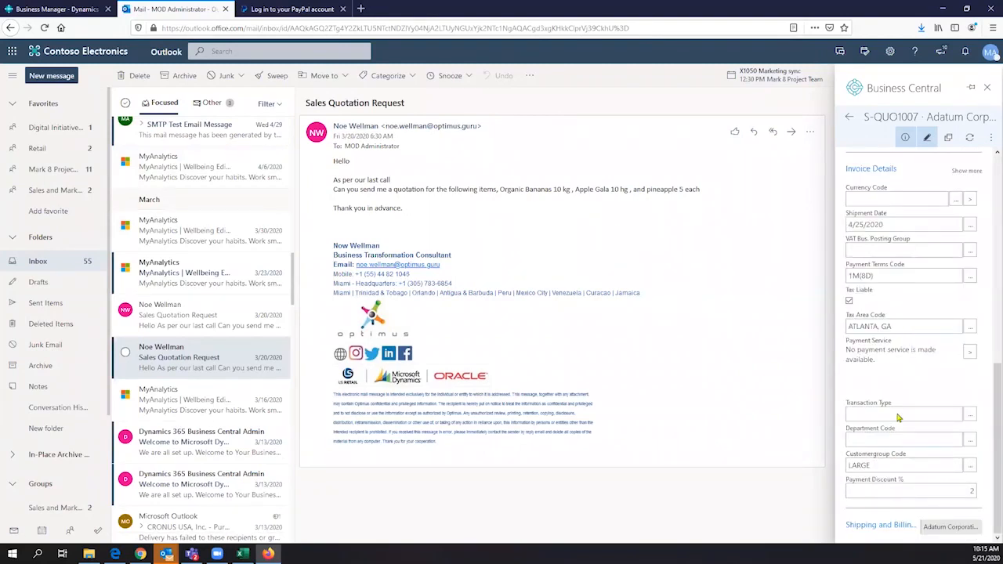
scroll(933, 296, up, 4)
scroll(972, 186, up, 3)
click(990, 137)
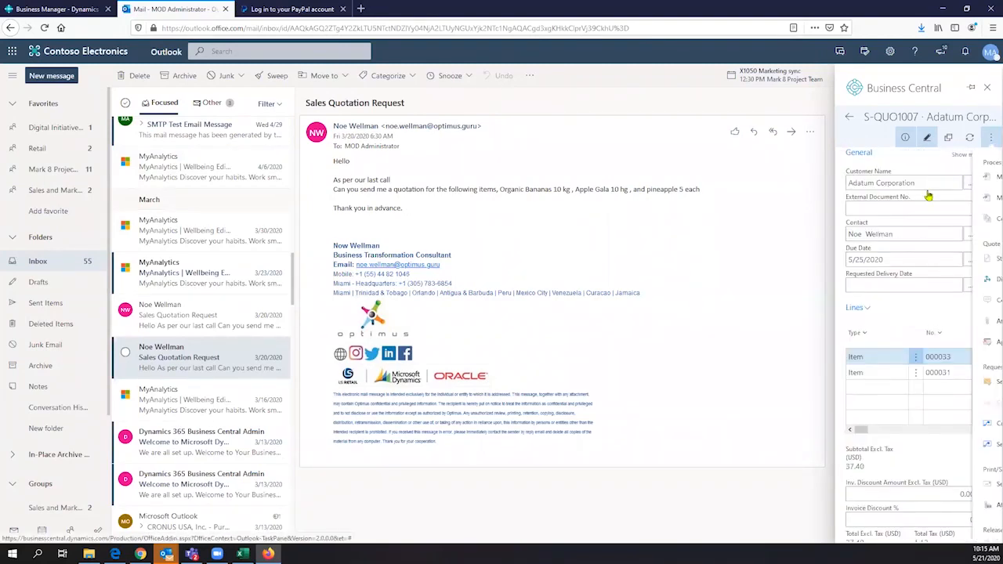
click(911, 182)
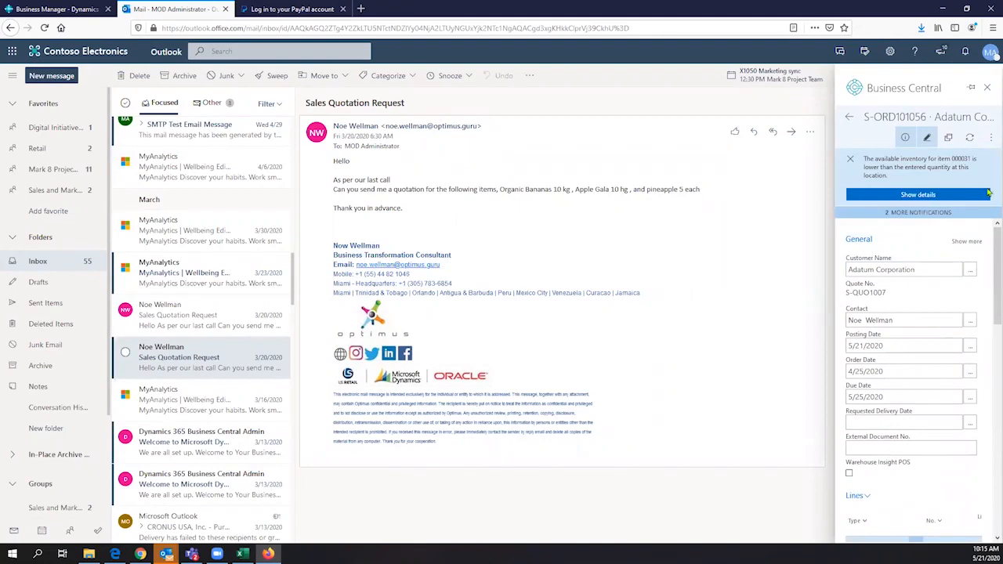
- Check Apple Gala availability, then post order S-ORD101056 with Ship and Invoice
click(895, 196)
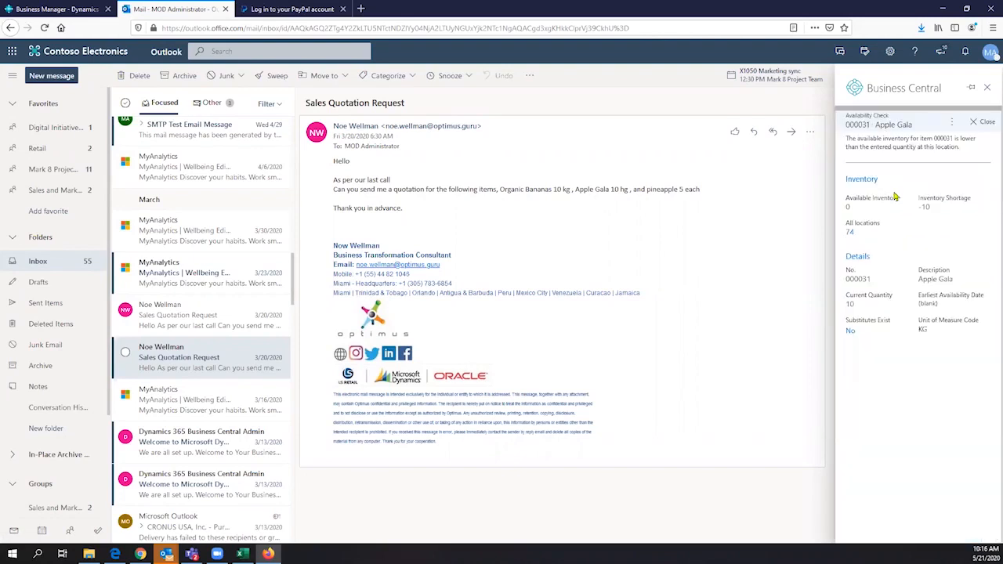
click(971, 125)
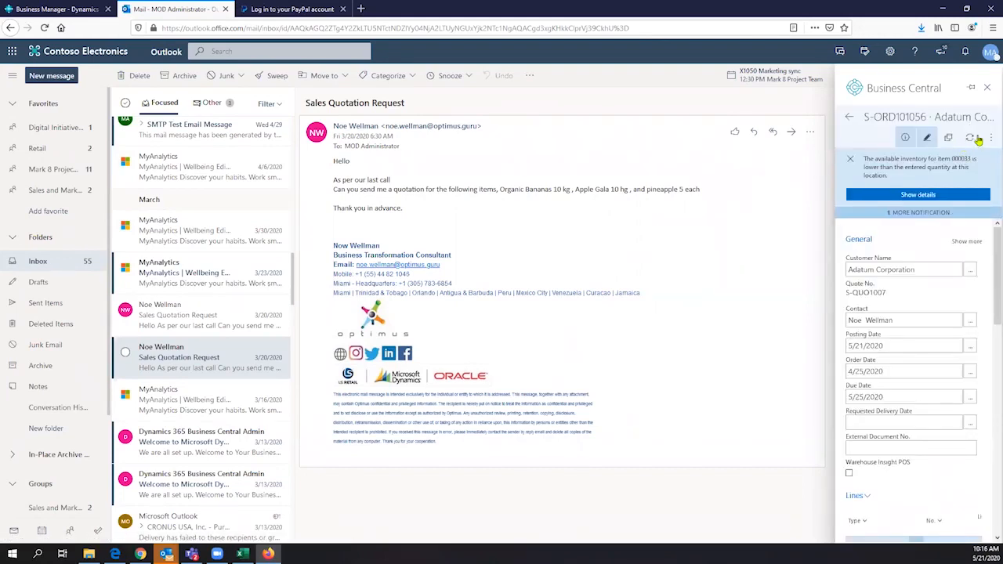
click(990, 138)
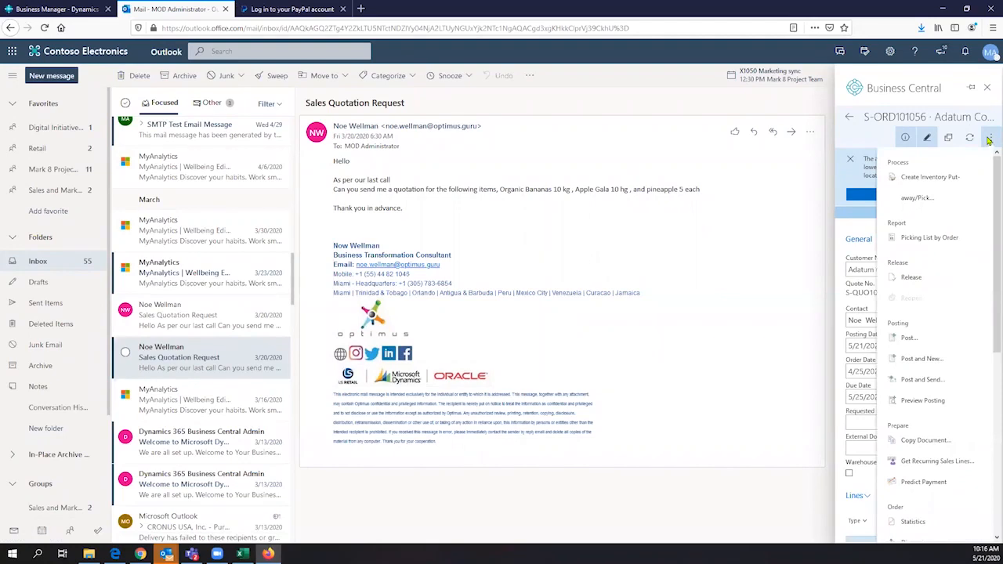
click(909, 341)
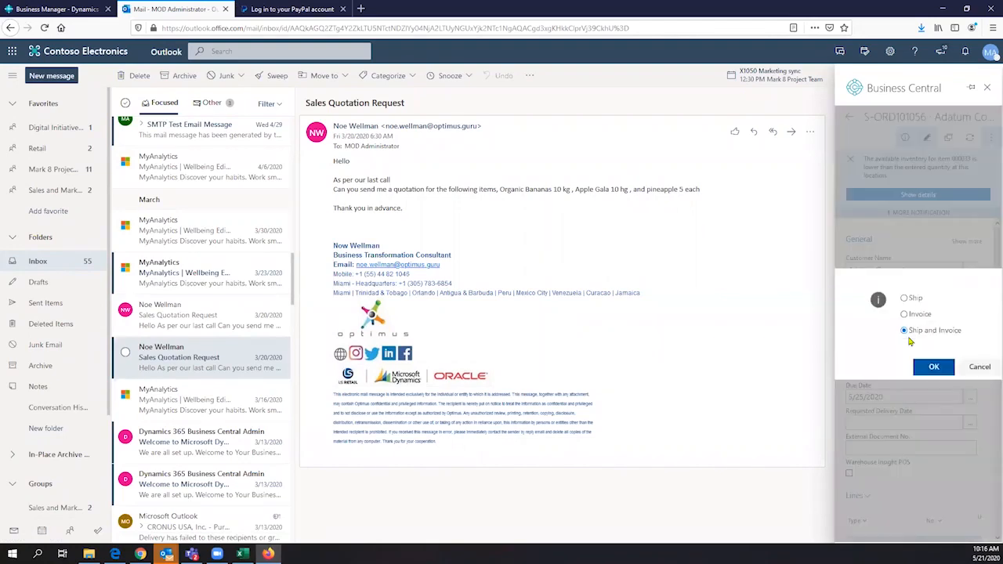
click(939, 368)
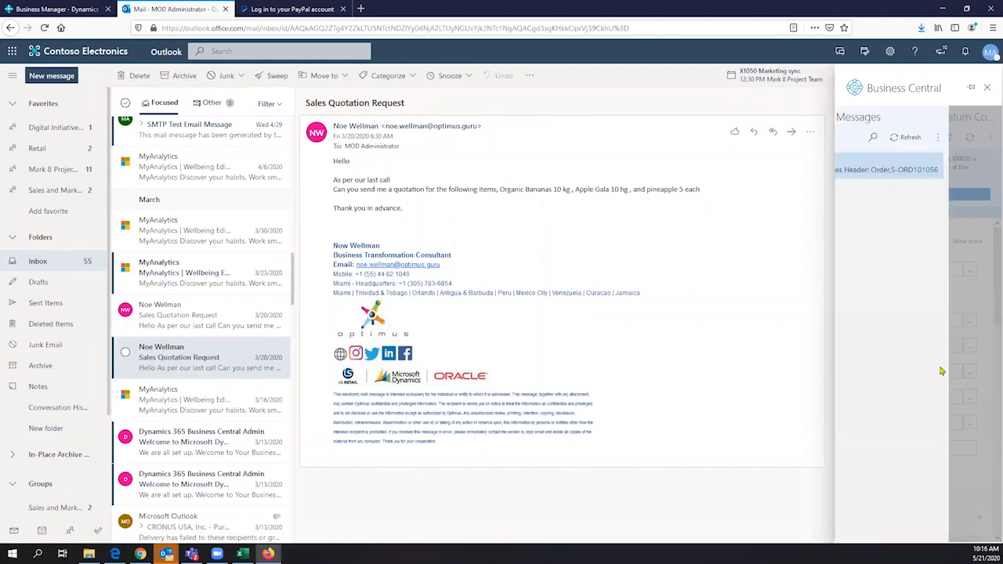